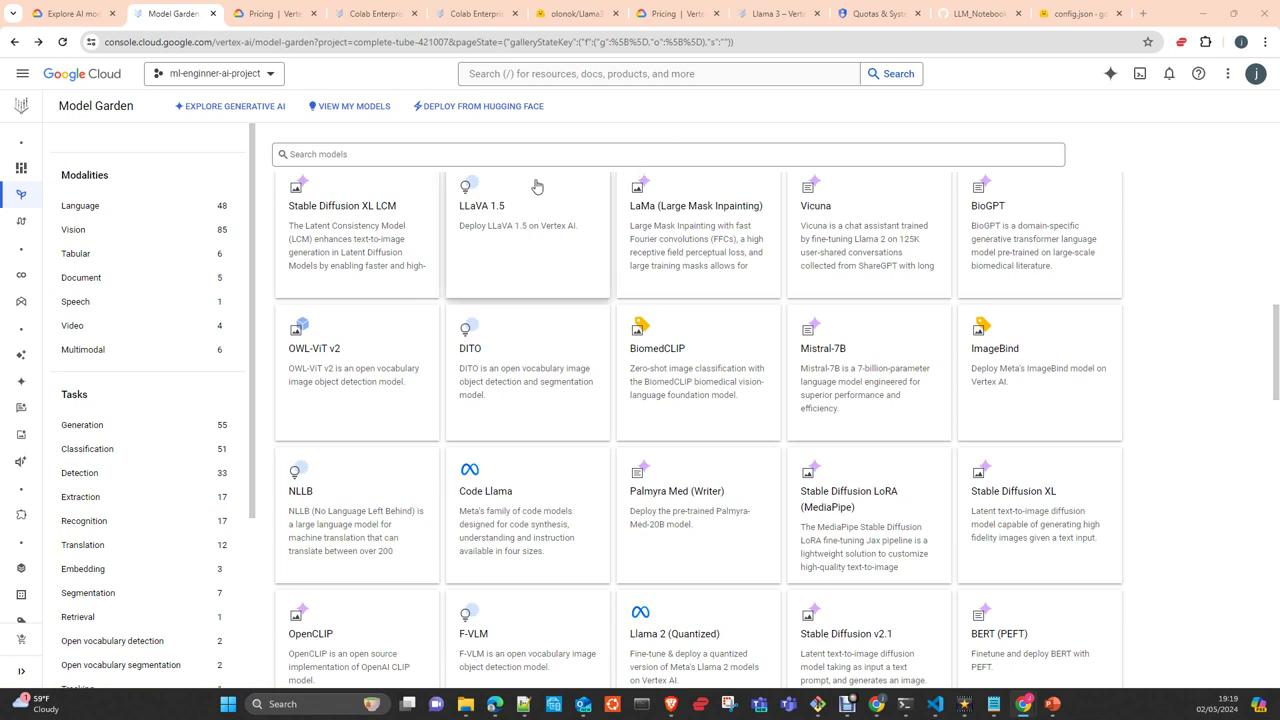
Return to the start of the Model Garden gallery, collapse the Foundation models section and expand it again to show all models
{"action": "scroll", "coordinate": [534, 186], "scroll_direction": "up", "scroll_amount": 10}
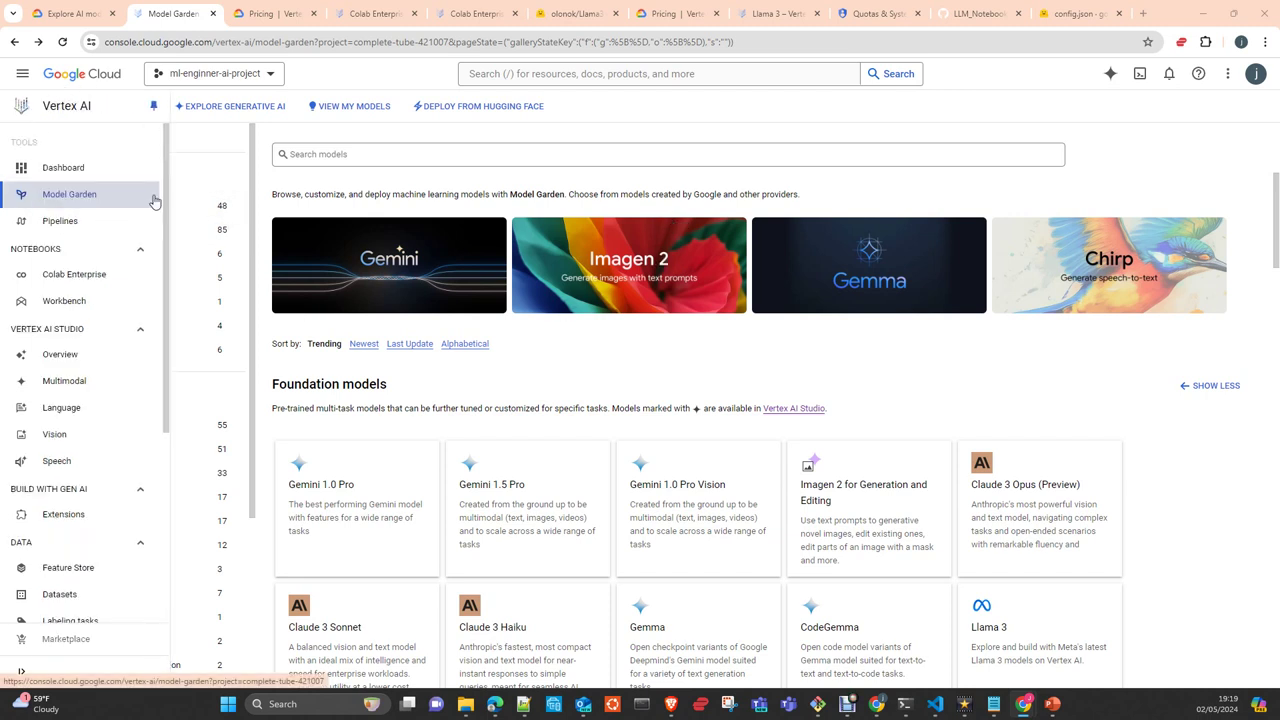
{"action": "mouse_move", "coordinate": [60, 200]}
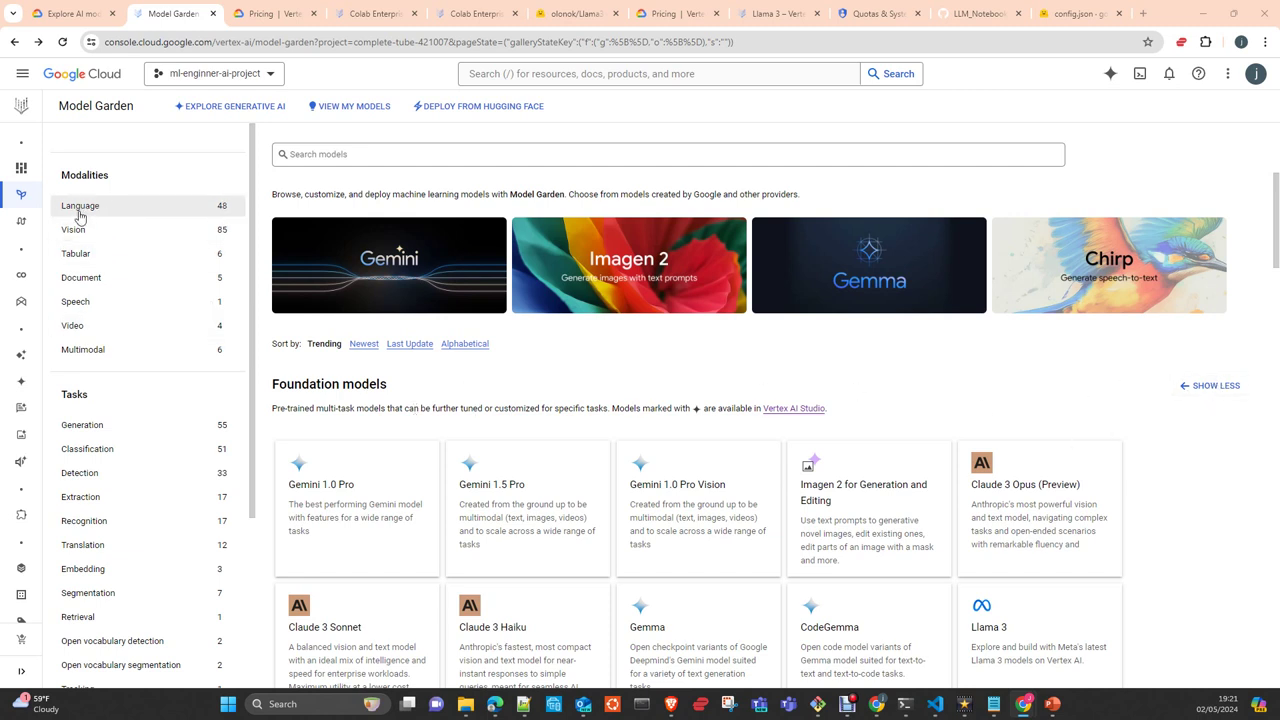
{"action": "left_click", "coordinate": [1206, 397]}
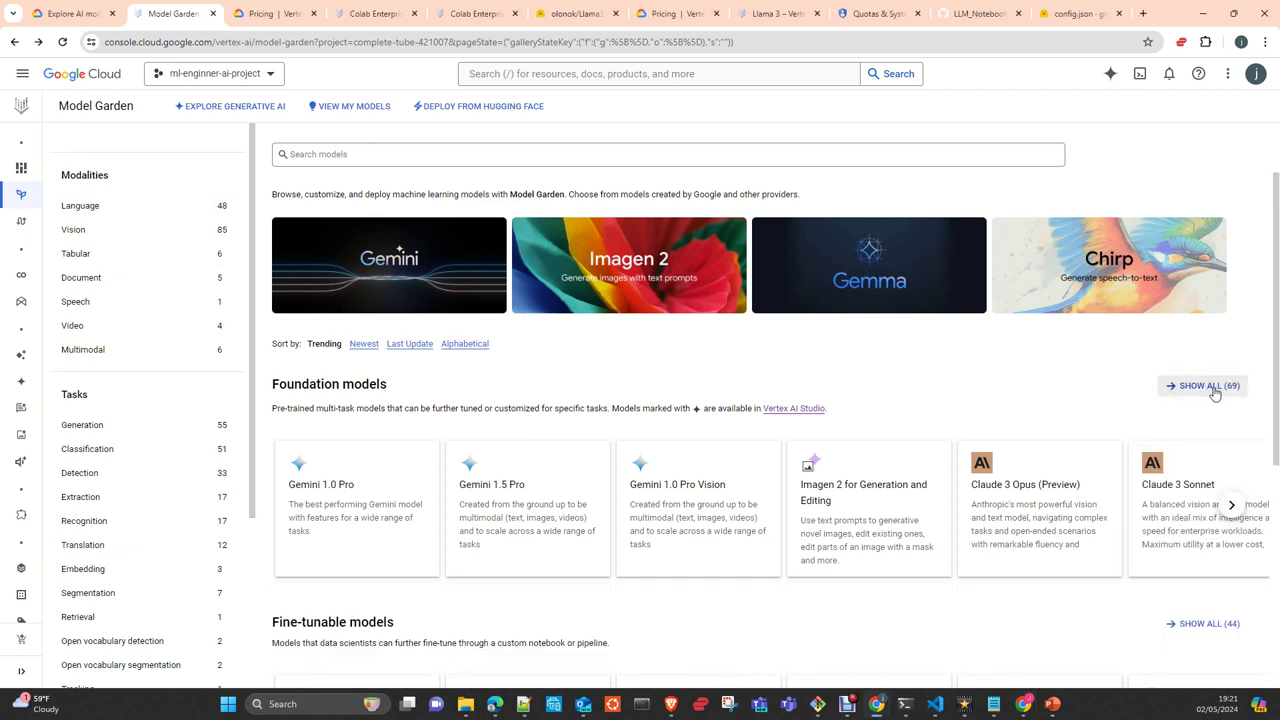
{"action": "left_click", "coordinate": [1212, 390]}
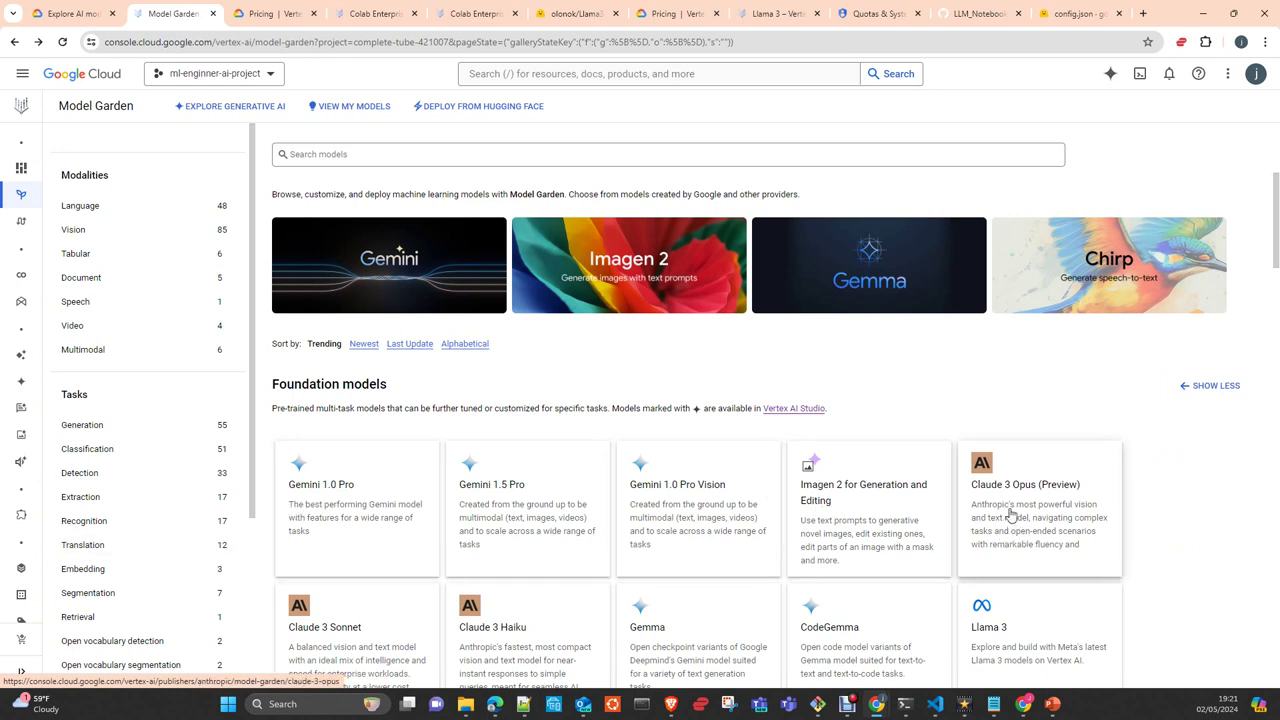
Look through the full list of foundation models, including the Gemini, Claude, Llama, Mistral and Stable Diffusion entries
{"action": "scroll", "coordinate": [1014, 532], "scroll_direction": "down", "scroll_amount": 3}
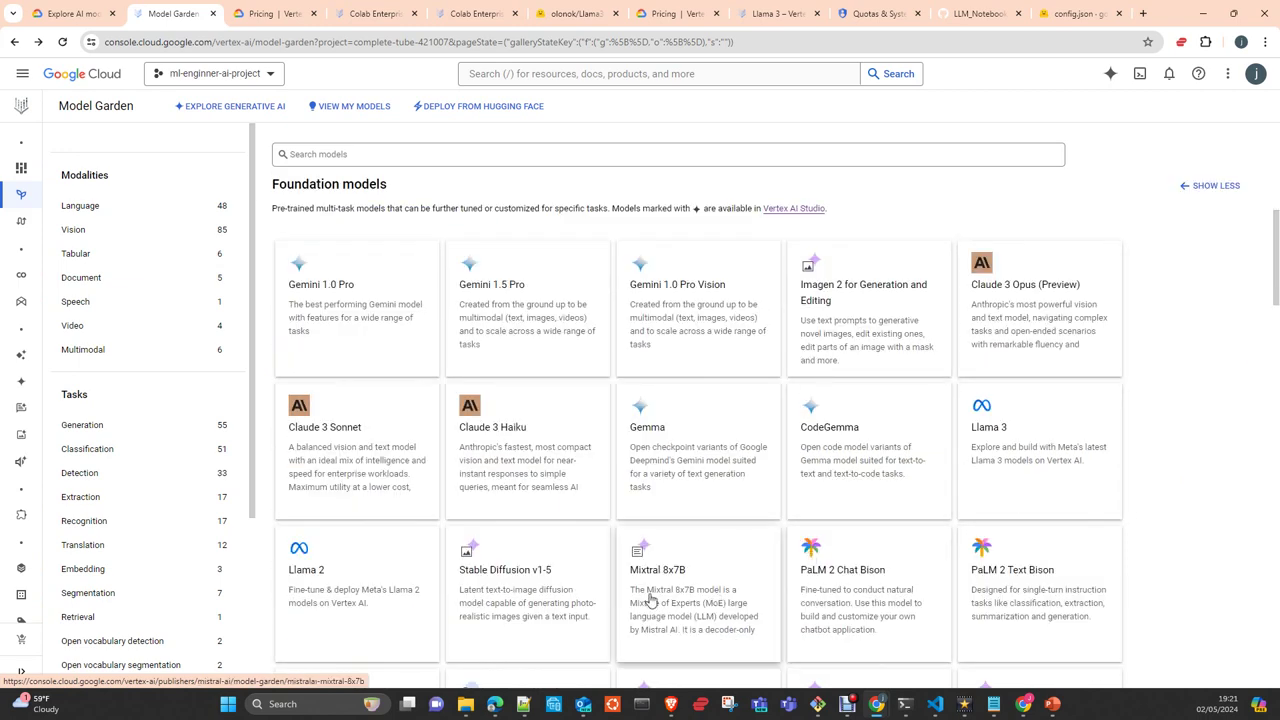
{"action": "scroll", "coordinate": [583, 549], "scroll_direction": "down", "scroll_amount": 3}
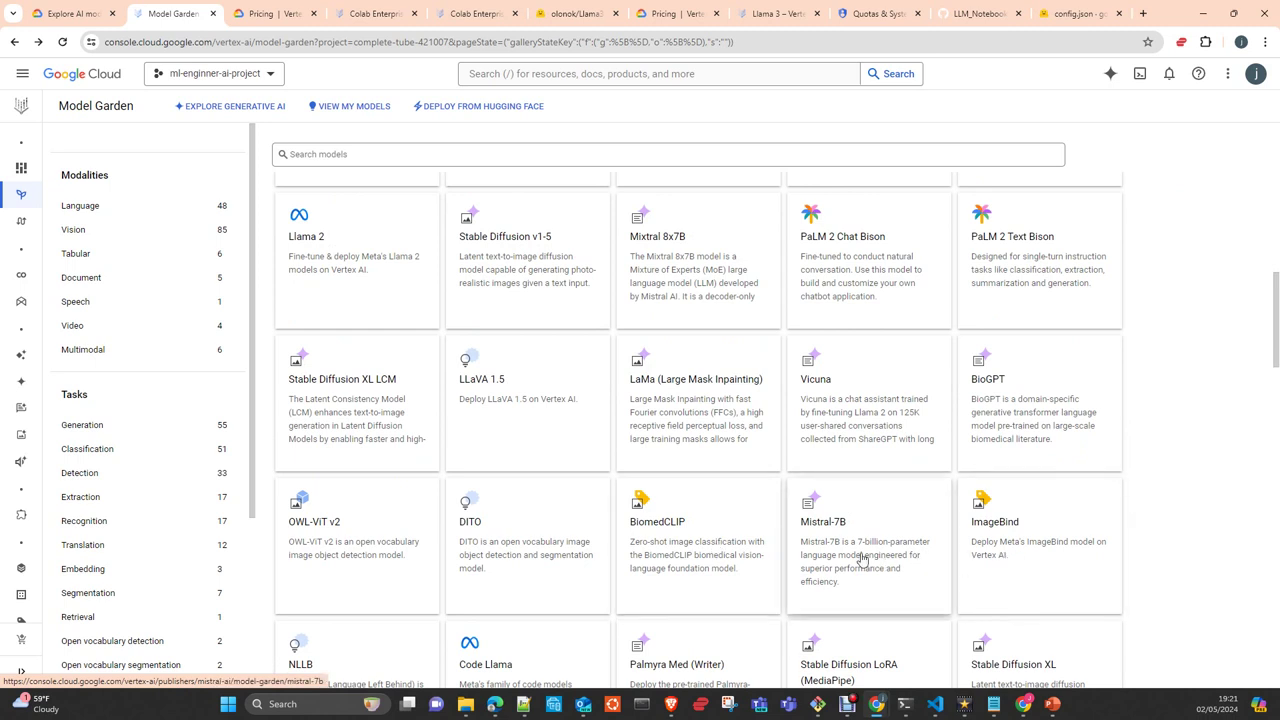
{"action": "scroll", "coordinate": [836, 552], "scroll_direction": "down", "scroll_amount": 2}
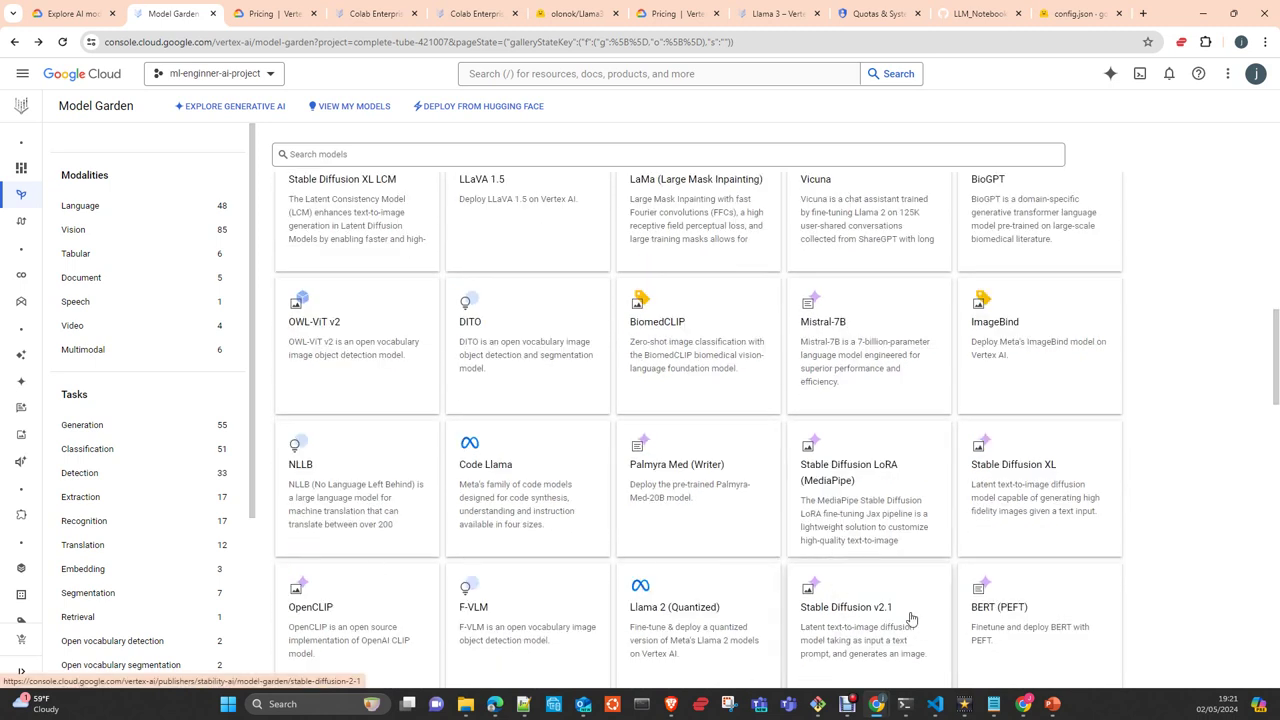
{"action": "scroll", "coordinate": [1000, 630], "scroll_direction": "down", "scroll_amount": 2}
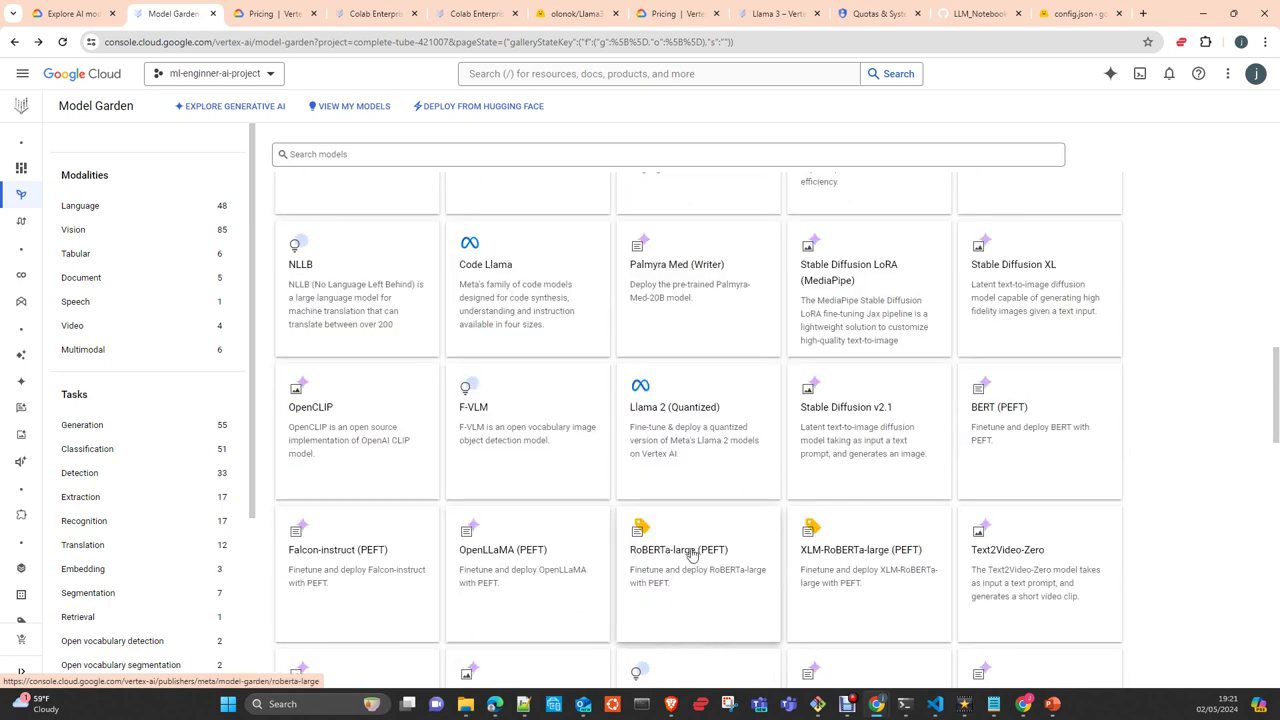
{"action": "scroll", "coordinate": [378, 531], "scroll_direction": "down", "scroll_amount": 3}
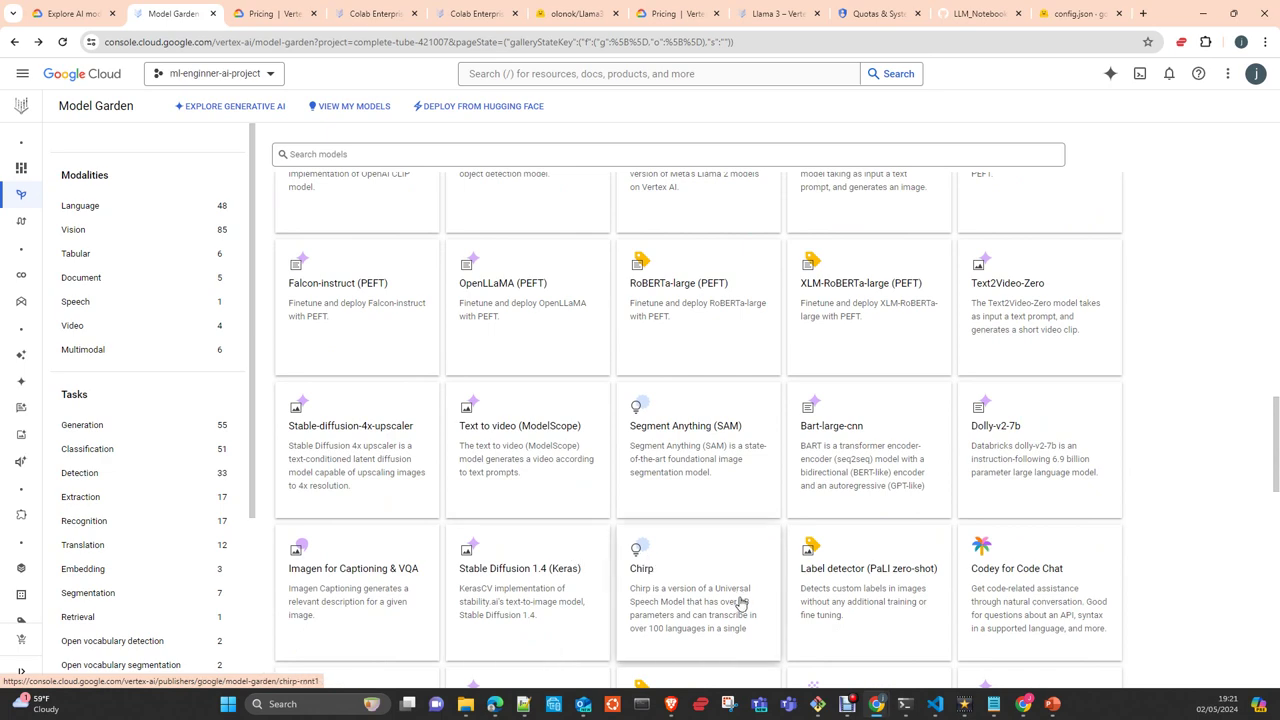
{"action": "scroll", "coordinate": [740, 603], "scroll_direction": "down", "scroll_amount": 2}
{"action": "scroll", "coordinate": [740, 603], "scroll_direction": "up", "scroll_amount": 15}
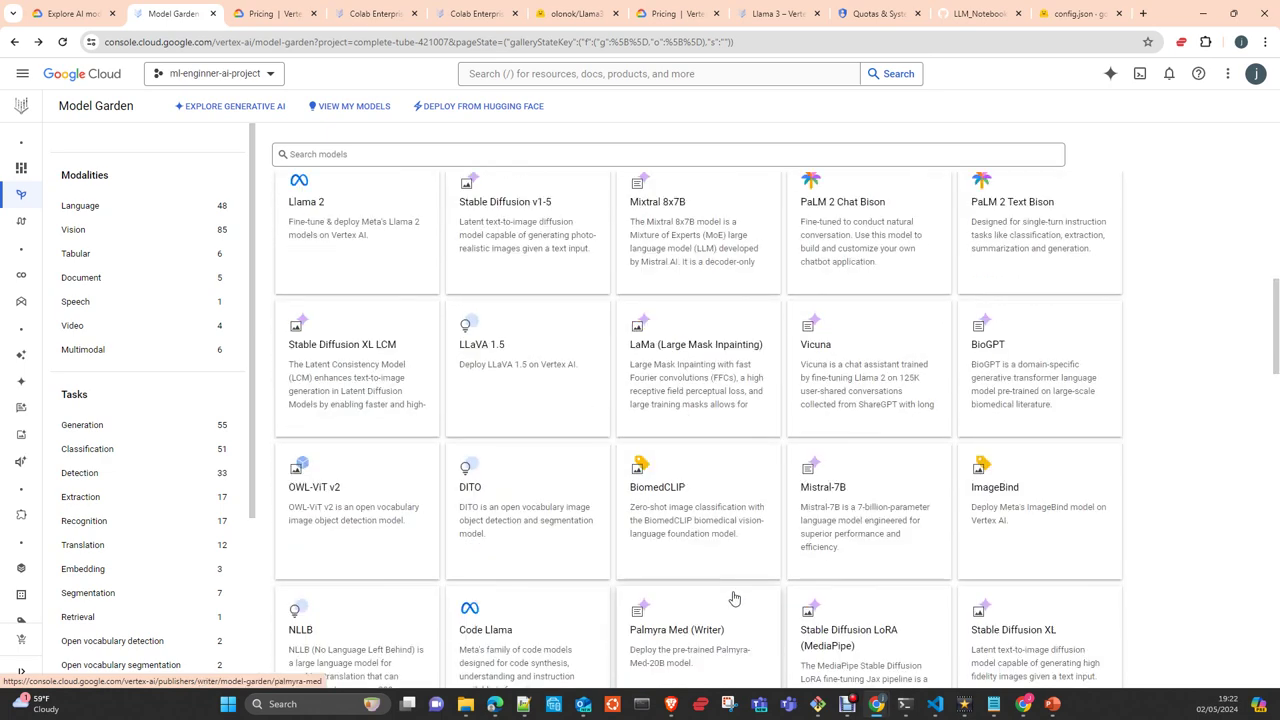
{"action": "scroll", "coordinate": [732, 595], "scroll_direction": "up", "scroll_amount": 2}
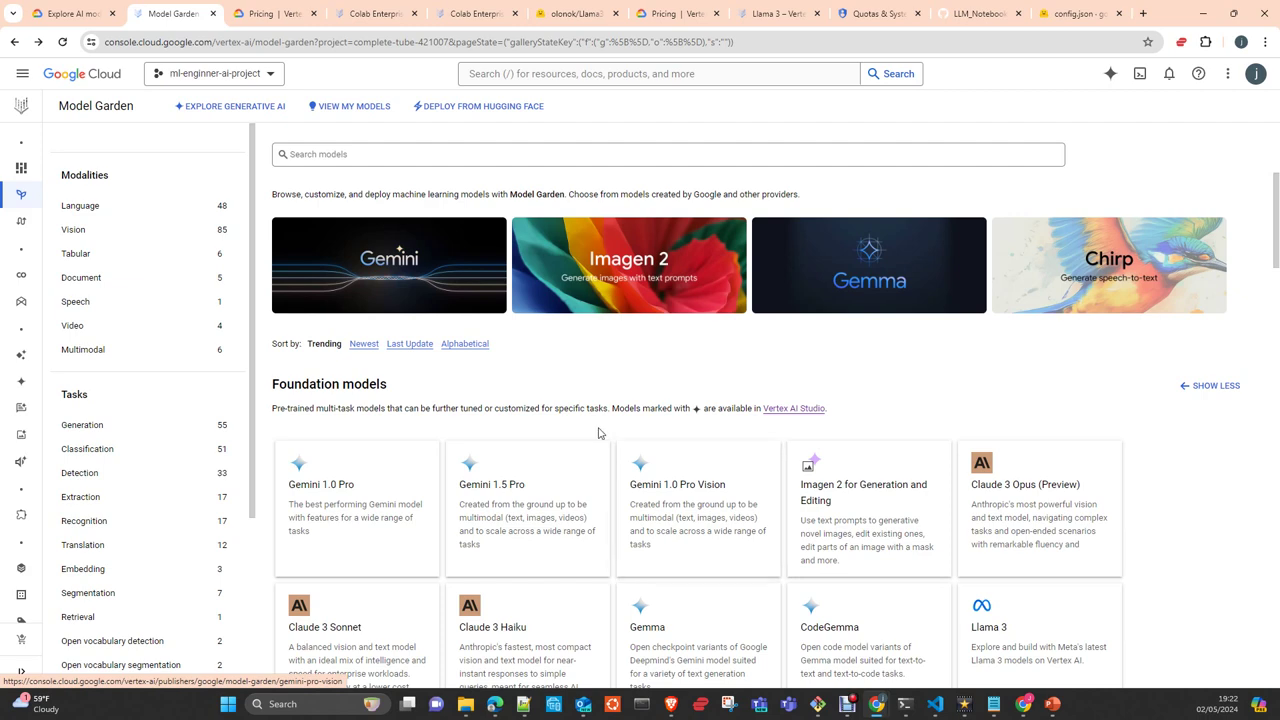
{"action": "scroll", "coordinate": [529, 433], "scroll_direction": "down", "scroll_amount": 2}
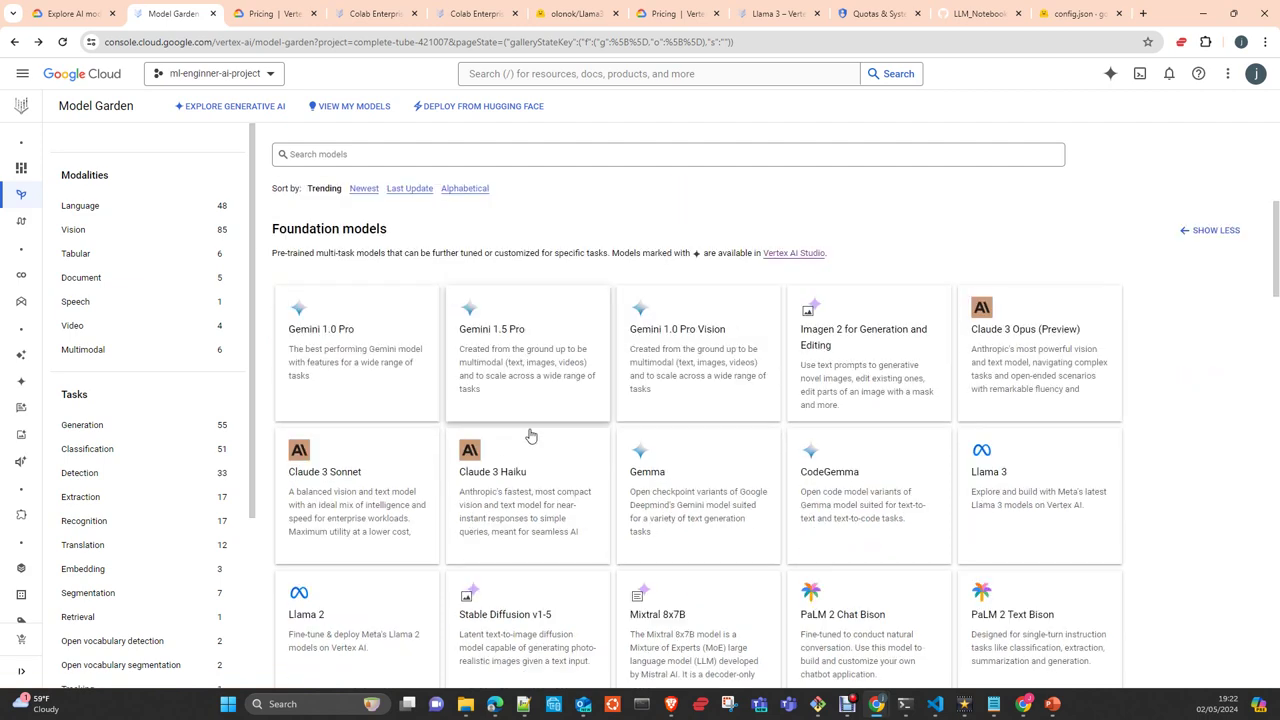
Collapse the Foundation models list and show all fine-tunable models to review the available entries
{"action": "left_click", "coordinate": [1207, 191]}
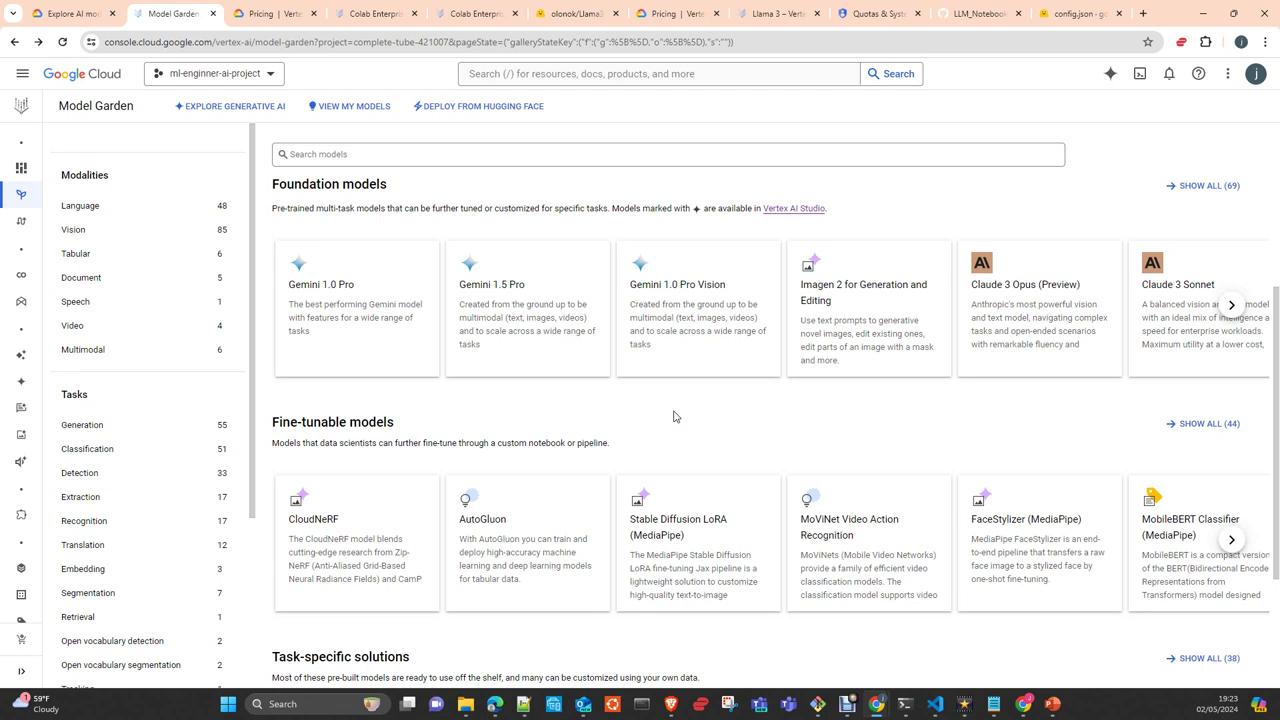
{"action": "scroll", "coordinate": [674, 416], "scroll_direction": "down", "scroll_amount": 2}
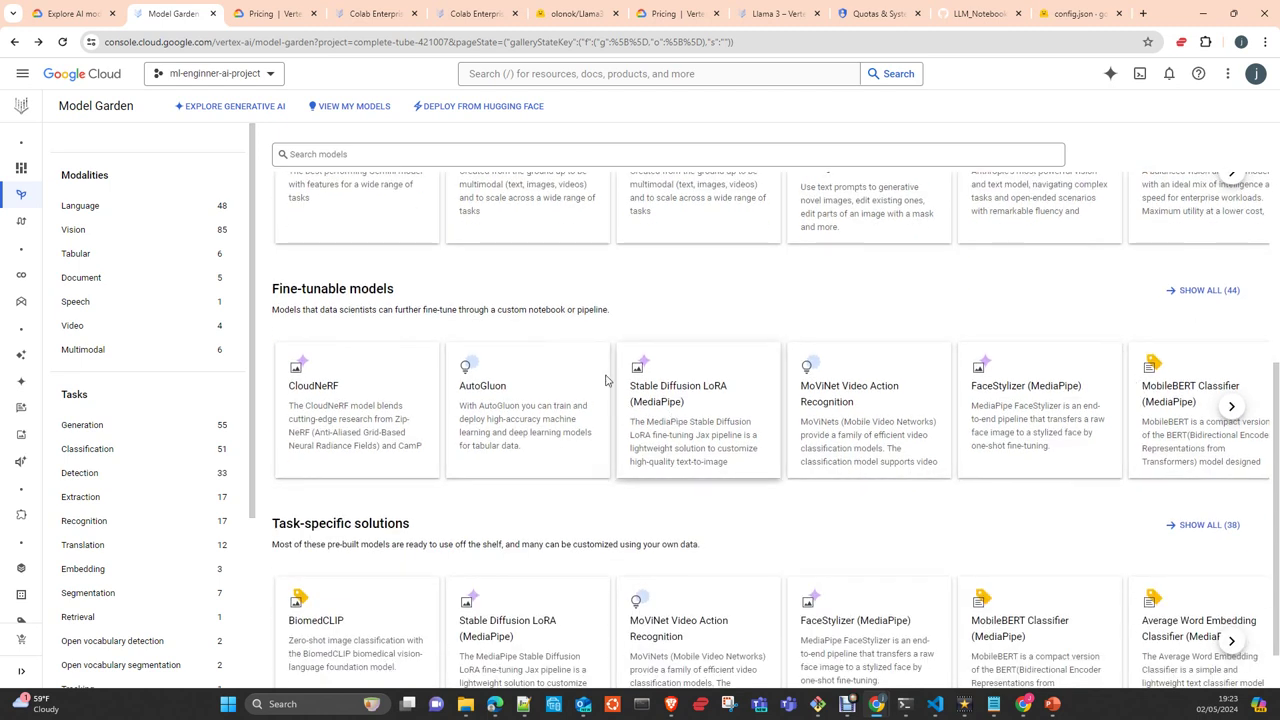
{"action": "left_click", "coordinate": [1208, 294]}
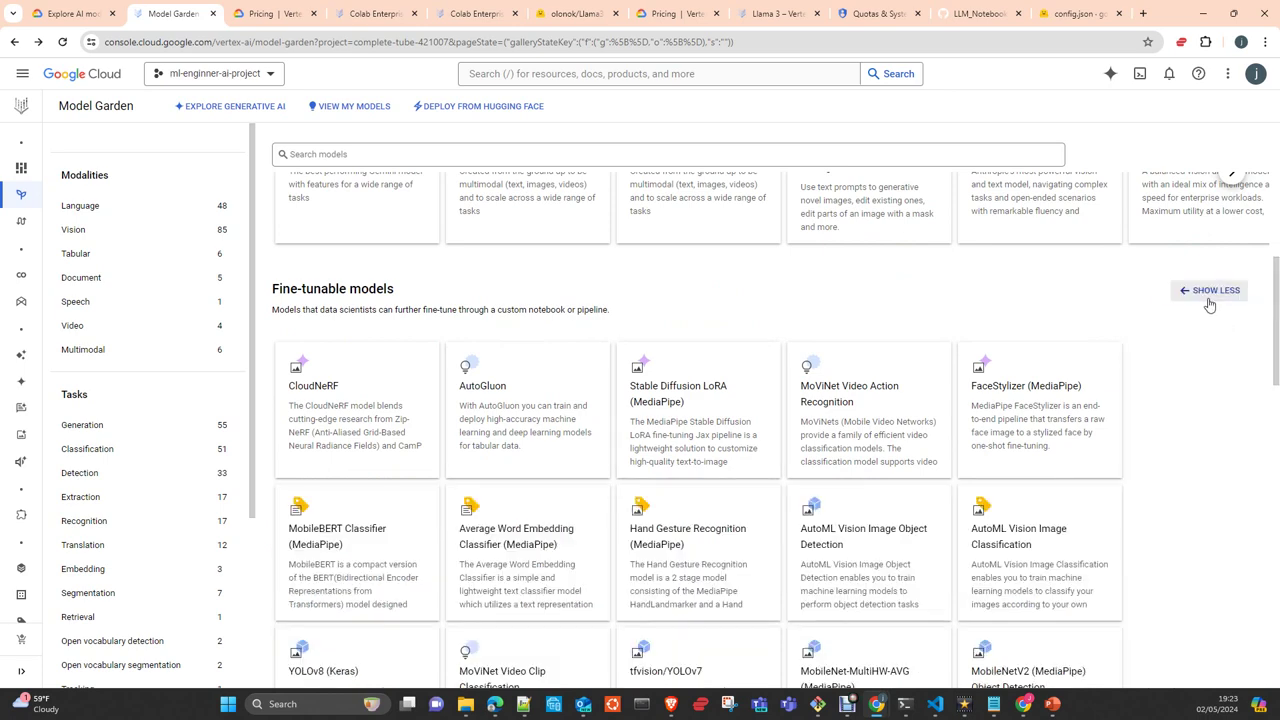
{"action": "scroll", "coordinate": [589, 497], "scroll_direction": "down", "scroll_amount": 2}
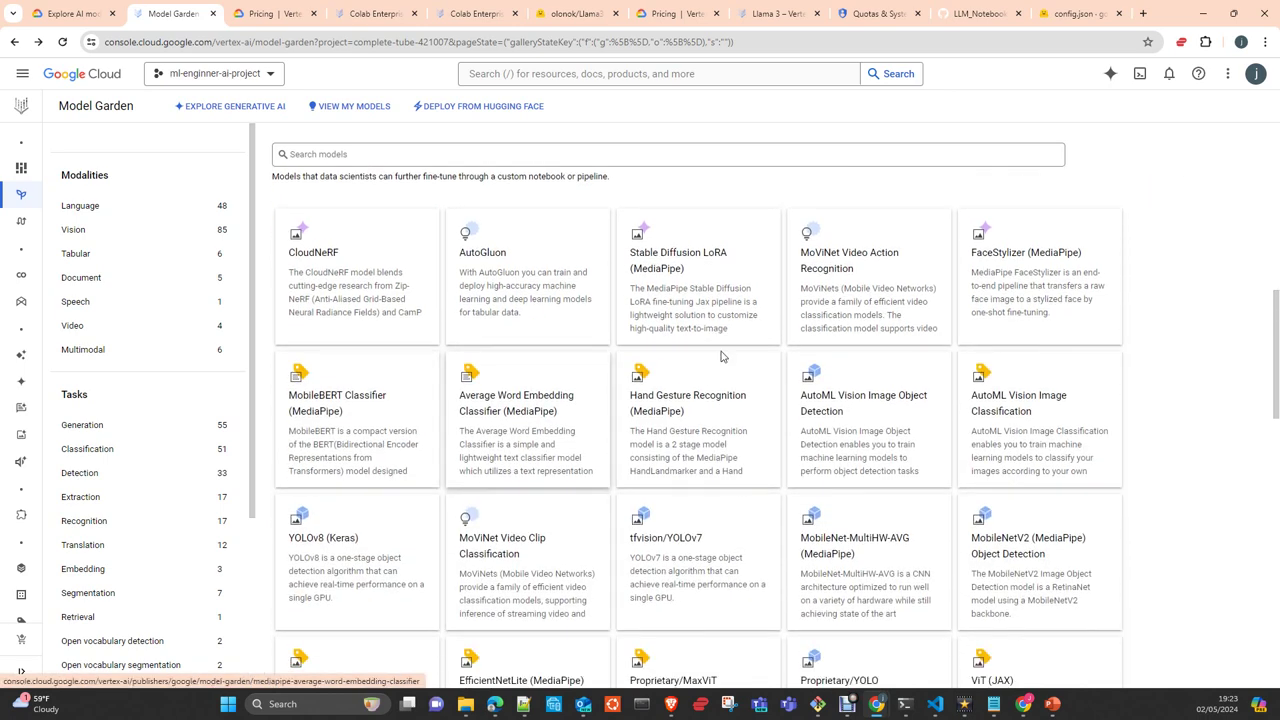
{"action": "scroll", "coordinate": [840, 500], "scroll_direction": "up", "scroll_amount": 1}
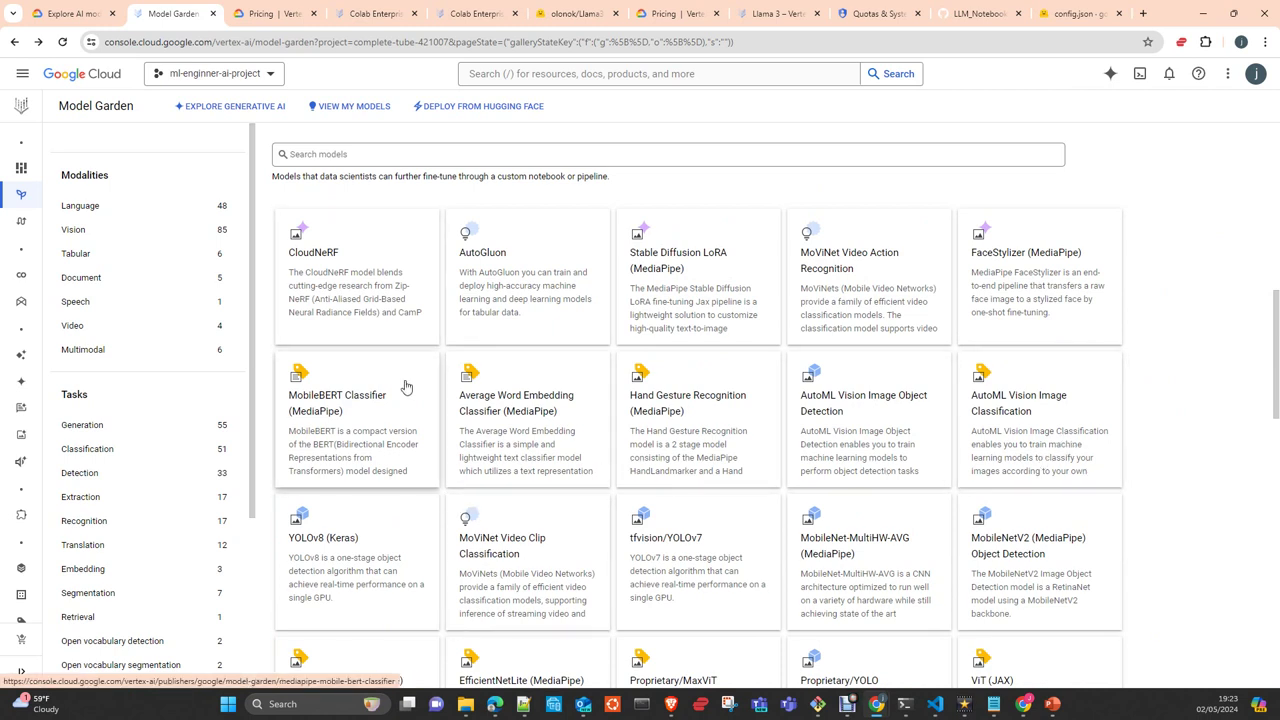
{"action": "scroll", "coordinate": [594, 384], "scroll_direction": "down", "scroll_amount": 2}
{"action": "scroll", "coordinate": [594, 384], "scroll_direction": "up", "scroll_amount": 2}
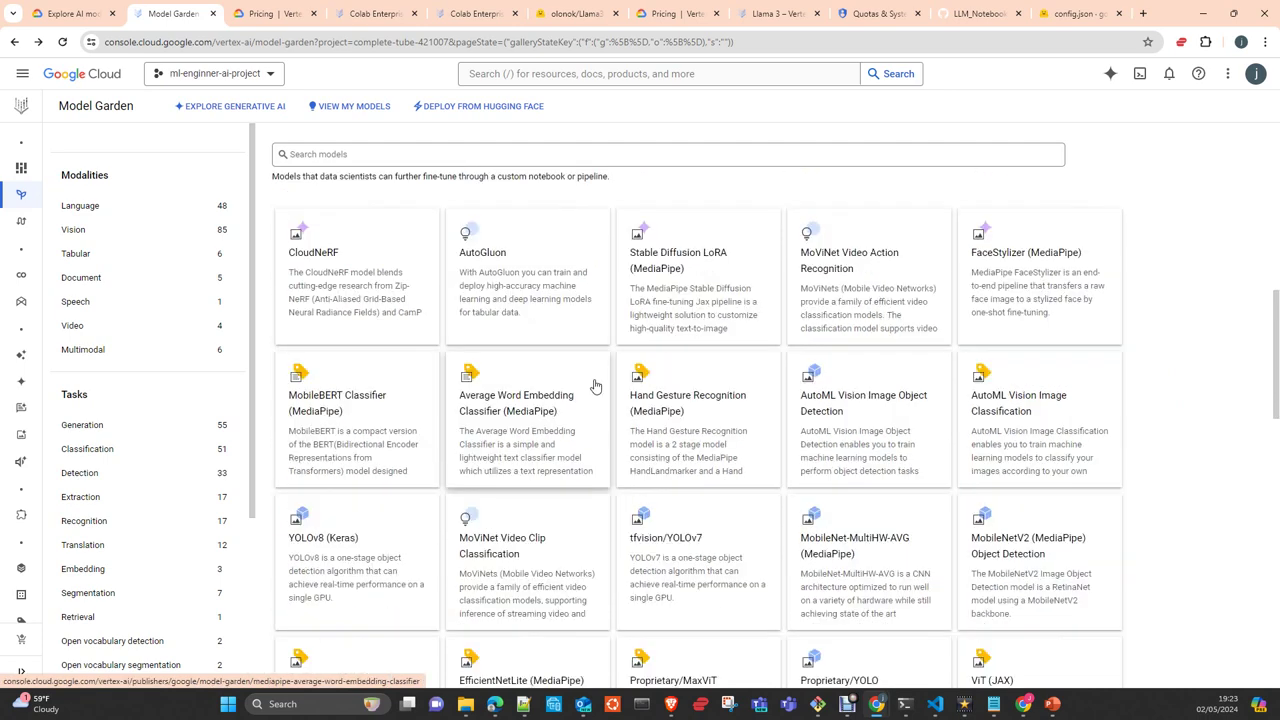
Show all task-specific solutions instead of the fine-tunable models and look through the list to its end
{"action": "scroll", "coordinate": [594, 384], "scroll_direction": "down", "scroll_amount": 2}
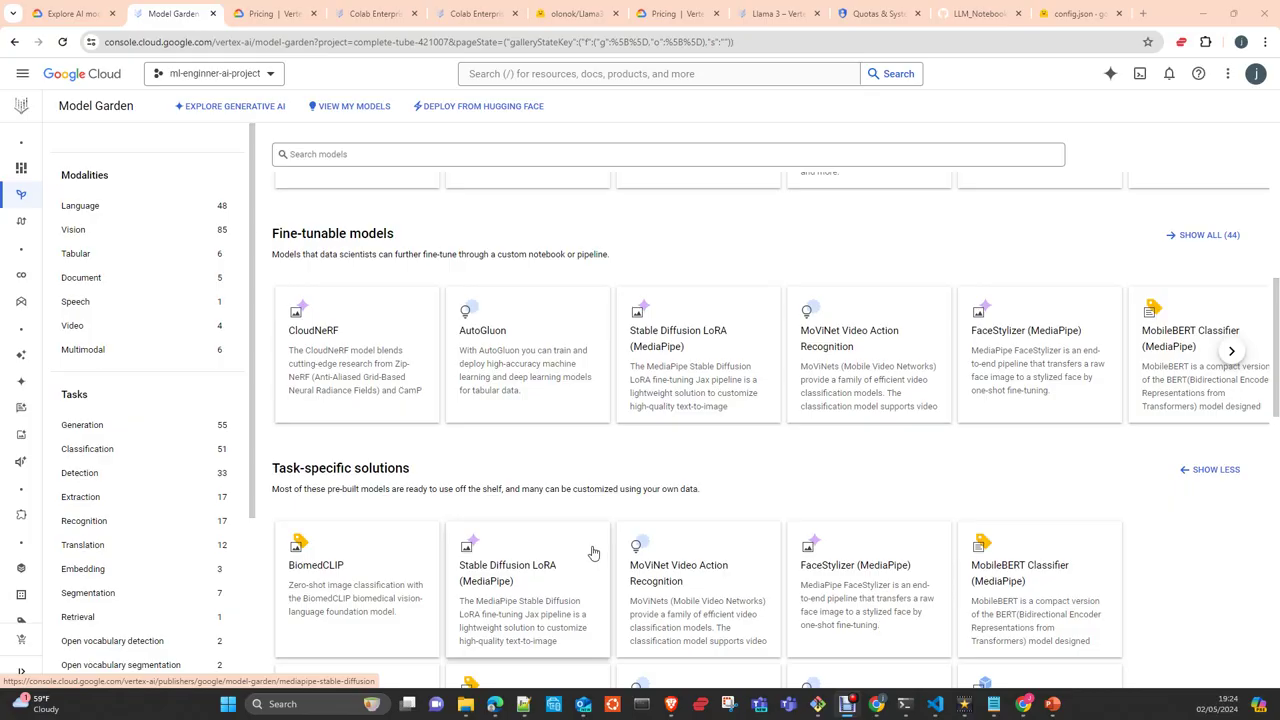
{"action": "scroll", "coordinate": [591, 551], "scroll_direction": "down", "scroll_amount": 2}
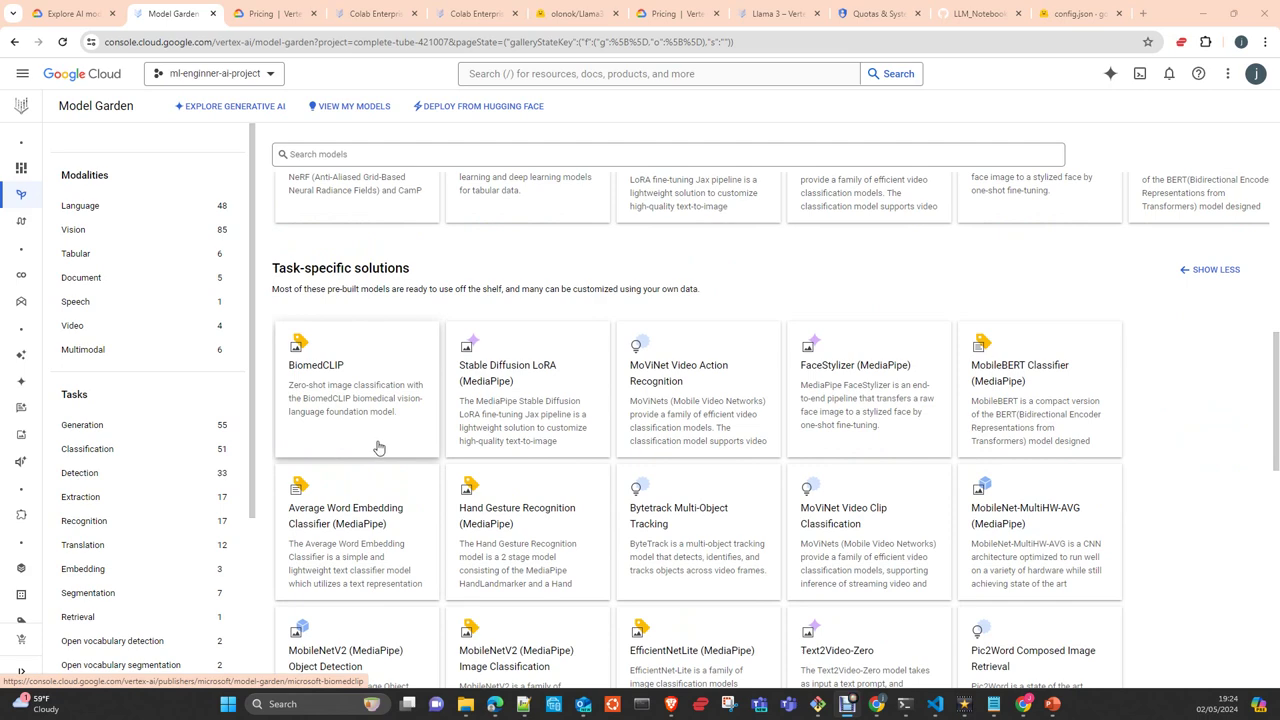
{"action": "scroll", "coordinate": [378, 447], "scroll_direction": "down", "scroll_amount": 2}
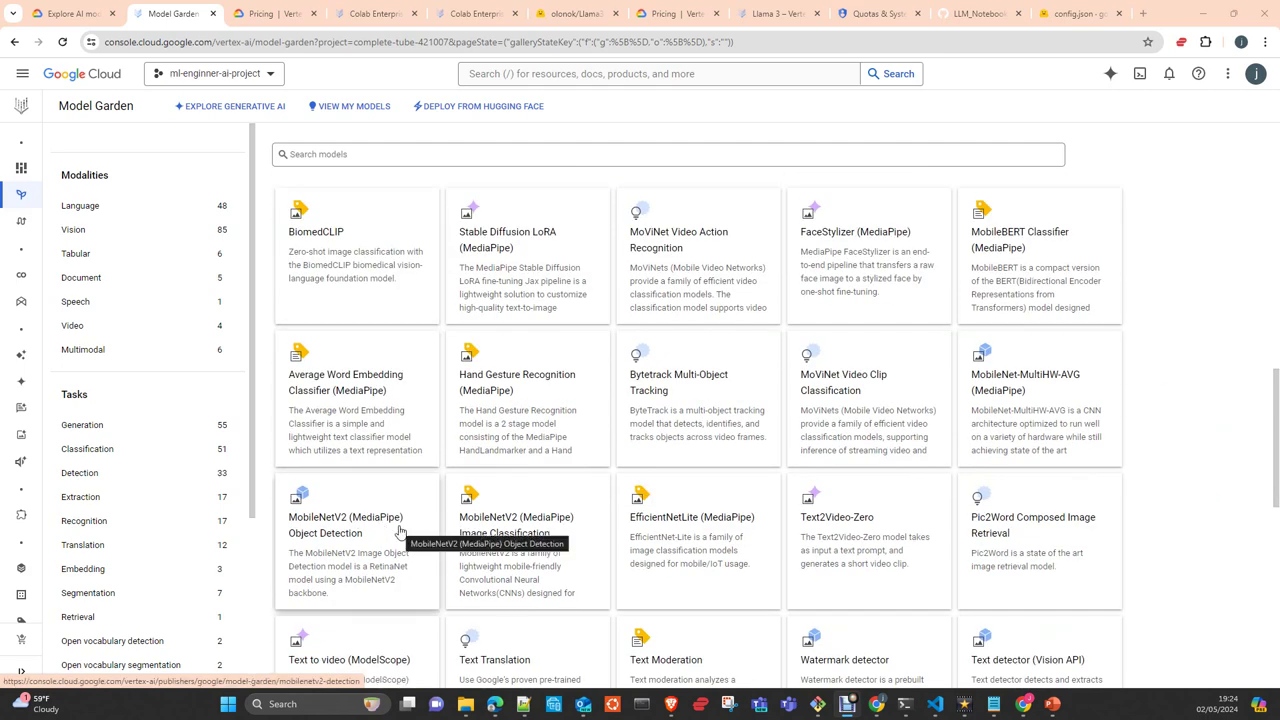
{"action": "scroll", "coordinate": [400, 531], "scroll_direction": "down", "scroll_amount": 2}
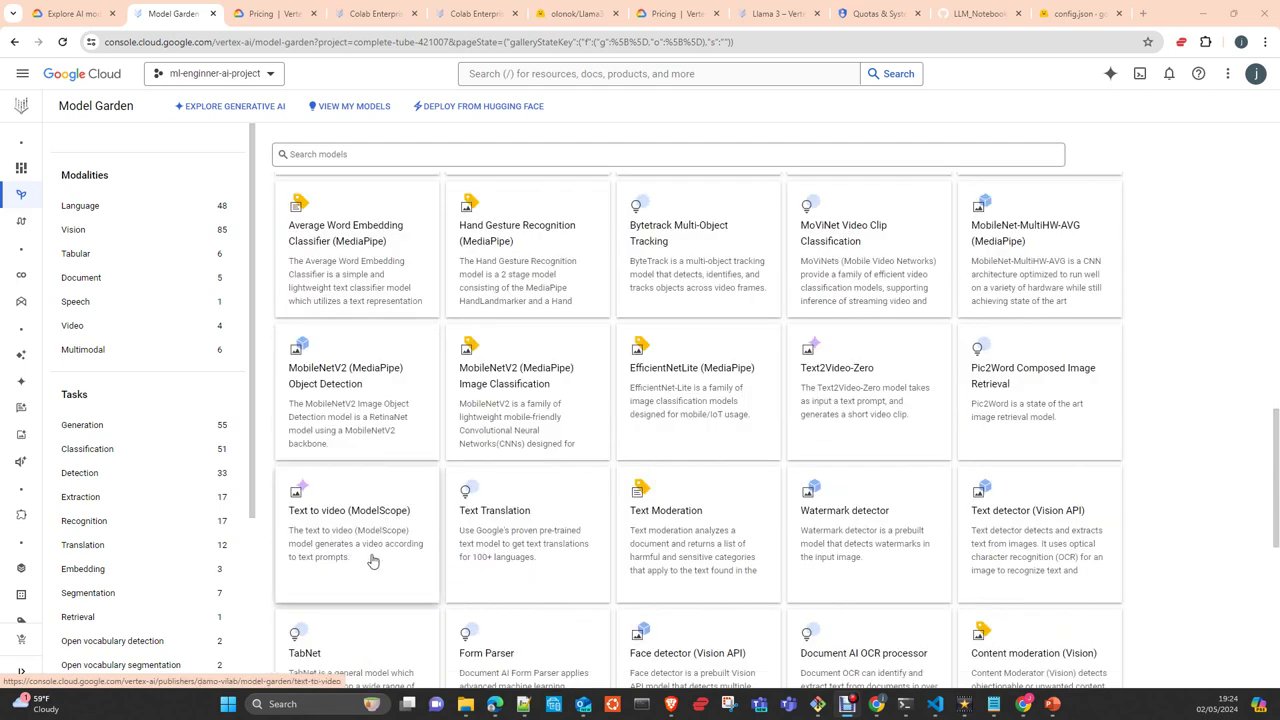
{"action": "scroll", "coordinate": [372, 562], "scroll_direction": "down", "scroll_amount": 3}
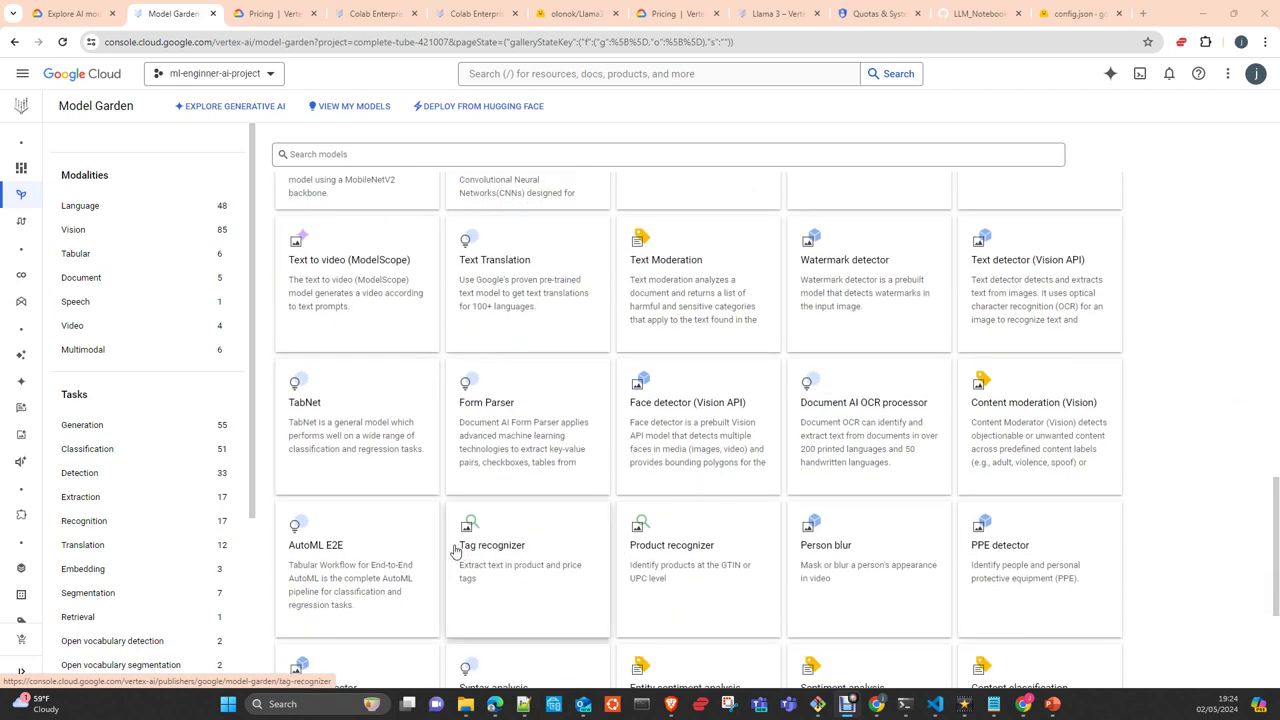
{"action": "scroll", "coordinate": [455, 550], "scroll_direction": "down", "scroll_amount": 2}
{"action": "scroll", "coordinate": [510, 567], "scroll_direction": "down", "scroll_amount": 1}
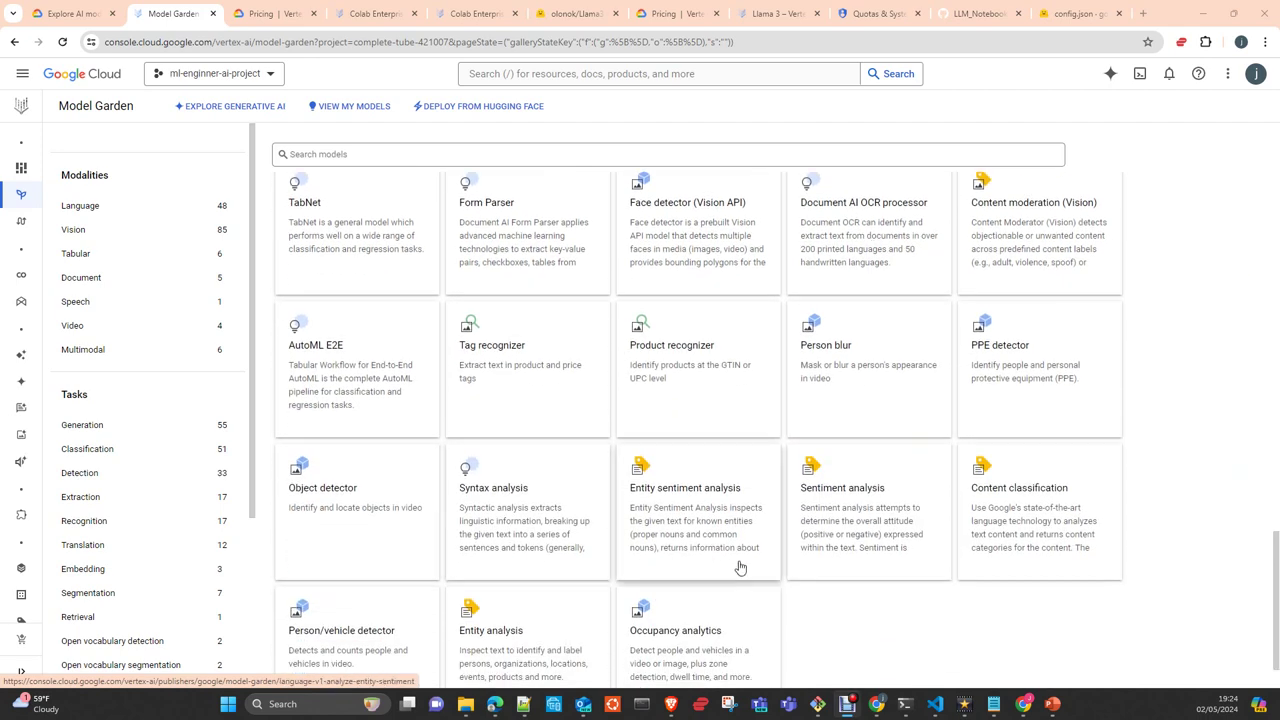
{"action": "scroll", "coordinate": [929, 606], "scroll_direction": "down", "scroll_amount": 1}
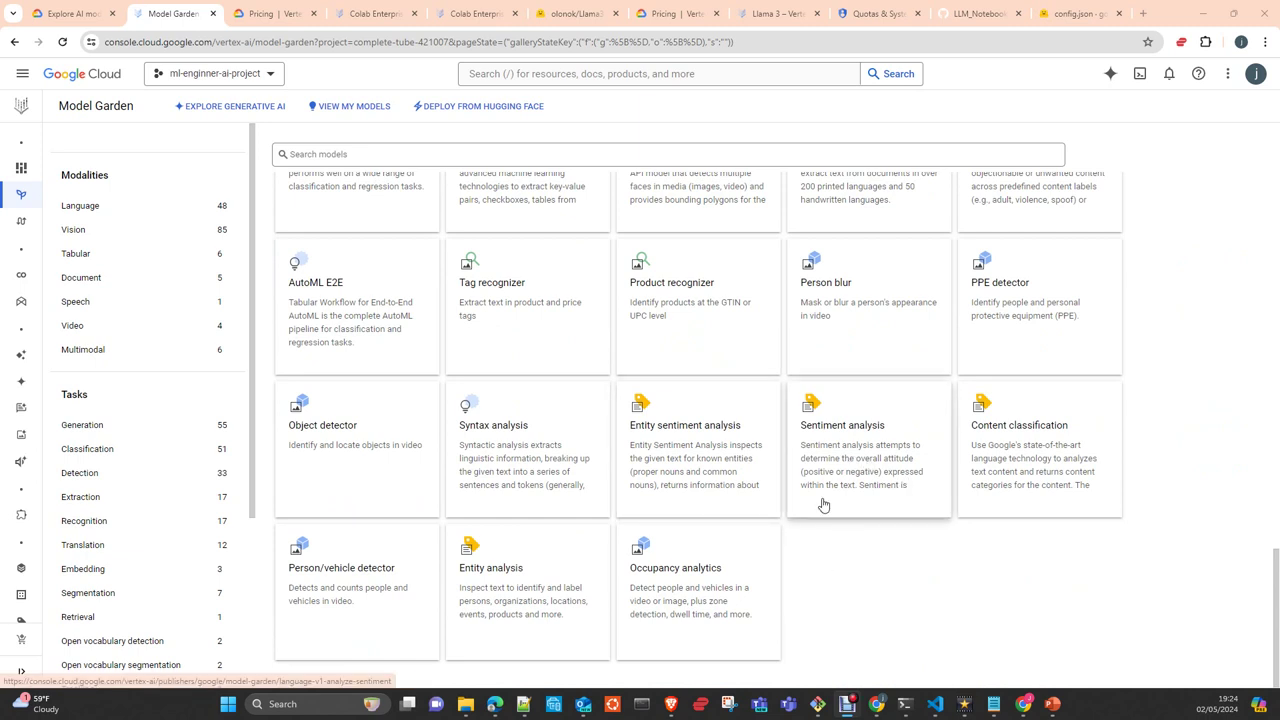
Open the Sentiment analysis model and review its Python code examples, versions and documentation links
{"action": "left_click", "coordinate": [849, 453]}
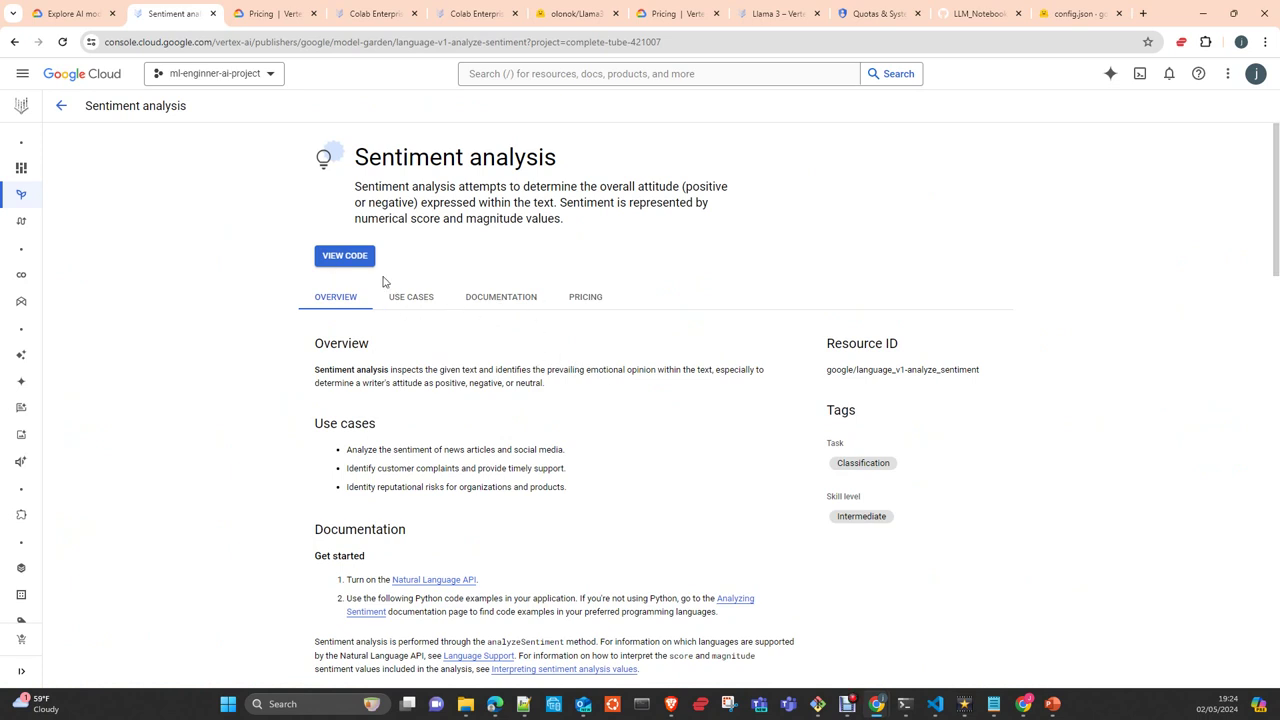
{"action": "left_click", "coordinate": [352, 265]}
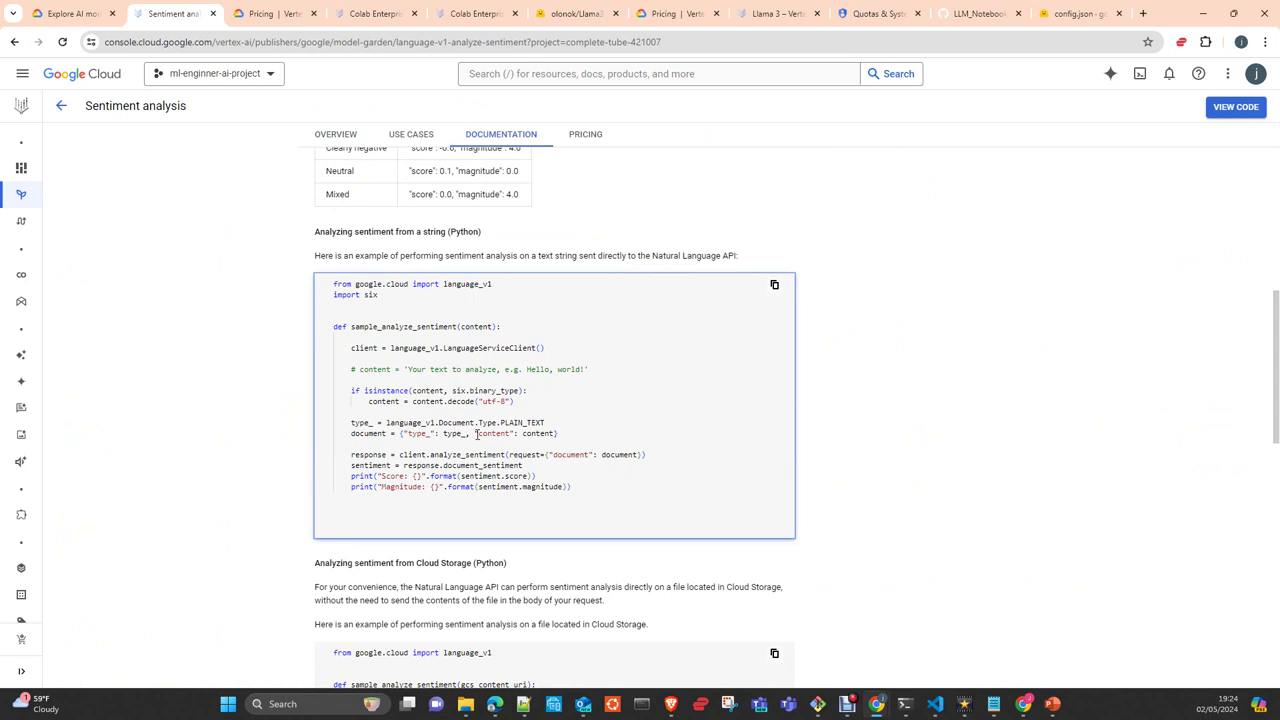
{"action": "scroll", "coordinate": [603, 517], "scroll_direction": "down", "scroll_amount": 5}
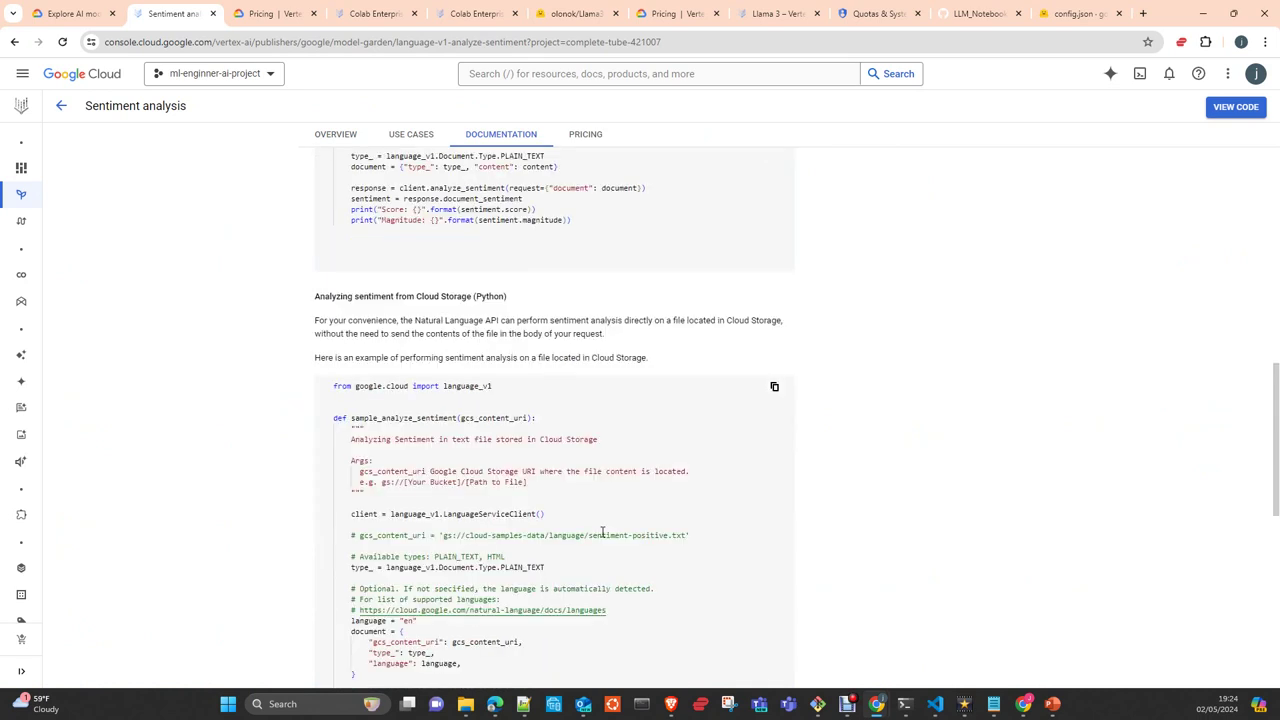
{"action": "scroll", "coordinate": [603, 533], "scroll_direction": "down", "scroll_amount": 1}
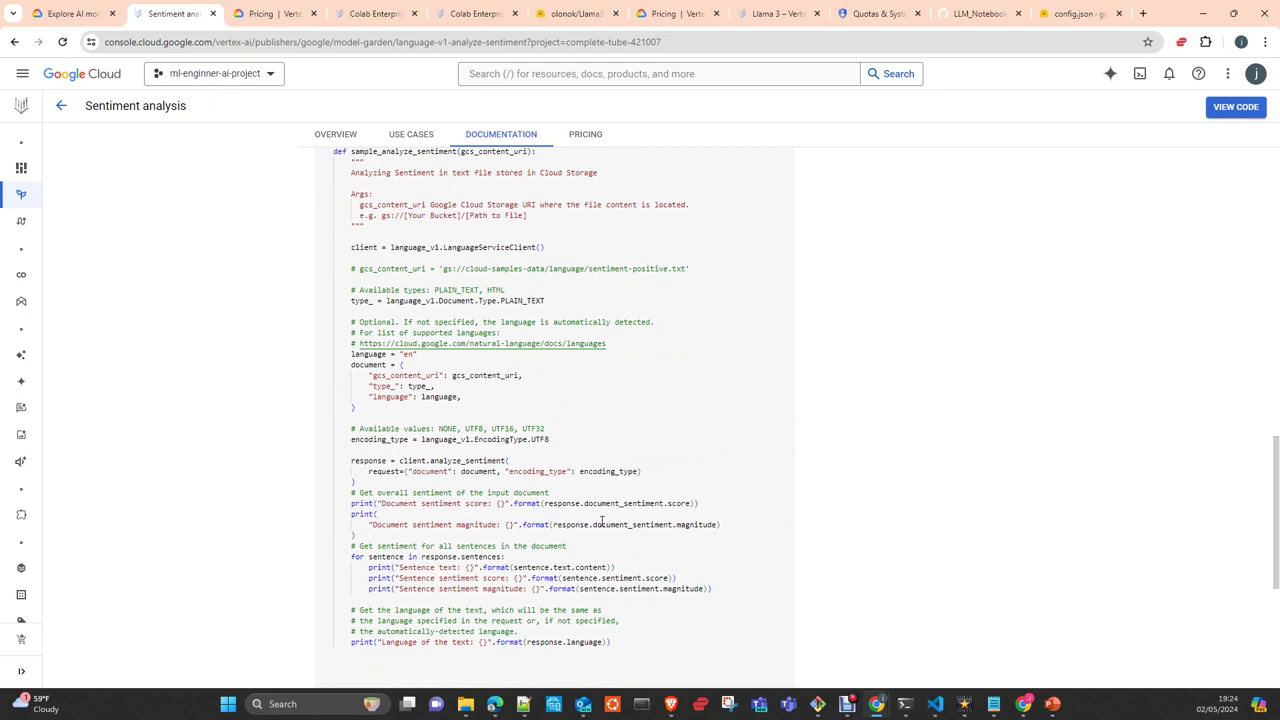
{"action": "scroll", "coordinate": [604, 521], "scroll_direction": "down", "scroll_amount": 2}
{"action": "scroll", "coordinate": [606, 521], "scroll_direction": "down", "scroll_amount": 2}
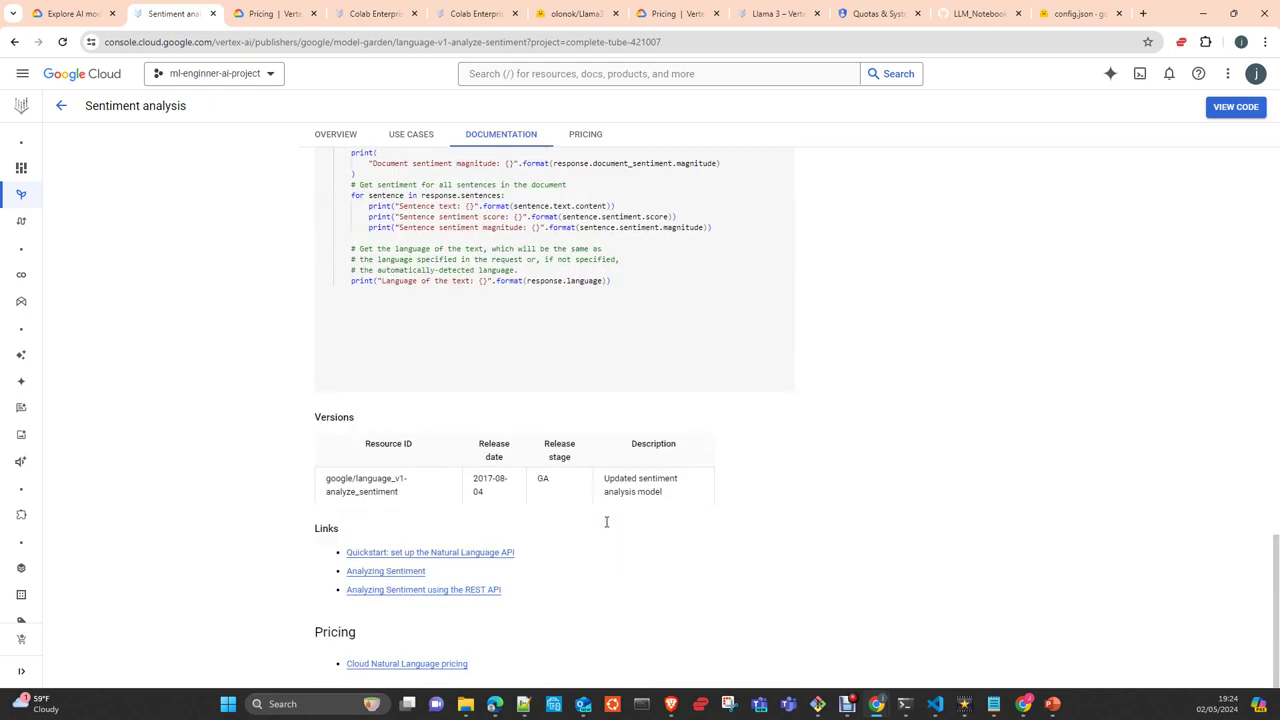
{"action": "scroll", "coordinate": [606, 521], "scroll_direction": "up", "scroll_amount": 7}
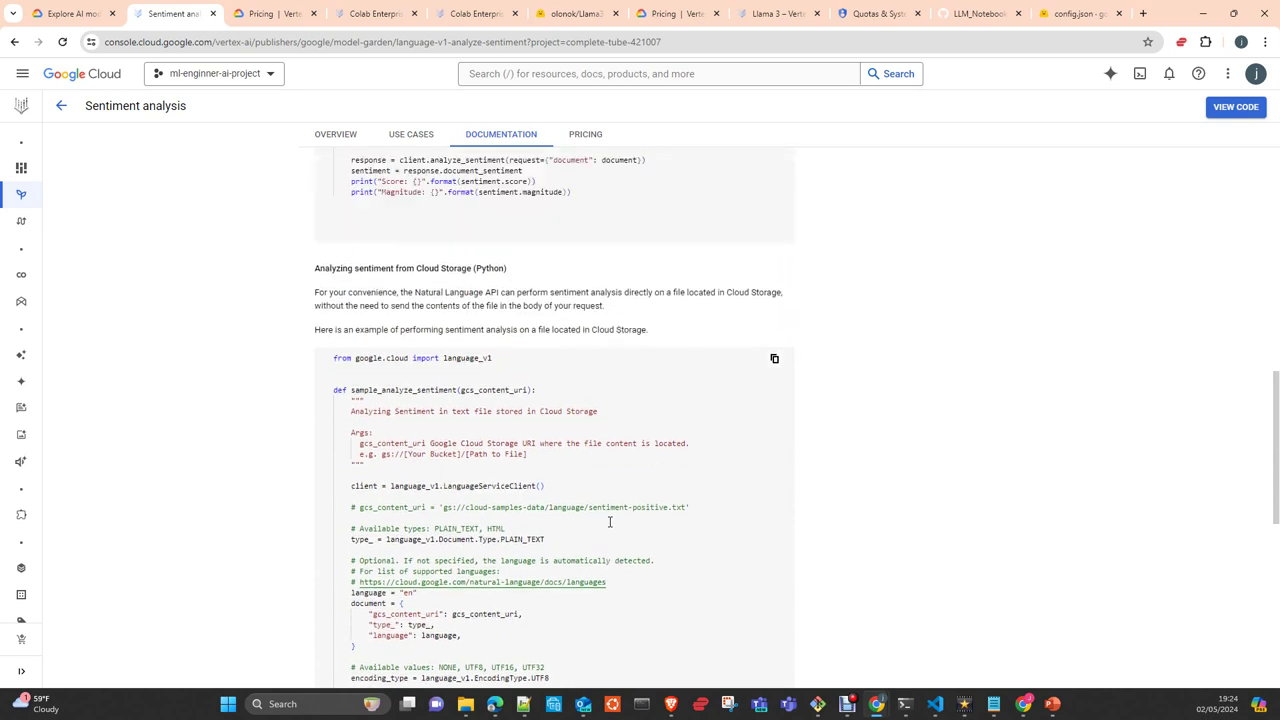
{"action": "scroll", "coordinate": [609, 521], "scroll_direction": "up", "scroll_amount": 3}
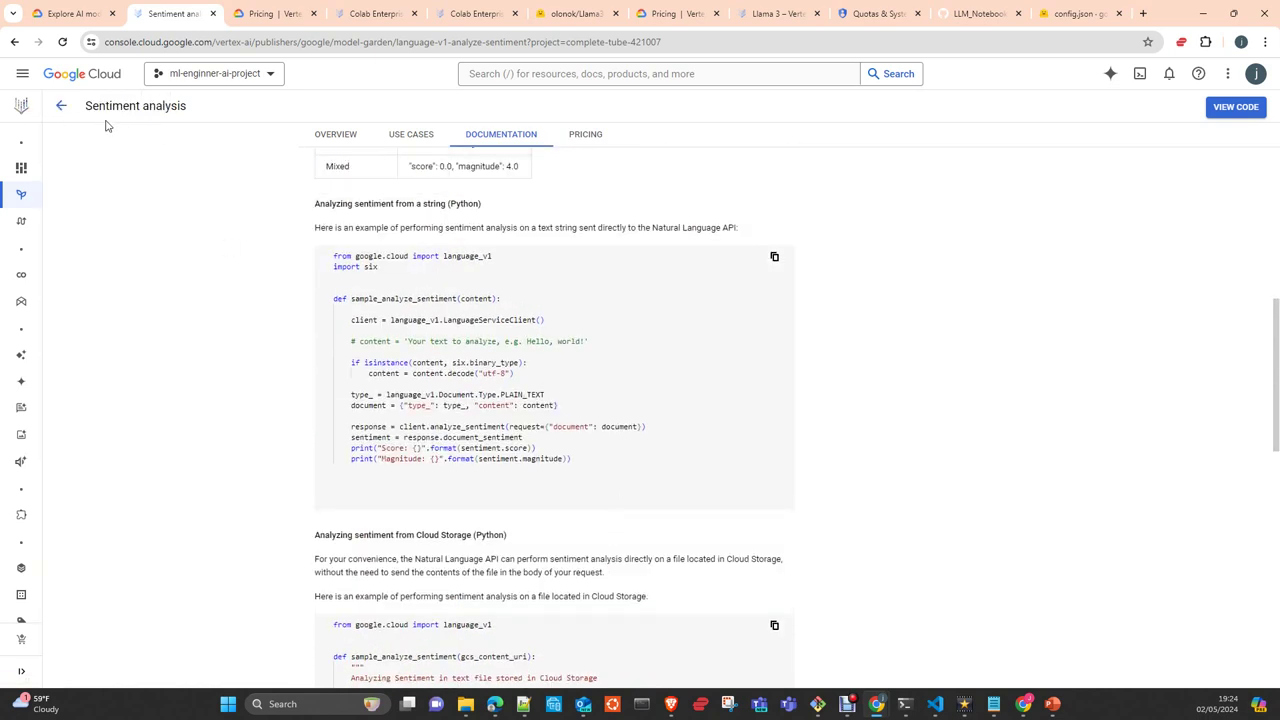
Go back to Model Garden and expand the Fine-tunable models section to view all its entries
{"action": "left_click", "coordinate": [61, 106]}
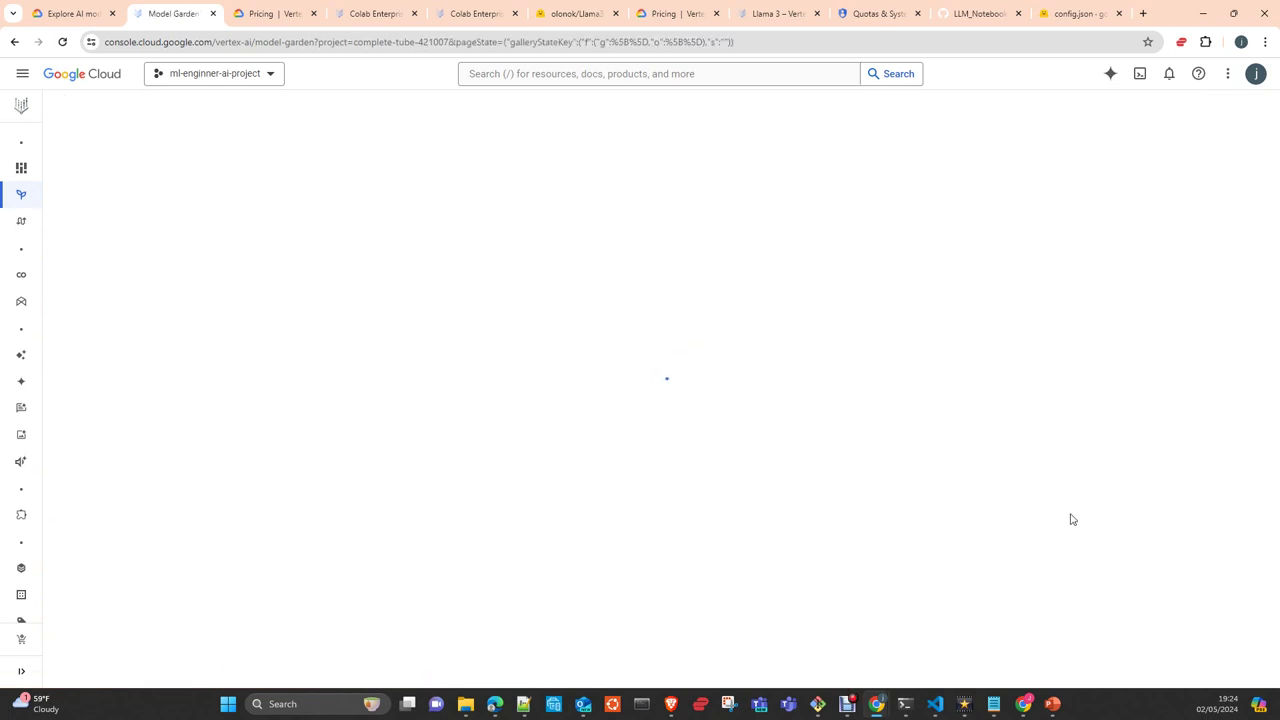
{"action": "scroll", "coordinate": [788, 553], "scroll_direction": "down", "scroll_amount": 2}
{"action": "scroll", "coordinate": [790, 553], "scroll_direction": "down", "scroll_amount": 2}
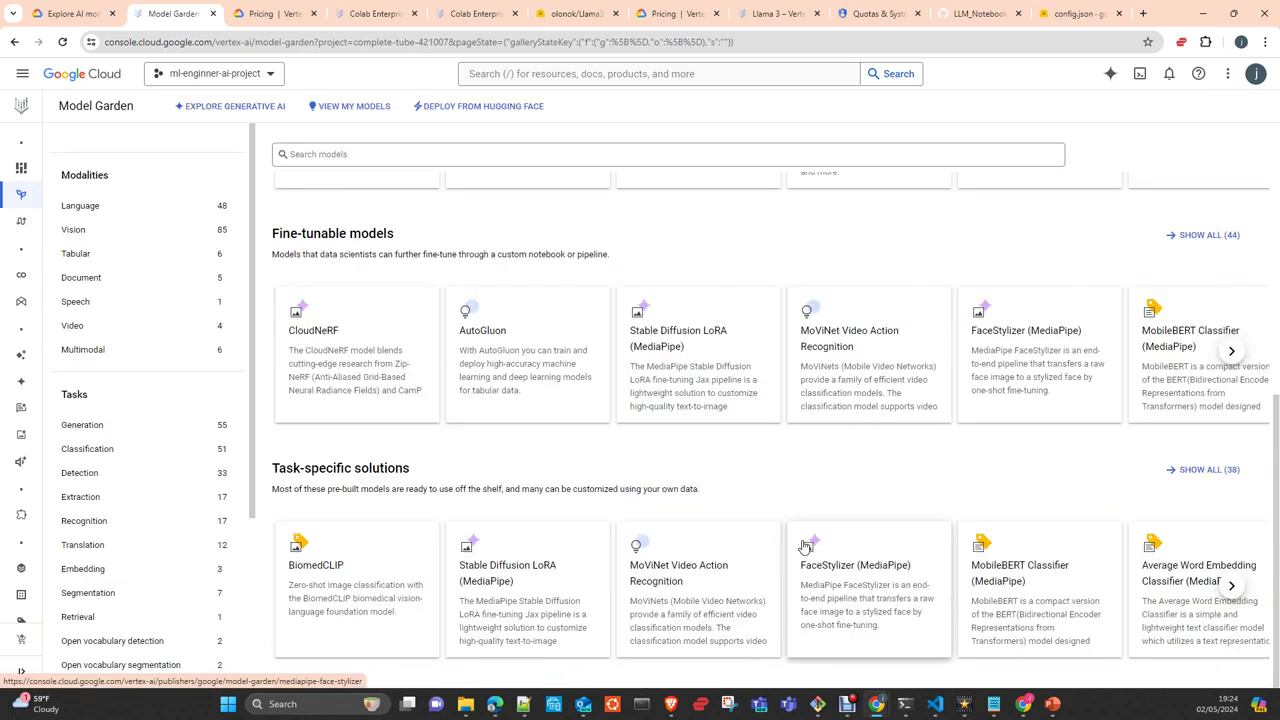
{"action": "left_click", "coordinate": [1192, 240]}
{"action": "scroll", "coordinate": [1057, 557], "scroll_direction": "down", "scroll_amount": 2}
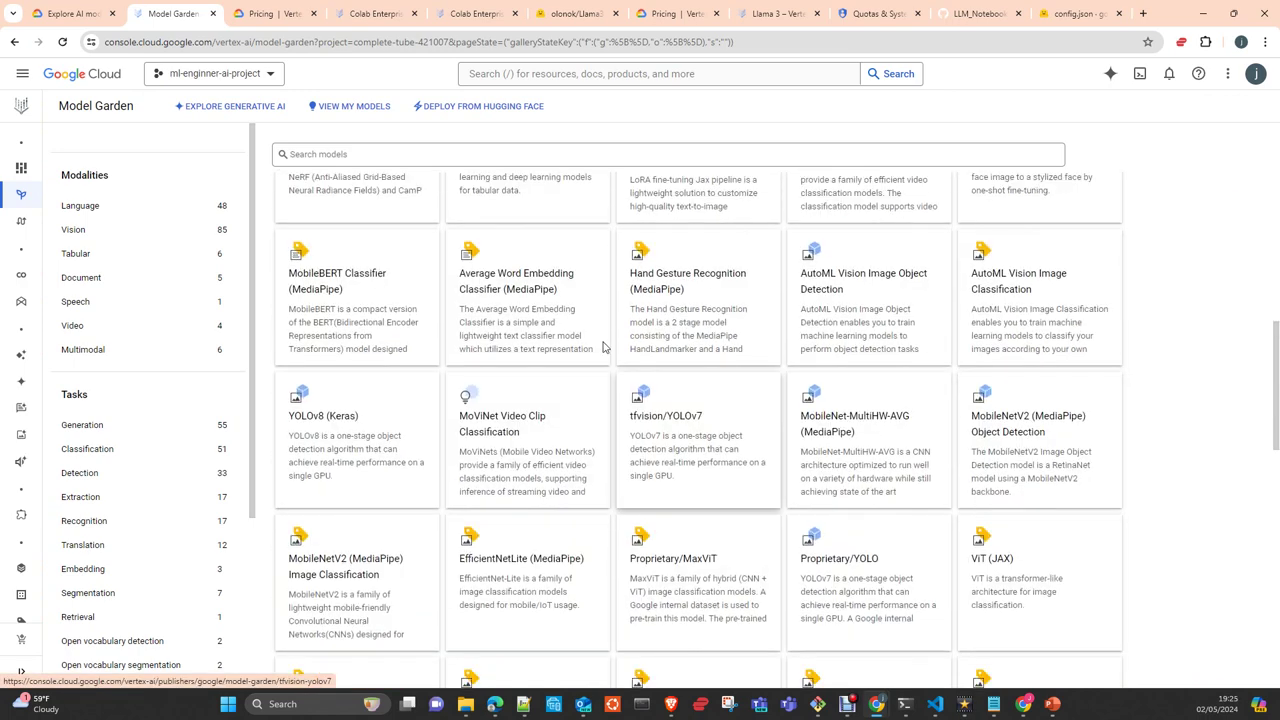
Find the ViT (JAX) model among the fine-tunable models and open its notebook in Colab Enterprise
{"action": "scroll", "coordinate": [534, 477], "scroll_direction": "down", "scroll_amount": 3}
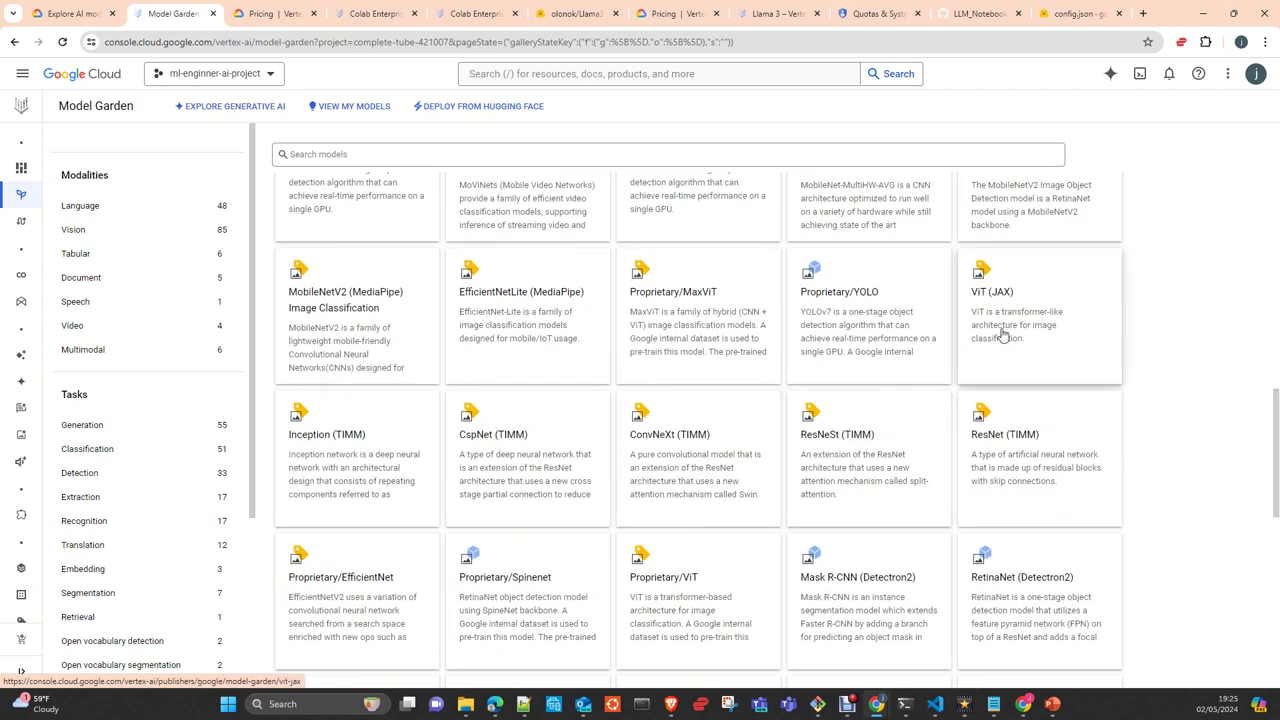
{"action": "left_click", "coordinate": [1011, 332]}
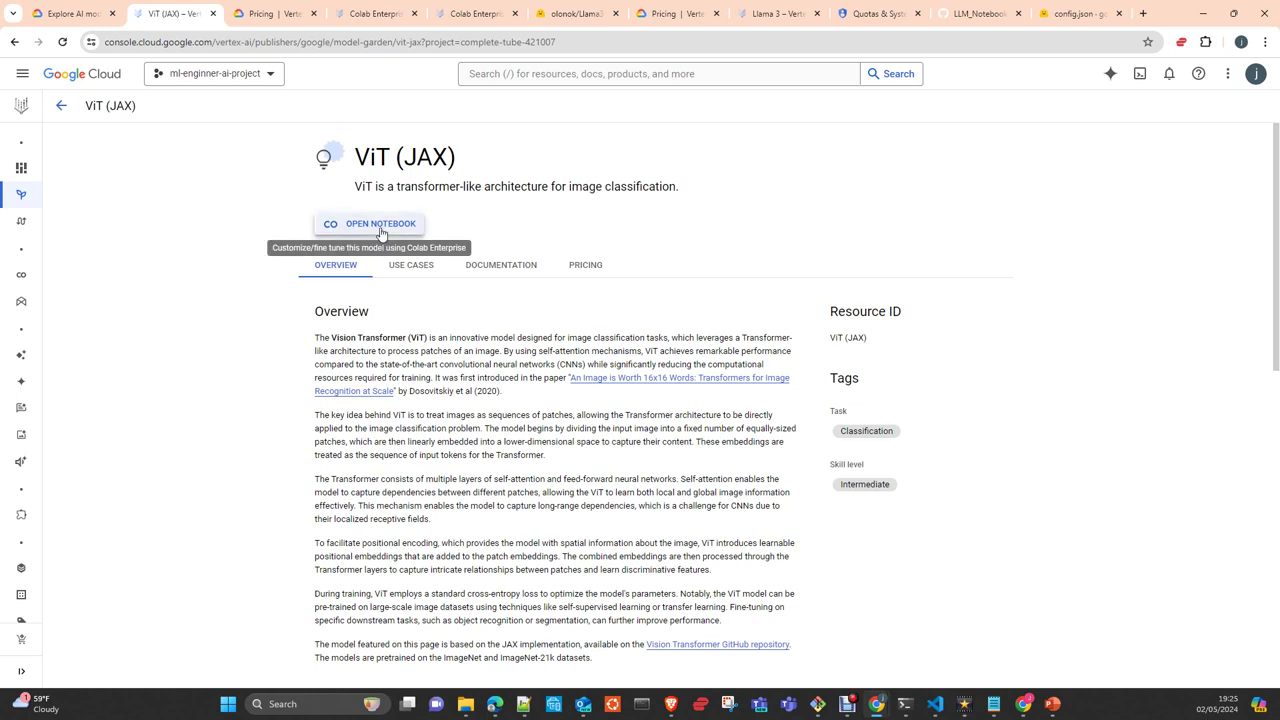
{"action": "left_click", "coordinate": [378, 233]}
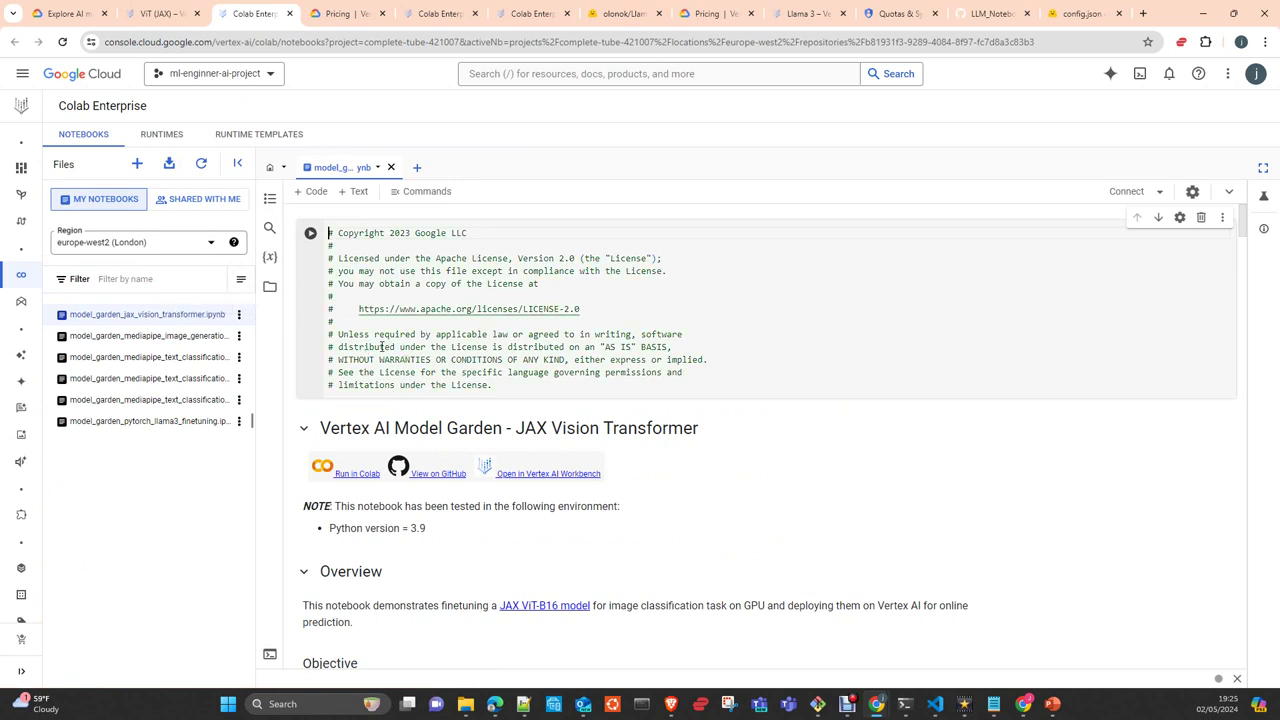
Review the JAX Vision Transformer notebook's objective, dataset, costs, and the project ID, region, authentication and Cloud Storage bucket setup
{"action": "mouse_move", "coordinate": [28, 208]}
{"action": "scroll", "coordinate": [740, 438], "scroll_direction": "down", "scroll_amount": 5}
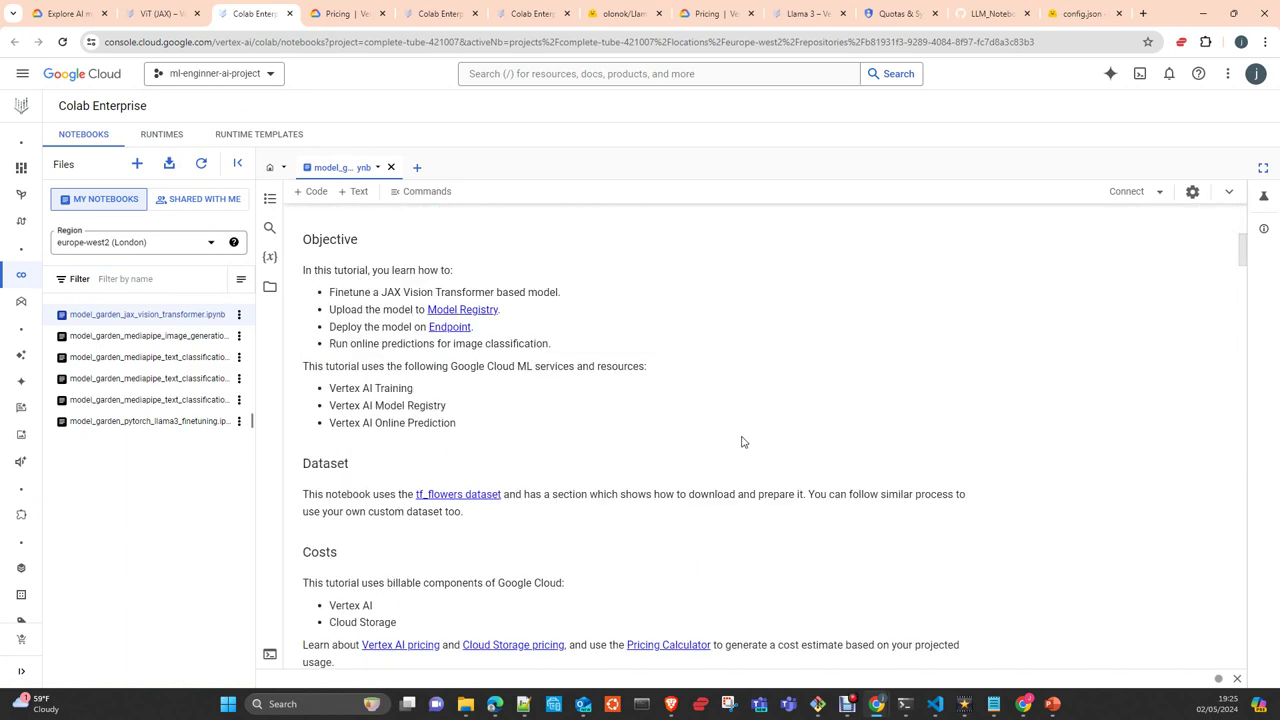
{"action": "scroll", "coordinate": [742, 441], "scroll_direction": "down", "scroll_amount": 10}
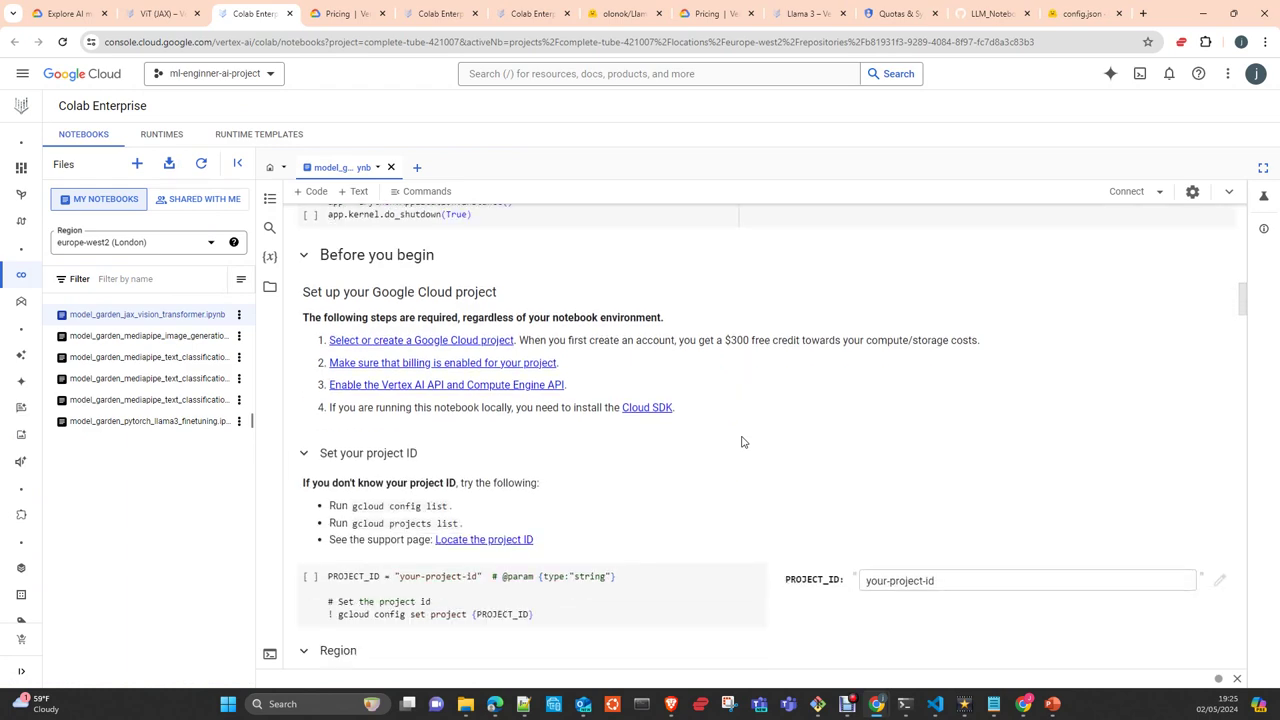
{"action": "scroll", "coordinate": [628, 420], "scroll_direction": "down", "scroll_amount": 5}
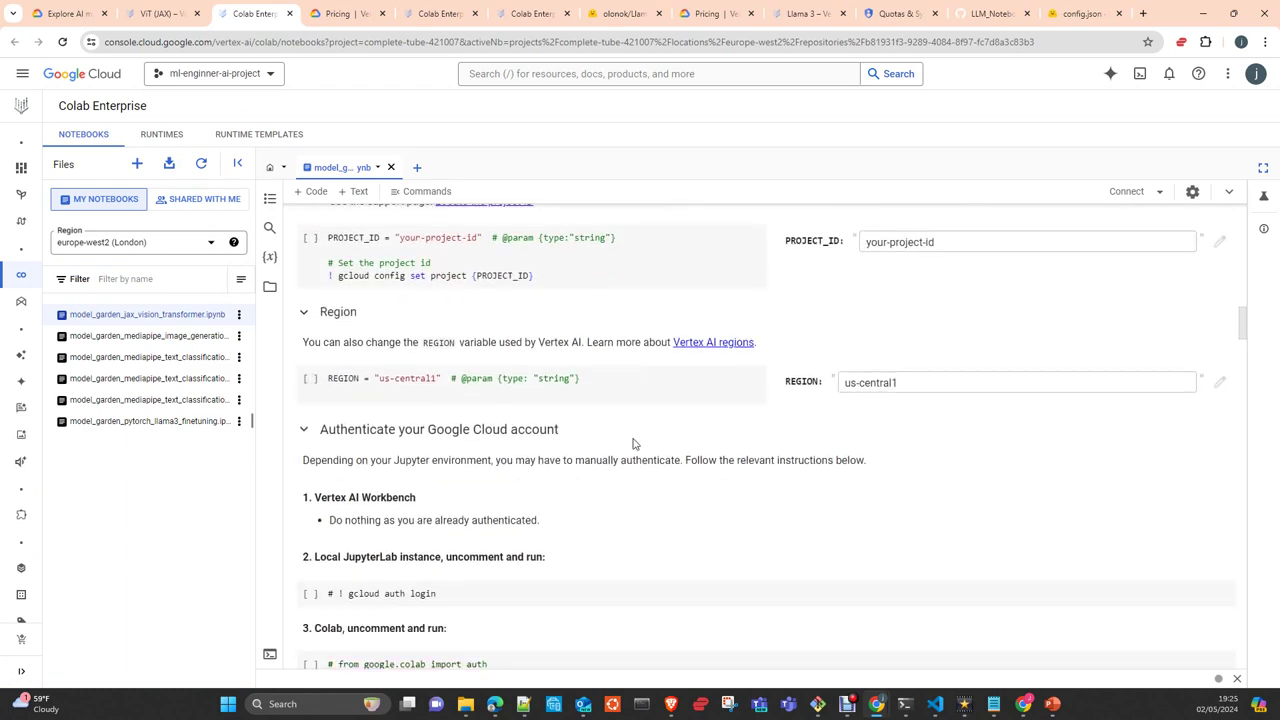
{"action": "scroll", "coordinate": [633, 443], "scroll_direction": "down", "scroll_amount": 5}
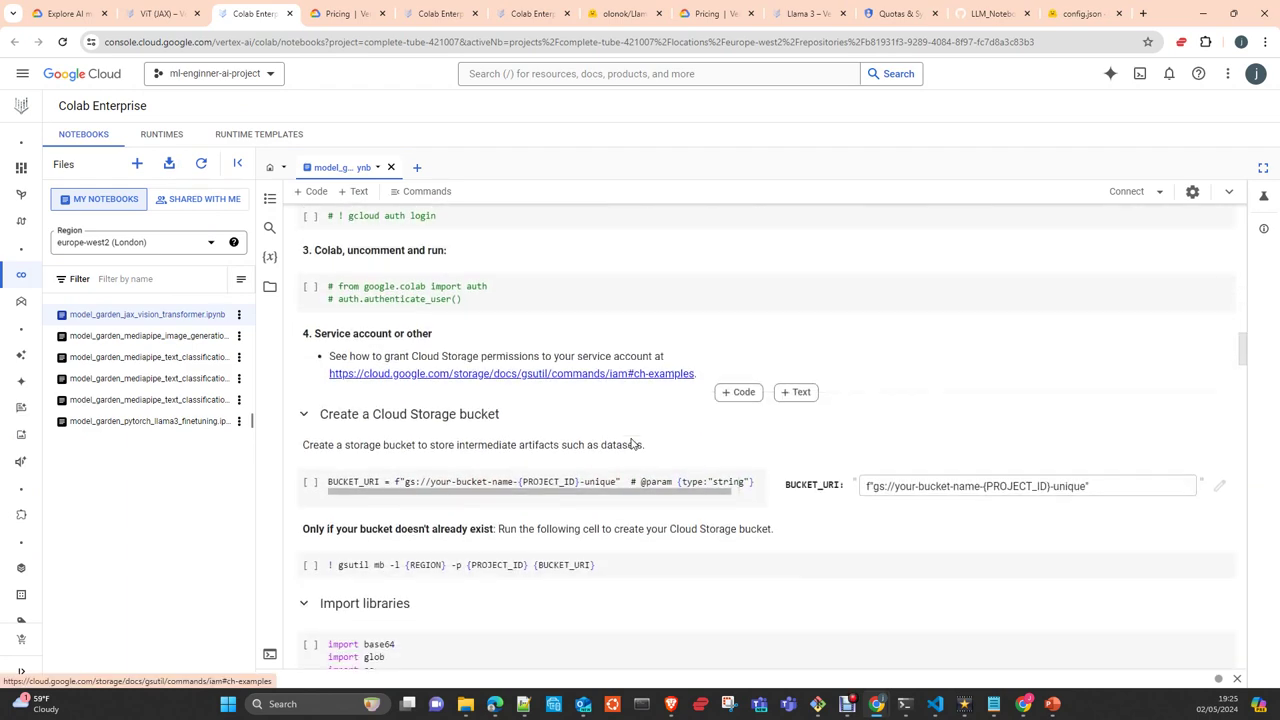
{"action": "scroll", "coordinate": [448, 452], "scroll_direction": "down", "scroll_amount": 3}
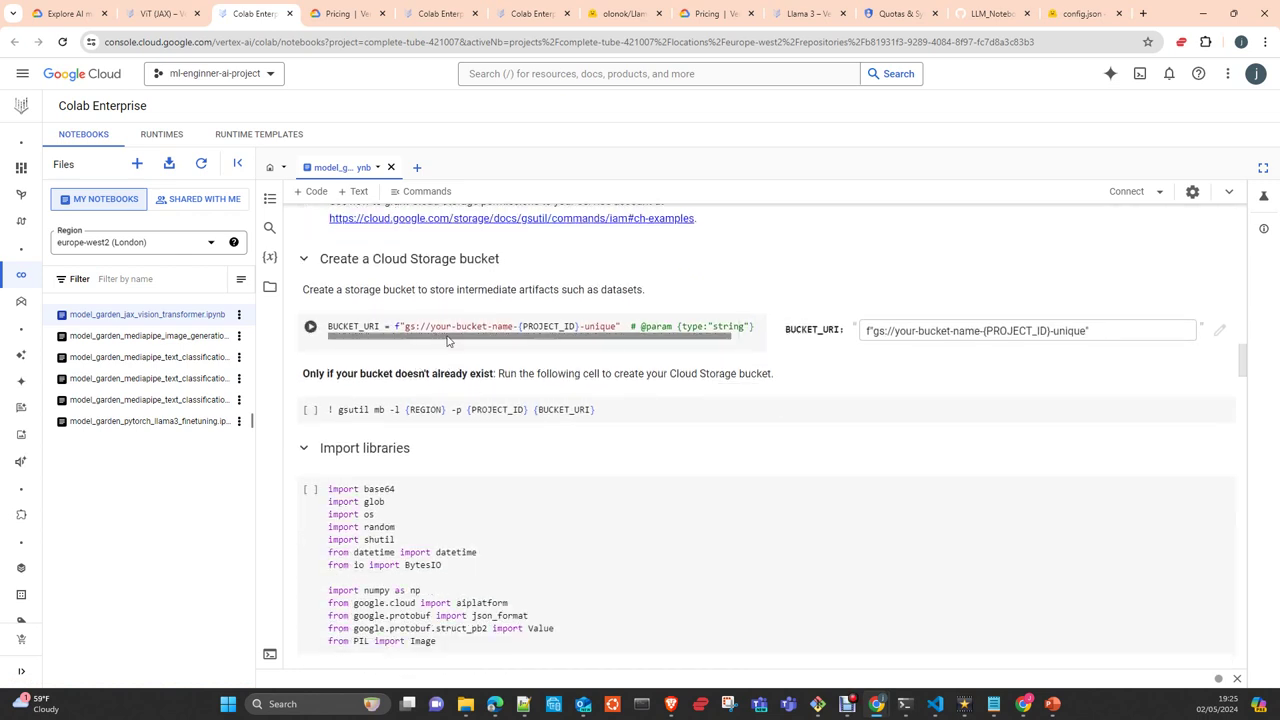
Look through the library imports, SDK initialization, constants, common functions and dataset preparation down to the fine-tuning section
{"action": "scroll", "coordinate": [478, 457], "scroll_direction": "down", "scroll_amount": 7}
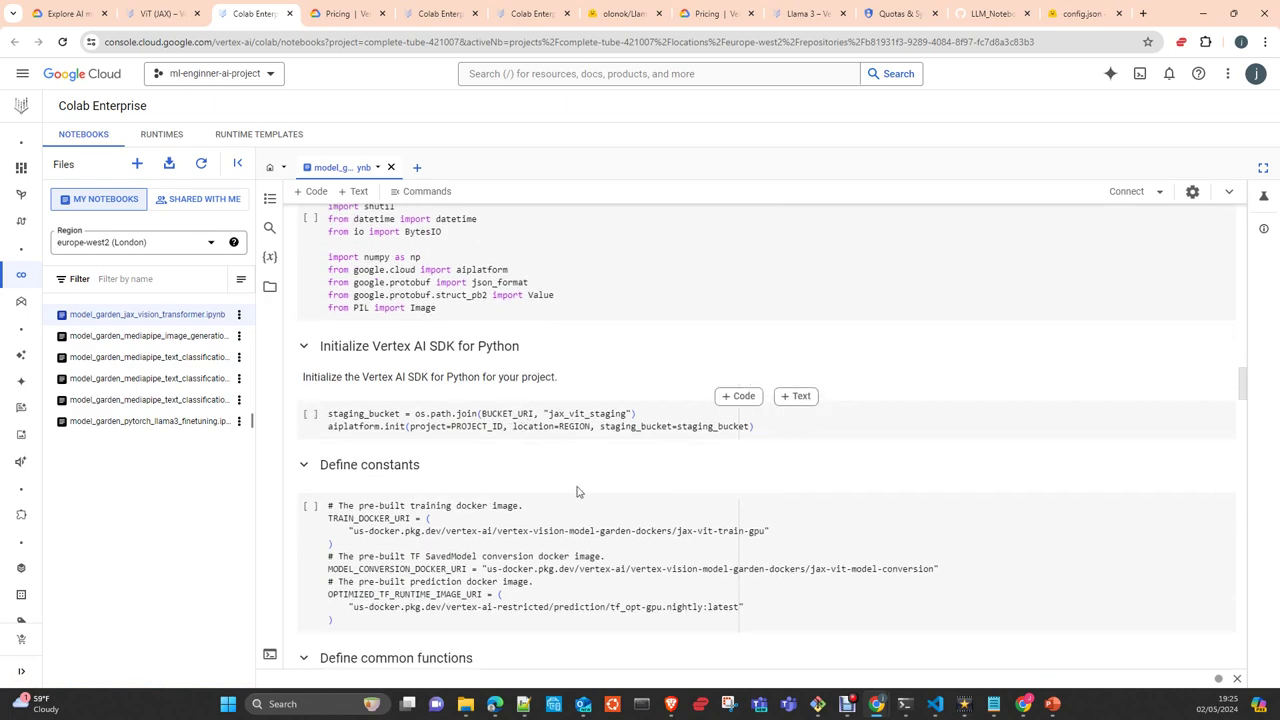
{"action": "scroll", "coordinate": [560, 470], "scroll_direction": "down", "scroll_amount": 3}
{"action": "scroll", "coordinate": [575, 485], "scroll_direction": "down", "scroll_amount": 10}
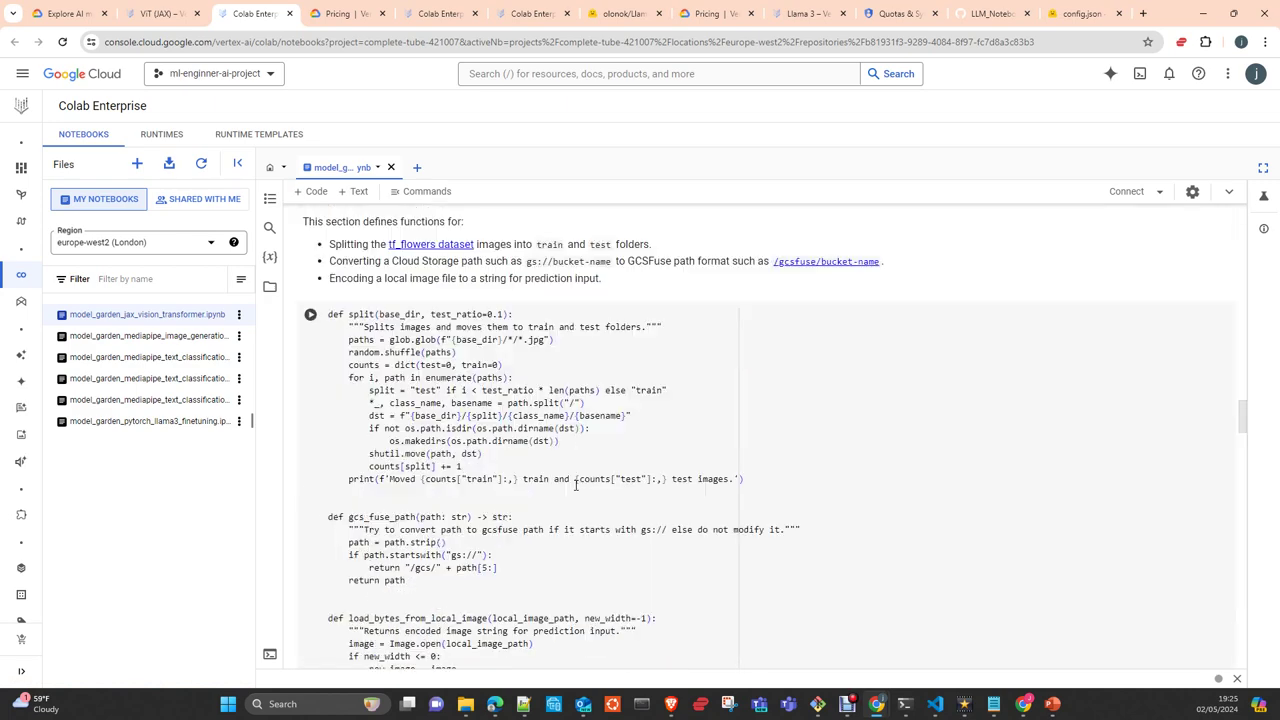
{"action": "scroll", "coordinate": [575, 485], "scroll_direction": "down", "scroll_amount": 8}
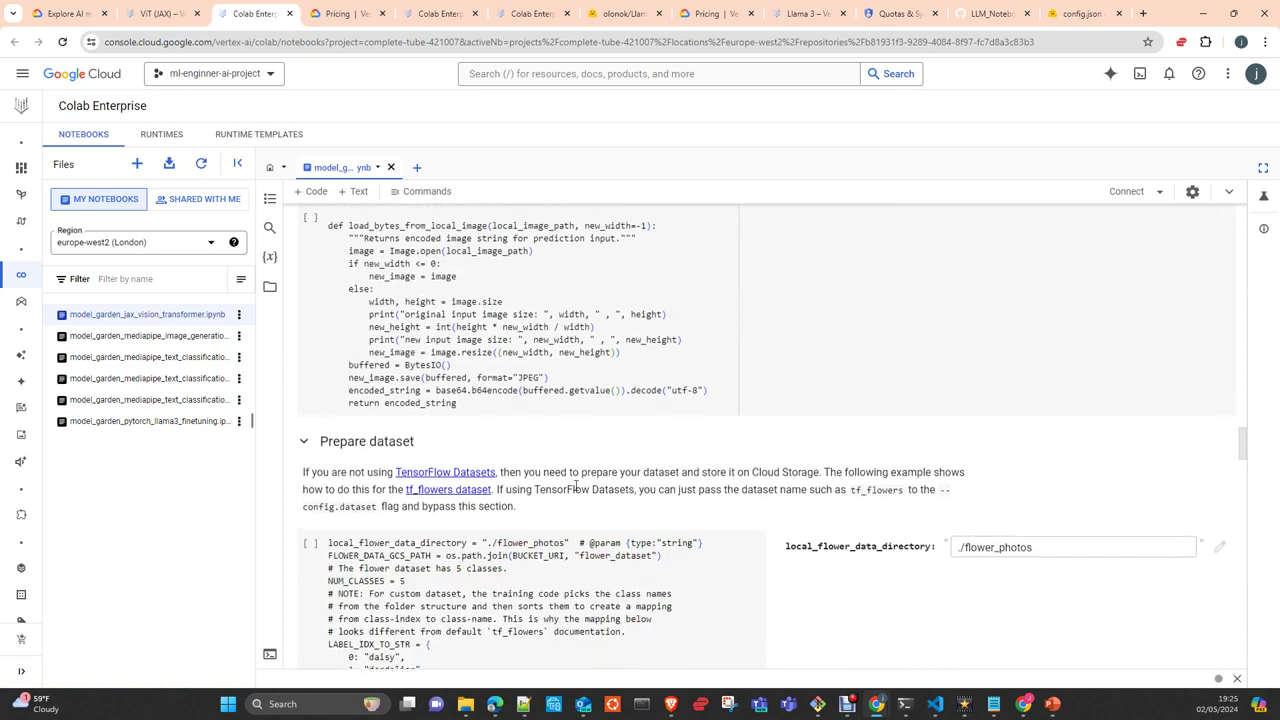
{"action": "scroll", "coordinate": [575, 485], "scroll_direction": "down", "scroll_amount": 5}
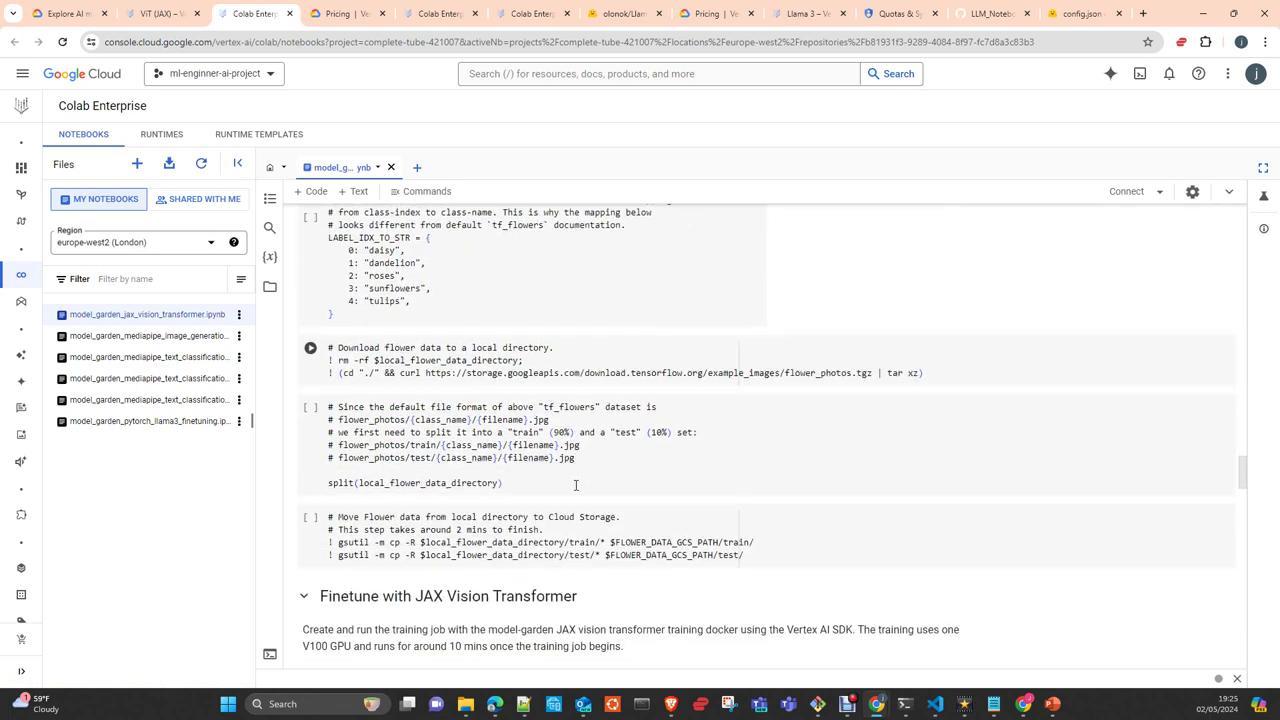
{"action": "scroll", "coordinate": [575, 485], "scroll_direction": "down", "scroll_amount": 3}
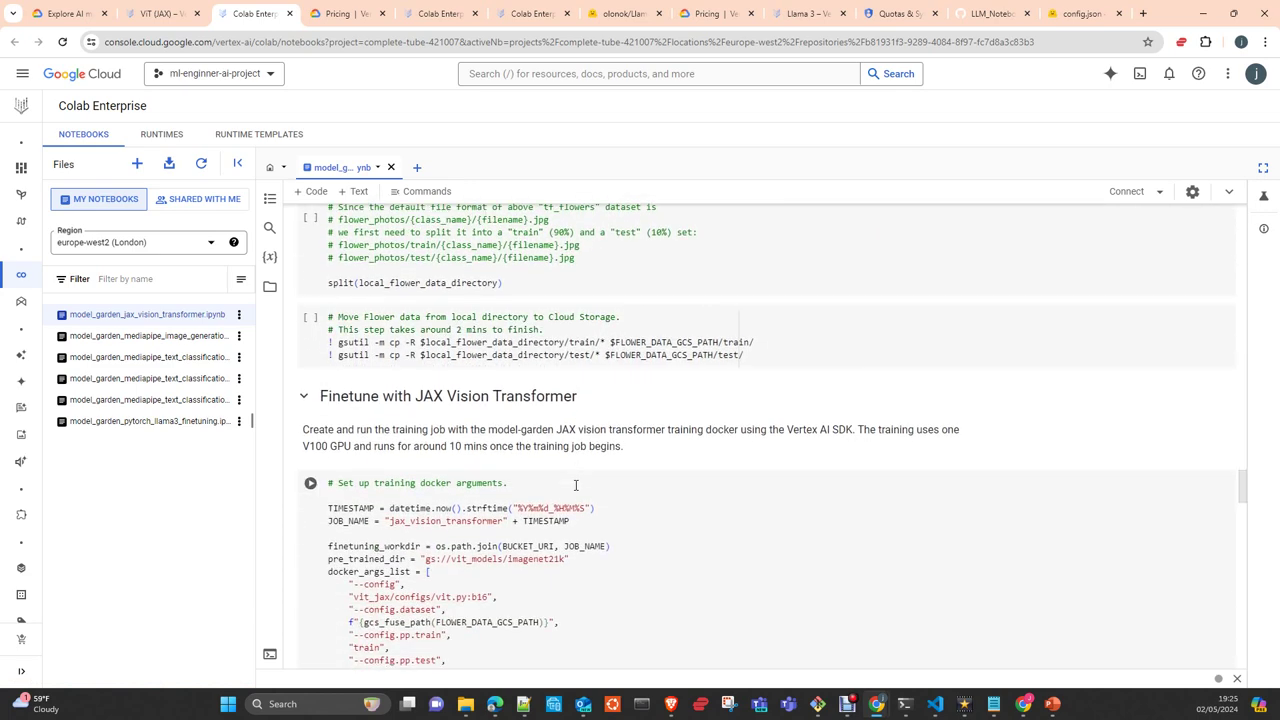
{"action": "scroll", "coordinate": [575, 485], "scroll_direction": "down", "scroll_amount": 3}
Return to the library imports and re-read the constants, common functions and flower class labels in the dataset preparation
{"action": "scroll", "coordinate": [576, 487], "scroll_direction": "up", "scroll_amount": 10}
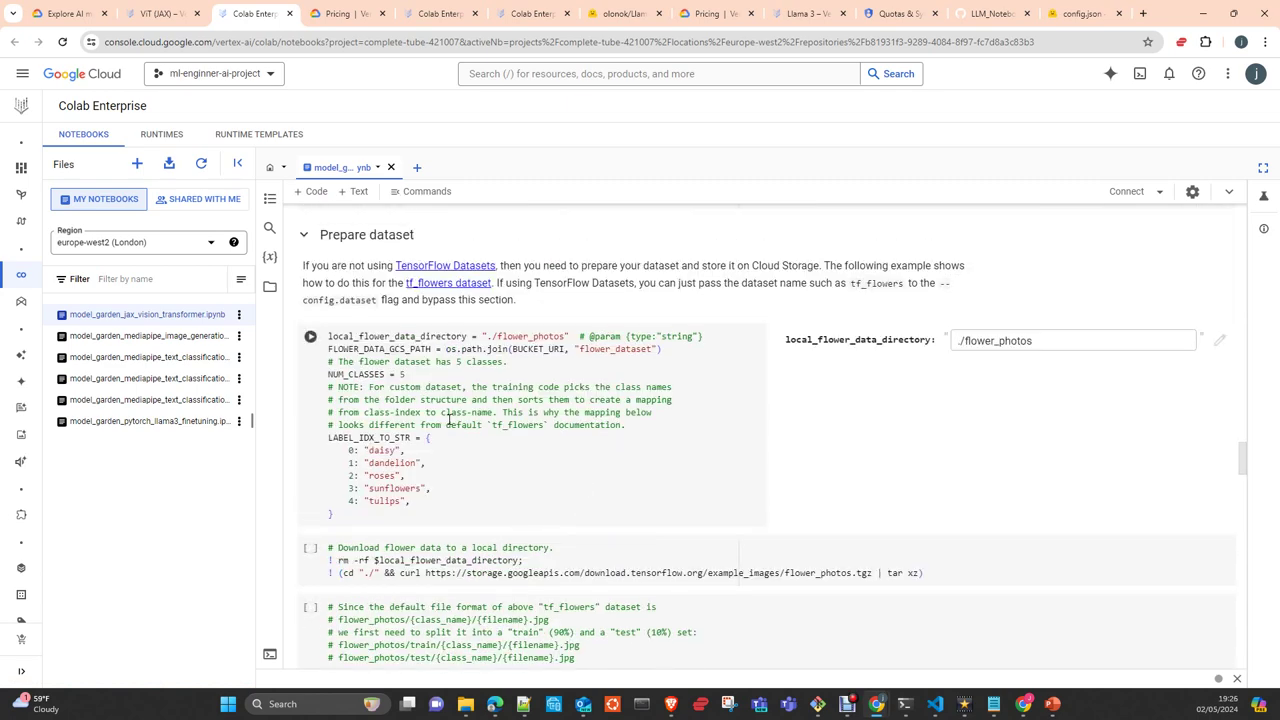
{"action": "scroll", "coordinate": [449, 420], "scroll_direction": "up", "scroll_amount": 9}
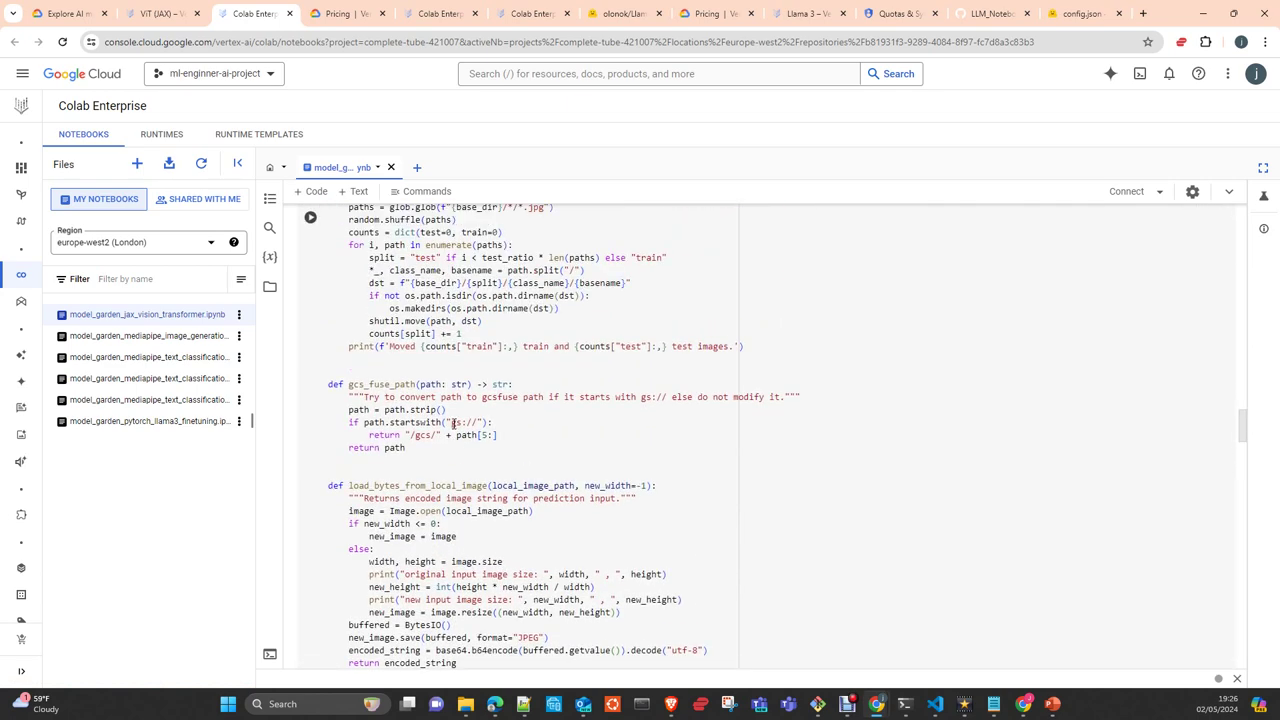
{"action": "scroll", "coordinate": [453, 424], "scroll_direction": "up", "scroll_amount": 7}
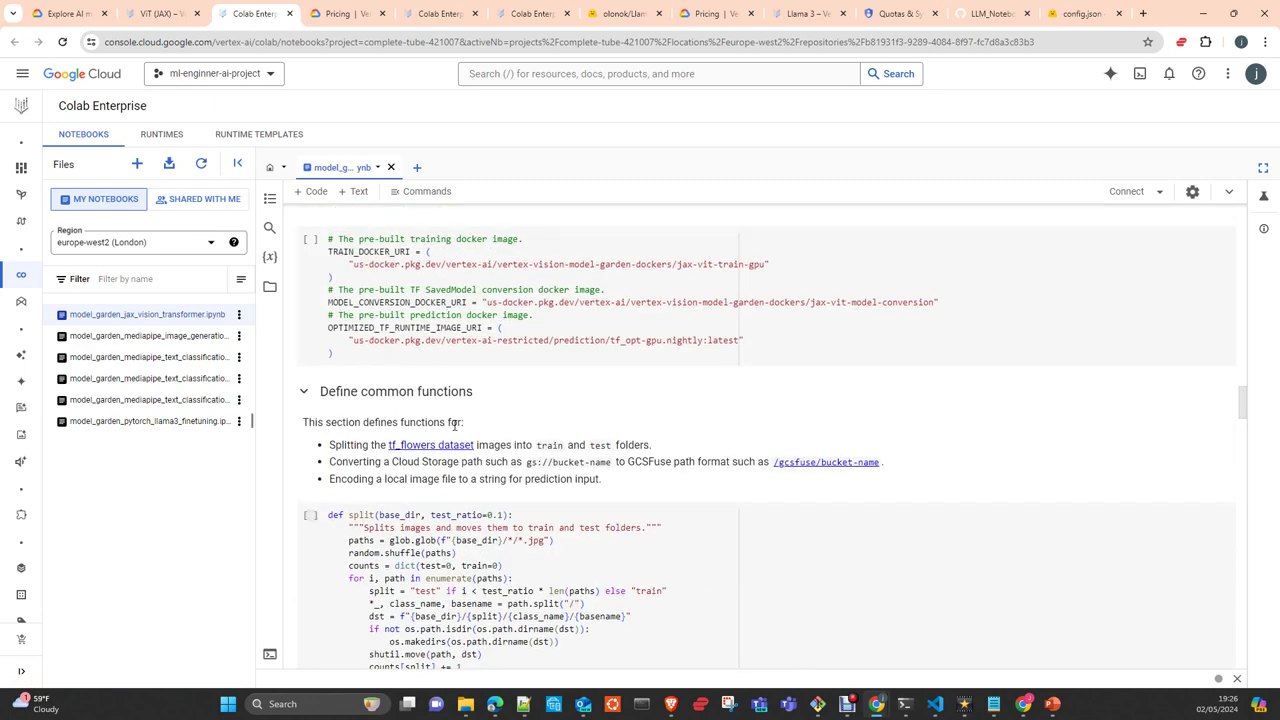
{"action": "scroll", "coordinate": [454, 424], "scroll_direction": "up", "scroll_amount": 10}
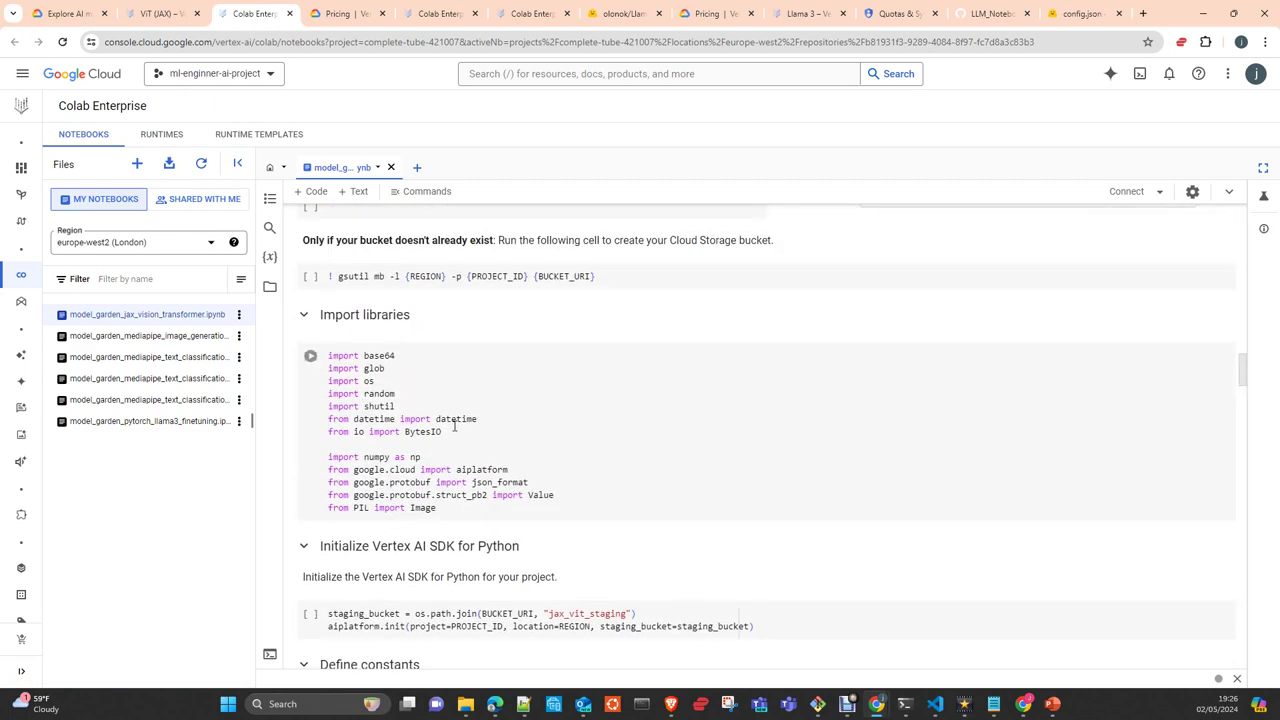
{"action": "scroll", "coordinate": [454, 424], "scroll_direction": "up", "scroll_amount": 3}
{"action": "scroll", "coordinate": [454, 424], "scroll_direction": "down", "scroll_amount": 8}
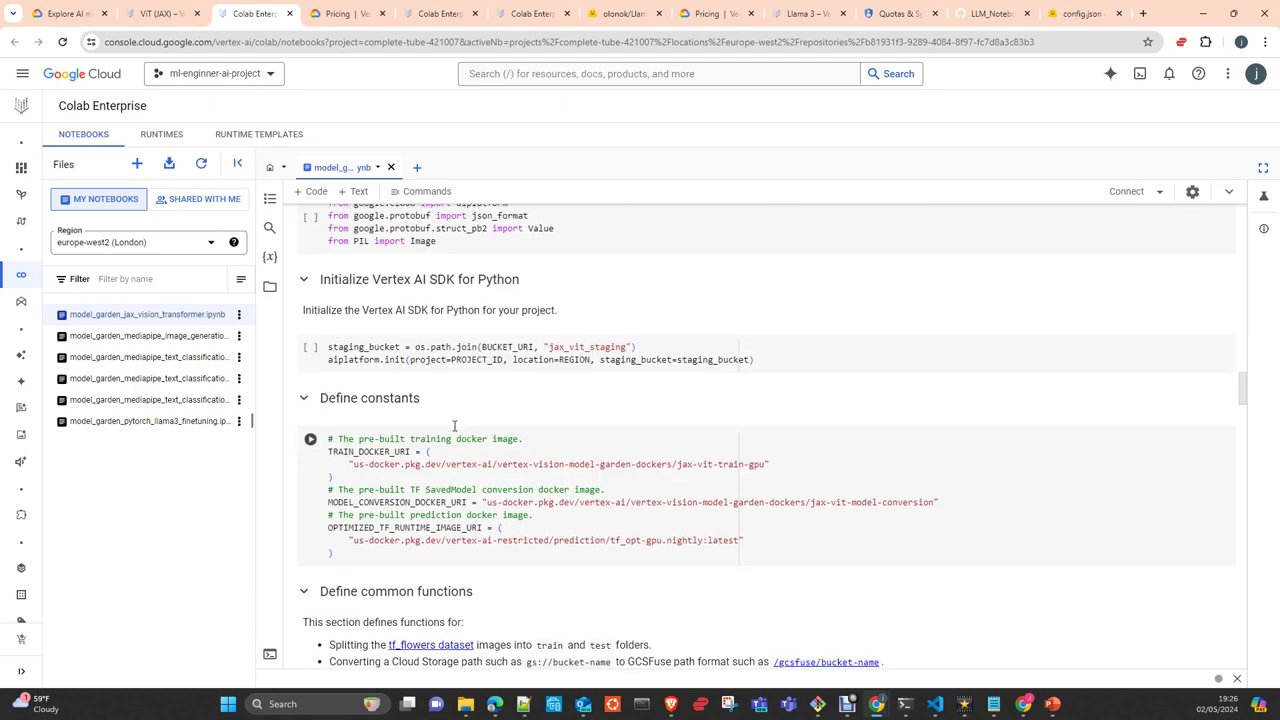
{"action": "scroll", "coordinate": [454, 424], "scroll_direction": "down", "scroll_amount": 8}
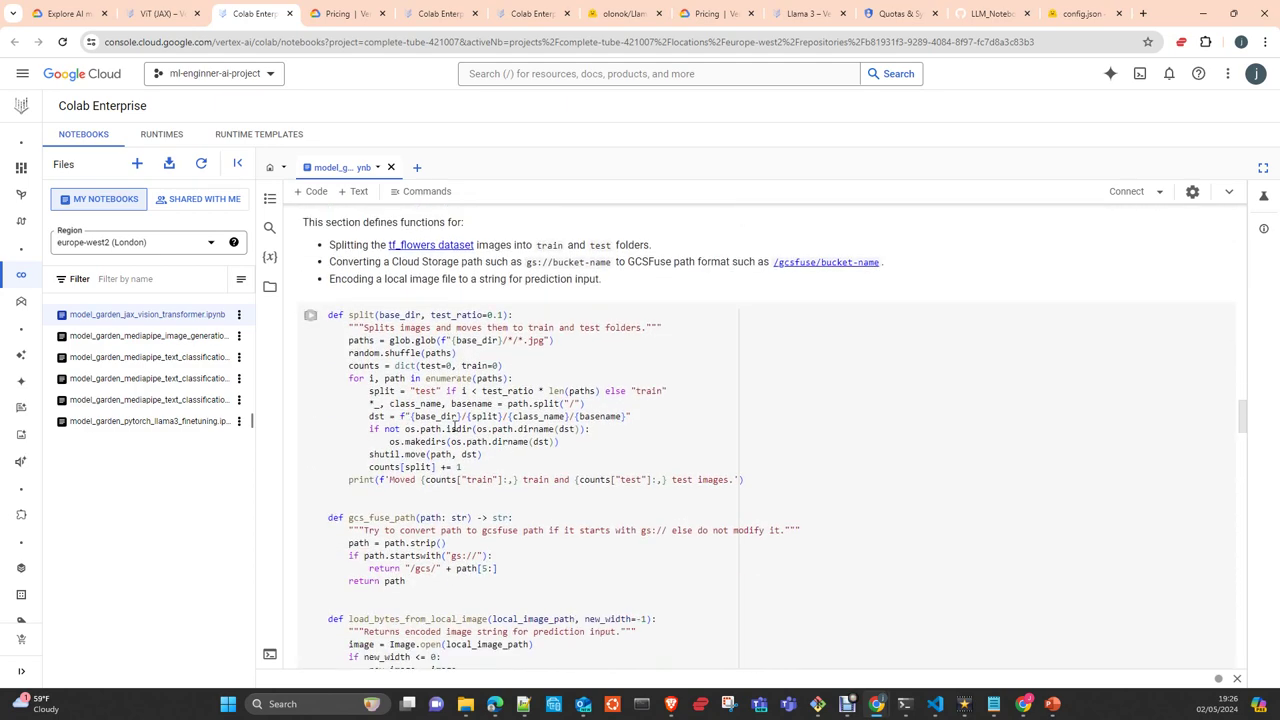
{"action": "scroll", "coordinate": [454, 424], "scroll_direction": "down", "scroll_amount": 10}
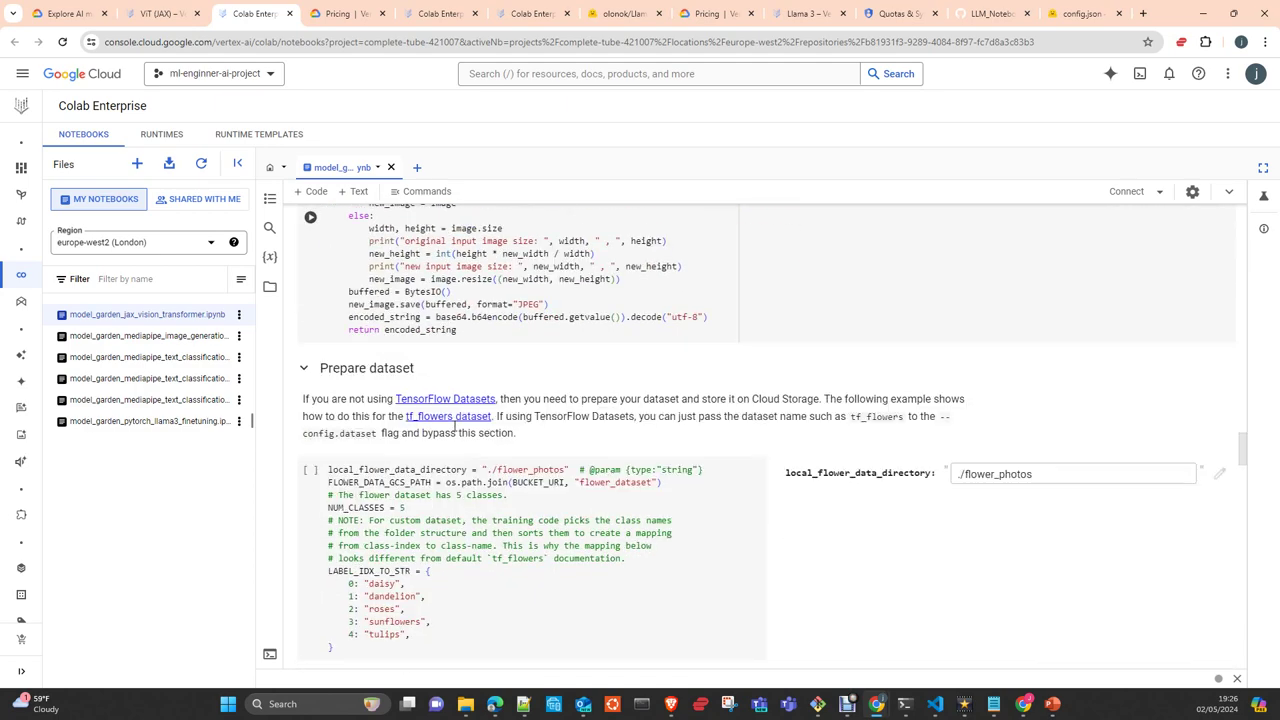
{"action": "scroll", "coordinate": [455, 426], "scroll_direction": "down", "scroll_amount": 5}
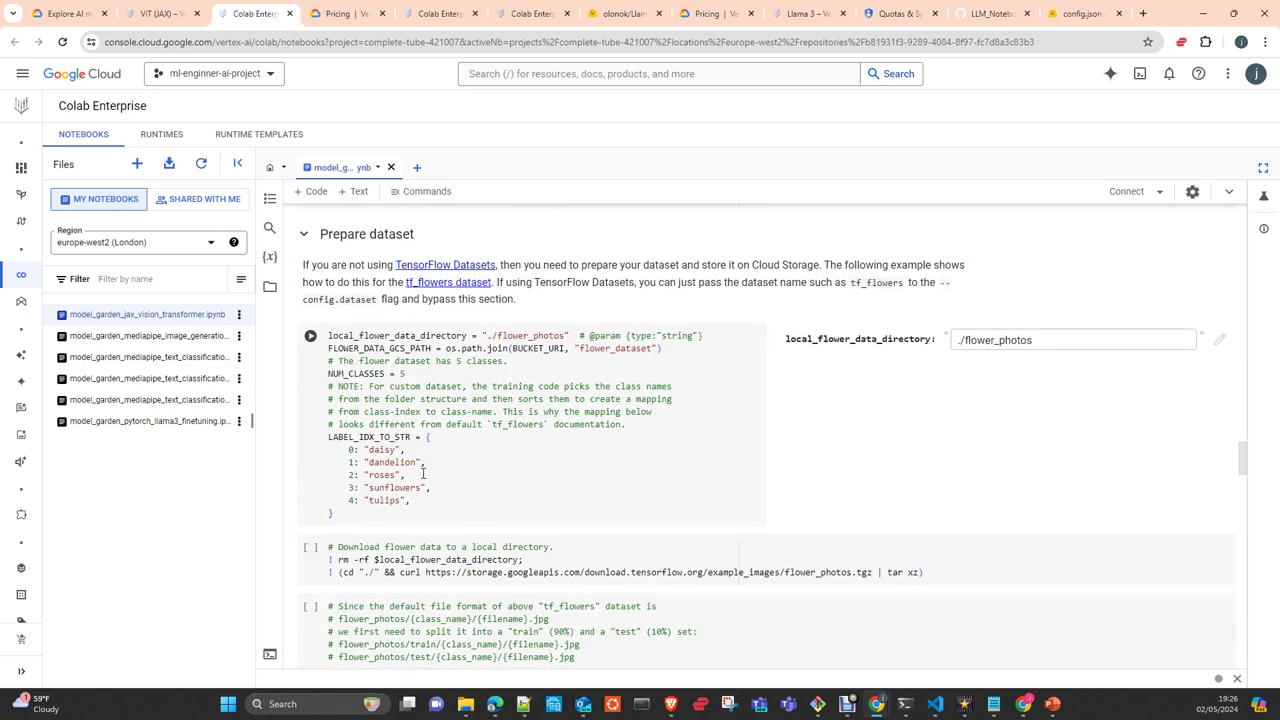
Examine the fine-tuning section's training docker arguments and the training job's GPU count, machine type and accelerator type
{"action": "scroll", "coordinate": [423, 474], "scroll_direction": "down", "scroll_amount": 8}
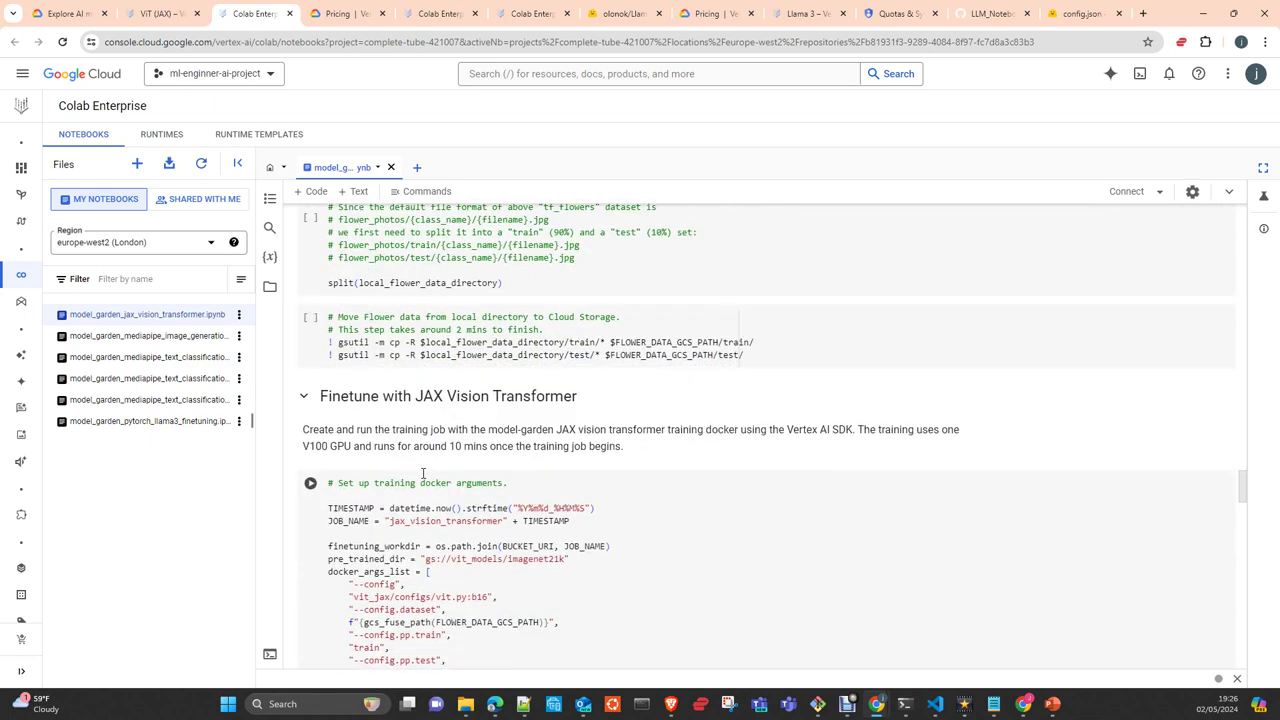
{"action": "scroll", "coordinate": [423, 474], "scroll_direction": "down", "scroll_amount": 7}
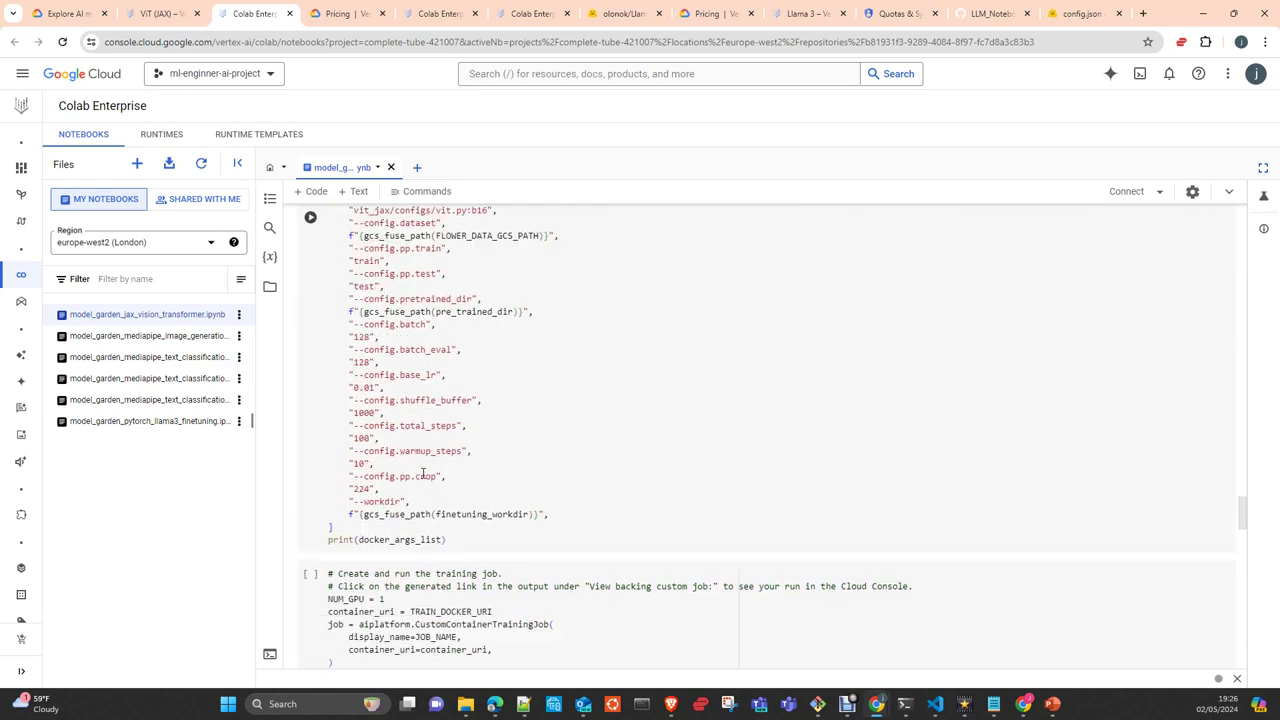
{"action": "scroll", "coordinate": [423, 474], "scroll_direction": "down", "scroll_amount": 3}
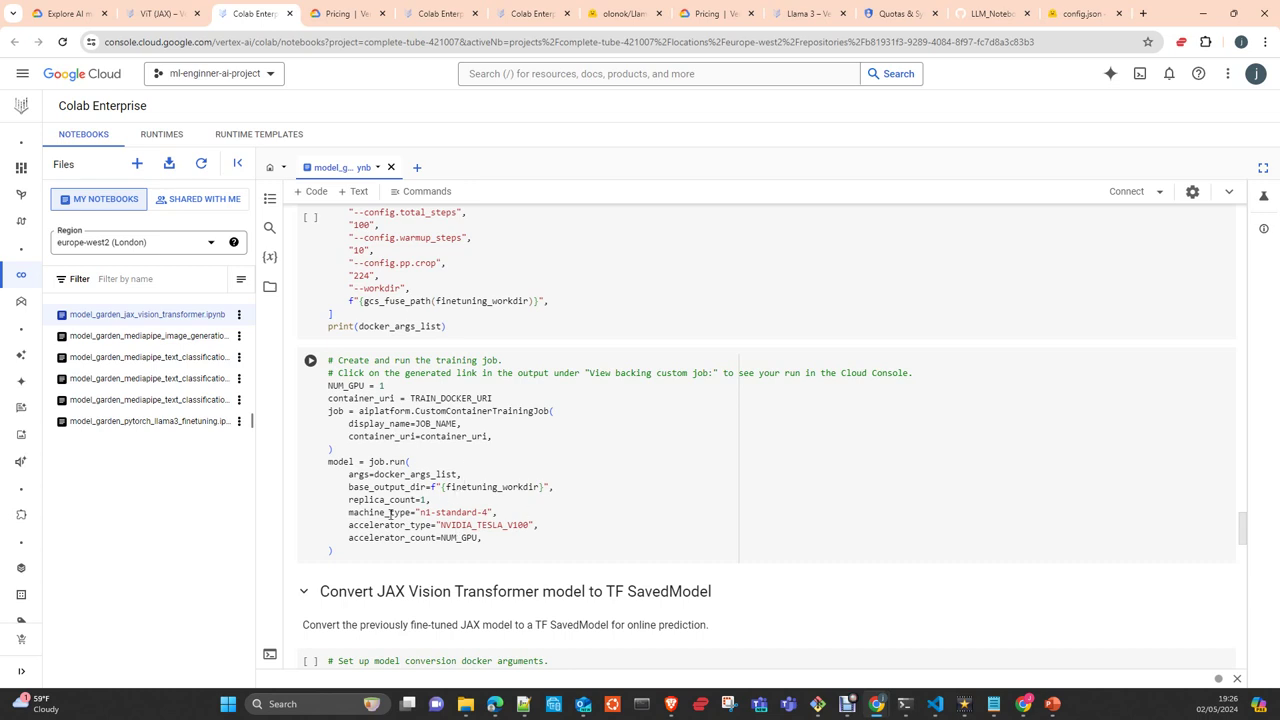
{"action": "scroll", "coordinate": [440, 503], "scroll_direction": "down", "scroll_amount": 1}
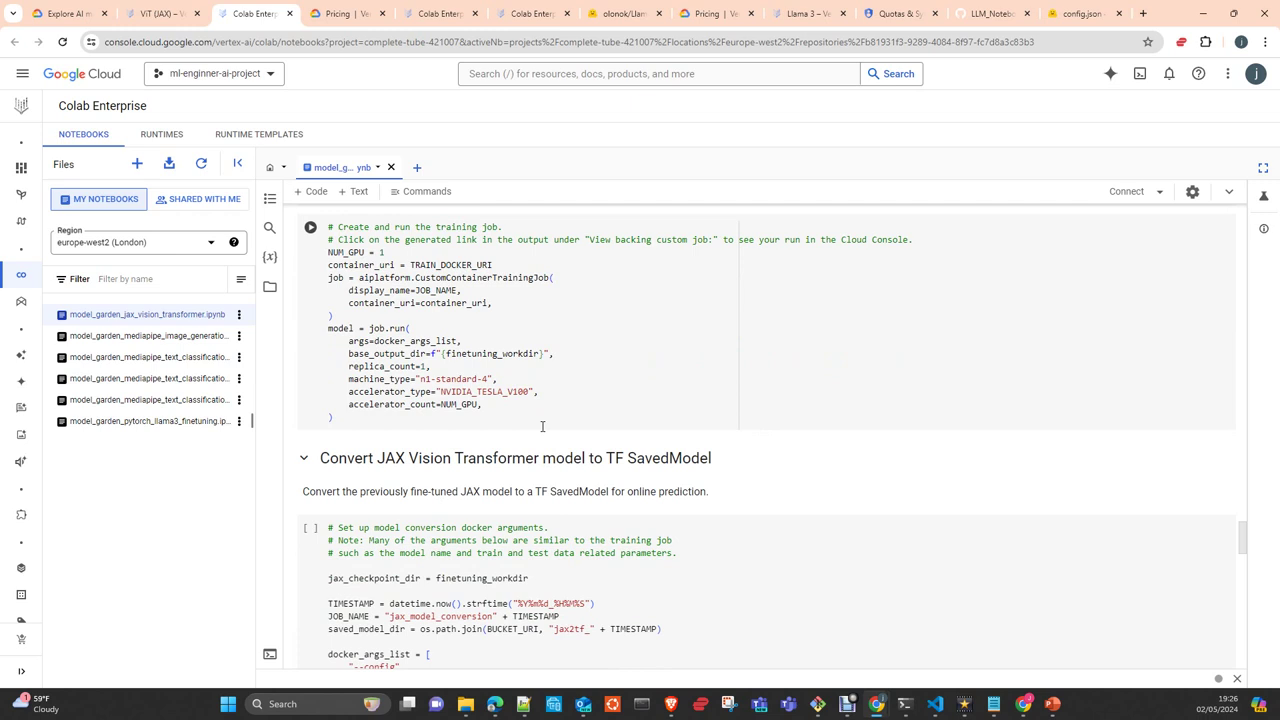
{"action": "scroll", "coordinate": [525, 455], "scroll_direction": "up", "scroll_amount": 1}
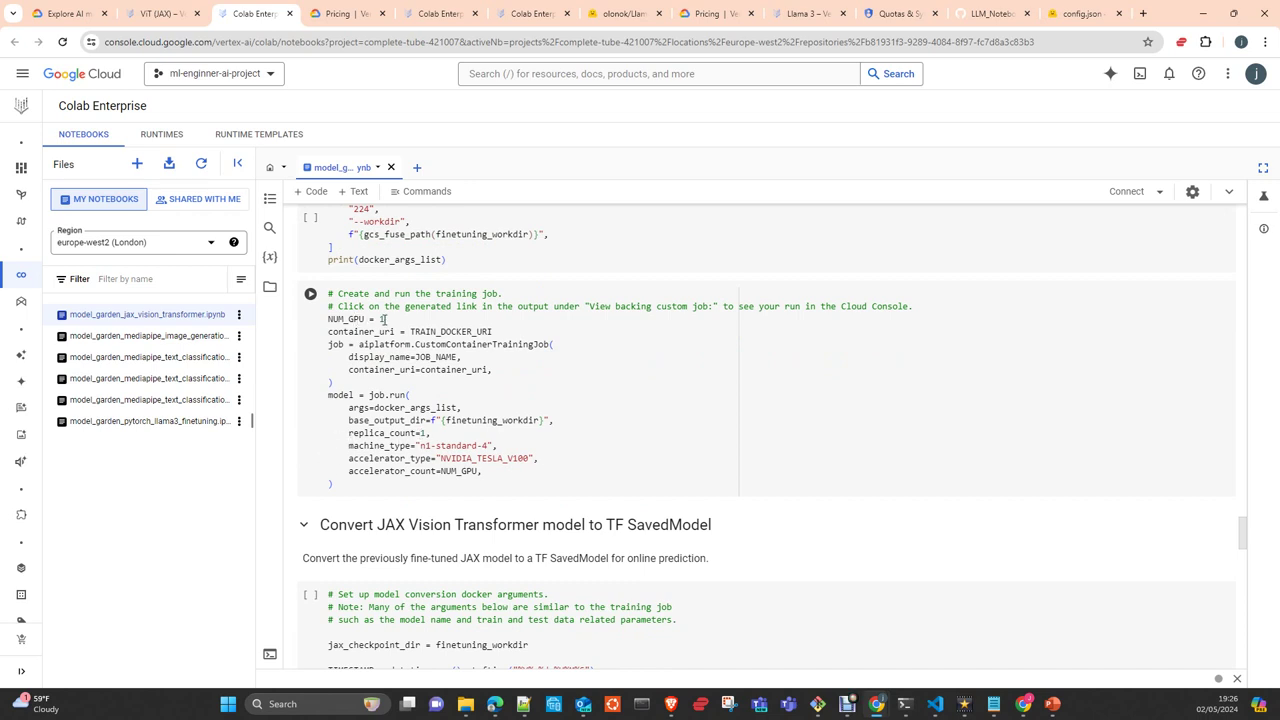
Open the last of the listed MediaPipe text classification notebooks and review it down to the Get the Dataset section
{"action": "left_click", "coordinate": [170, 402]}
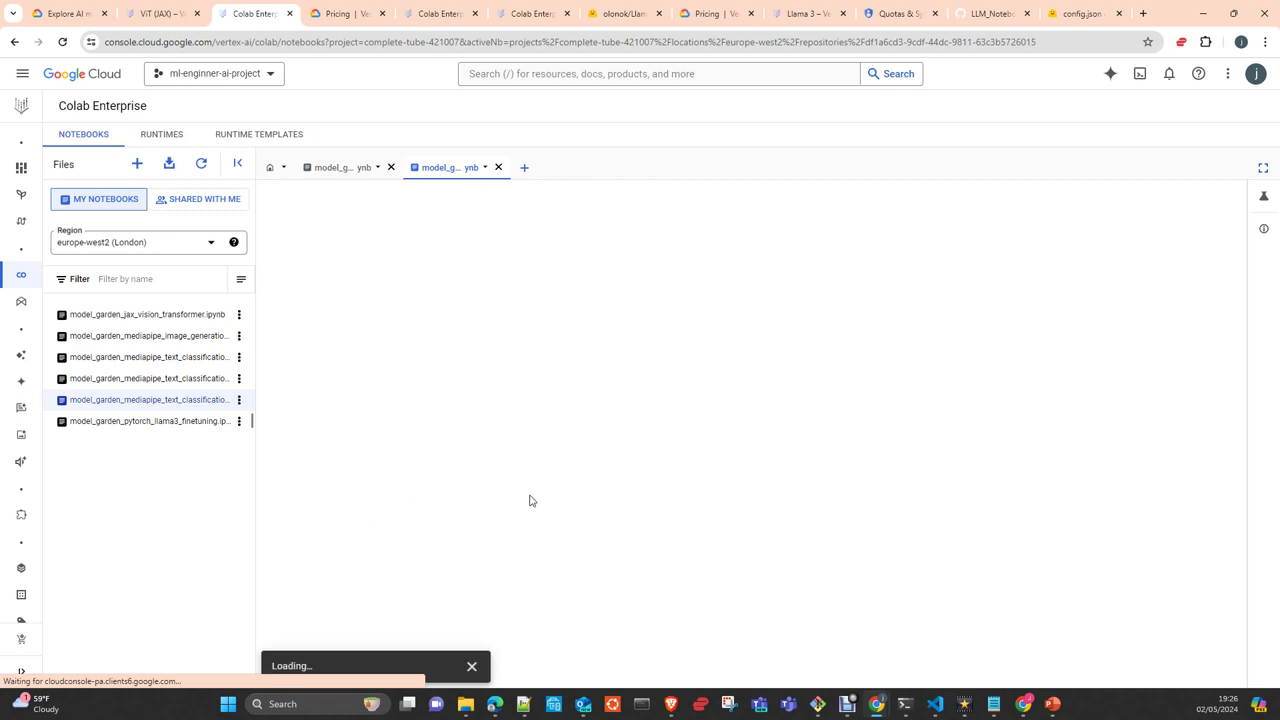
{"action": "scroll", "coordinate": [522, 537], "scroll_direction": "down", "scroll_amount": 15}
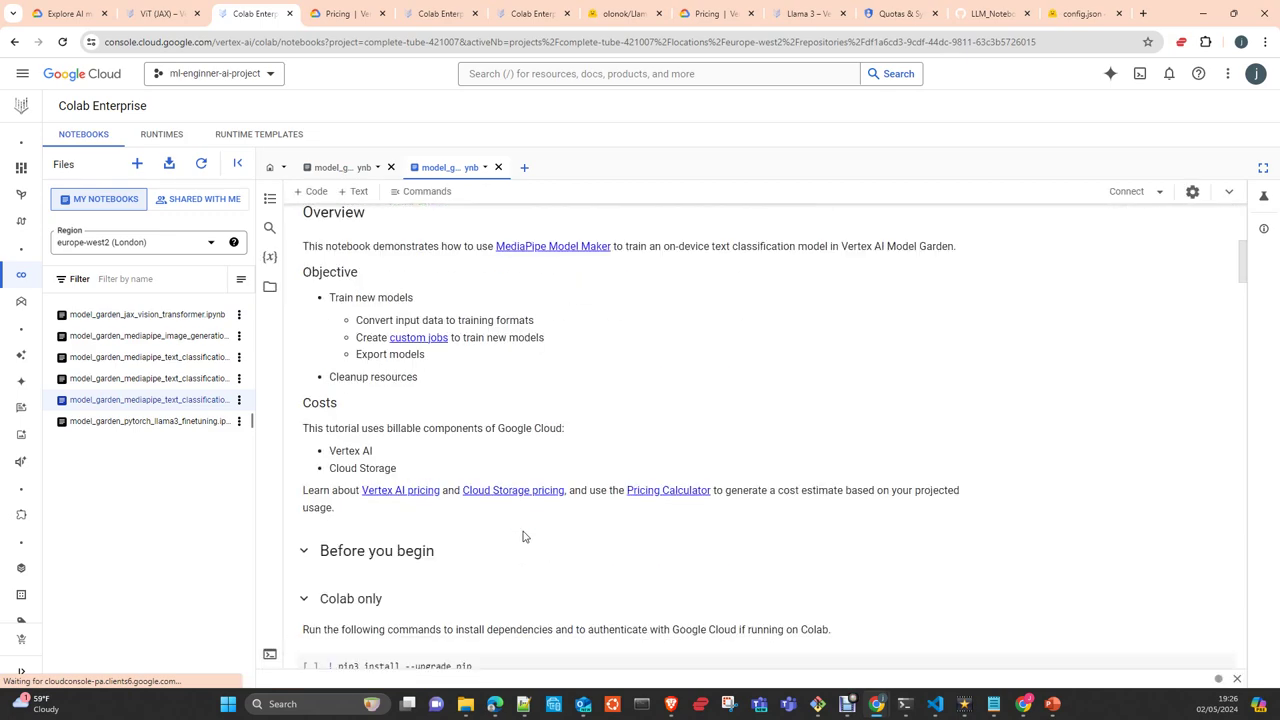
{"action": "scroll", "coordinate": [523, 528], "scroll_direction": "down", "scroll_amount": 5}
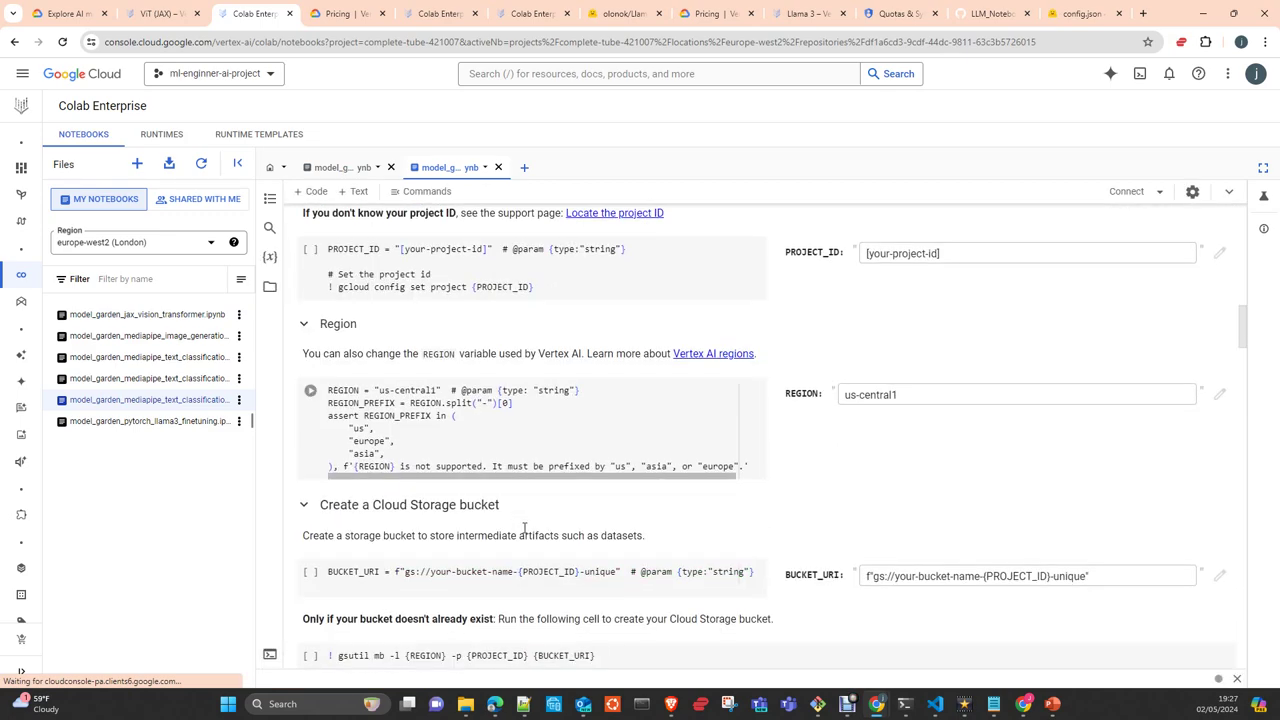
{"action": "scroll", "coordinate": [522, 533], "scroll_direction": "down", "scroll_amount": 10}
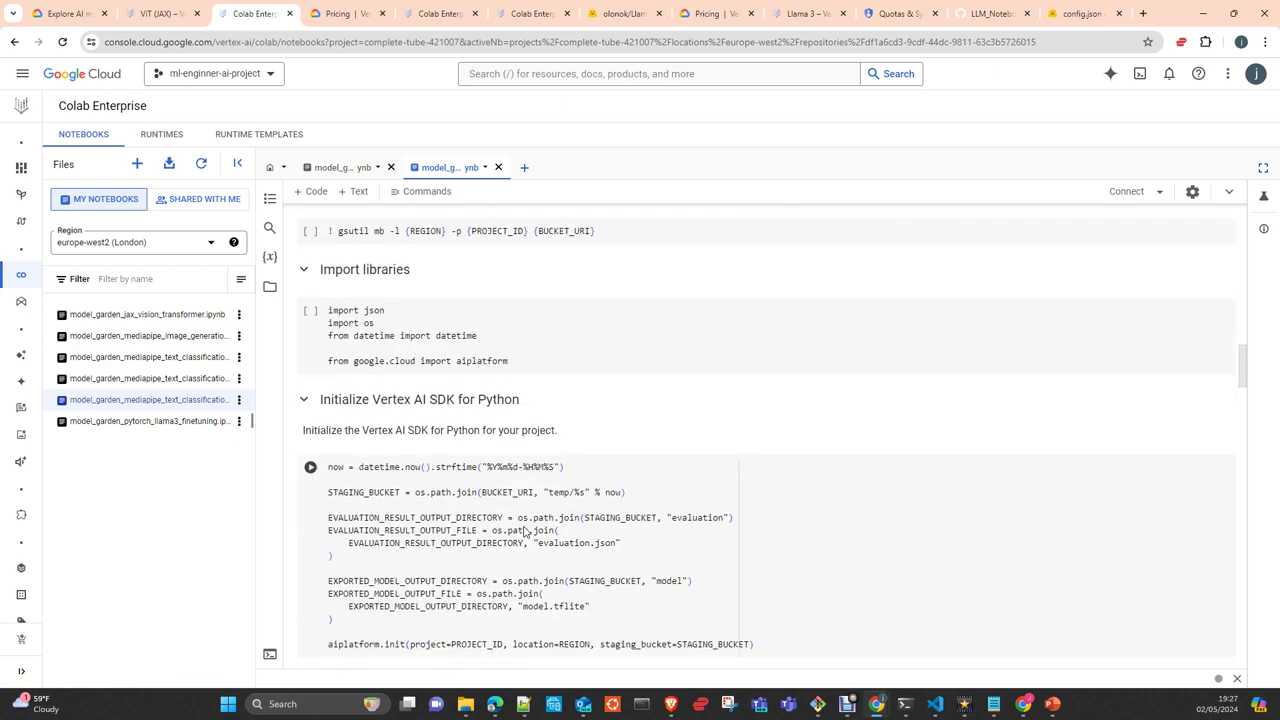
{"action": "scroll", "coordinate": [522, 537], "scroll_direction": "down", "scroll_amount": 4}
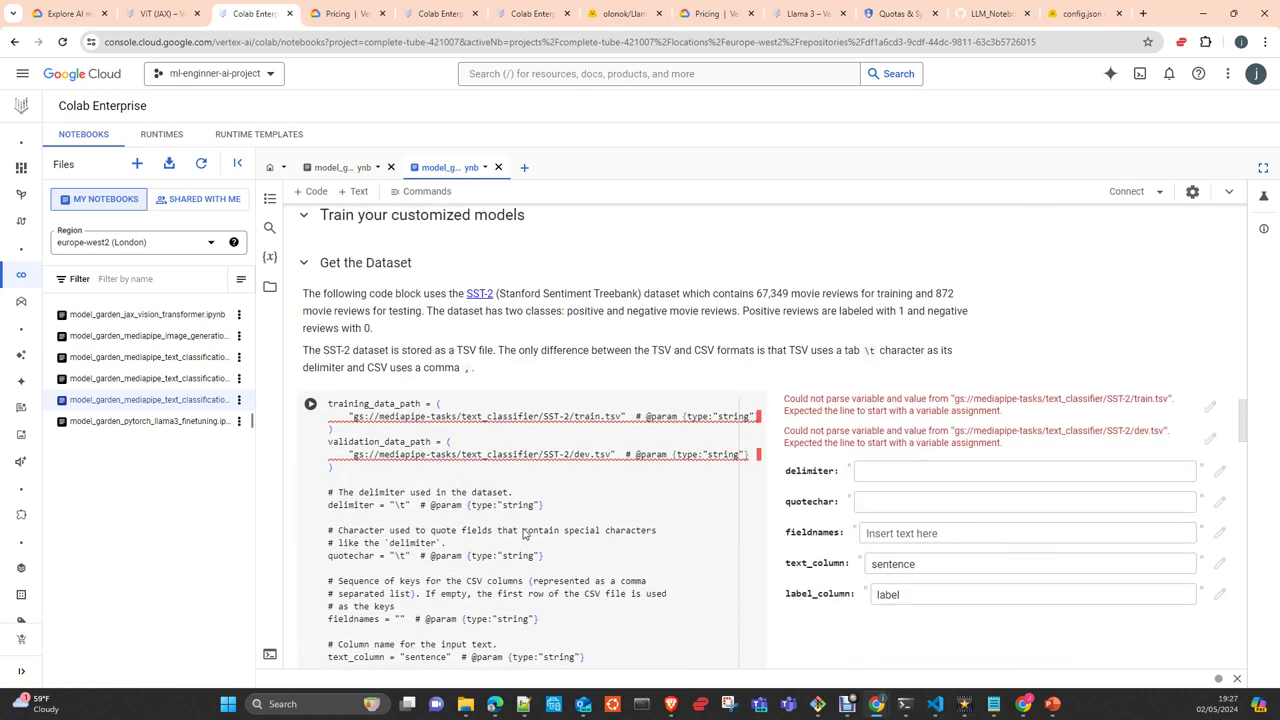
Check the text classification notebook's training machine specs, and go back over its SDK initialization and Cloud Storage bucket cells
{"action": "scroll", "coordinate": [523, 530], "scroll_direction": "up", "scroll_amount": 5}
{"action": "scroll", "coordinate": [523, 528], "scroll_direction": "up", "scroll_amount": 2}
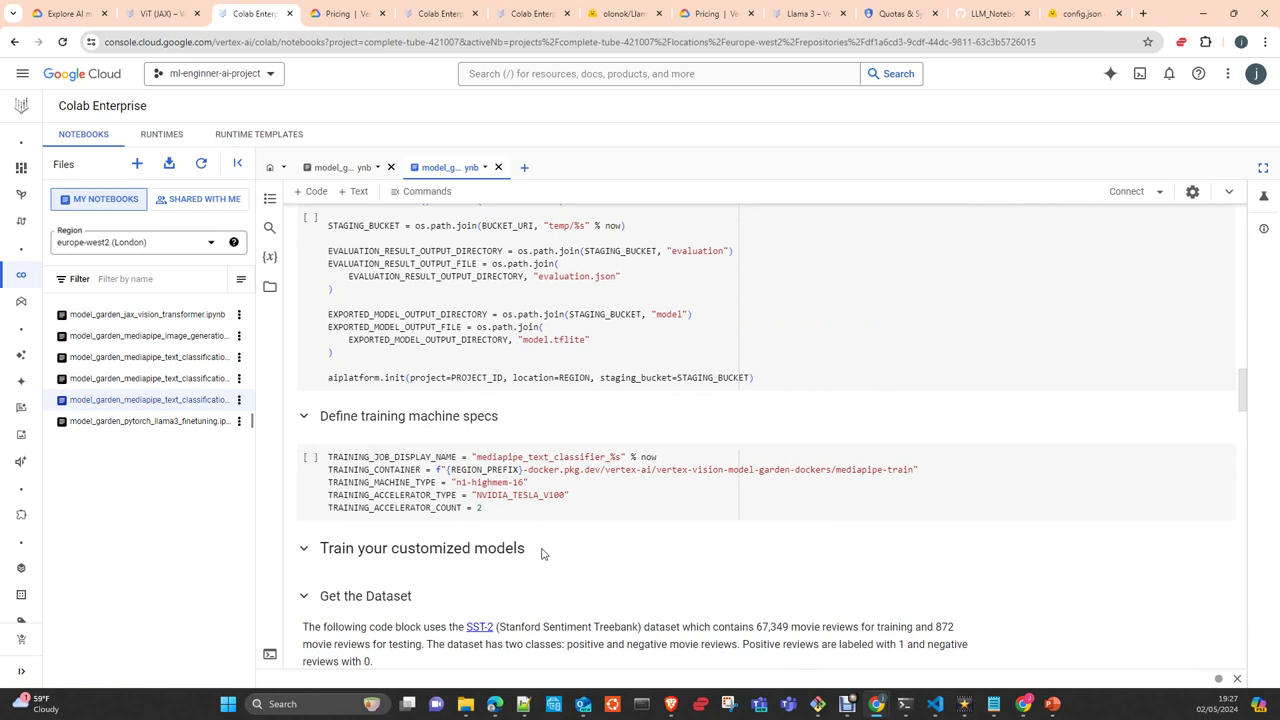
{"action": "scroll", "coordinate": [542, 553], "scroll_direction": "down", "scroll_amount": 1}
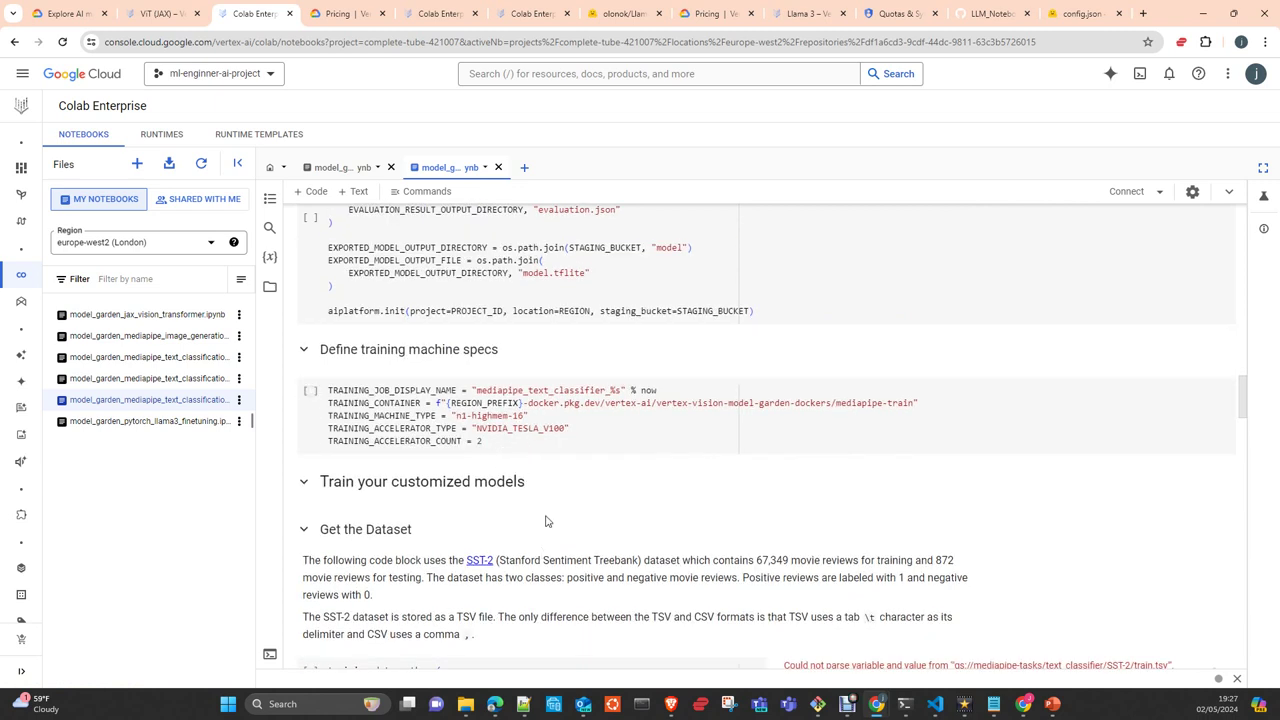
{"action": "scroll", "coordinate": [546, 521], "scroll_direction": "up", "scroll_amount": 2}
{"action": "scroll", "coordinate": [546, 521], "scroll_direction": "down", "scroll_amount": 1}
{"action": "scroll", "coordinate": [546, 521], "scroll_direction": "up", "scroll_amount": 3}
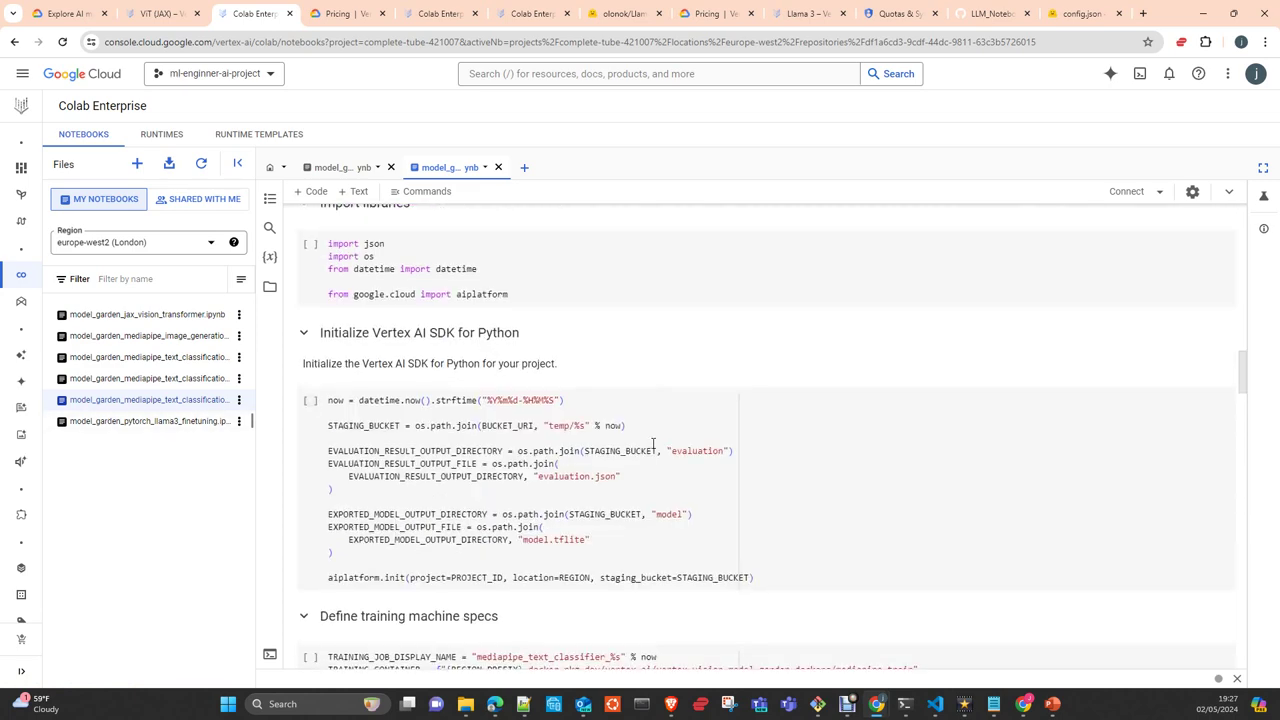
{"action": "scroll", "coordinate": [674, 496], "scroll_direction": "up", "scroll_amount": 3}
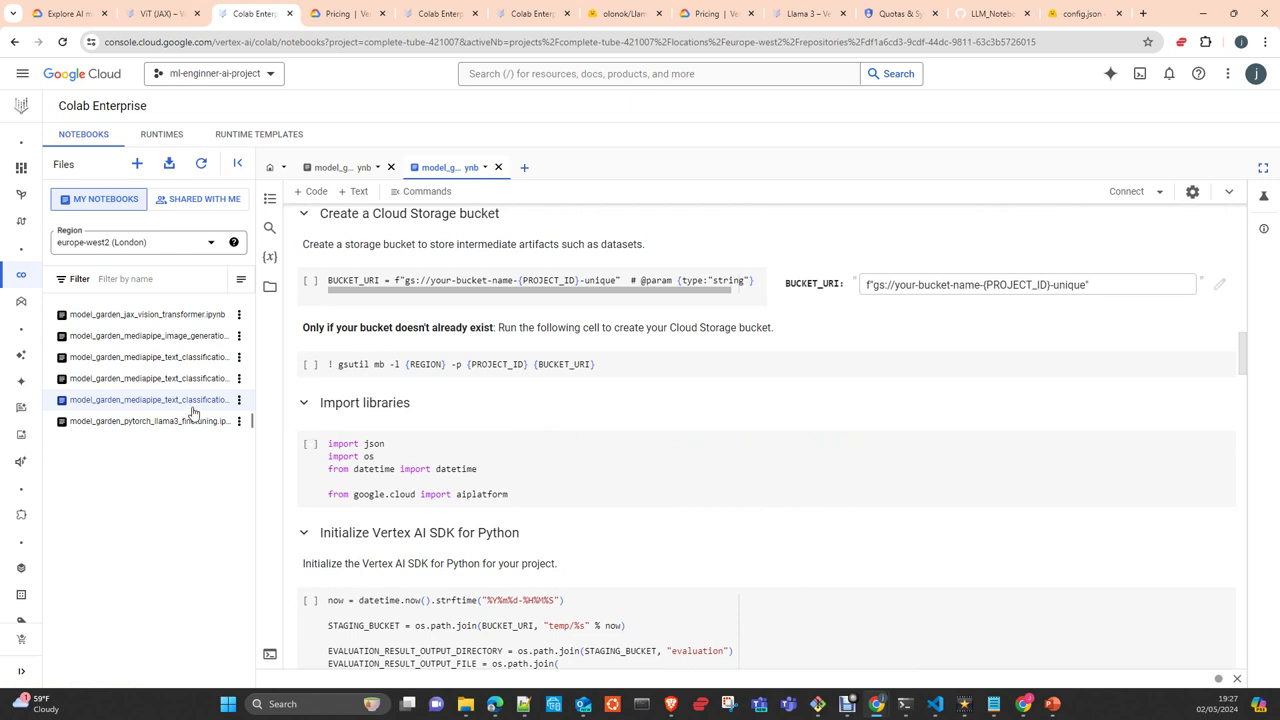
Review the notebook's dependency installation, project ID and region cells, and continue down to the training machine specs
{"action": "scroll", "coordinate": [671, 509], "scroll_direction": "up", "scroll_amount": 5}
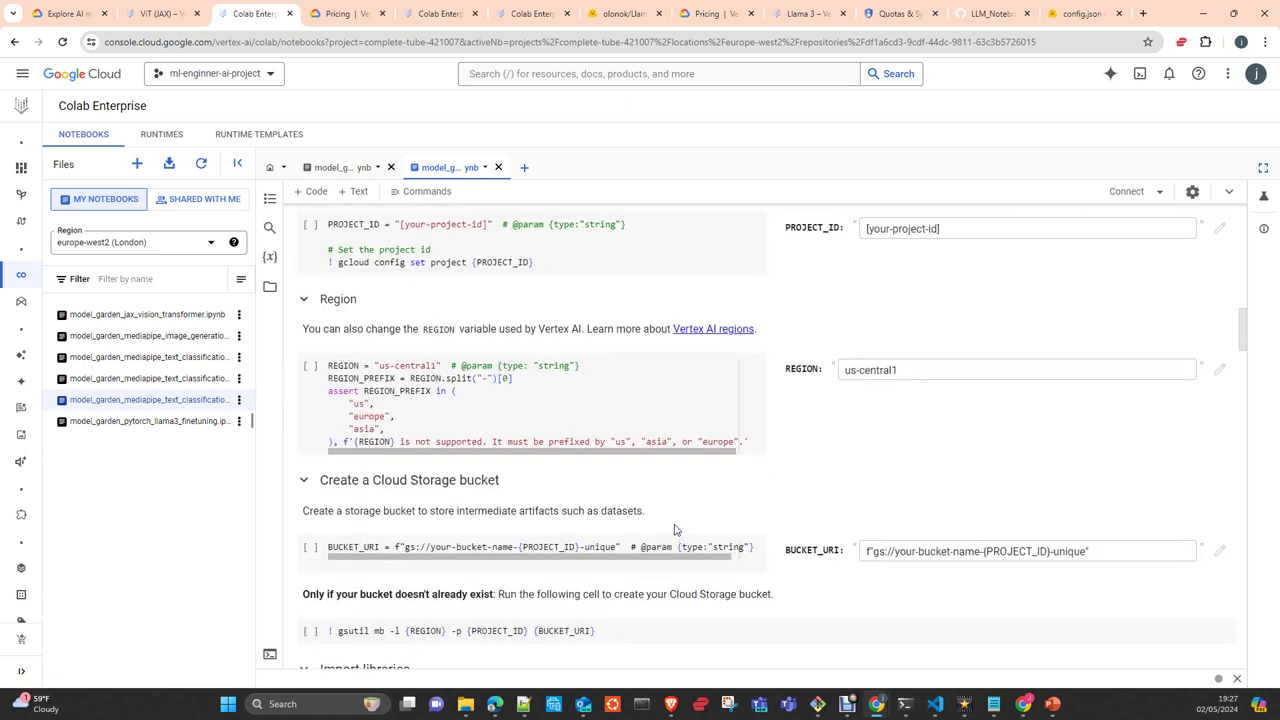
{"action": "scroll", "coordinate": [674, 530], "scroll_direction": "up", "scroll_amount": 5}
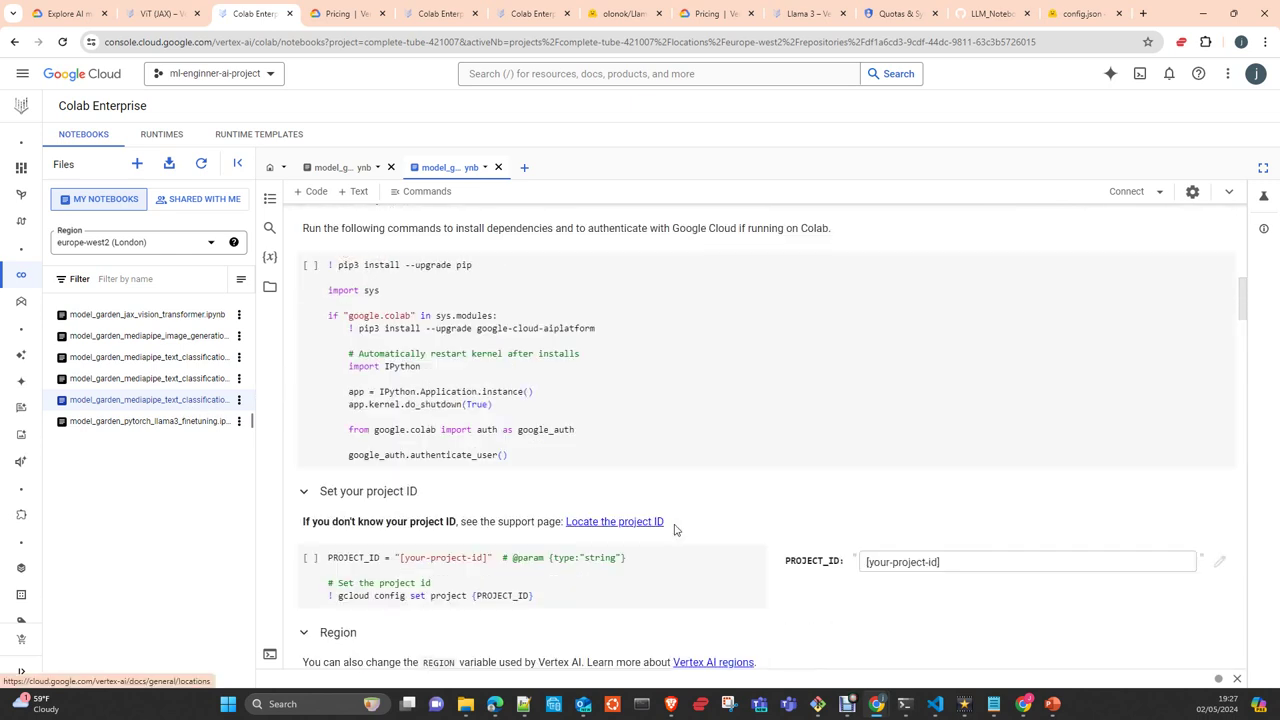
{"action": "scroll", "coordinate": [674, 530], "scroll_direction": "down", "scroll_amount": 10}
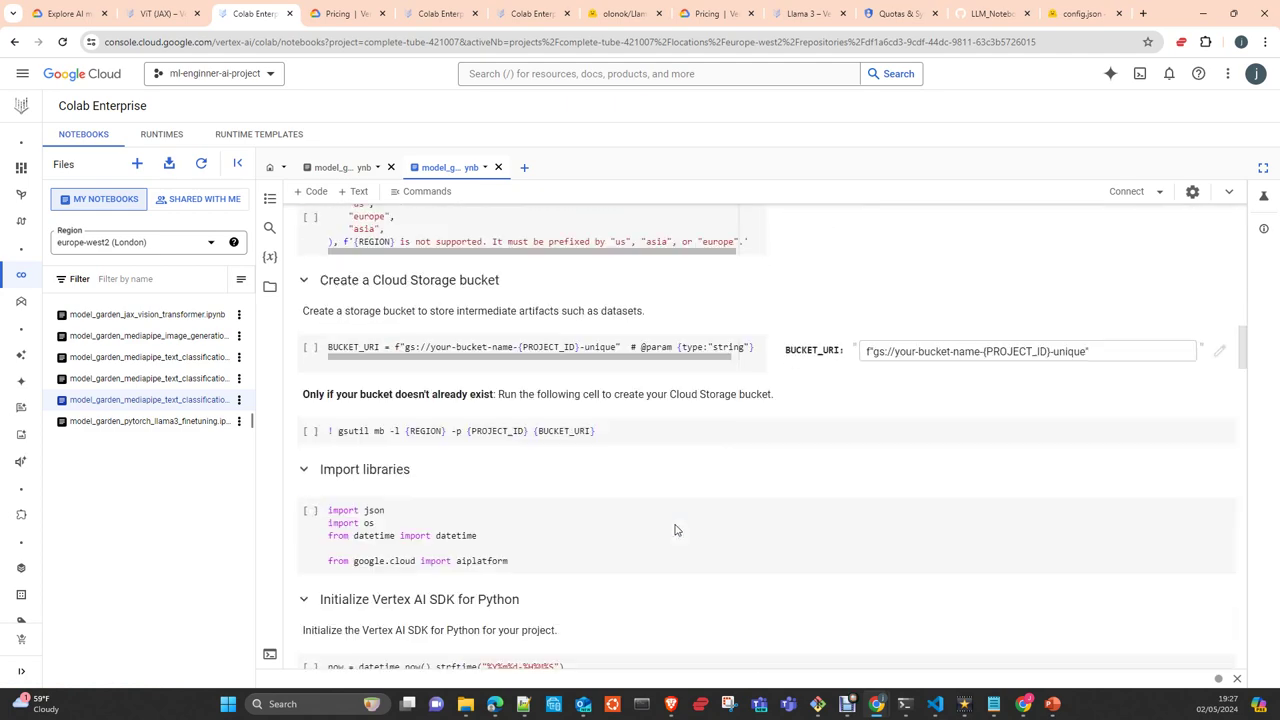
{"action": "scroll", "coordinate": [676, 524], "scroll_direction": "down", "scroll_amount": 2}
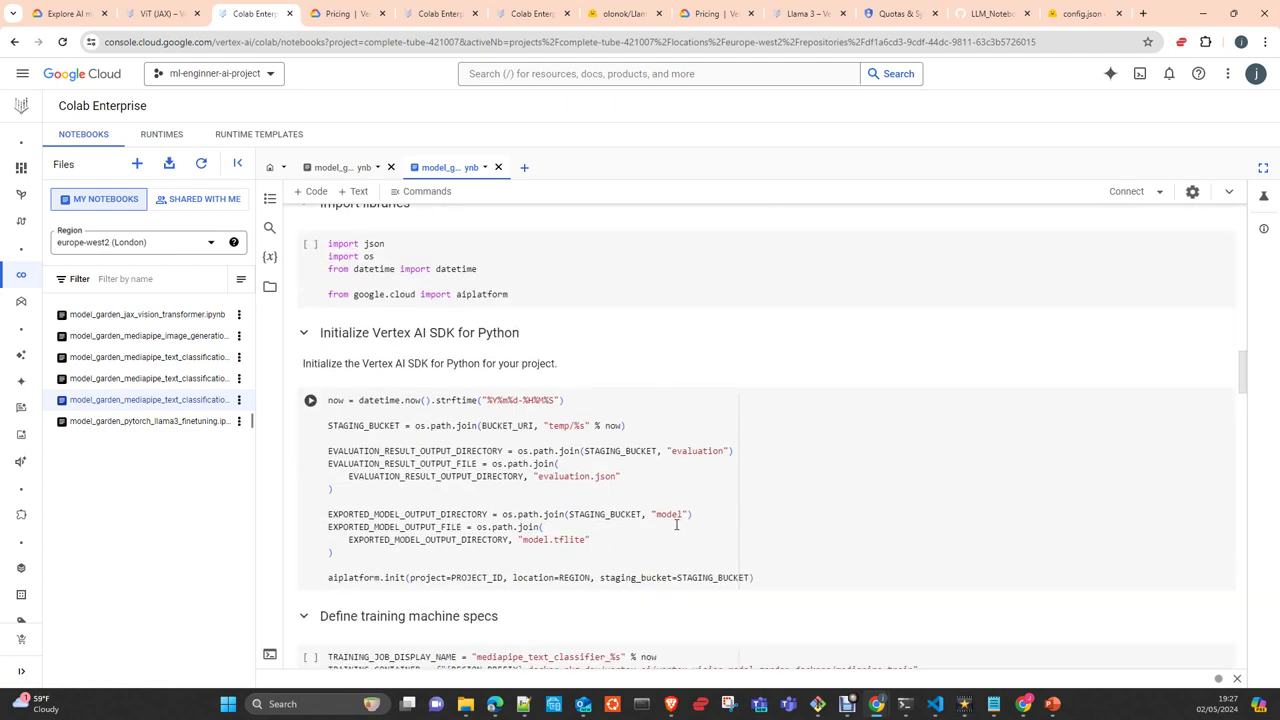
{"action": "scroll", "coordinate": [676, 524], "scroll_direction": "down", "scroll_amount": 3}
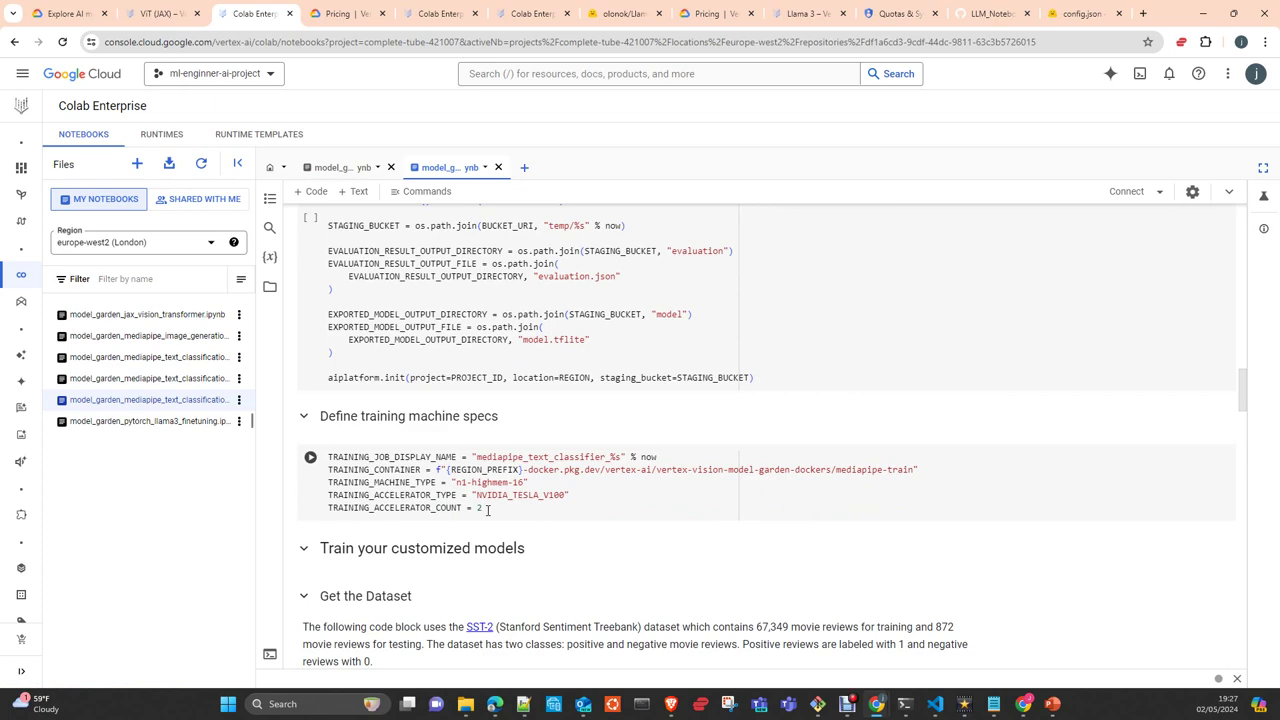
Read the SST-2 dataset description and data paths, and go back to the training machine type and accelerator settings
{"action": "scroll", "coordinate": [487, 510], "scroll_direction": "down", "scroll_amount": 5}
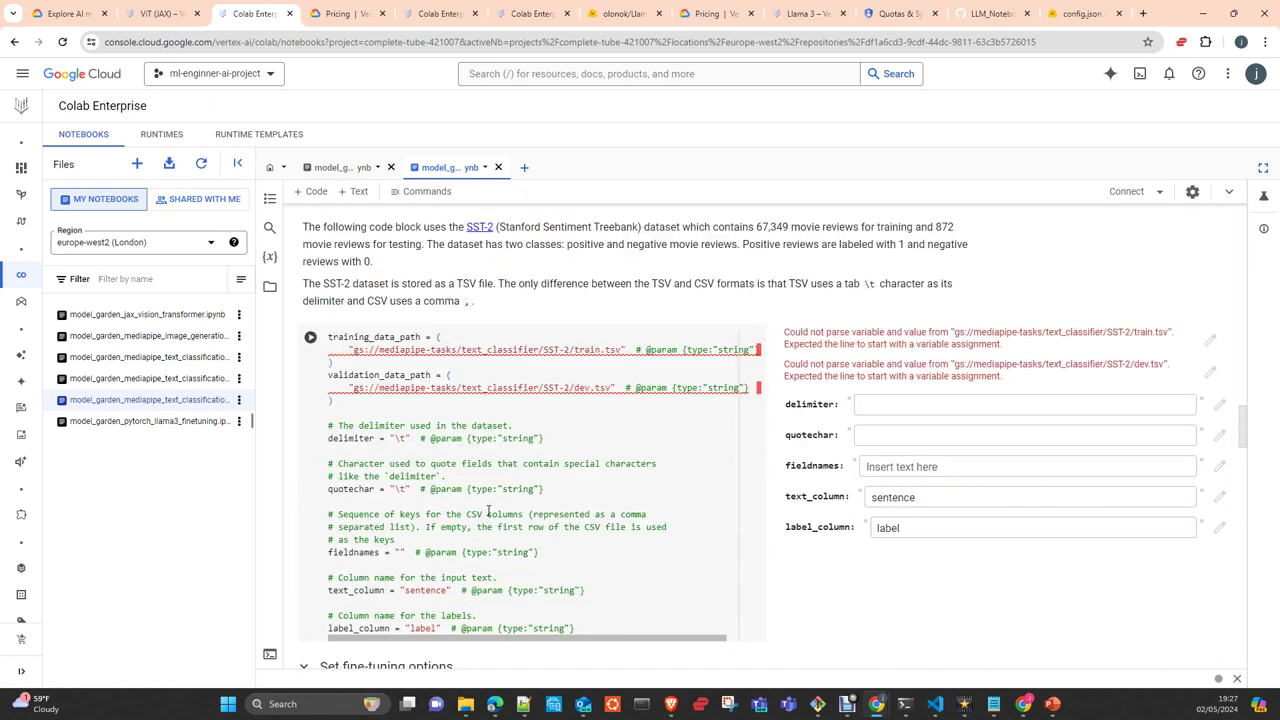
{"action": "scroll", "coordinate": [487, 510], "scroll_direction": "down", "scroll_amount": 1}
{"action": "scroll", "coordinate": [490, 480], "scroll_direction": "up", "scroll_amount": 3}
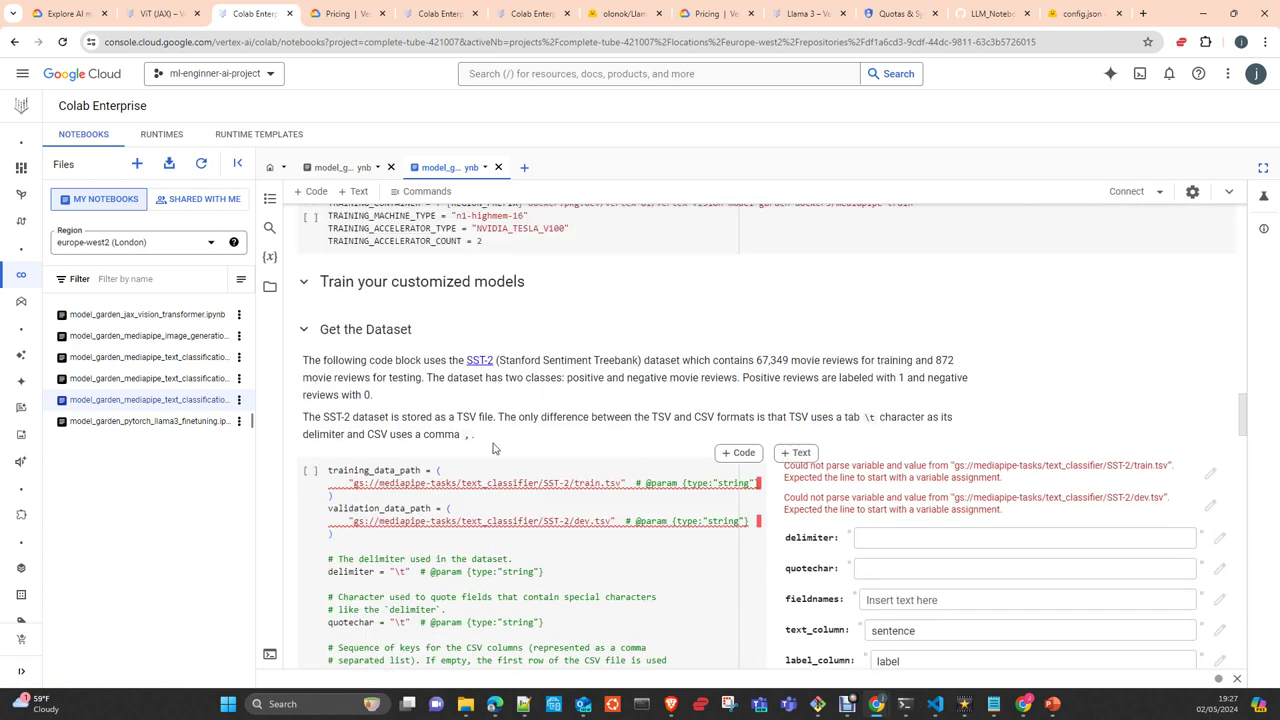
{"action": "scroll", "coordinate": [495, 445], "scroll_direction": "up", "scroll_amount": 2}
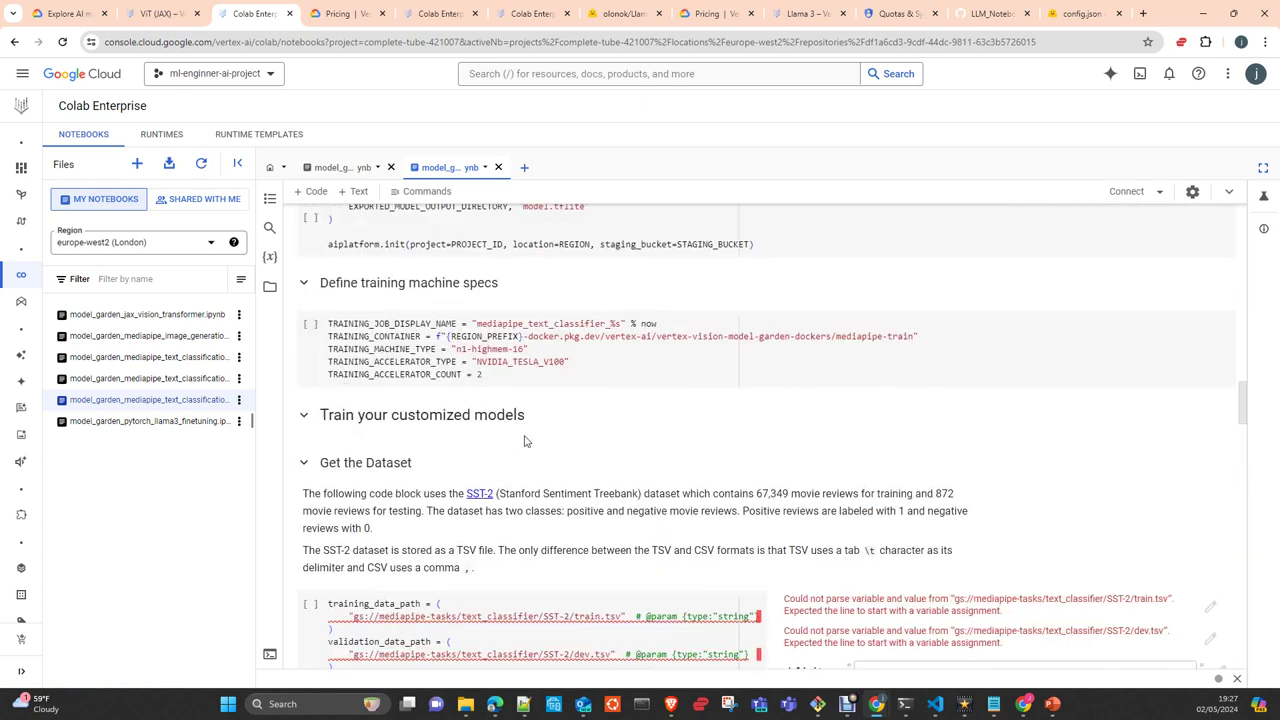
Skim the Set fine-tuning options section and the Run fine-tuning code down to its worker pool specs
{"action": "scroll", "coordinate": [530, 445], "scroll_direction": "down", "scroll_amount": 4}
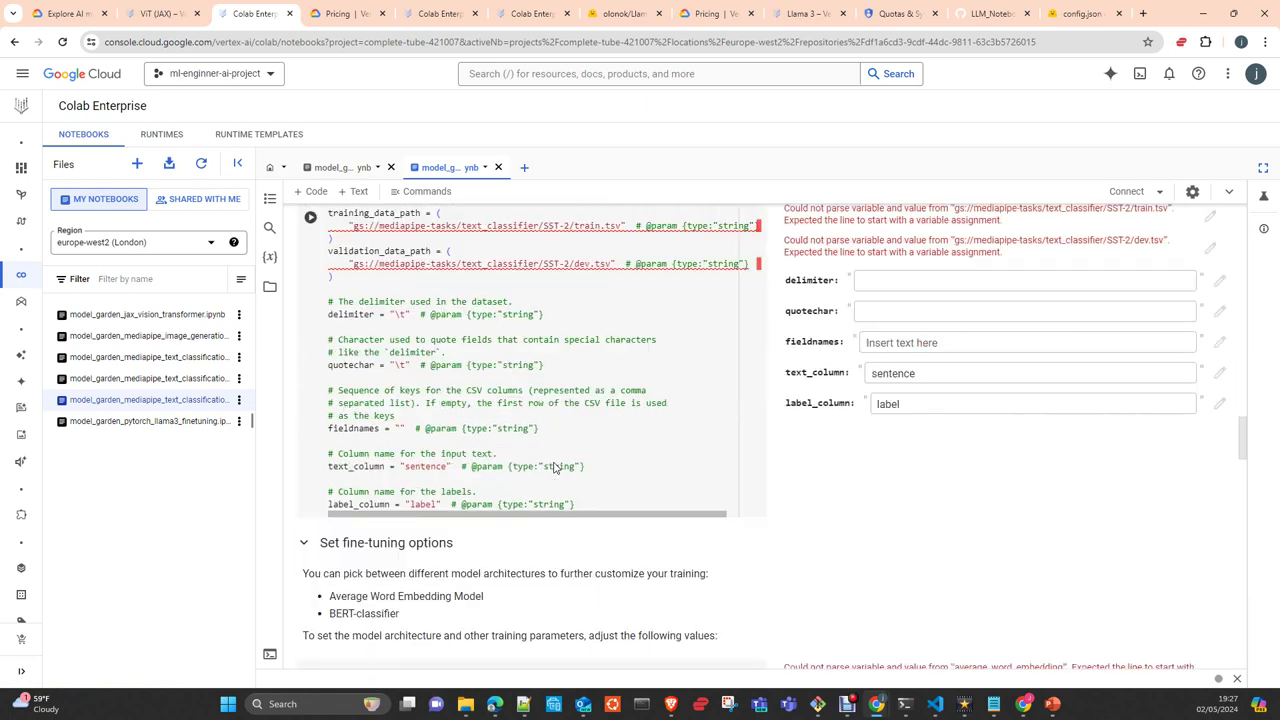
{"action": "scroll", "coordinate": [556, 467], "scroll_direction": "down", "scroll_amount": 6}
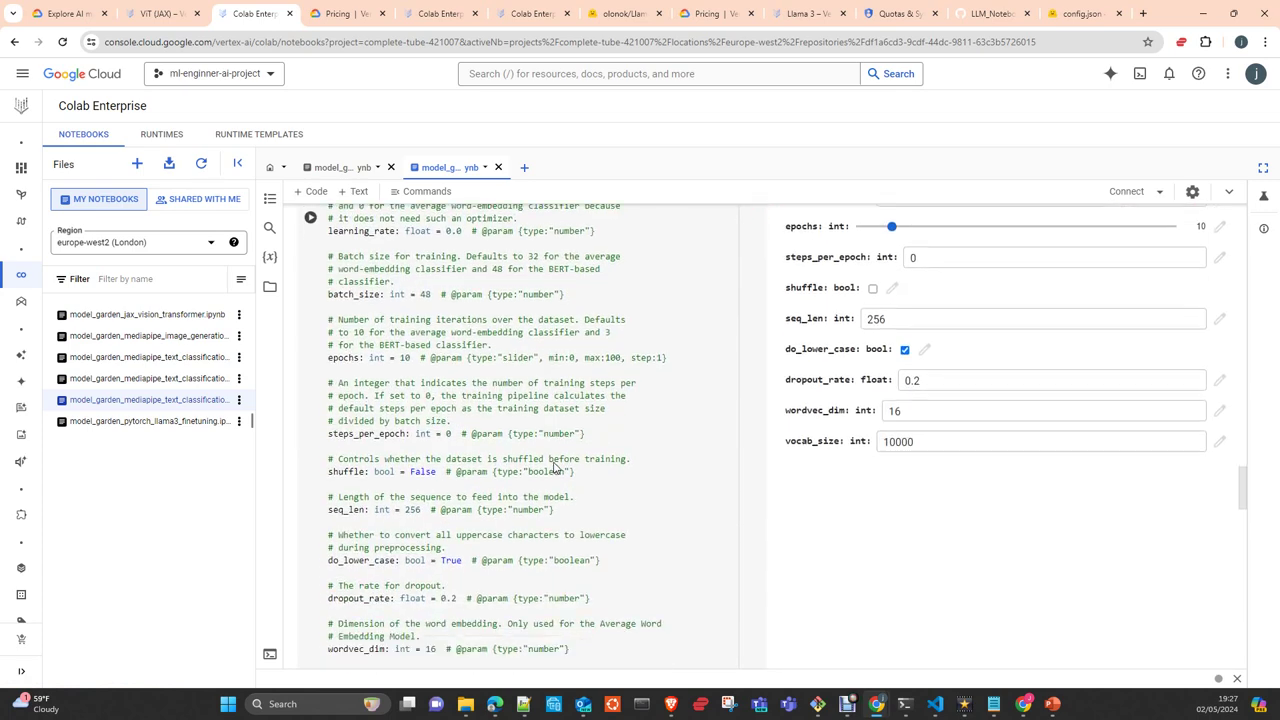
{"action": "scroll", "coordinate": [555, 467], "scroll_direction": "down", "scroll_amount": 5}
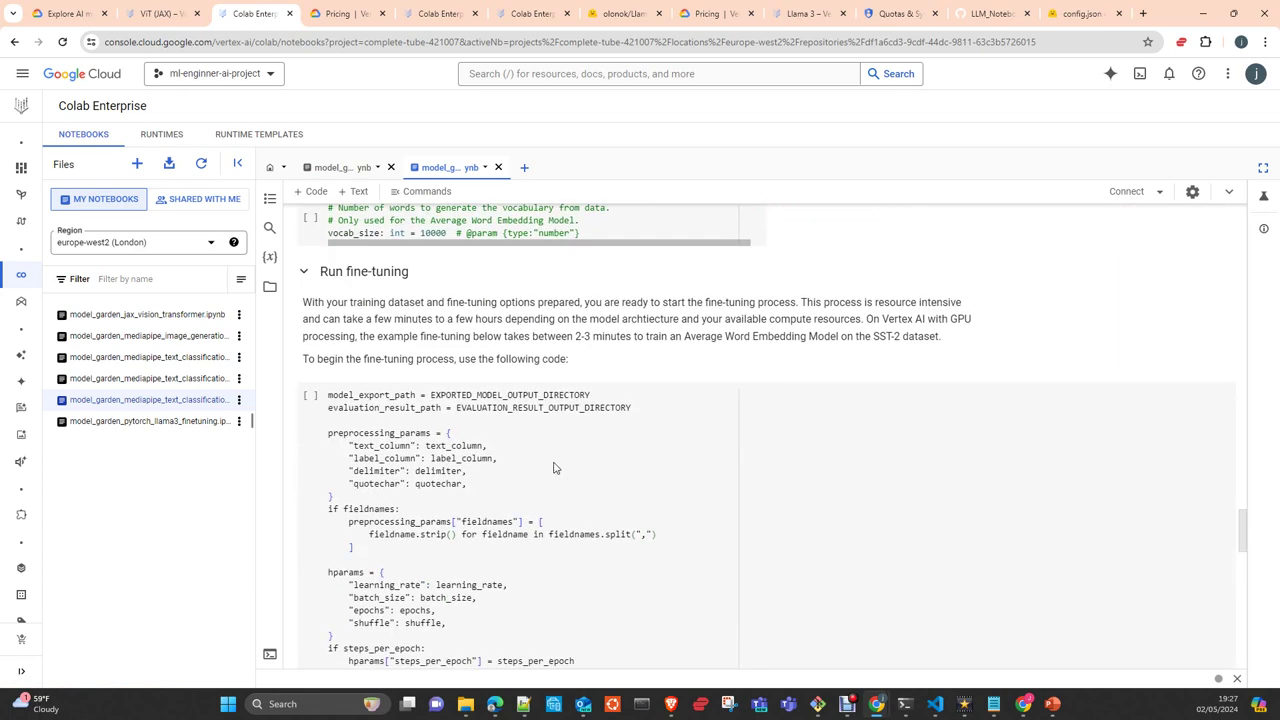
{"action": "scroll", "coordinate": [555, 467], "scroll_direction": "down", "scroll_amount": 3}
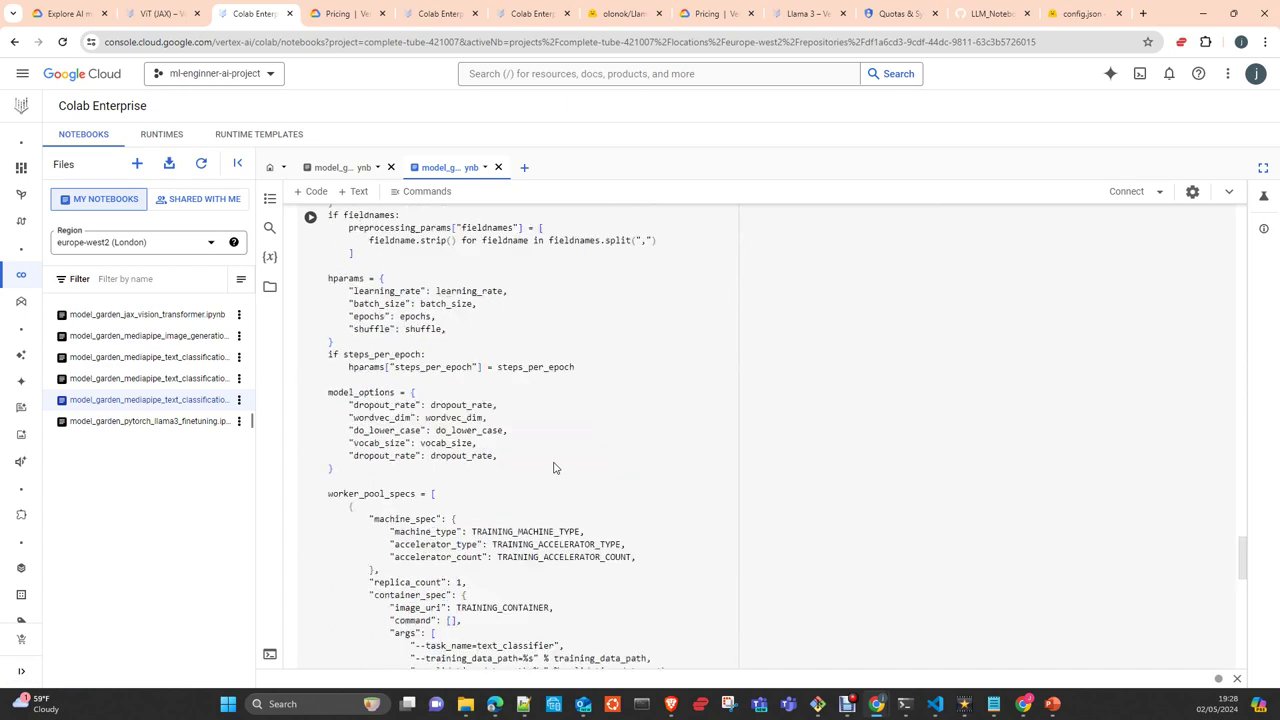
Return to Get the Dataset and examine the training and validation data paths, delimiter, text column and label column
{"action": "scroll", "coordinate": [555, 467], "scroll_direction": "up", "scroll_amount": 10}
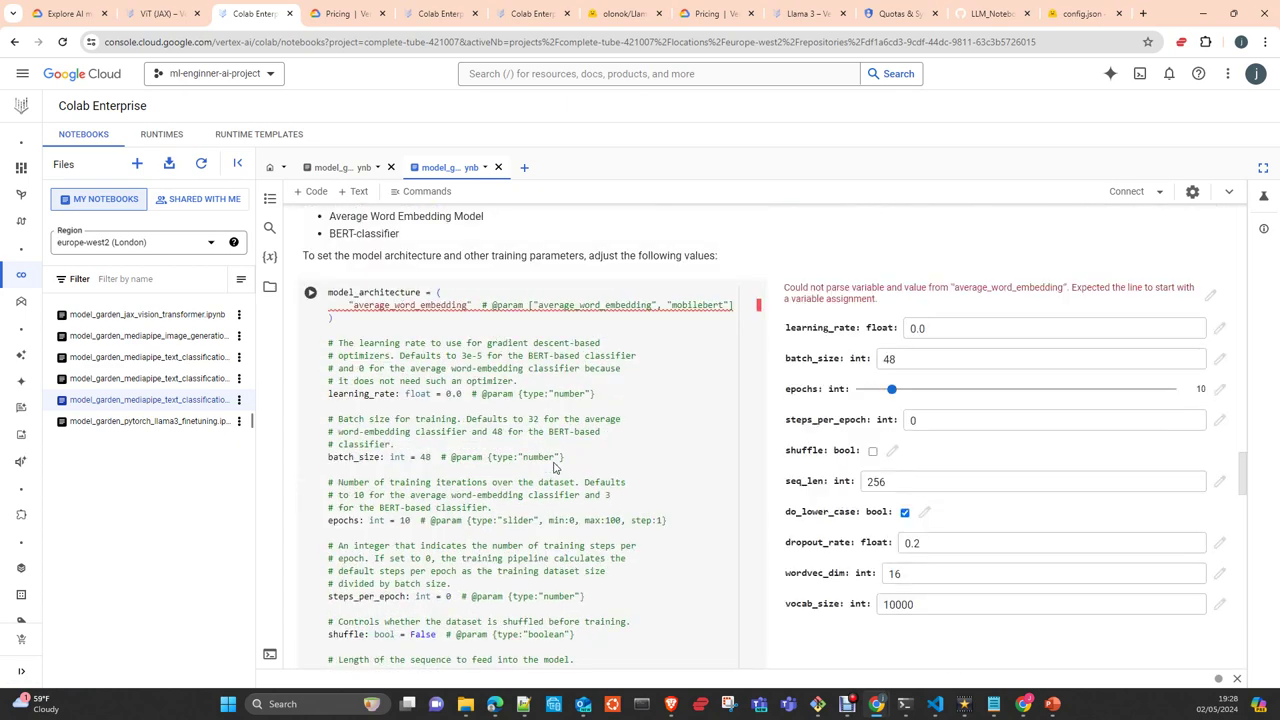
{"action": "scroll", "coordinate": [555, 467], "scroll_direction": "up", "scroll_amount": 8}
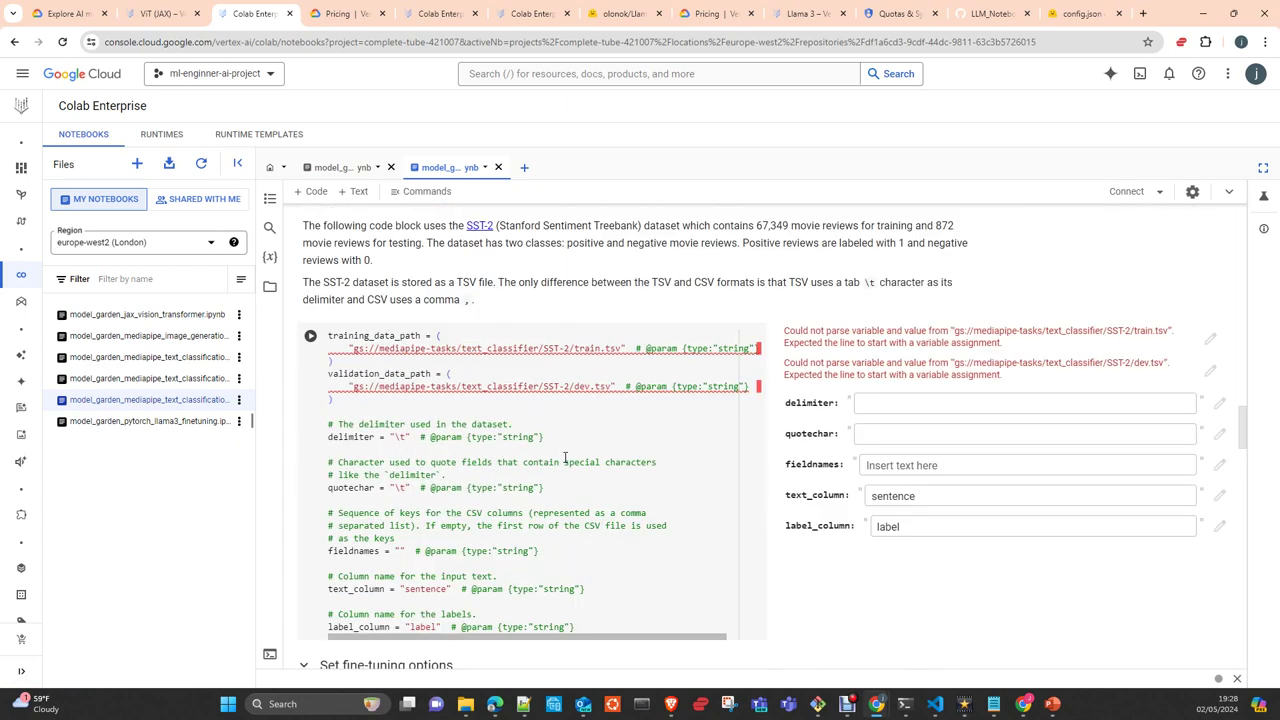
{"action": "scroll", "coordinate": [565, 457], "scroll_direction": "up", "scroll_amount": 1}
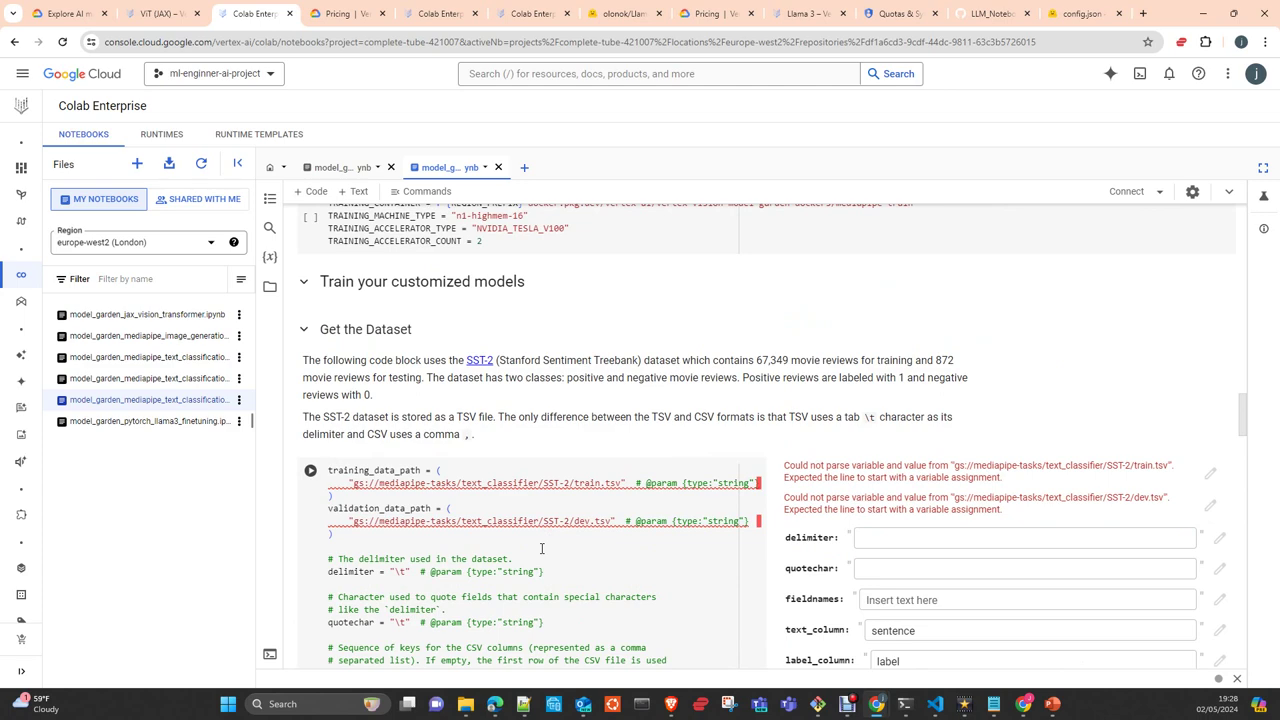
{"action": "scroll", "coordinate": [555, 540], "scroll_direction": "down", "scroll_amount": 1}
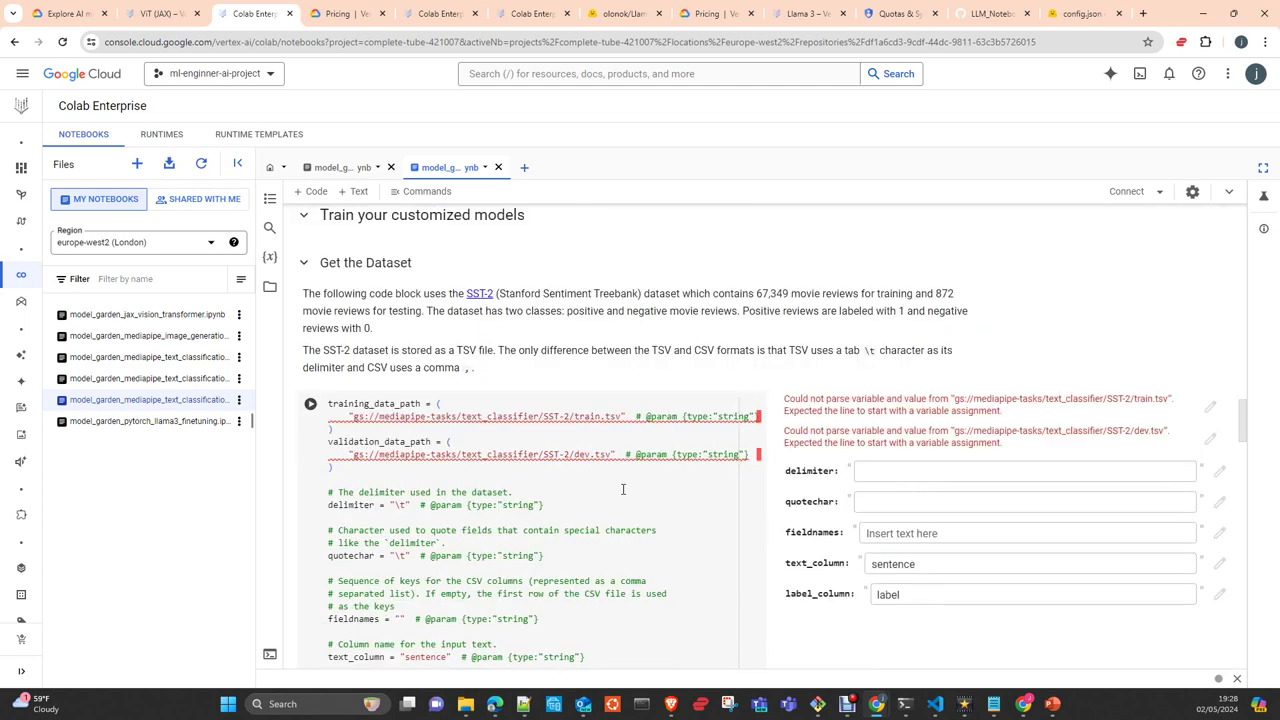
{"action": "scroll", "coordinate": [566, 528], "scroll_direction": "down", "scroll_amount": 2}
{"action": "scroll", "coordinate": [503, 457], "scroll_direction": "down", "scroll_amount": 2}
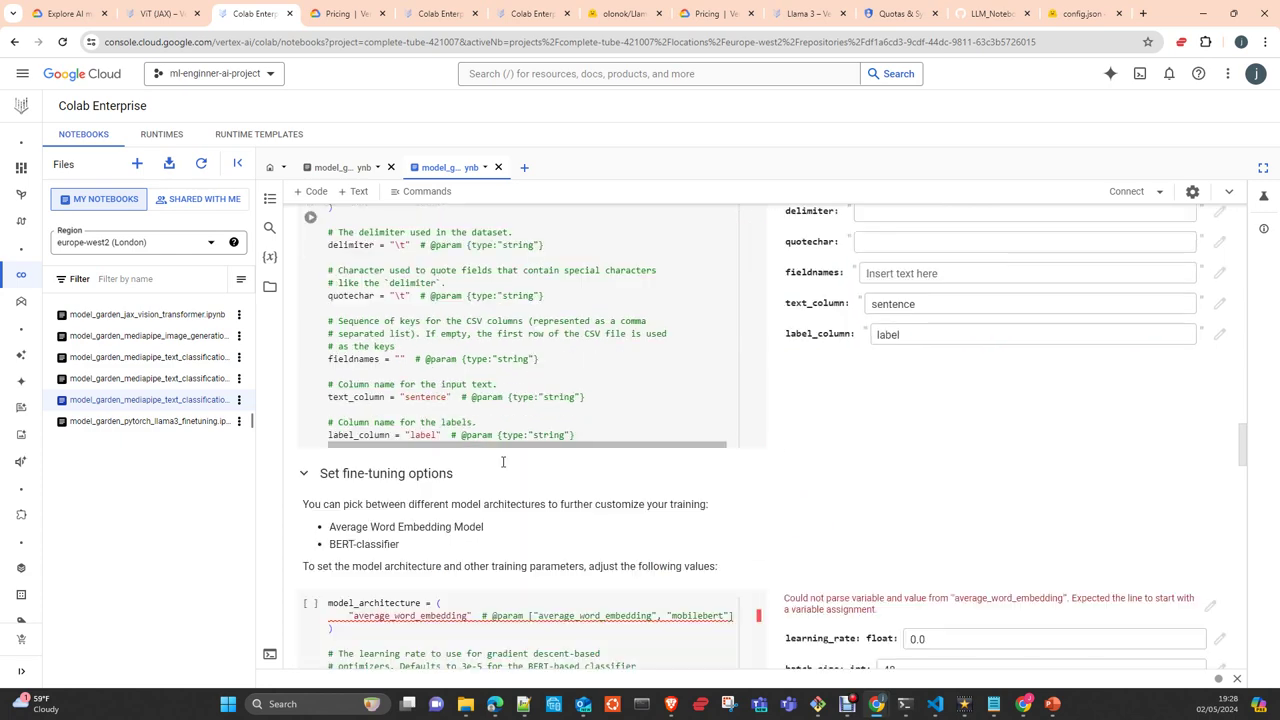
Examine the model architecture choices and the training parameters in the Set fine-tuning options section
{"action": "scroll", "coordinate": [652, 488], "scroll_direction": "down", "scroll_amount": 5}
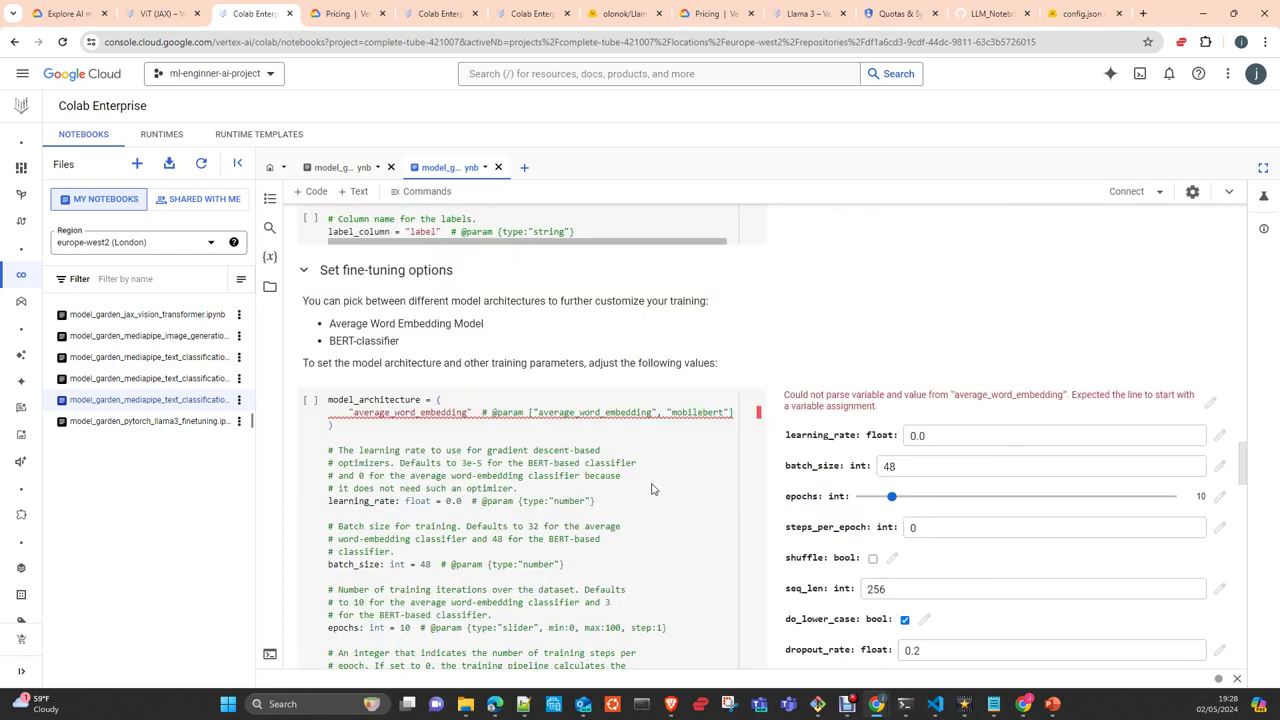
{"action": "scroll", "coordinate": [652, 488], "scroll_direction": "down", "scroll_amount": 5}
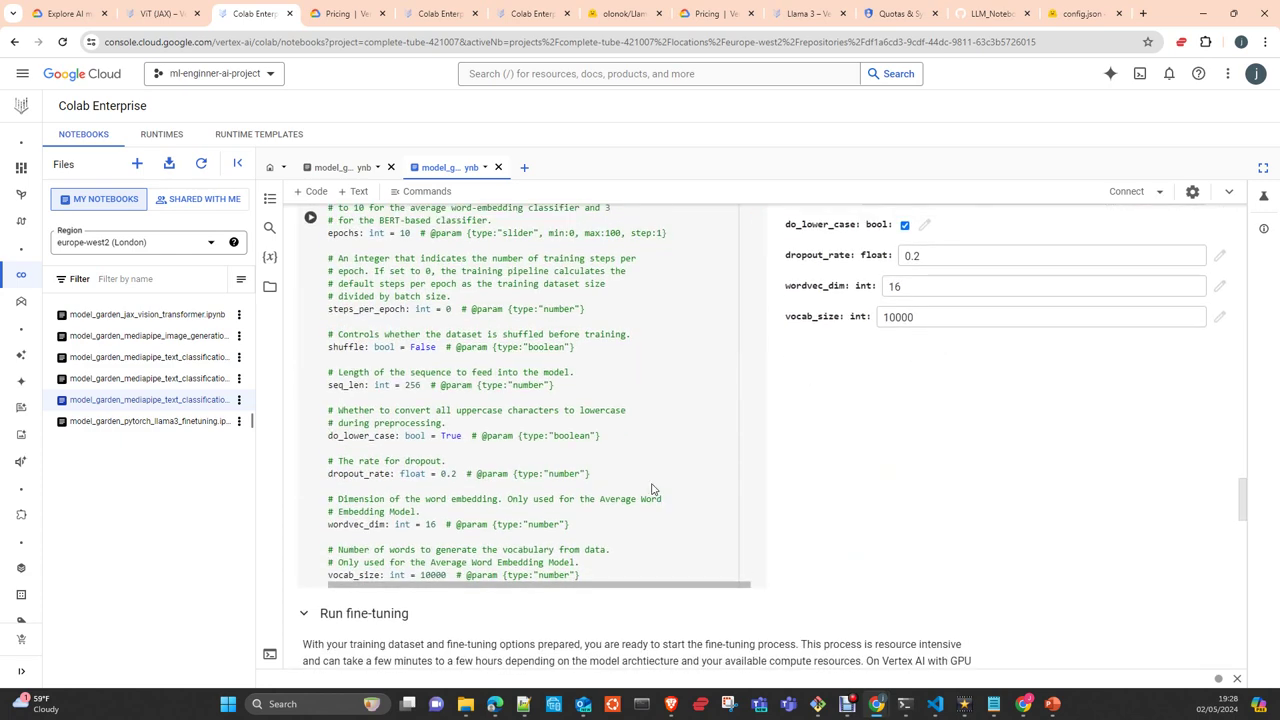
{"action": "scroll", "coordinate": [651, 486], "scroll_direction": "up", "scroll_amount": 3}
Read the Run fine-tuning code from the preprocessing parameters through the worker pool specs to the CustomJob run call
{"action": "scroll", "coordinate": [552, 481], "scroll_direction": "down", "scroll_amount": 9}
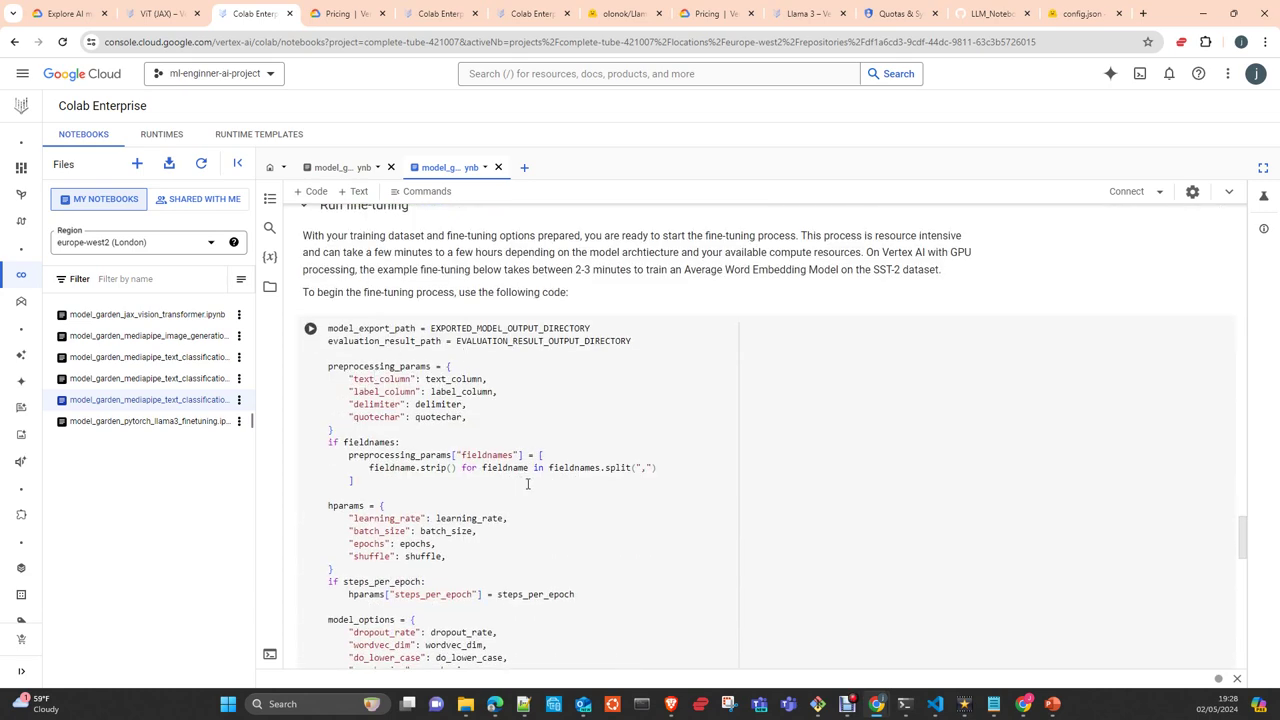
{"action": "scroll", "coordinate": [527, 482], "scroll_direction": "down", "scroll_amount": 1}
{"action": "scroll", "coordinate": [530, 463], "scroll_direction": "down", "scroll_amount": 2}
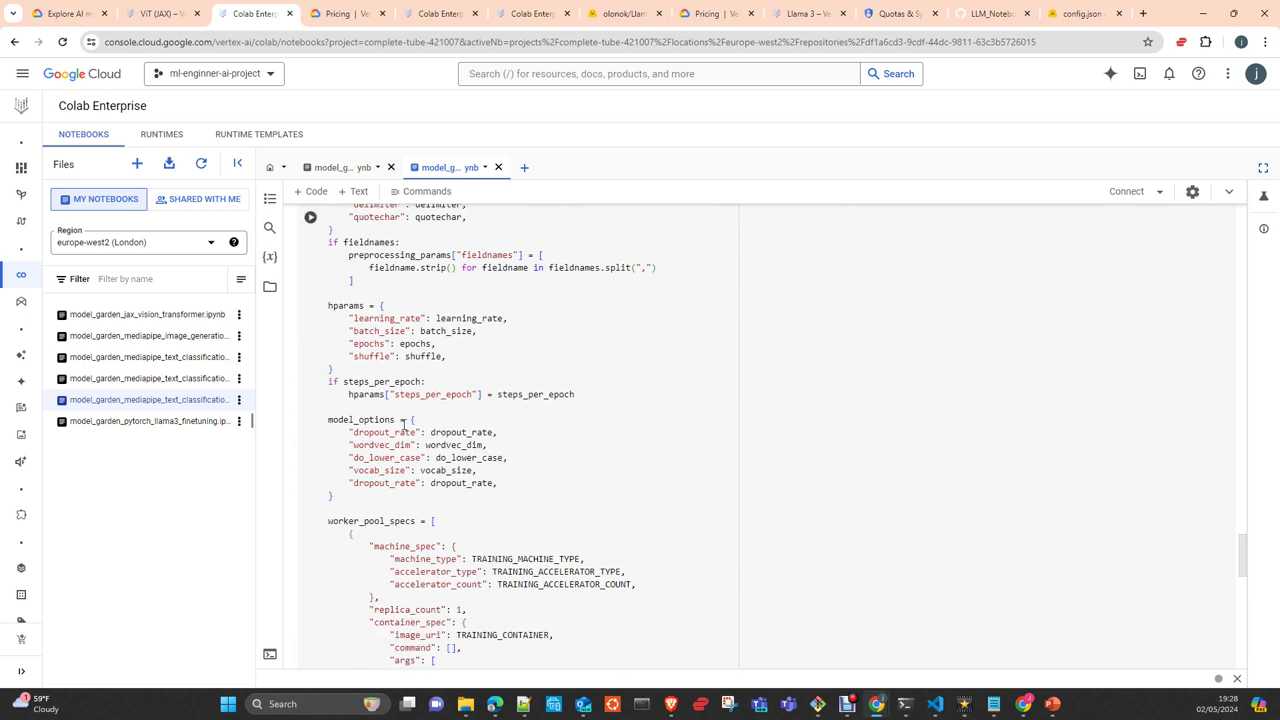
{"action": "scroll", "coordinate": [400, 420], "scroll_direction": "down", "scroll_amount": 2}
{"action": "scroll", "coordinate": [384, 418], "scroll_direction": "down", "scroll_amount": 4}
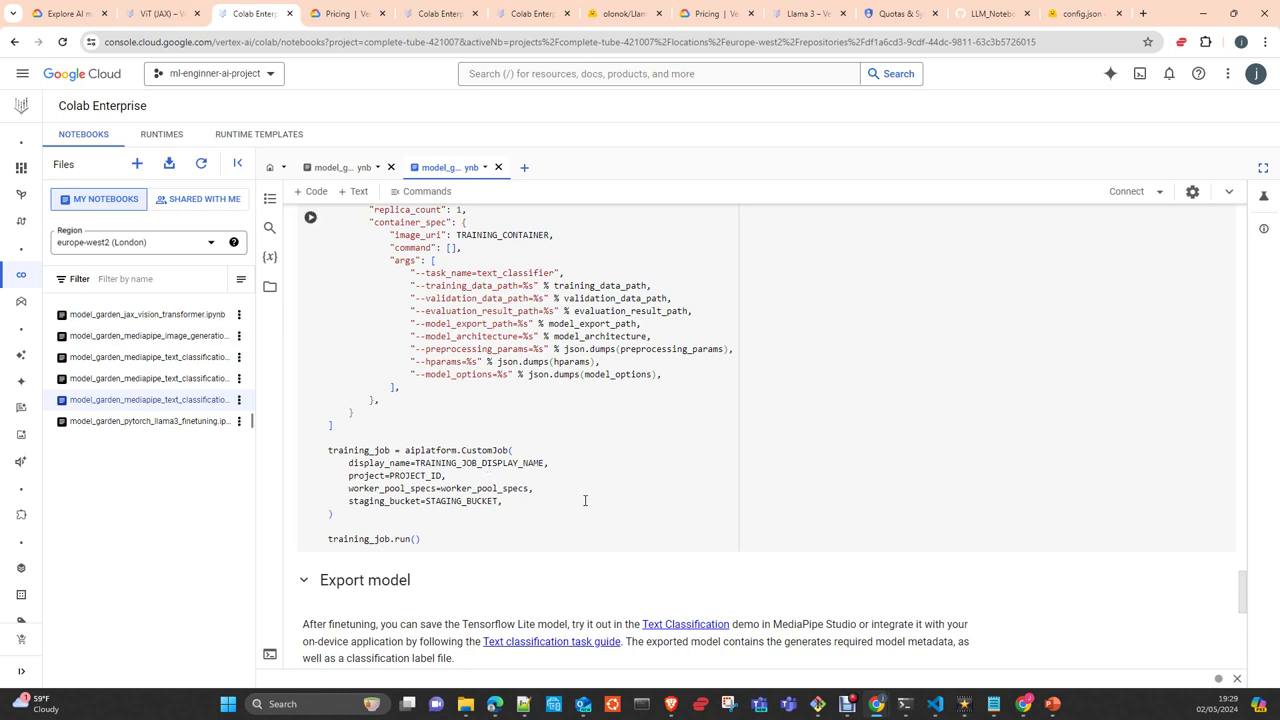
Go back over the Run fine-tuning code's parameter dictionaries and match them to the values defined in the fine-tuning options cell
{"action": "scroll", "coordinate": [698, 366], "scroll_direction": "up", "scroll_amount": 4}
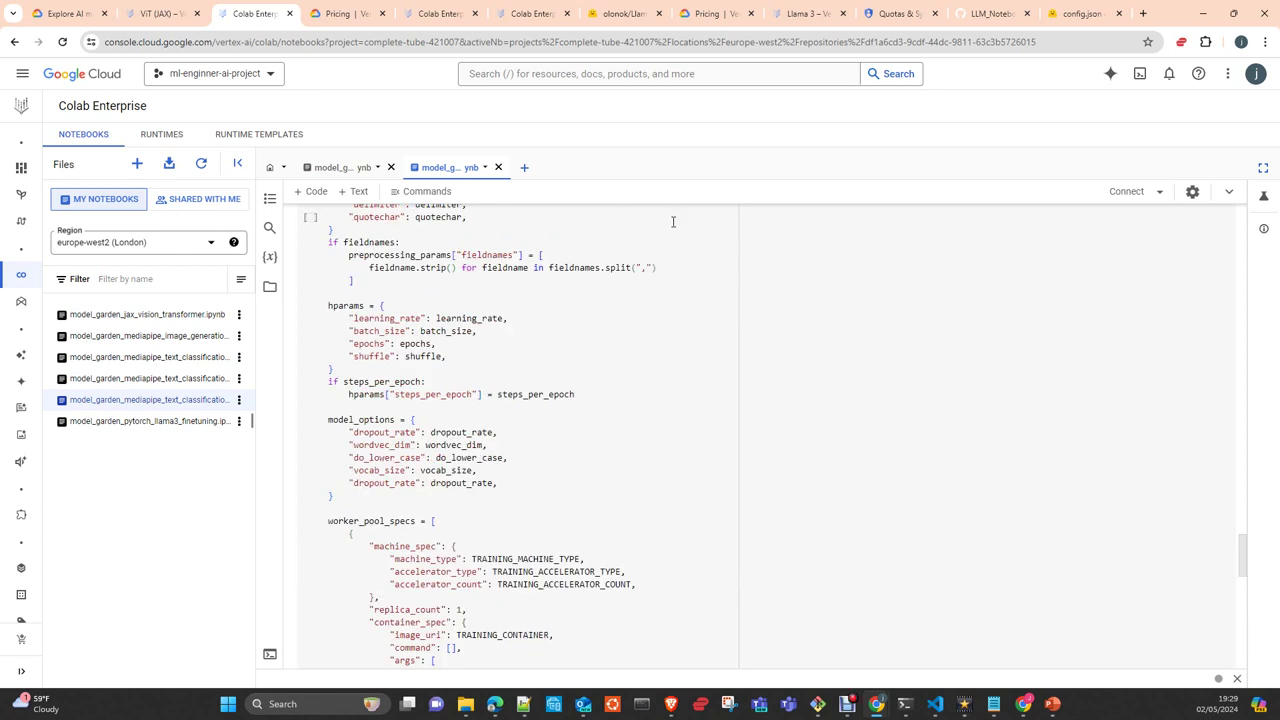
{"action": "scroll", "coordinate": [556, 462], "scroll_direction": "up", "scroll_amount": 1}
{"action": "scroll", "coordinate": [556, 466], "scroll_direction": "up", "scroll_amount": 4}
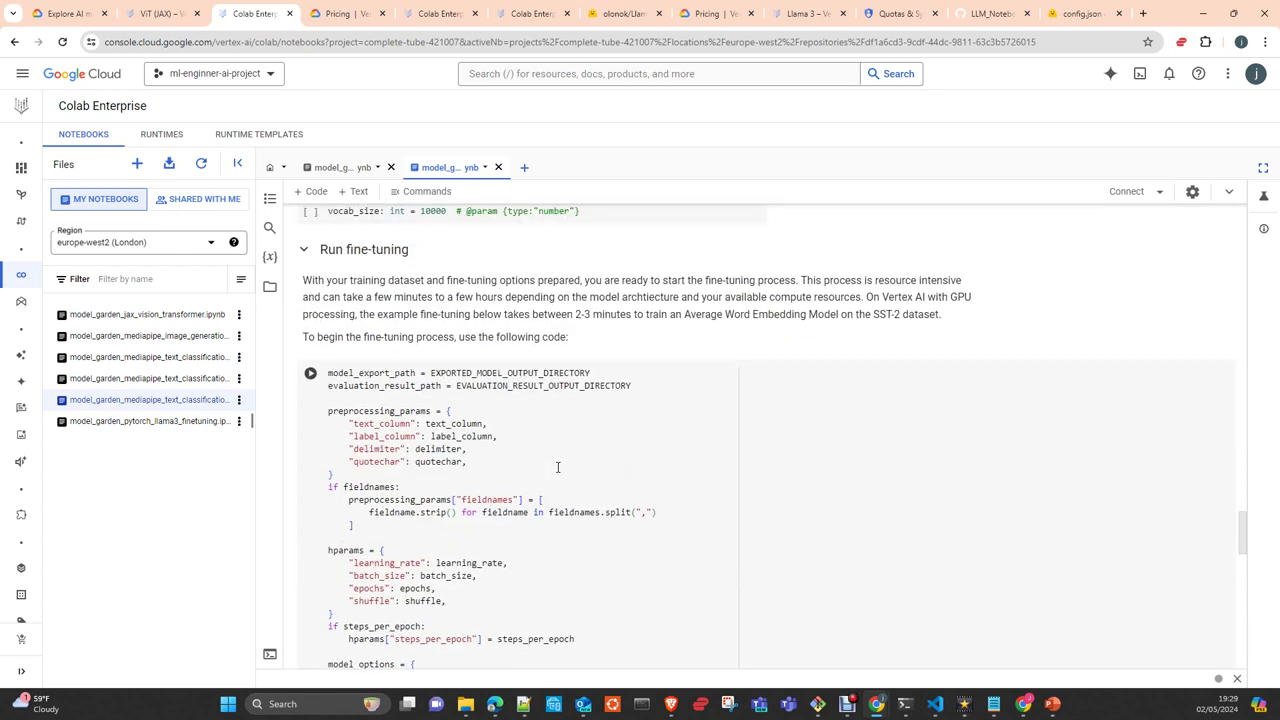
{"action": "scroll", "coordinate": [557, 470], "scroll_direction": "up", "scroll_amount": 3}
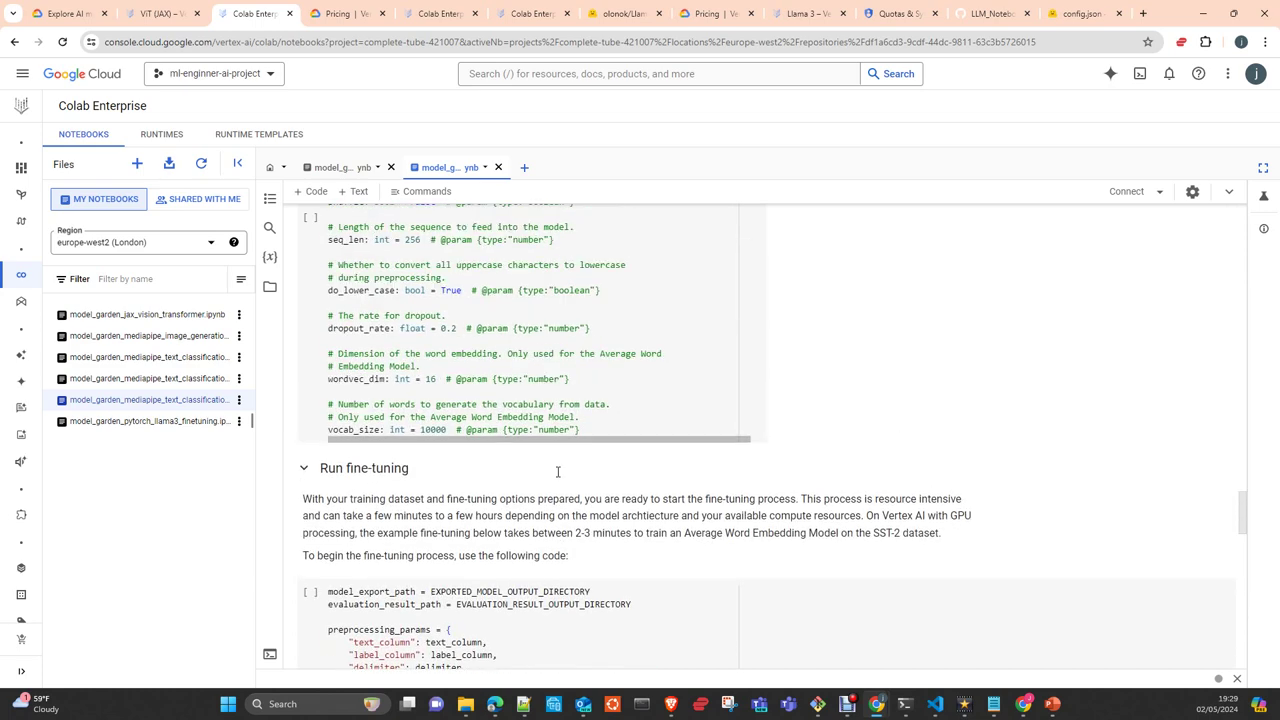
{"action": "scroll", "coordinate": [520, 437], "scroll_direction": "up", "scroll_amount": 4}
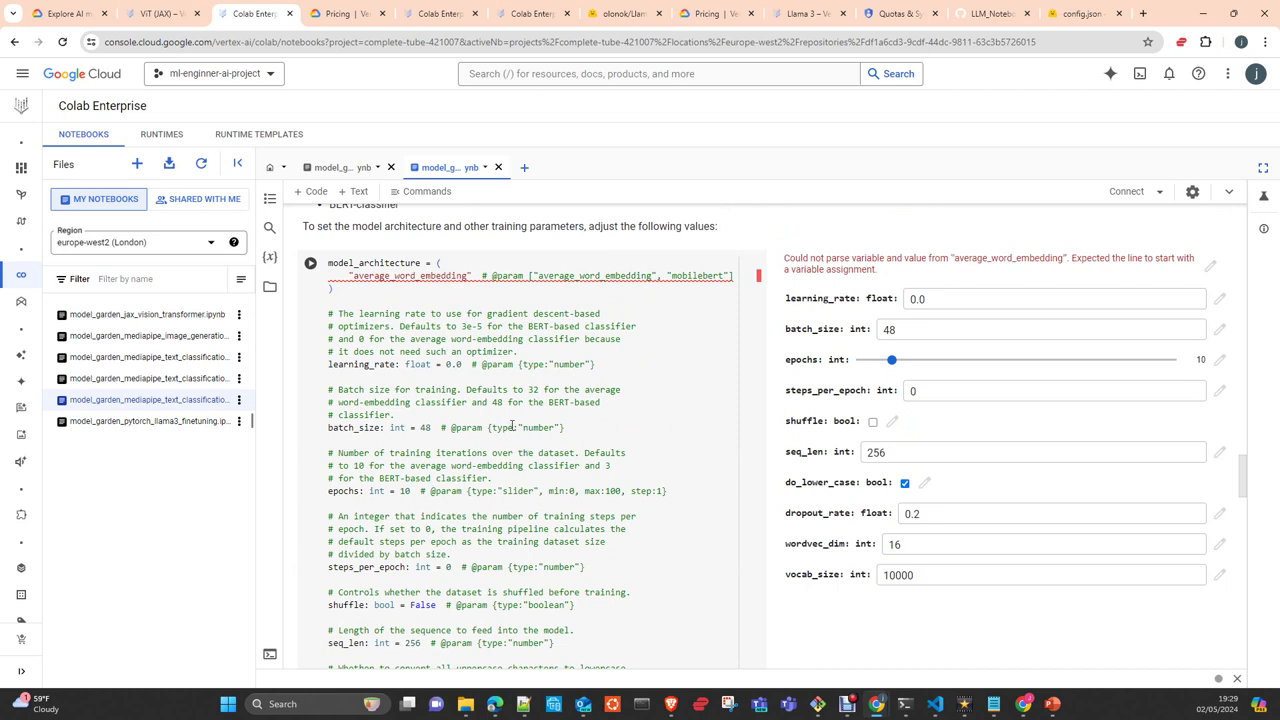
{"action": "scroll", "coordinate": [512, 427], "scroll_direction": "down", "scroll_amount": 1}
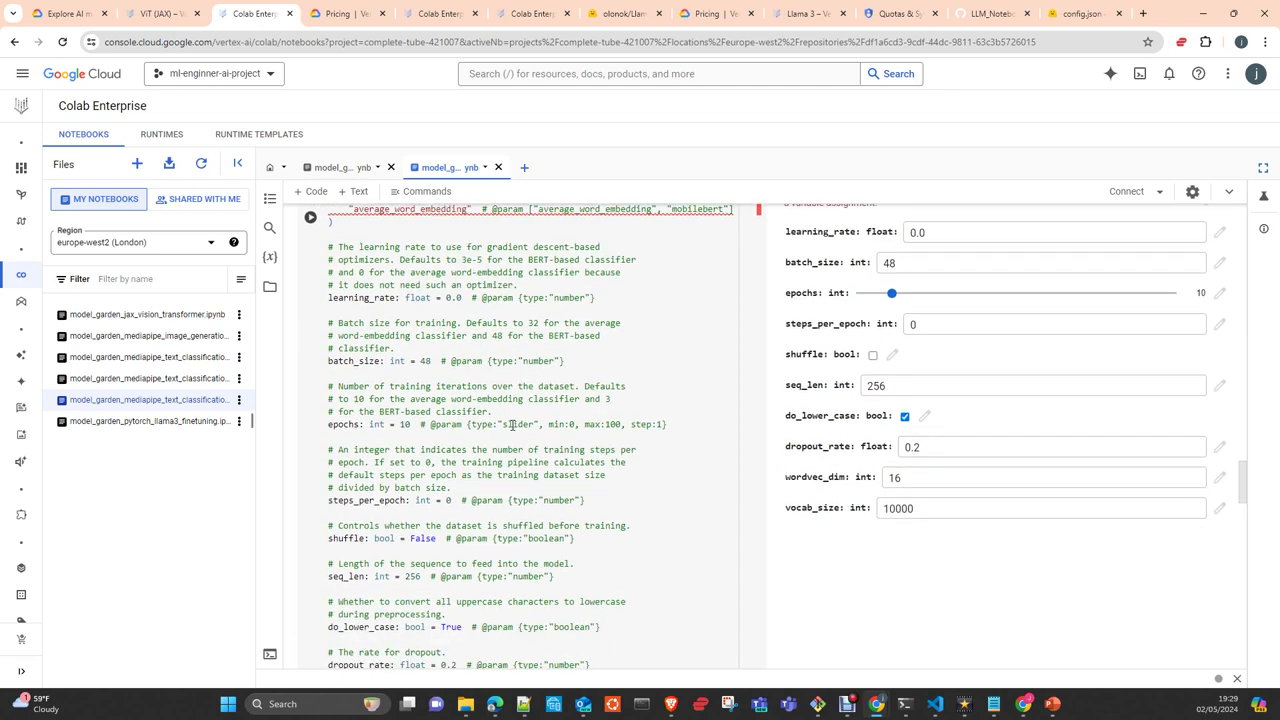
{"action": "scroll", "coordinate": [512, 427], "scroll_direction": "down", "scroll_amount": 2}
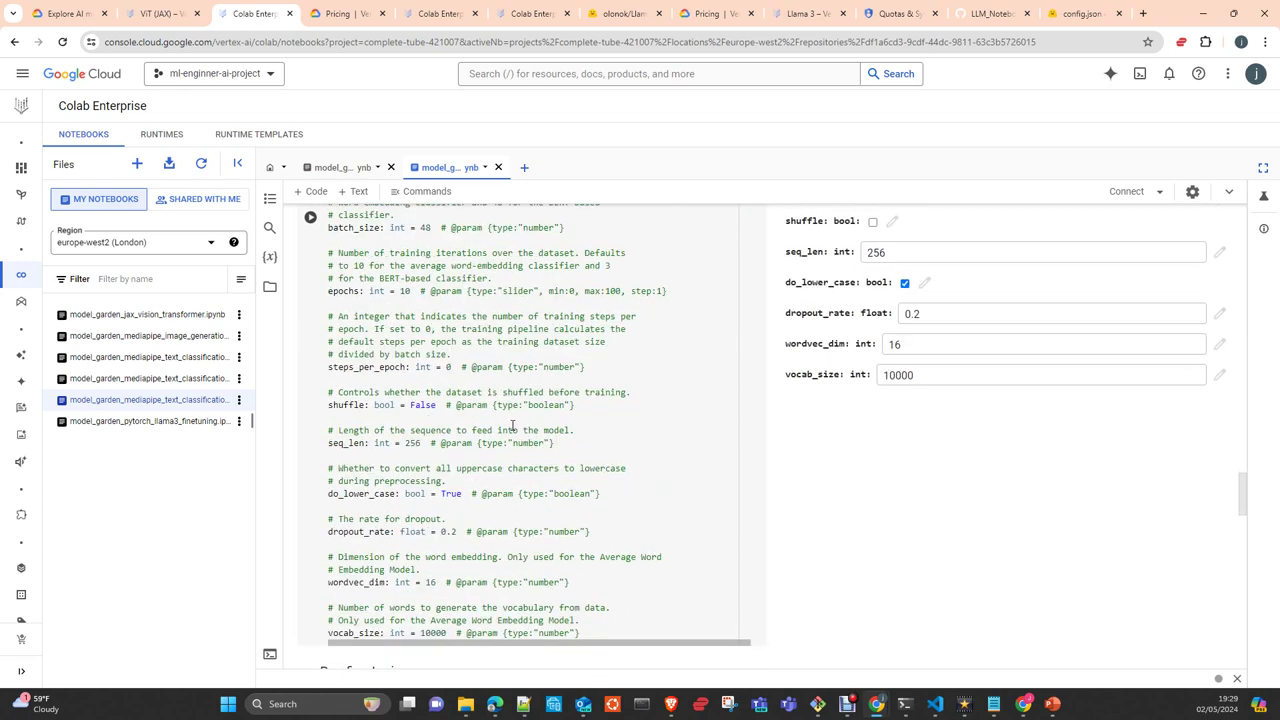
{"action": "scroll", "coordinate": [512, 427], "scroll_direction": "up", "scroll_amount": 4}
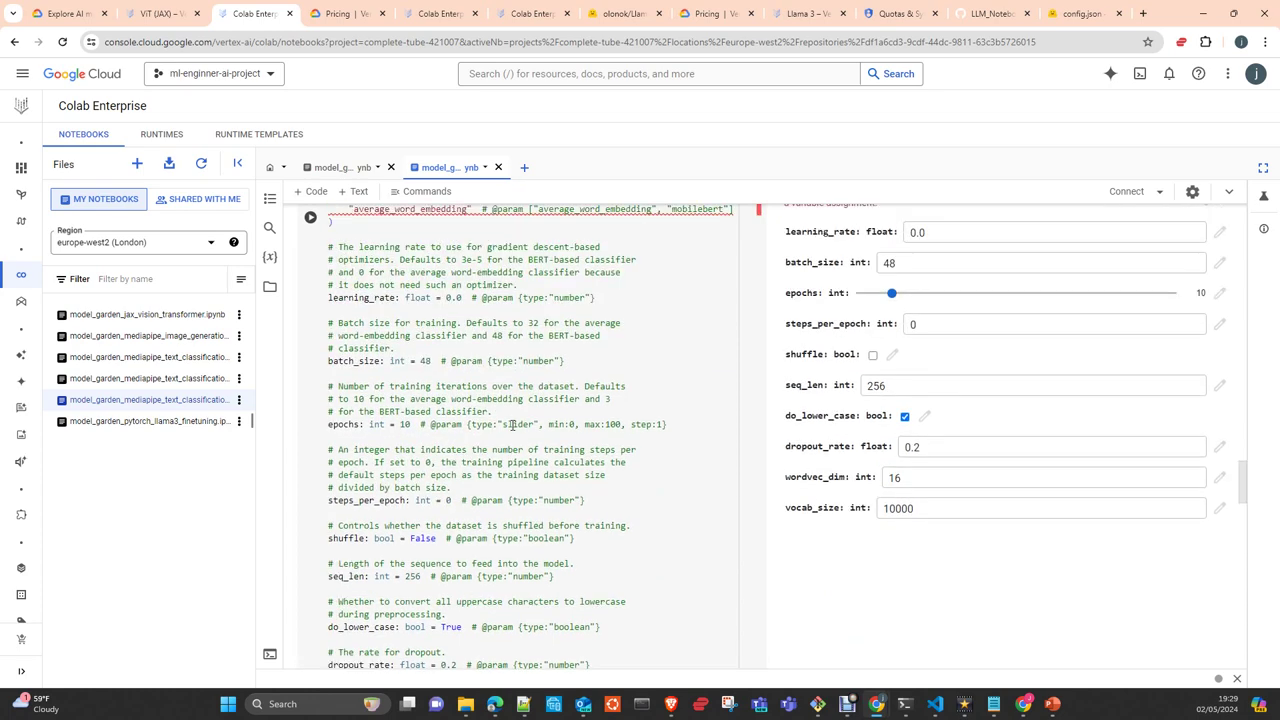
Recheck the SST-2 dataset description, and review the model architecture, learning rate, batch size, epochs and remaining fine-tuning options
{"action": "scroll", "coordinate": [512, 427], "scroll_direction": "up", "scroll_amount": 4}
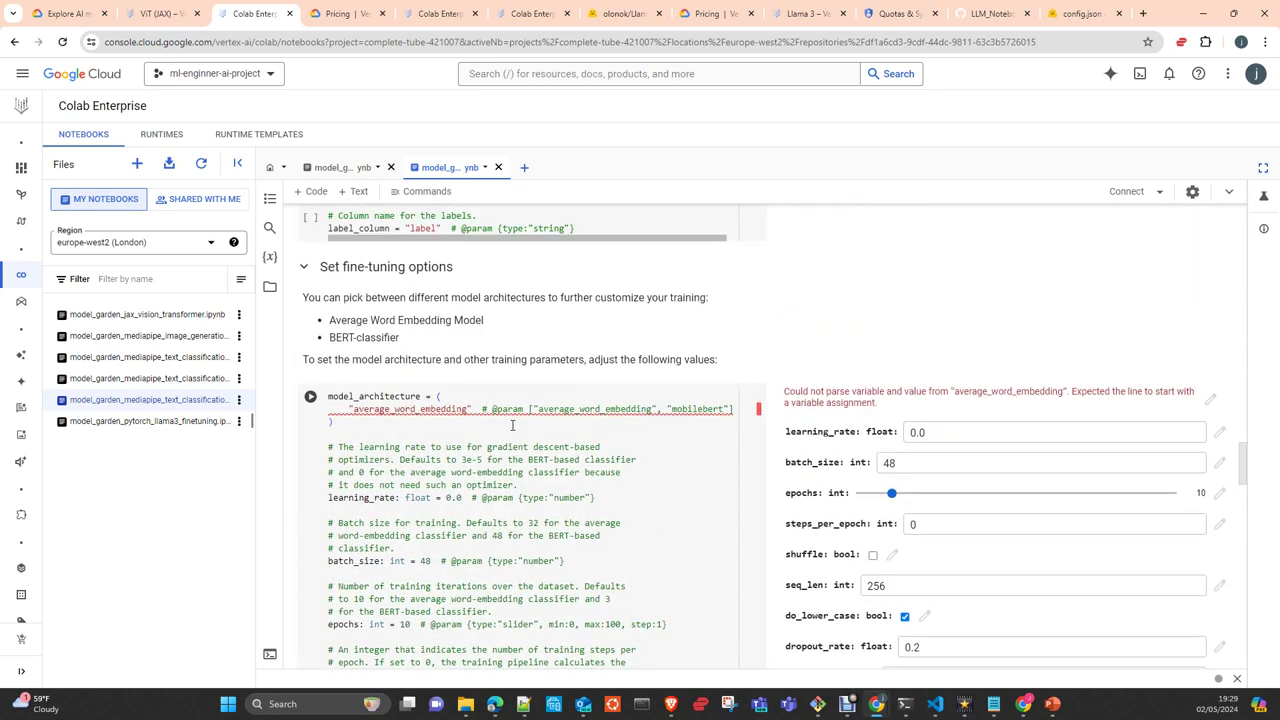
{"action": "scroll", "coordinate": [516, 424], "scroll_direction": "up", "scroll_amount": 4}
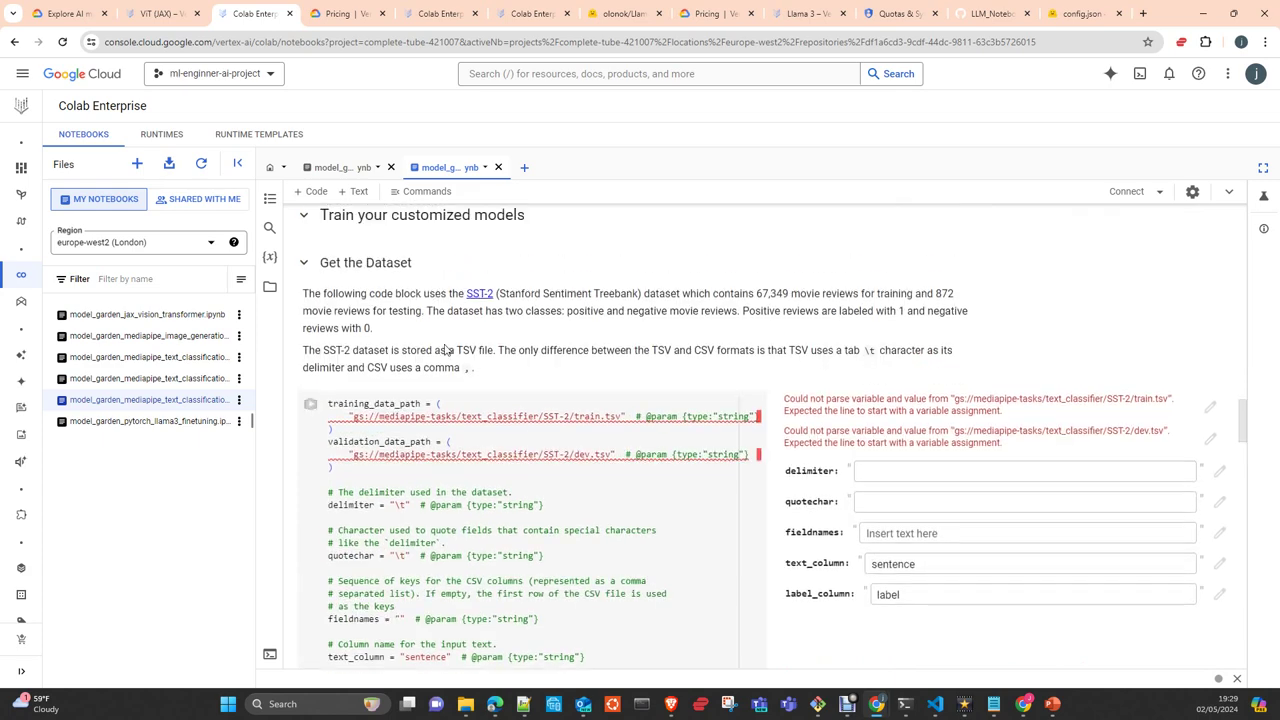
{"action": "scroll", "coordinate": [524, 466], "scroll_direction": "down", "scroll_amount": 8}
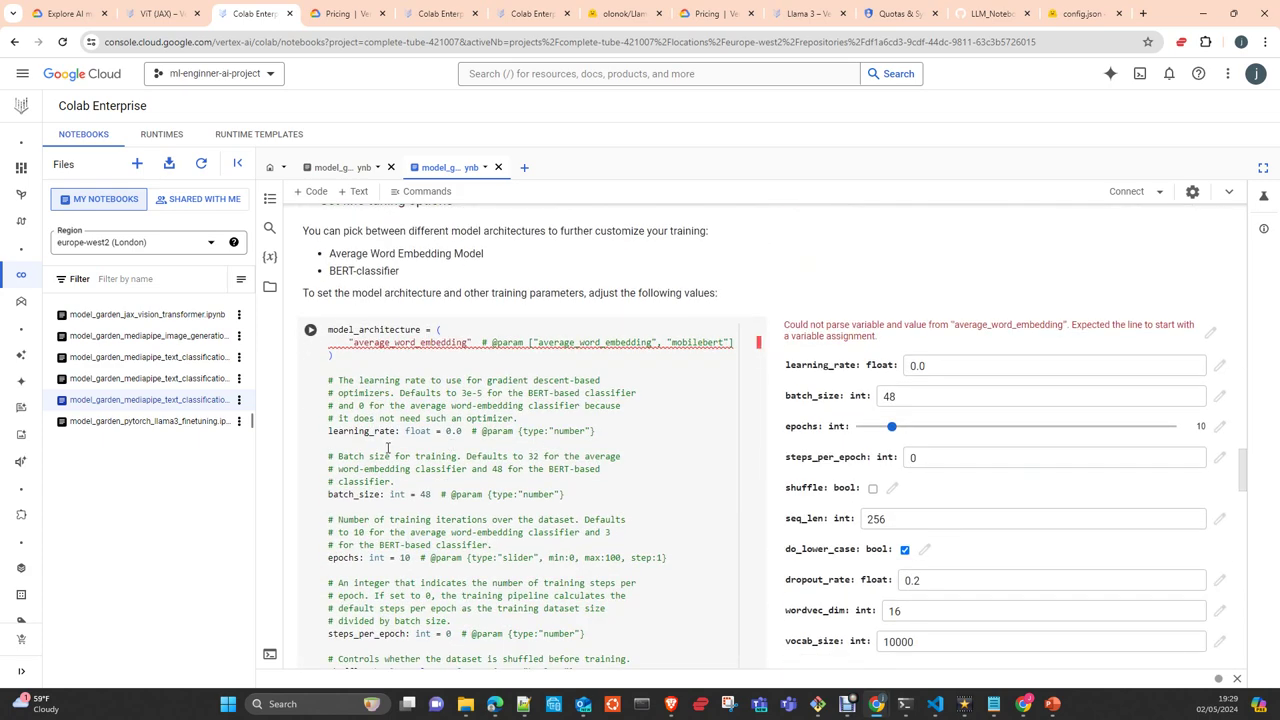
{"action": "scroll", "coordinate": [463, 473], "scroll_direction": "down", "scroll_amount": 1}
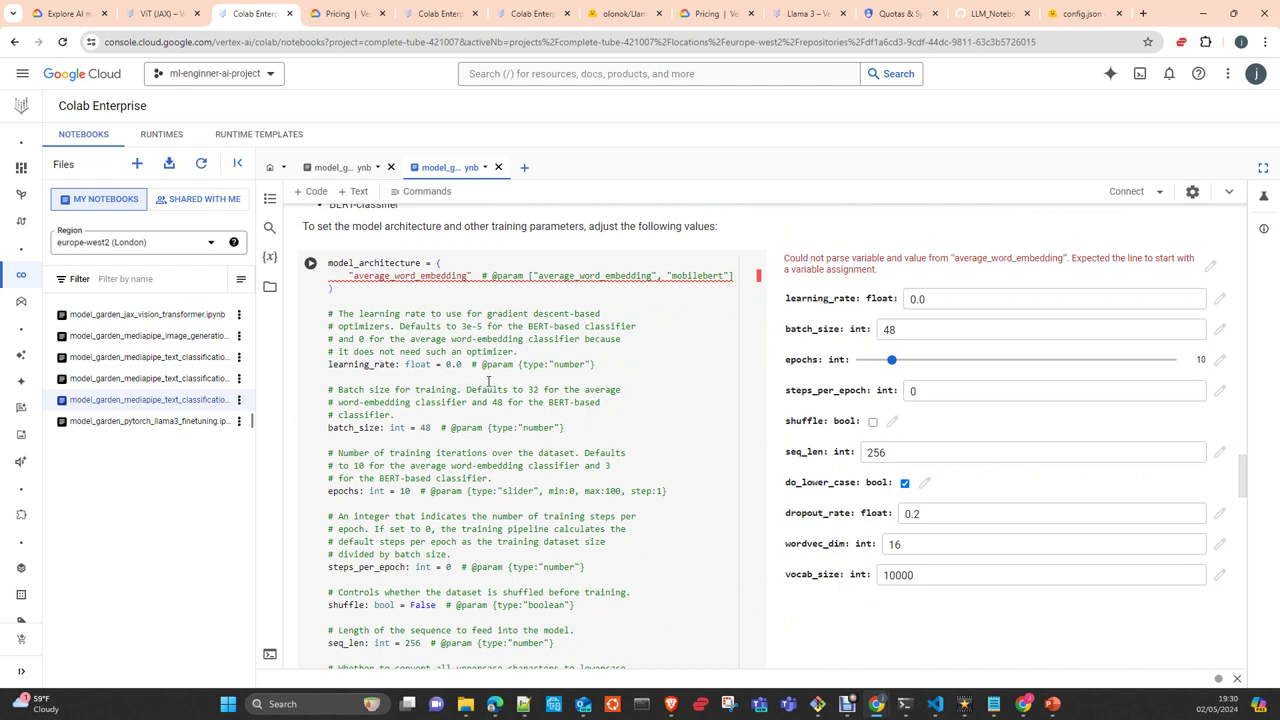
{"action": "scroll", "coordinate": [426, 456], "scroll_direction": "down", "scroll_amount": 1}
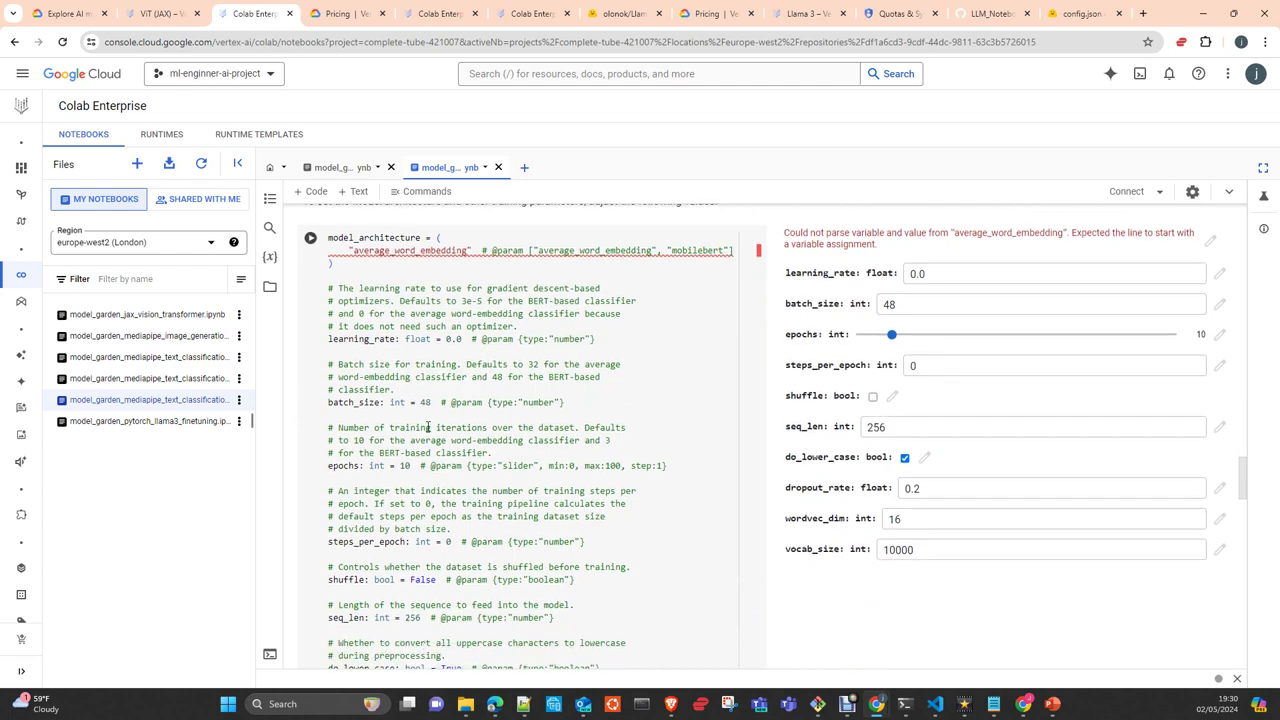
{"action": "scroll", "coordinate": [424, 450], "scroll_direction": "down", "scroll_amount": 3}
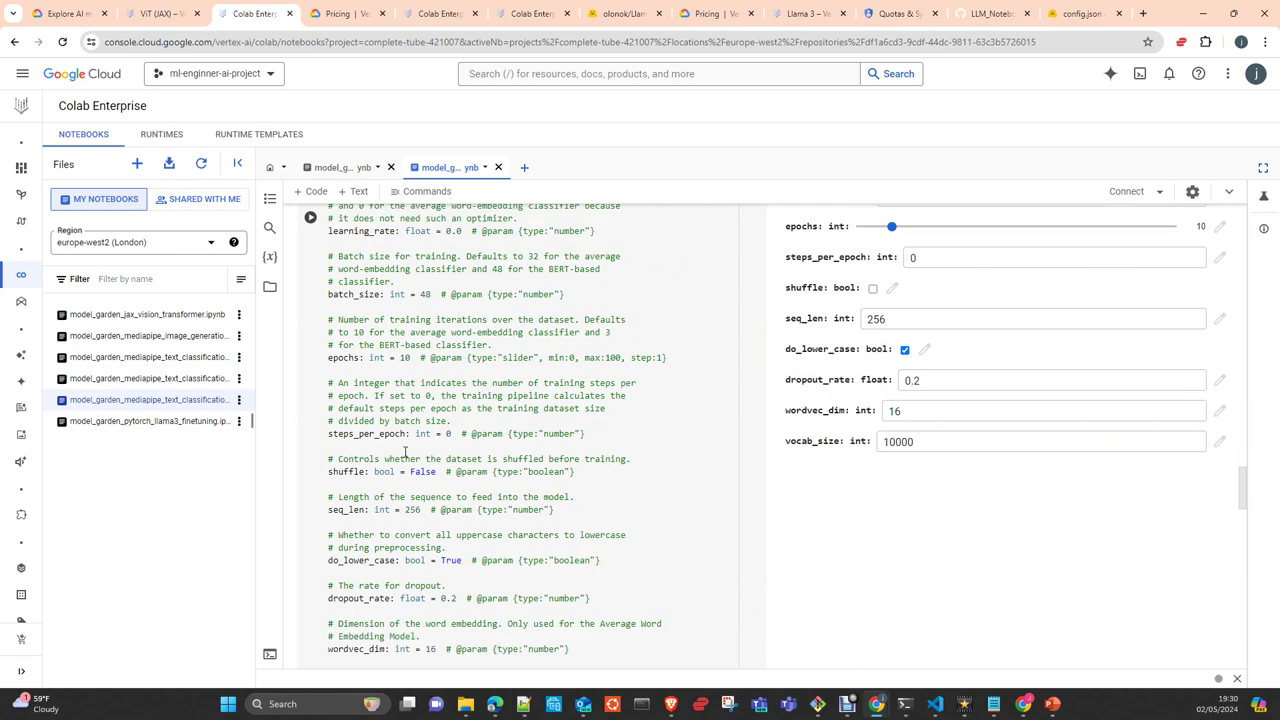
Read through the rest of the text classification notebook, from the fine-tuning options and training code to the Export model and Clean up sections
{"action": "scroll", "coordinate": [428, 430], "scroll_direction": "down", "scroll_amount": 4}
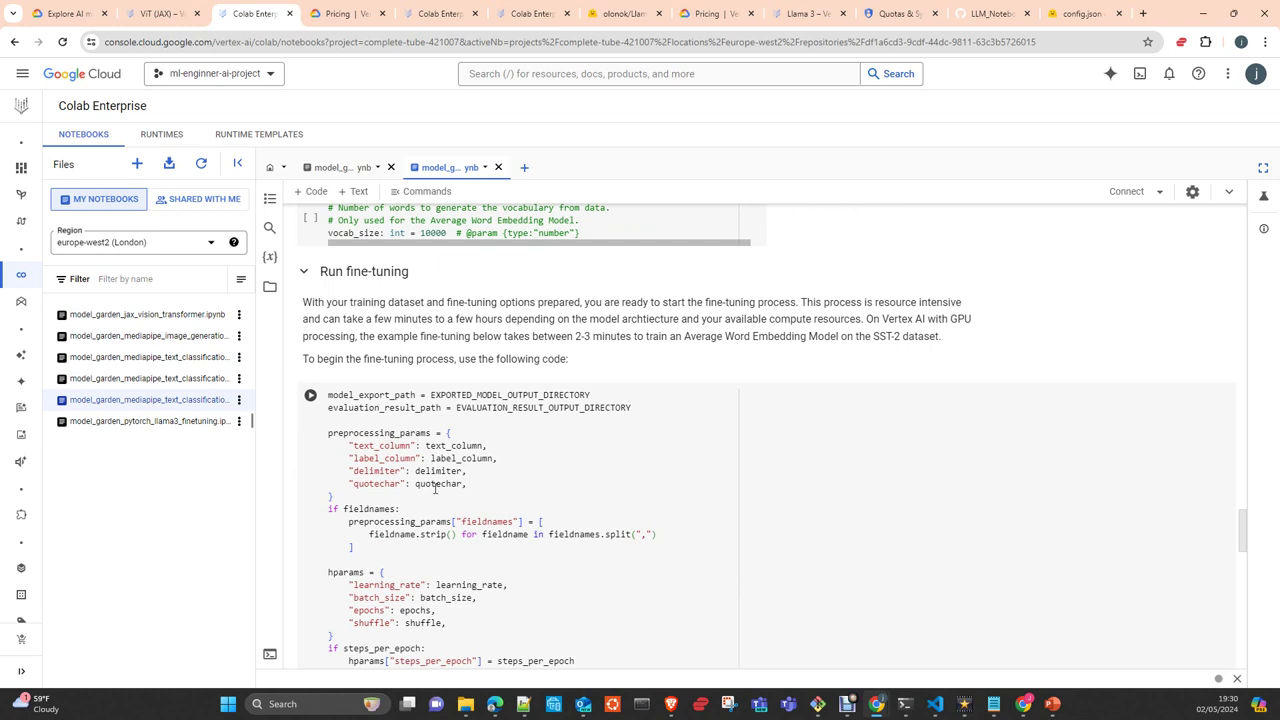
{"action": "scroll", "coordinate": [428, 522], "scroll_direction": "down", "scroll_amount": 2}
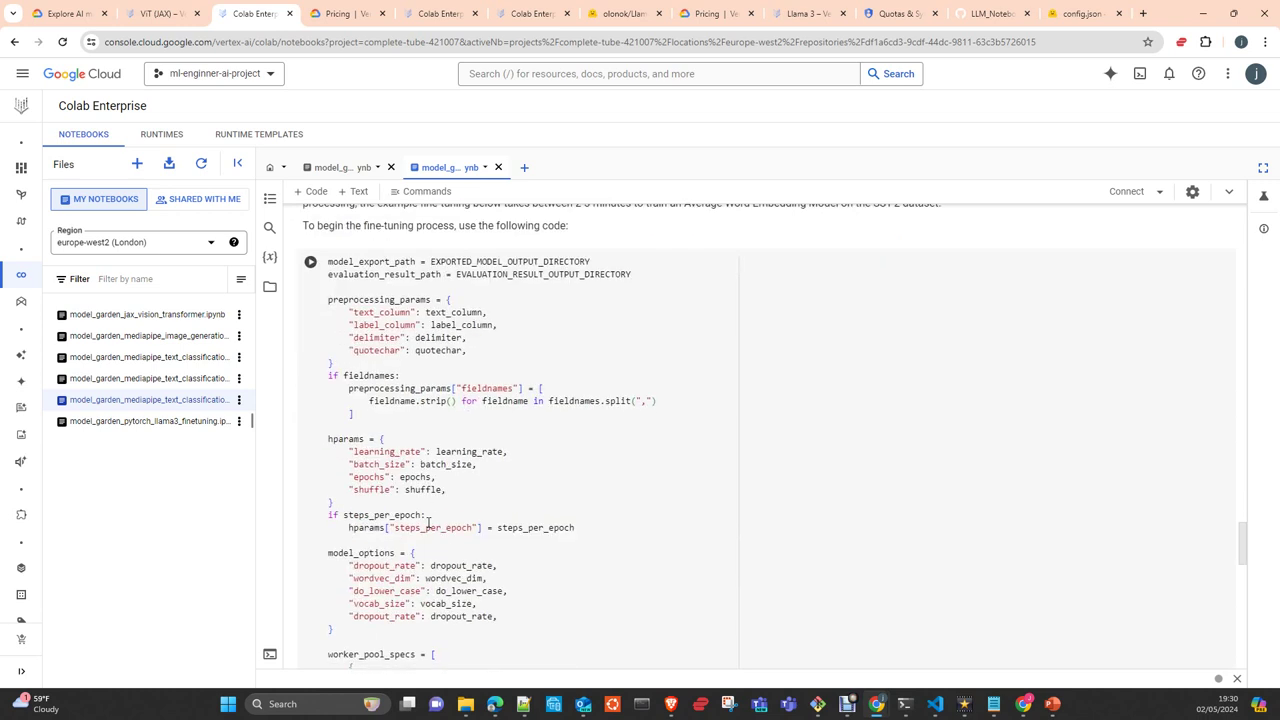
{"action": "scroll", "coordinate": [428, 522], "scroll_direction": "down", "scroll_amount": 3}
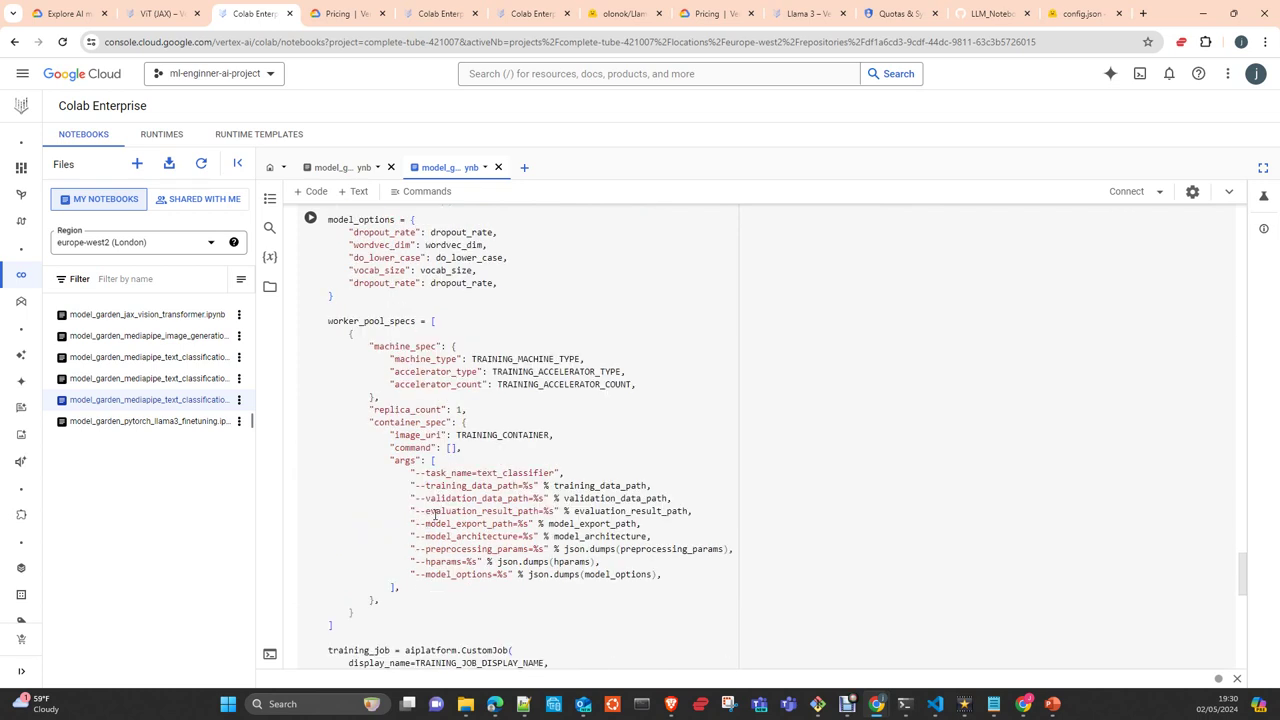
{"action": "scroll", "coordinate": [435, 514], "scroll_direction": "down", "scroll_amount": 5}
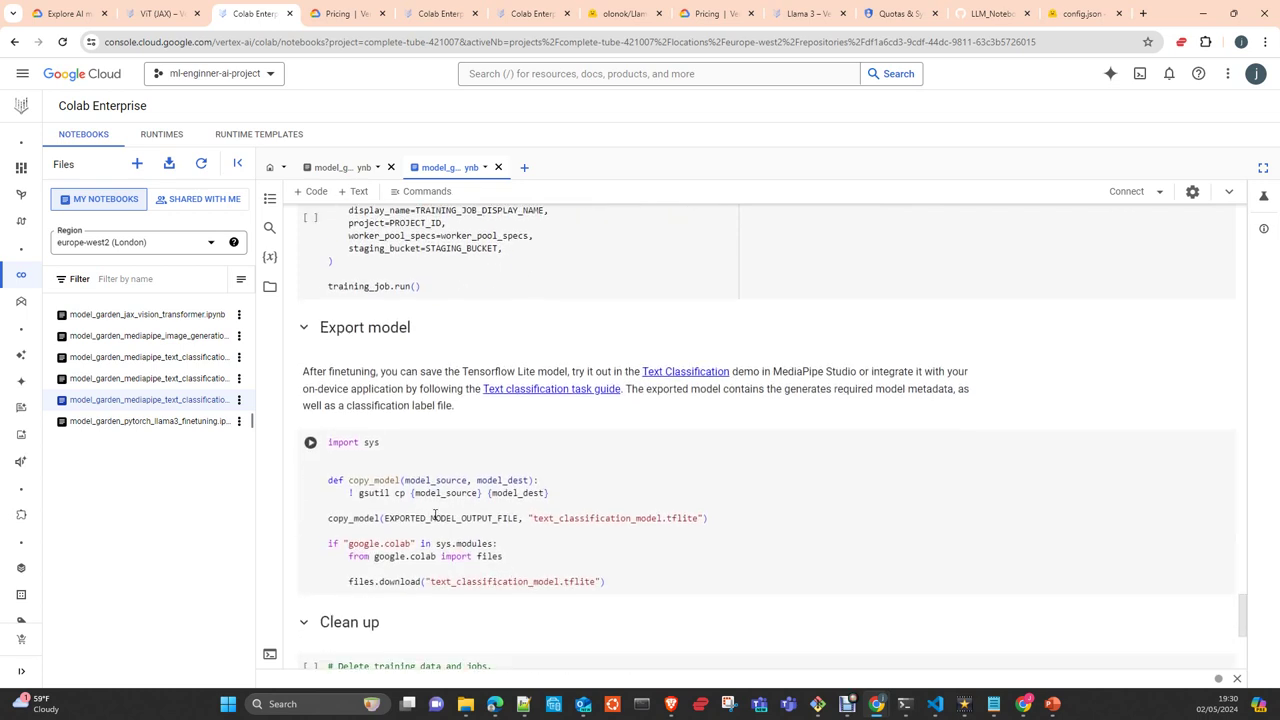
{"action": "scroll", "coordinate": [435, 514], "scroll_direction": "down", "scroll_amount": 2}
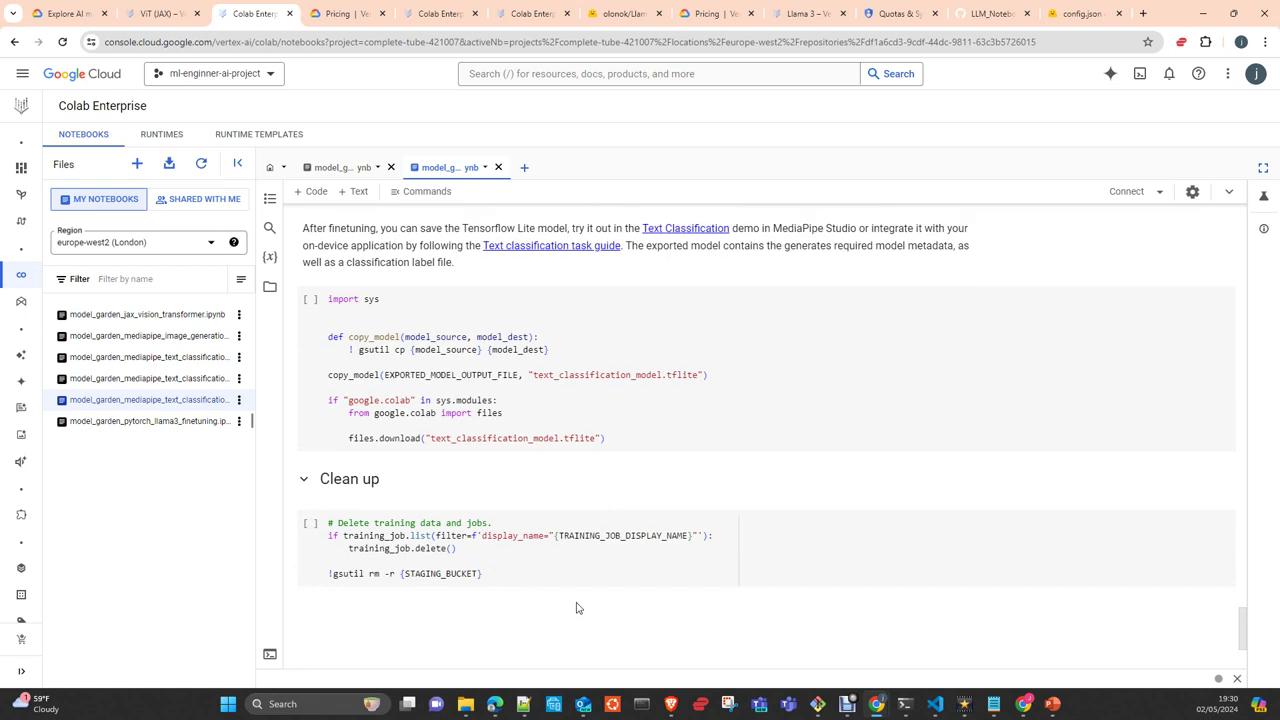
Go back from Clean up over the worker pool specs to the model architecture choices in Set fine-tuning options
{"action": "scroll", "coordinate": [578, 605], "scroll_direction": "up", "scroll_amount": 7}
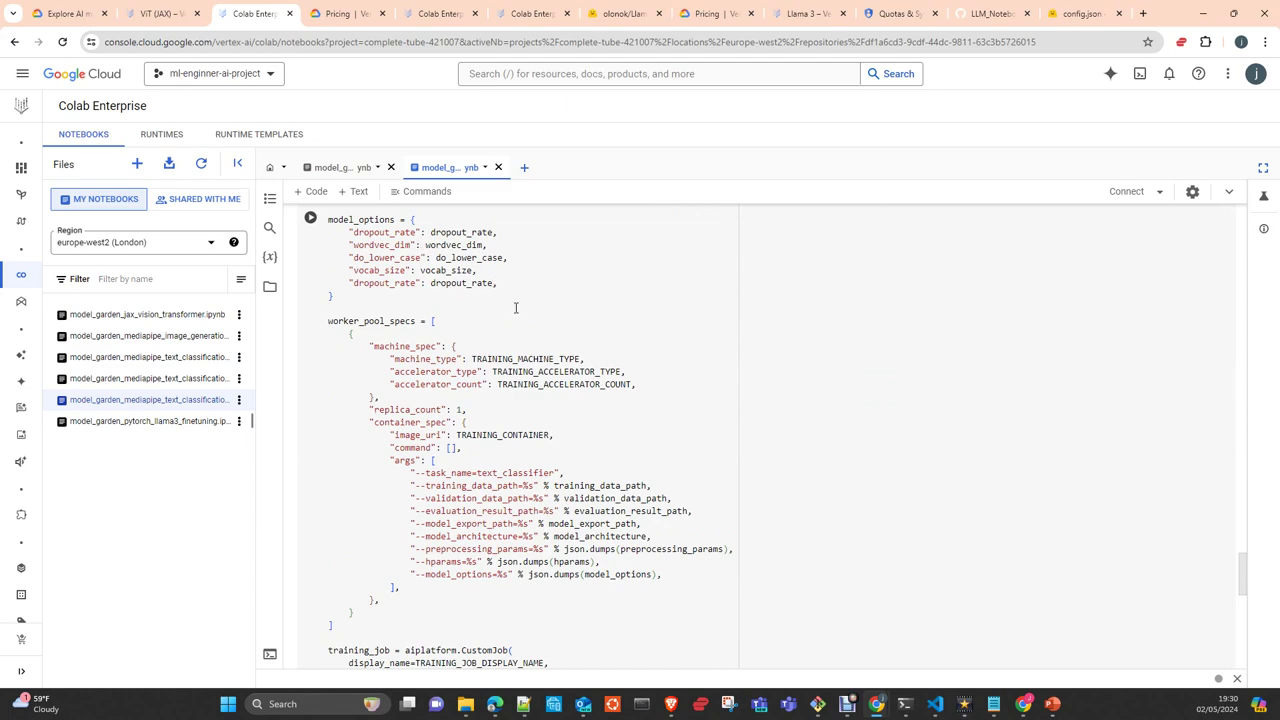
{"action": "scroll", "coordinate": [516, 308], "scroll_direction": "up", "scroll_amount": 8}
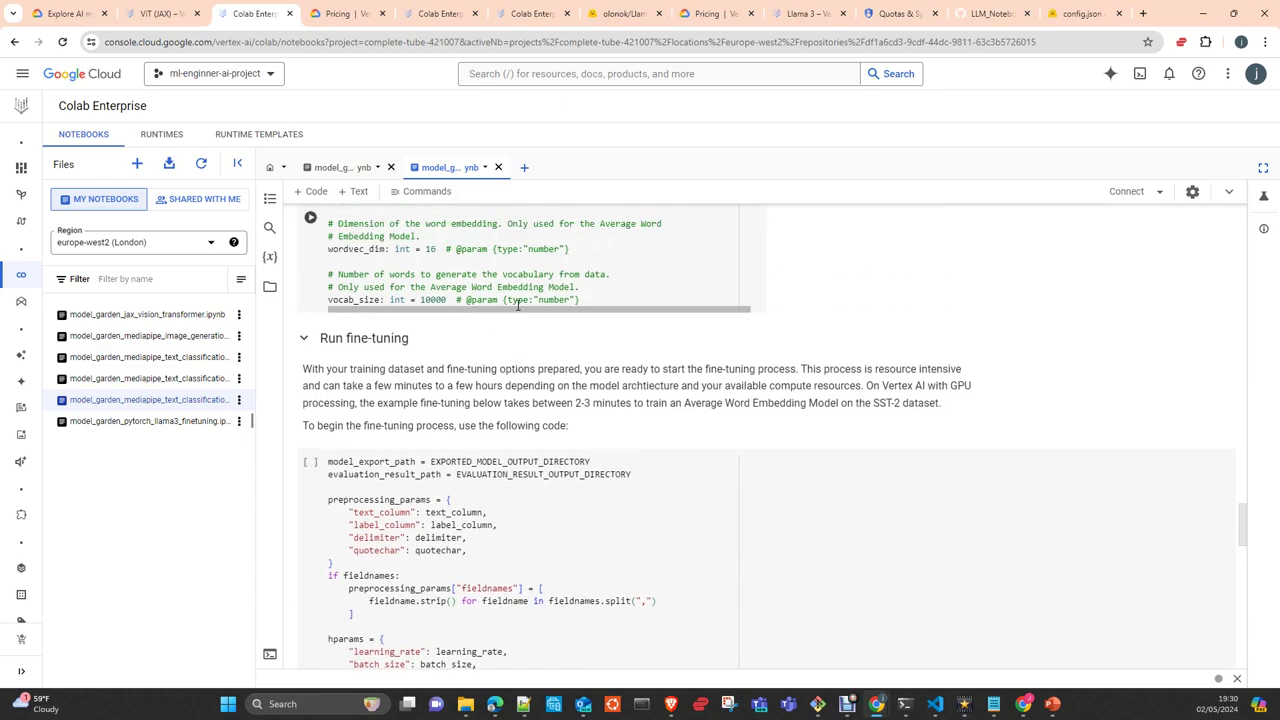
{"action": "scroll", "coordinate": [517, 305], "scroll_direction": "up", "scroll_amount": 7}
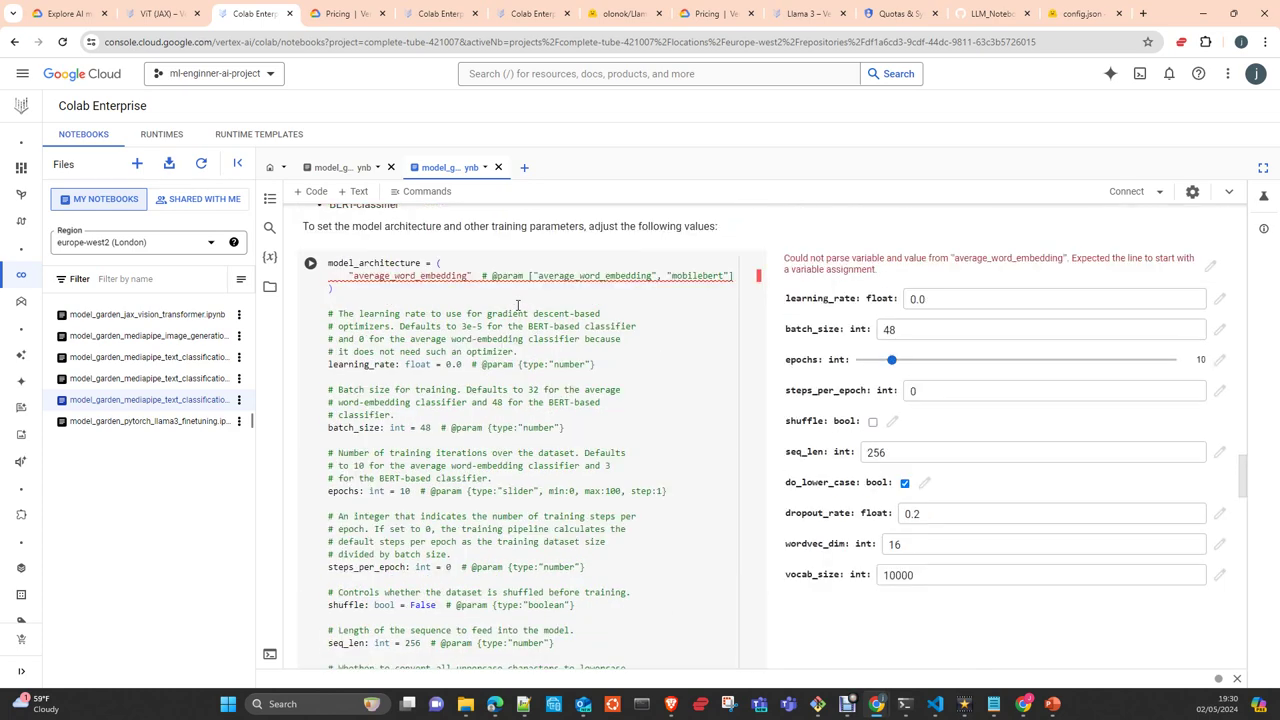
{"action": "scroll", "coordinate": [517, 305], "scroll_direction": "up", "scroll_amount": 2}
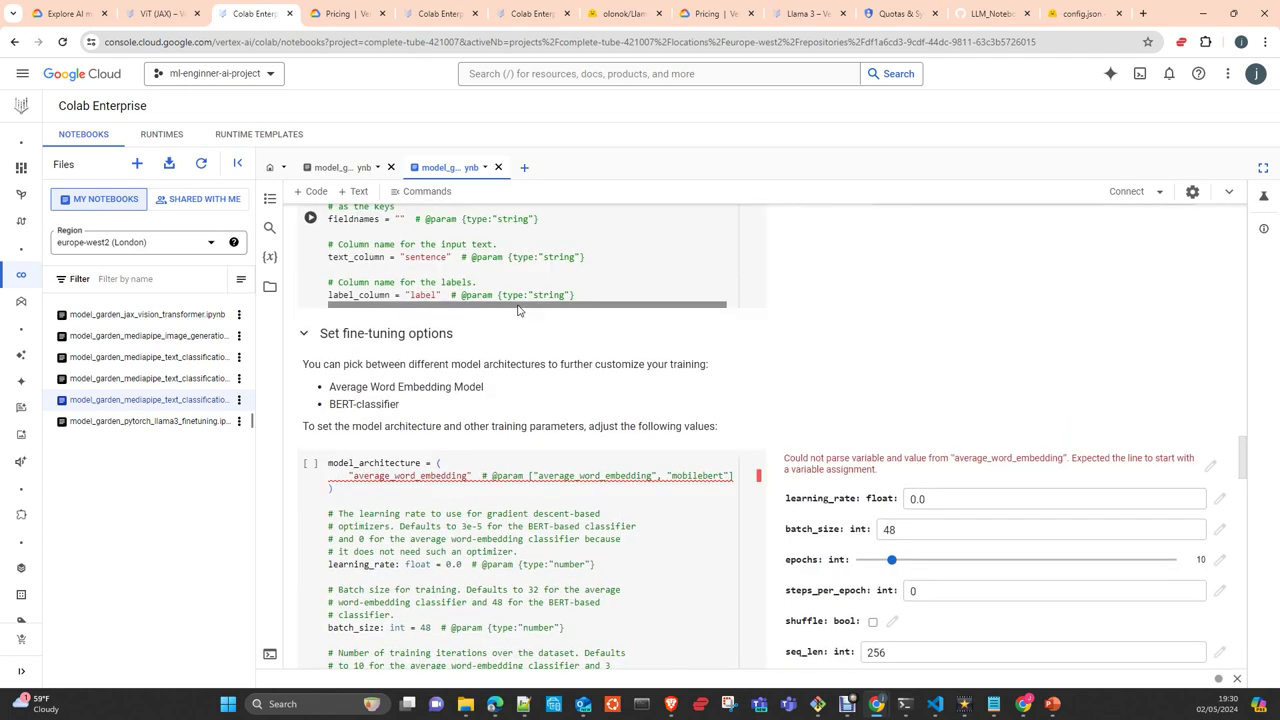
Switch to the model_garden_jax_vision_transformer.ipynb notebook and trace back from its training job through the docker arguments to the SDK initialization and constants
{"action": "left_click", "coordinate": [147, 316]}
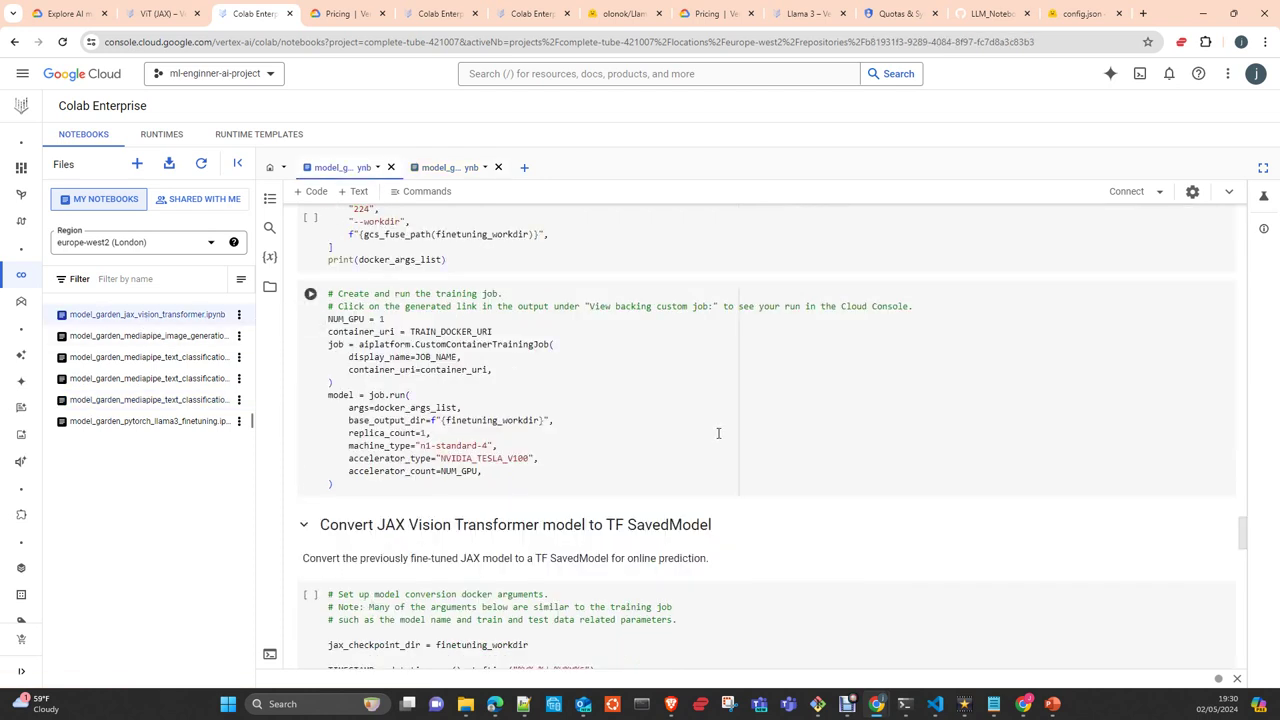
{"action": "scroll", "coordinate": [718, 433], "scroll_direction": "up", "scroll_amount": 10}
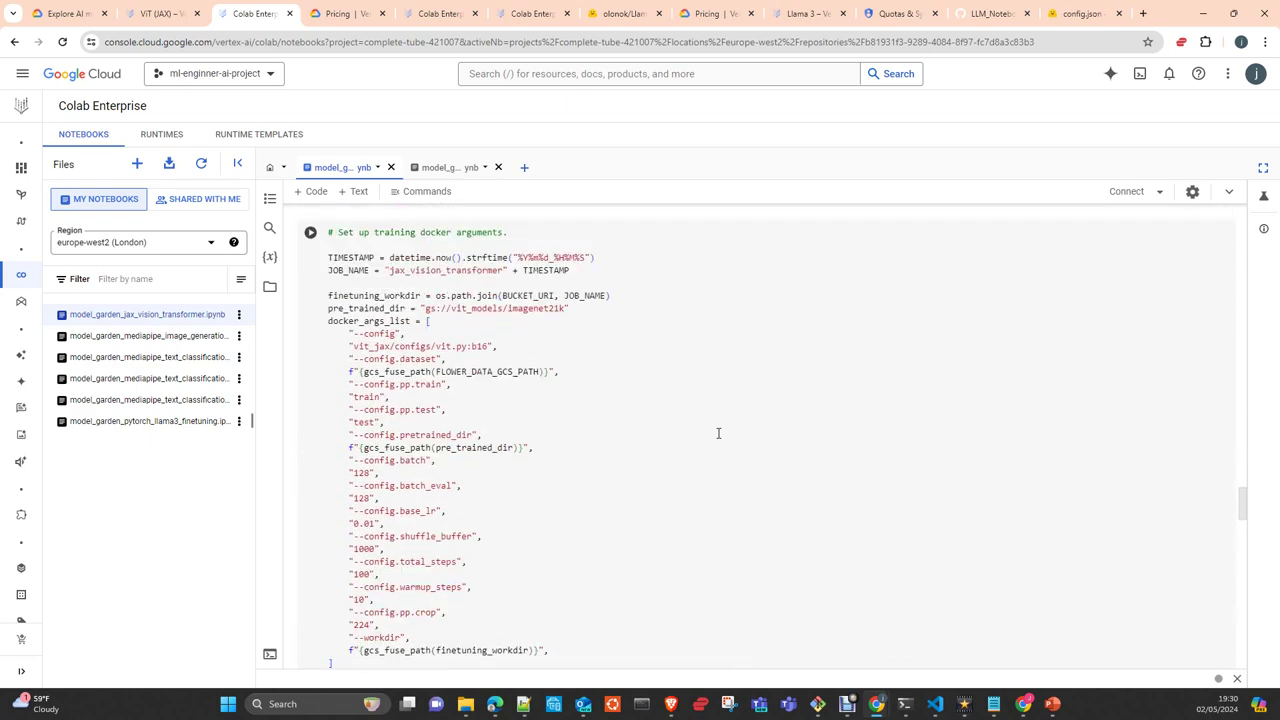
{"action": "scroll", "coordinate": [718, 433], "scroll_direction": "up", "scroll_amount": 5}
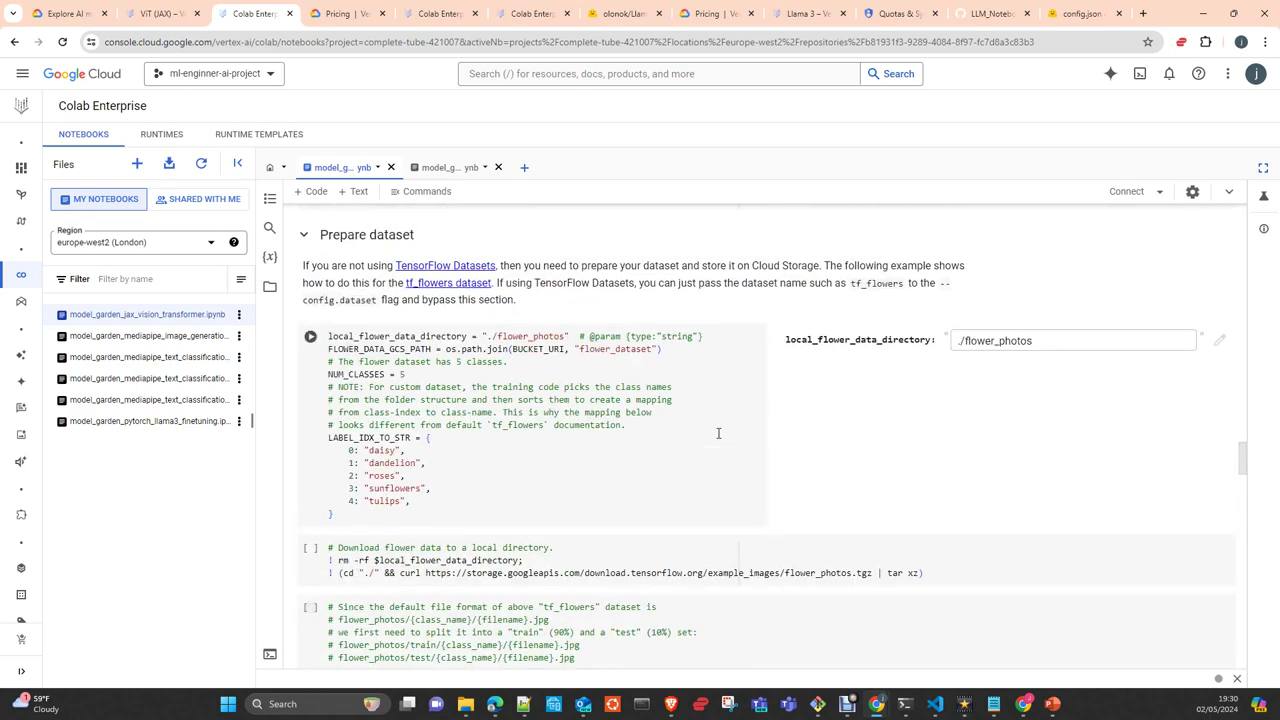
{"action": "scroll", "coordinate": [718, 433], "scroll_direction": "up", "scroll_amount": 8}
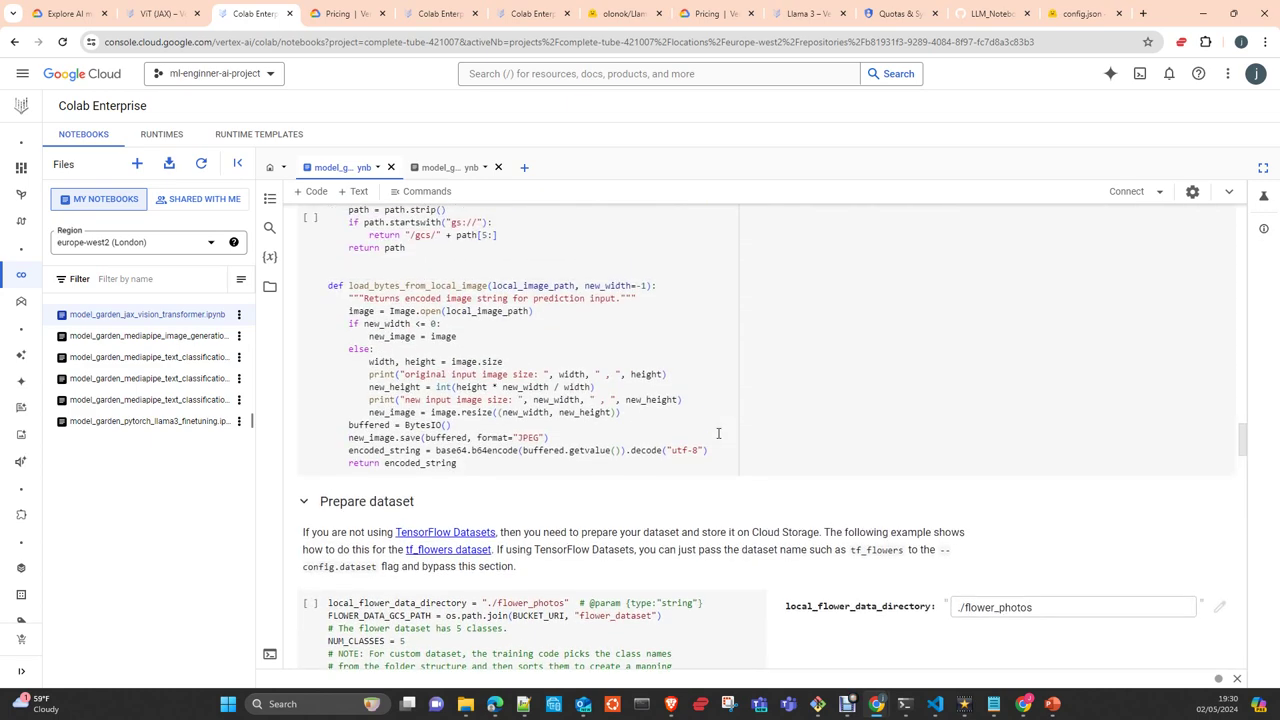
{"action": "scroll", "coordinate": [718, 433], "scroll_direction": "up", "scroll_amount": 4}
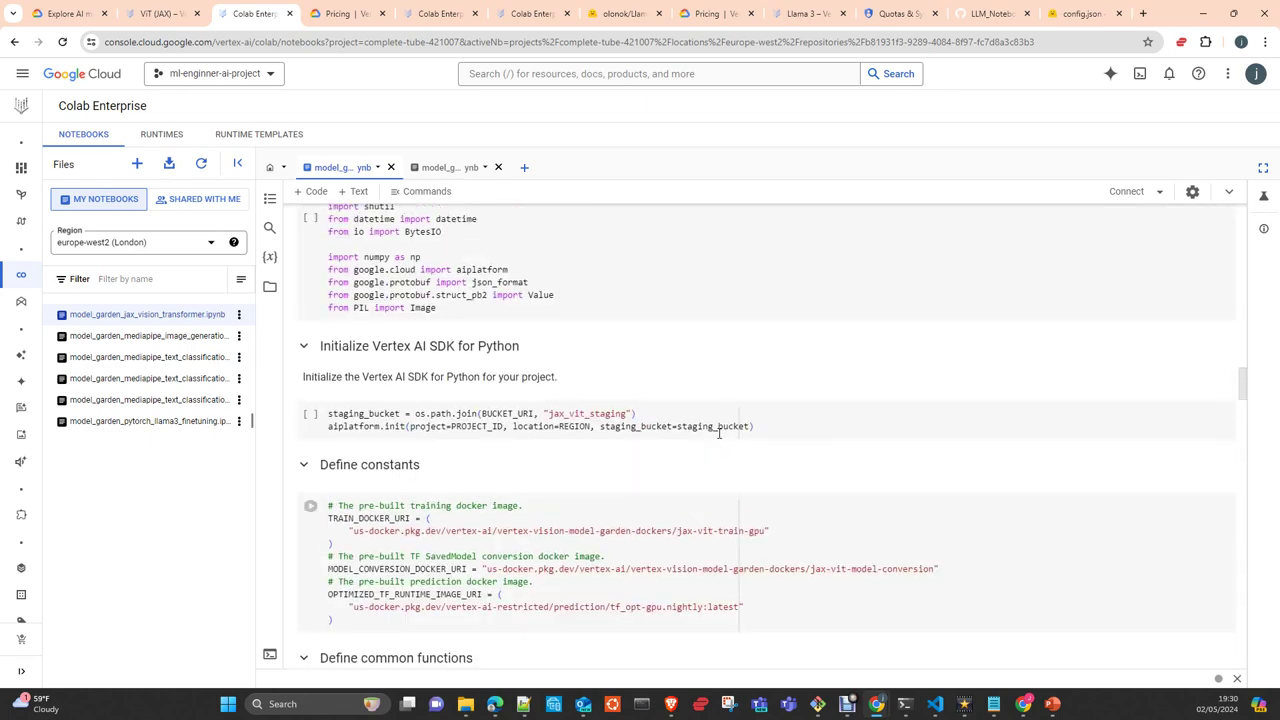
Review the common helper functions and the flower dataset's directory, classes and label mapping in the Prepare dataset section
{"action": "scroll", "coordinate": [718, 433], "scroll_direction": "down", "scroll_amount": 3}
{"action": "scroll", "coordinate": [718, 433], "scroll_direction": "down", "scroll_amount": 10}
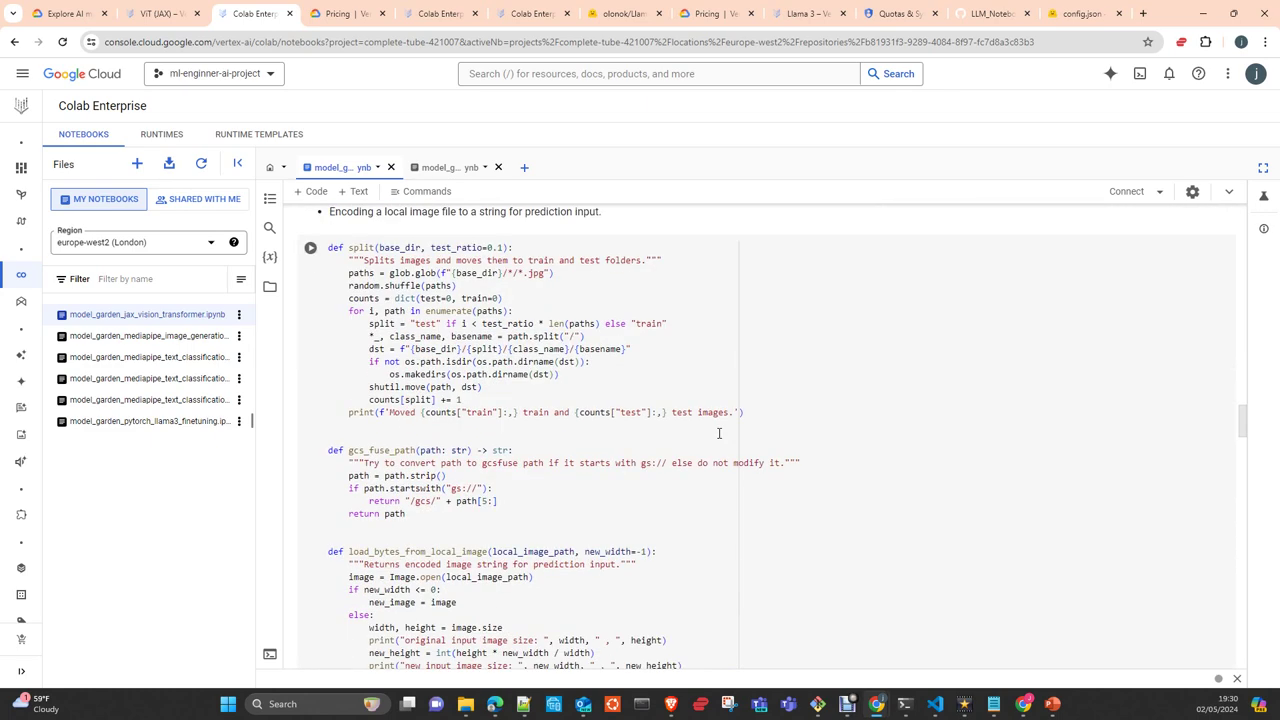
{"action": "scroll", "coordinate": [718, 433], "scroll_direction": "down", "scroll_amount": 8}
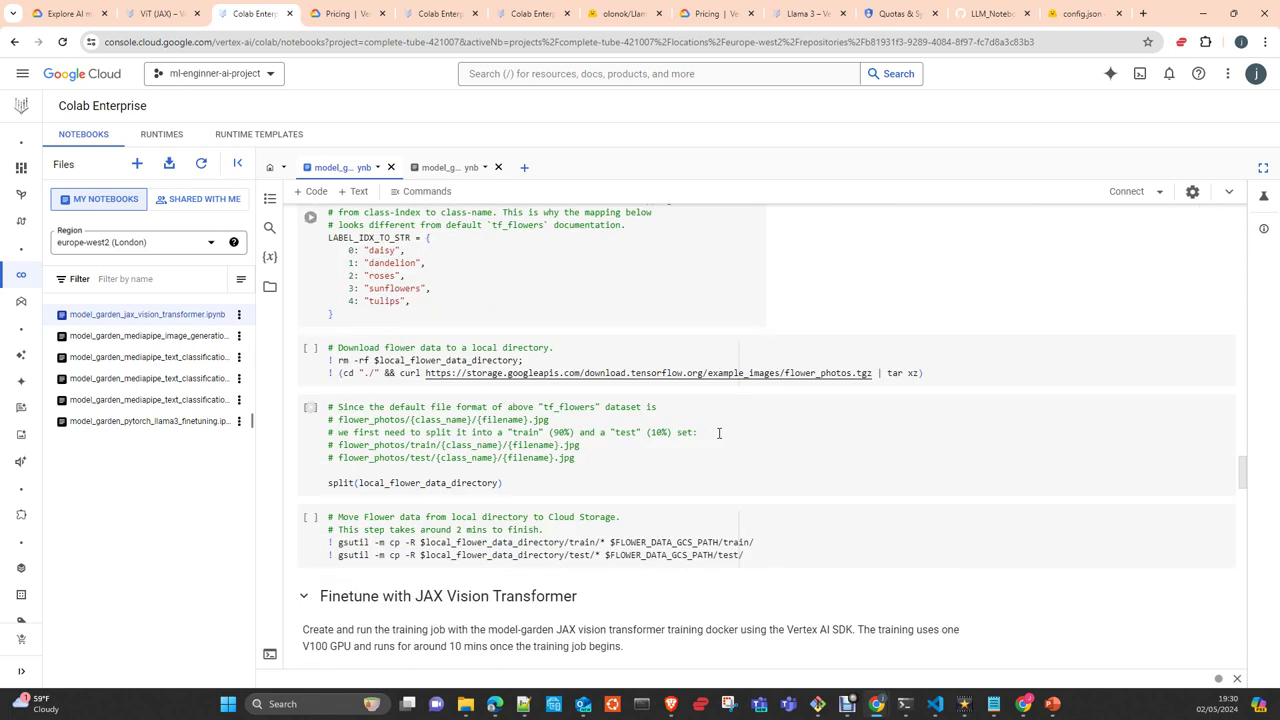
{"action": "scroll", "coordinate": [709, 416], "scroll_direction": "up", "scroll_amount": 3}
{"action": "scroll", "coordinate": [709, 416], "scroll_direction": "up", "scroll_amount": 1}
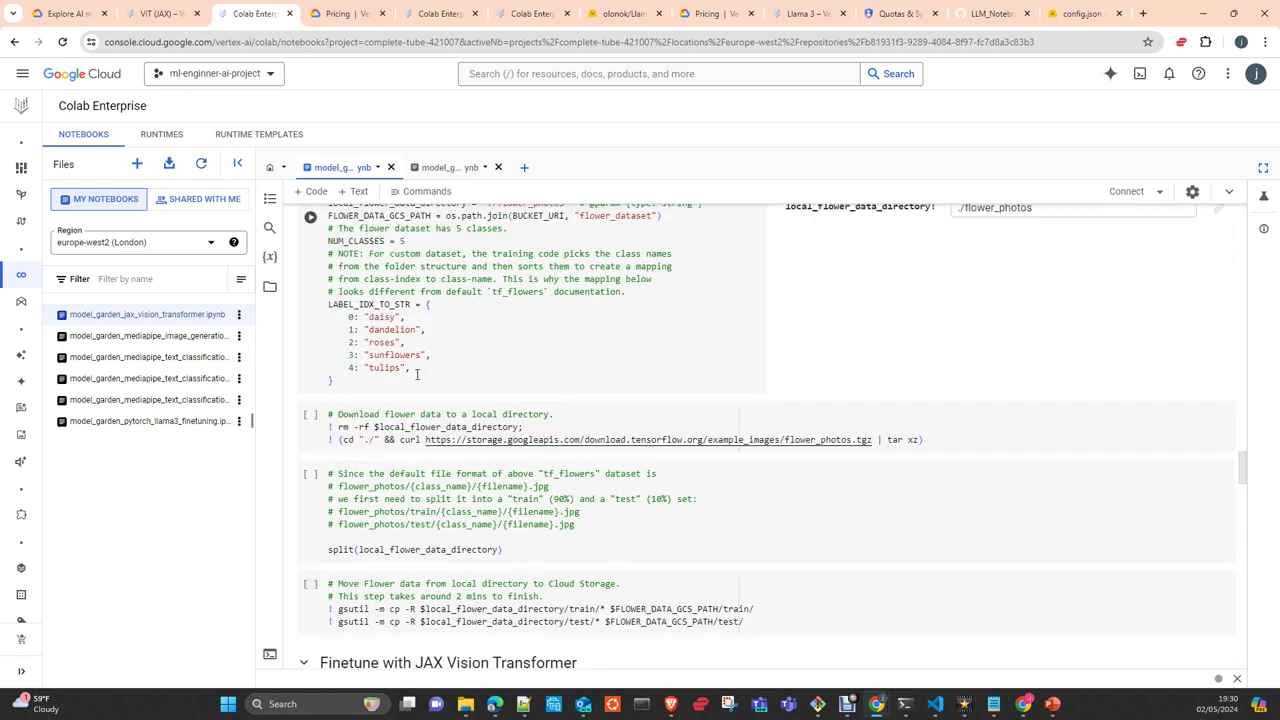
{"action": "scroll", "coordinate": [430, 385], "scroll_direction": "up", "scroll_amount": 3}
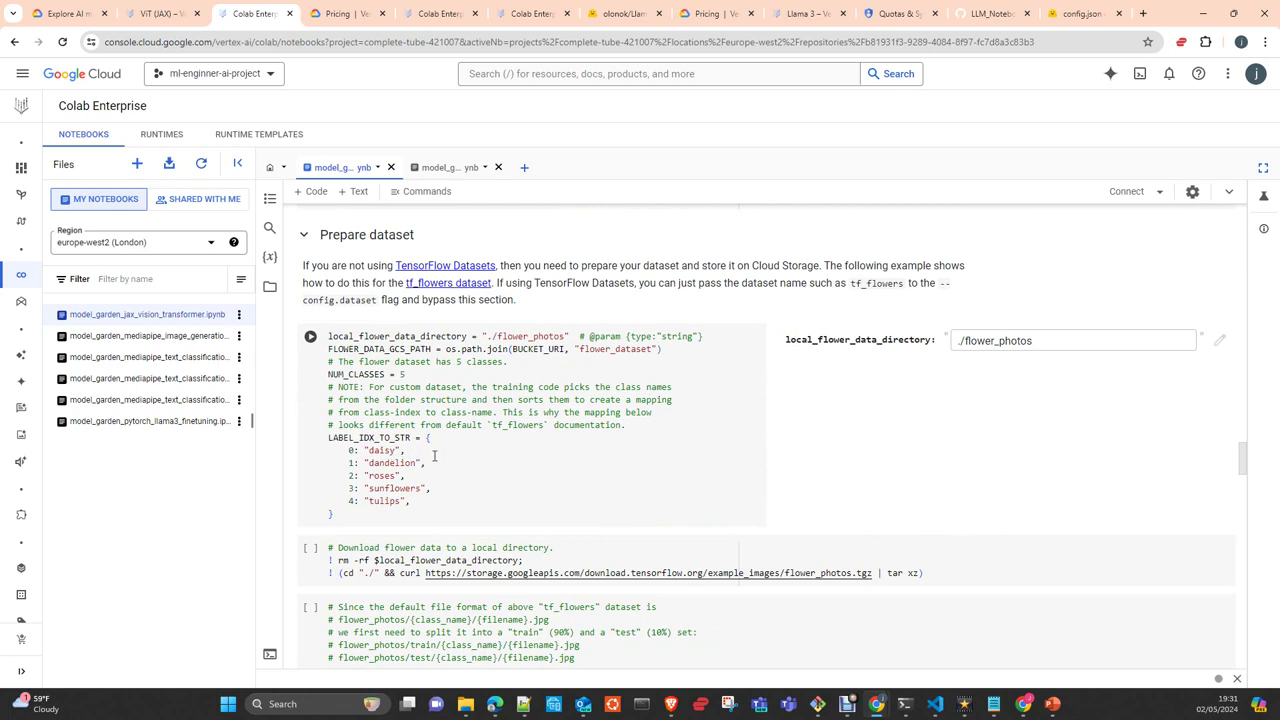
Review the flower data download, split and Cloud Storage copy, plus the JAX Vision Transformer docker arguments and training job's machine and accelerator settings
{"action": "scroll", "coordinate": [434, 456], "scroll_direction": "down", "scroll_amount": 9}
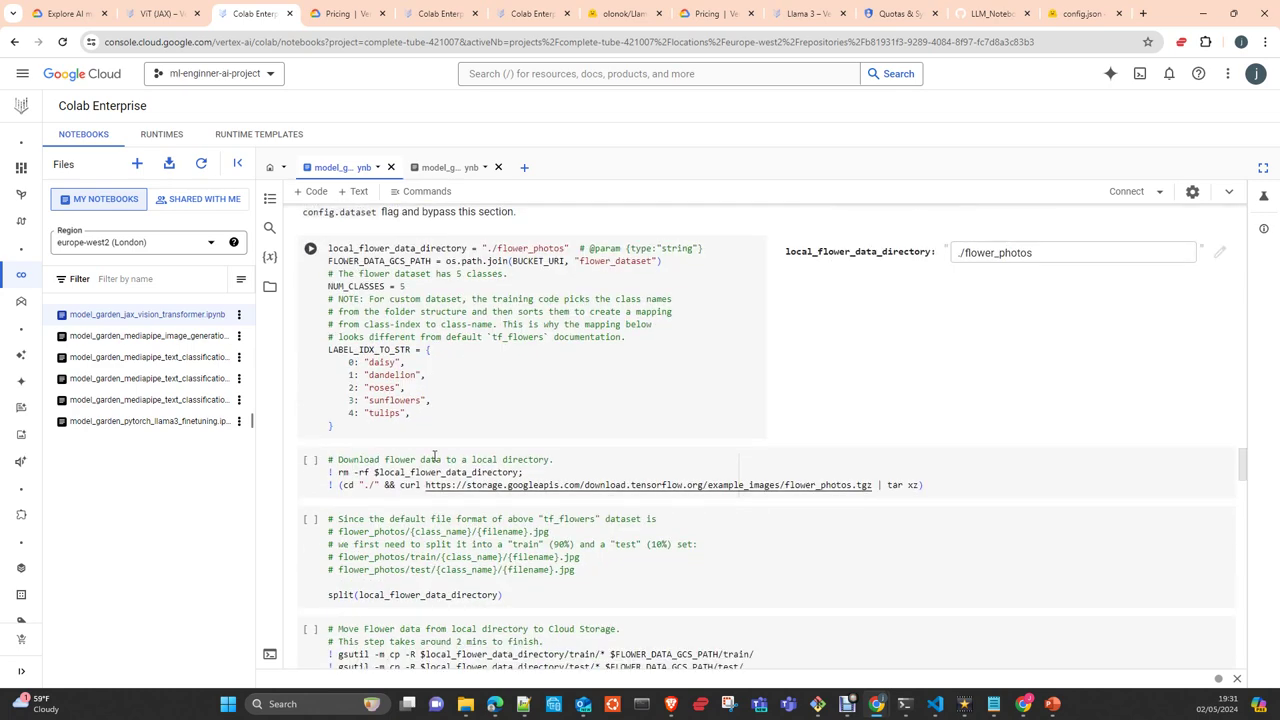
{"action": "scroll", "coordinate": [434, 459], "scroll_direction": "down", "scroll_amount": 2}
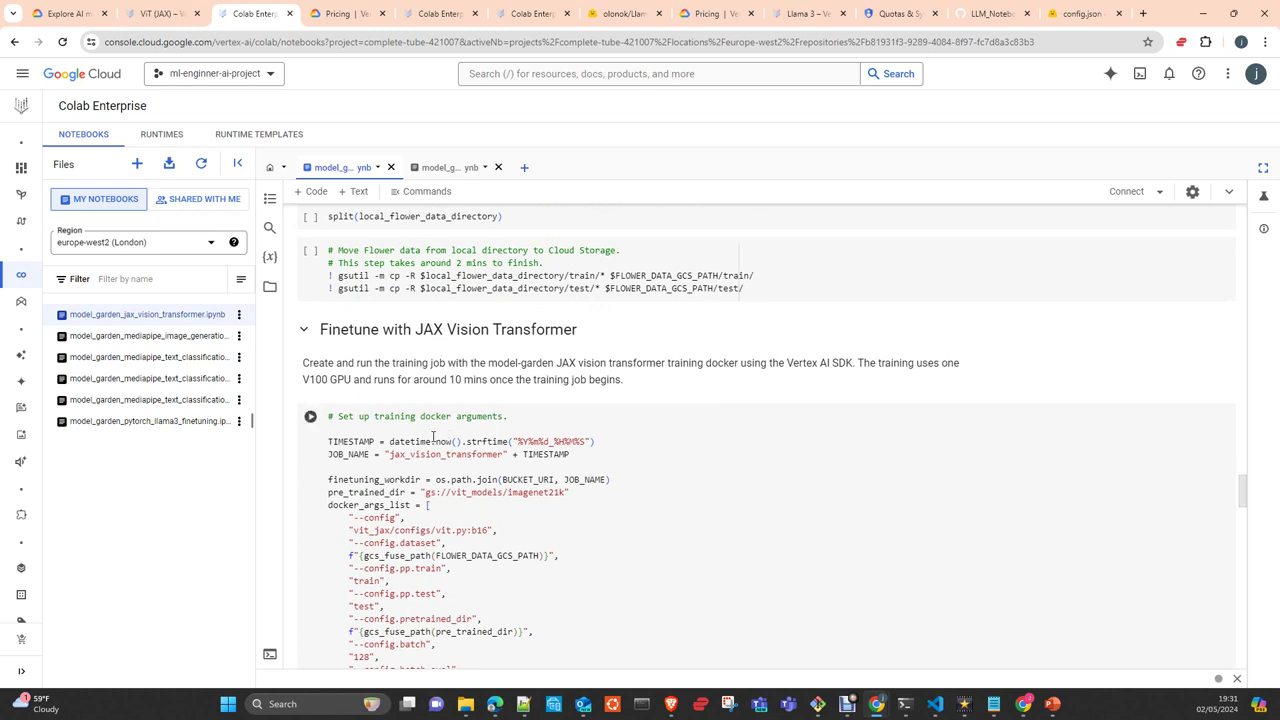
{"action": "scroll", "coordinate": [433, 437], "scroll_direction": "down", "scroll_amount": 2}
{"action": "scroll", "coordinate": [433, 437], "scroll_direction": "down", "scroll_amount": 14}
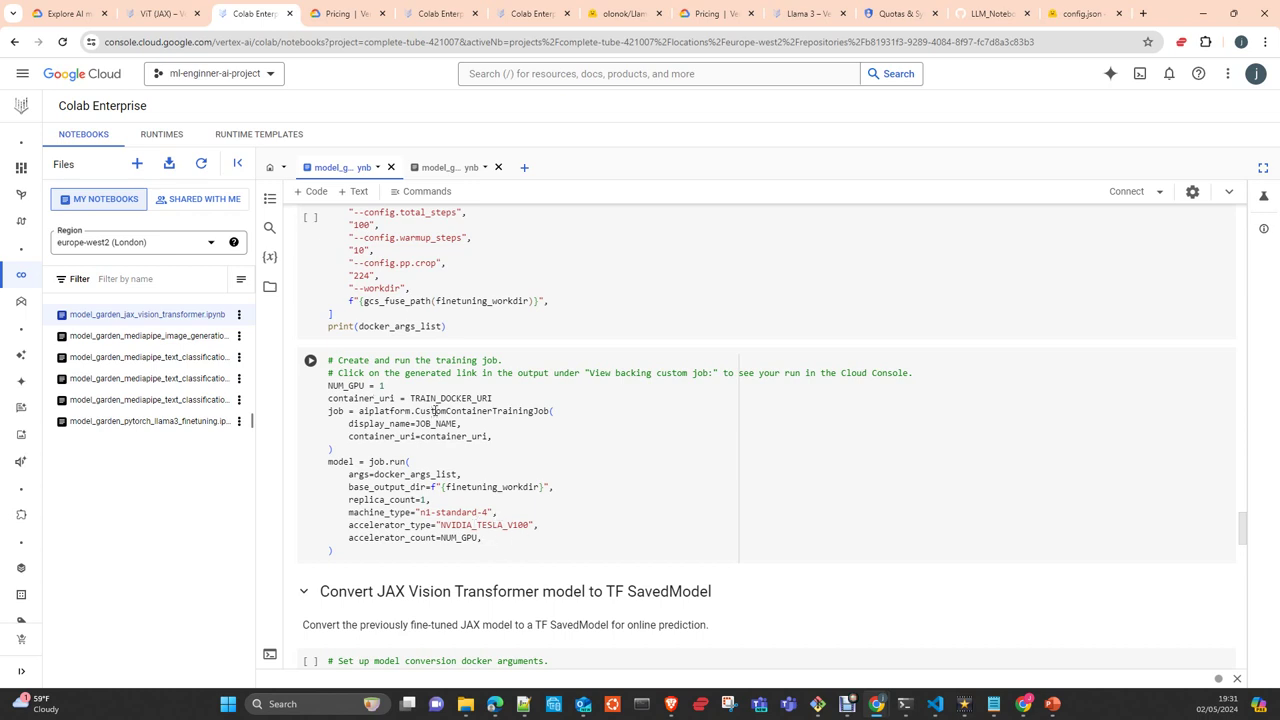
{"action": "scroll", "coordinate": [618, 470], "scroll_direction": "down", "scroll_amount": 2}
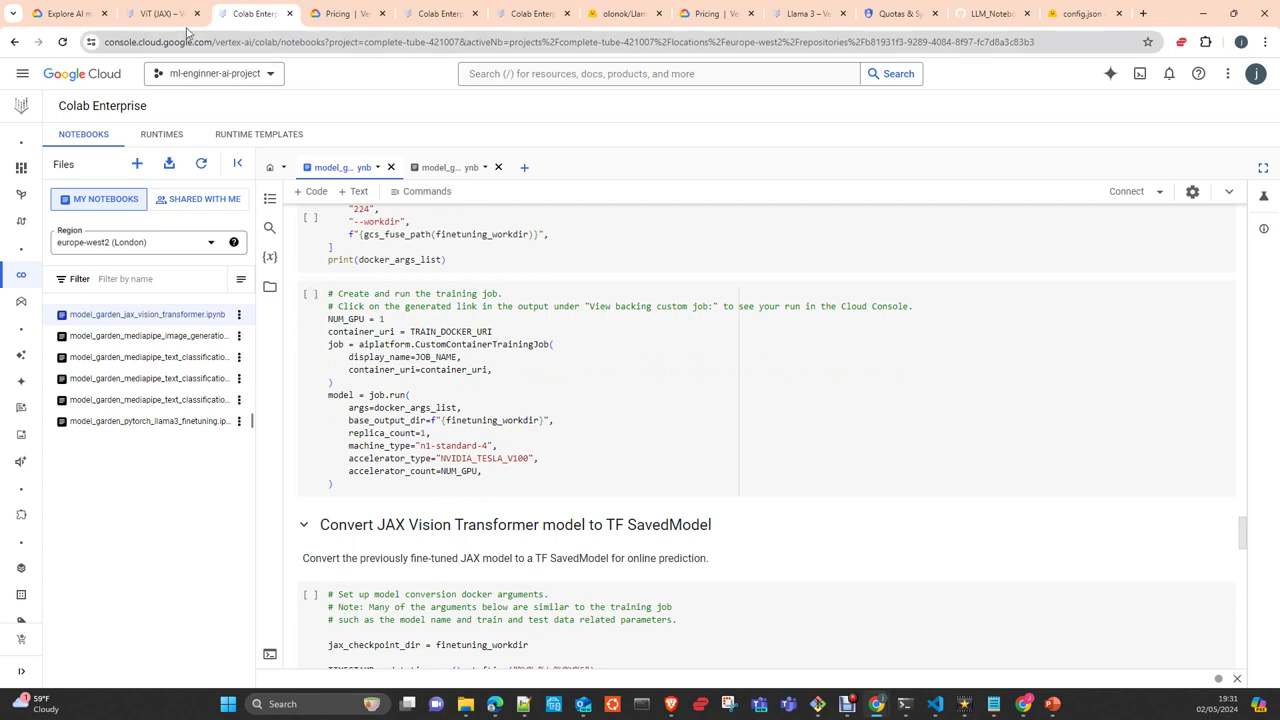
Return from the ViT (JAX) model page to the Model Garden gallery and show all fine-tunable models
{"action": "left_click", "coordinate": [152, 13]}
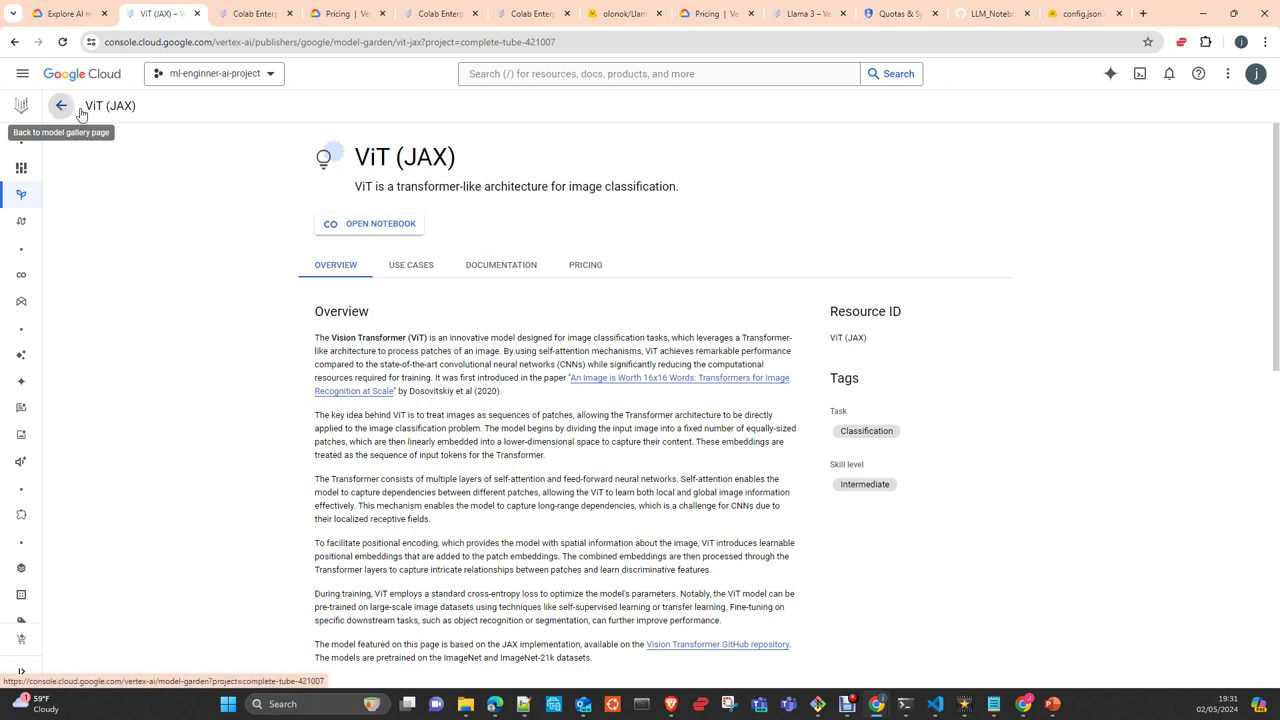
{"action": "left_click", "coordinate": [61, 105]}
{"action": "scroll", "coordinate": [564, 379], "scroll_direction": "down", "scroll_amount": 3}
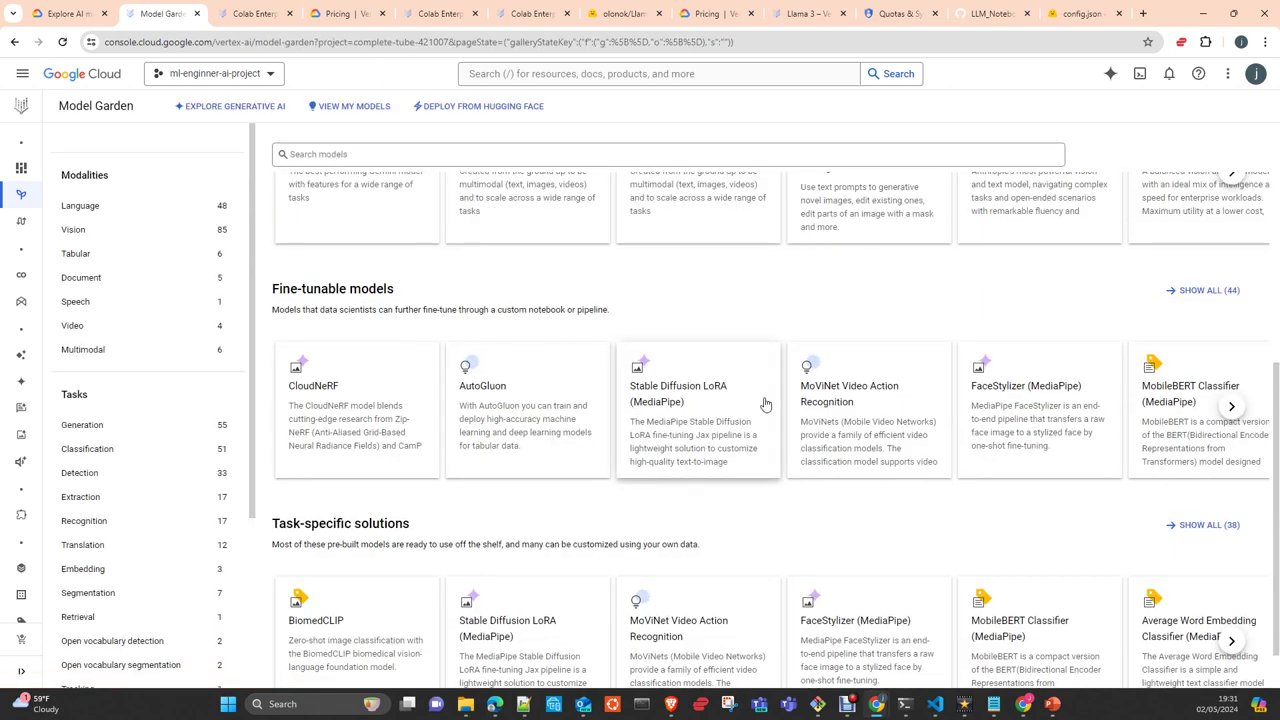
{"action": "left_click", "coordinate": [1211, 300]}
Browse the full set of fine-tunable model cards down to the Task-specific solutions section
{"action": "scroll", "coordinate": [523, 449], "scroll_direction": "down", "scroll_amount": 2}
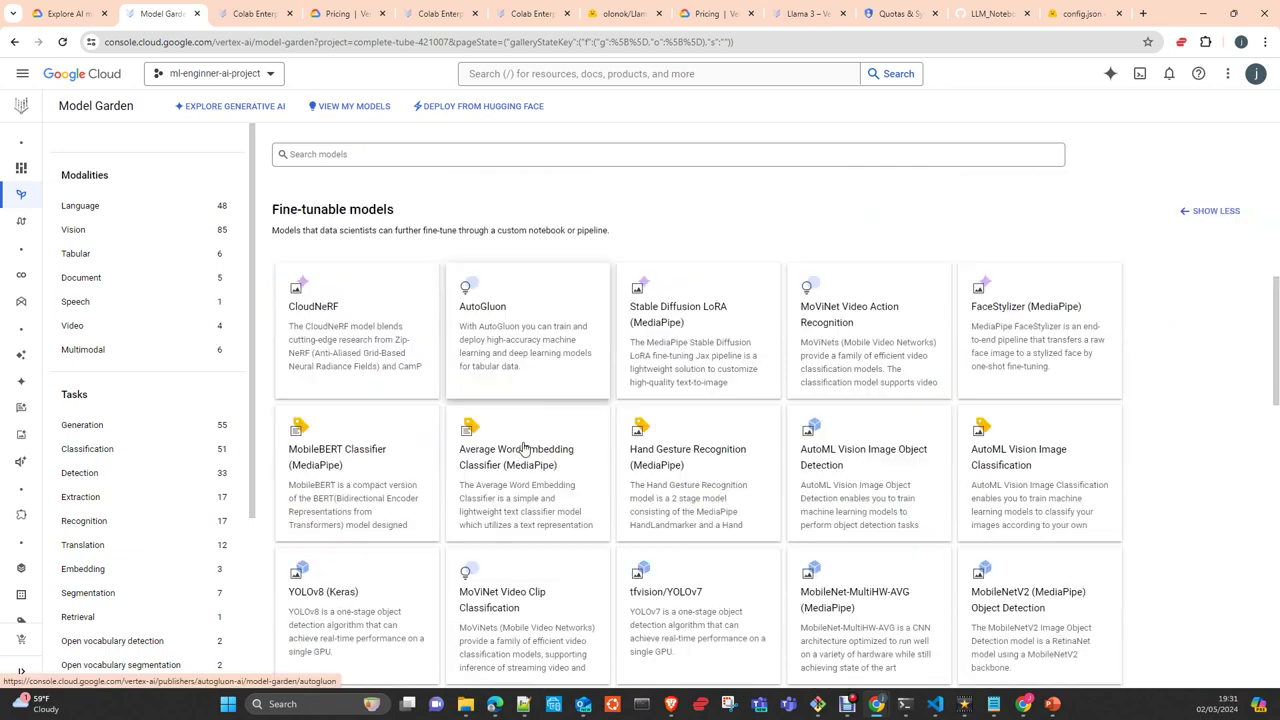
{"action": "scroll", "coordinate": [540, 449], "scroll_direction": "down", "scroll_amount": 2}
{"action": "scroll", "coordinate": [723, 449], "scroll_direction": "down", "scroll_amount": 2}
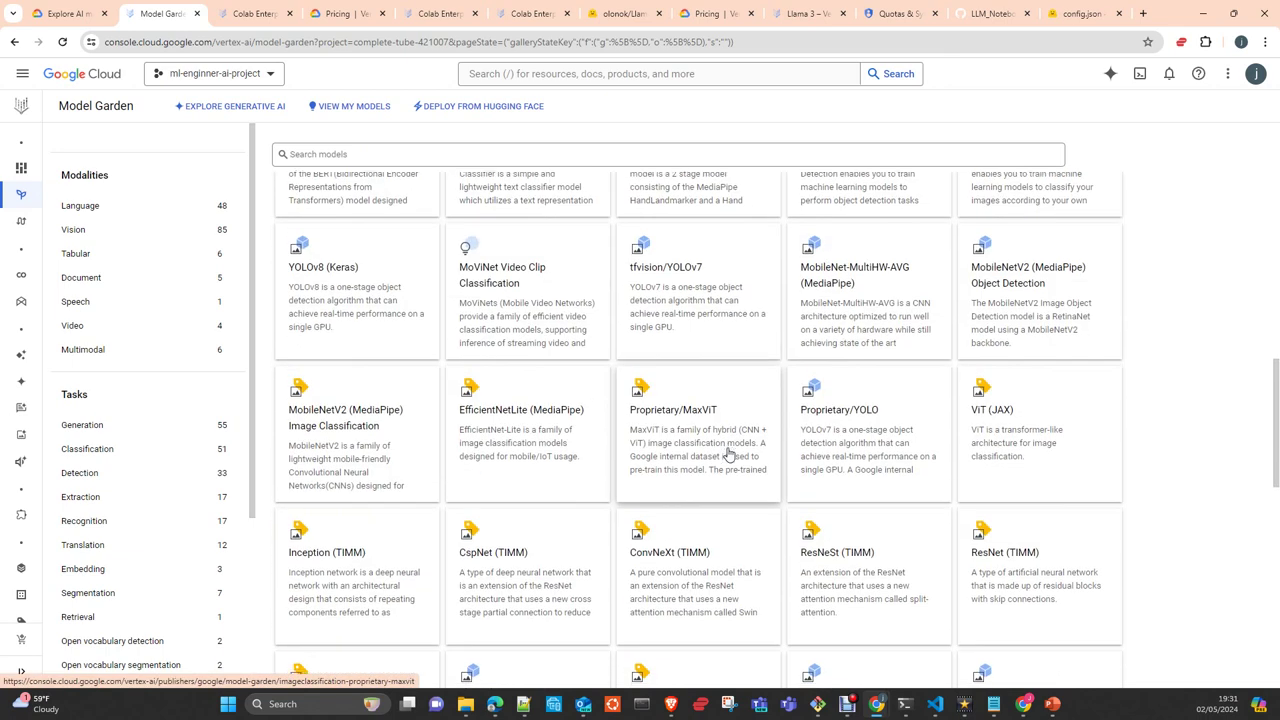
{"action": "scroll", "coordinate": [738, 454], "scroll_direction": "down", "scroll_amount": 5}
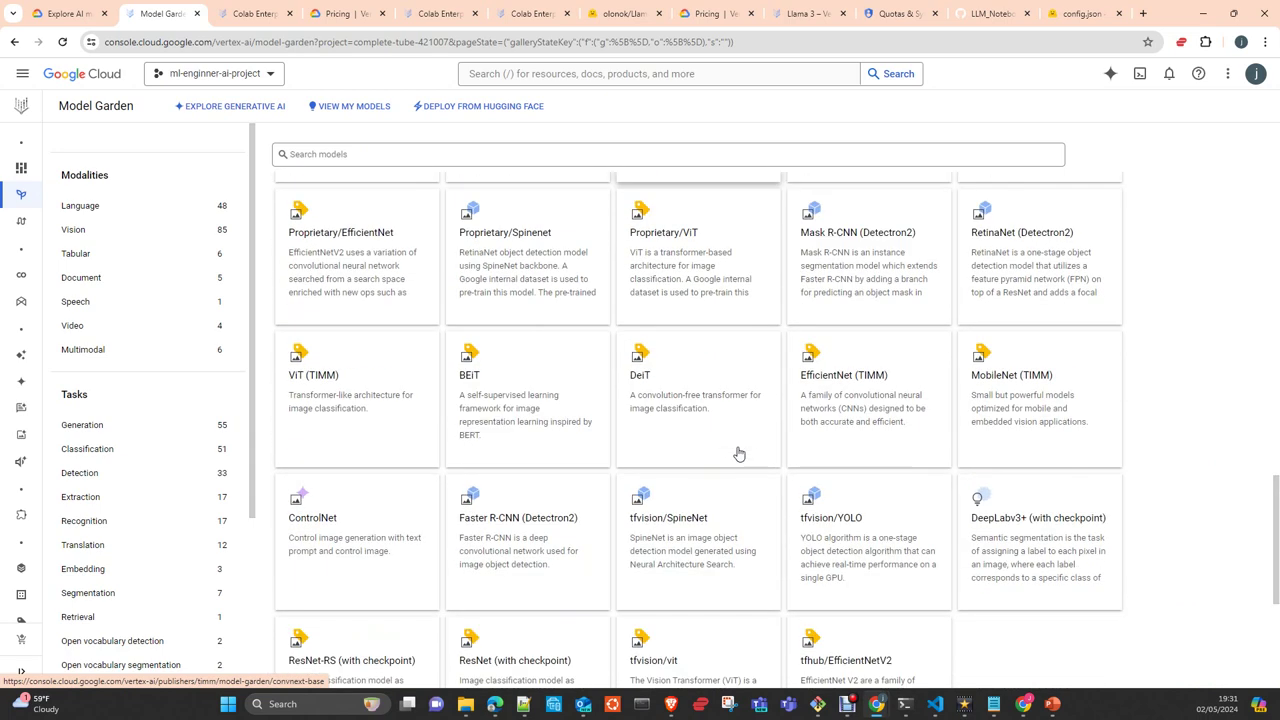
{"action": "scroll", "coordinate": [738, 454], "scroll_direction": "down", "scroll_amount": 1}
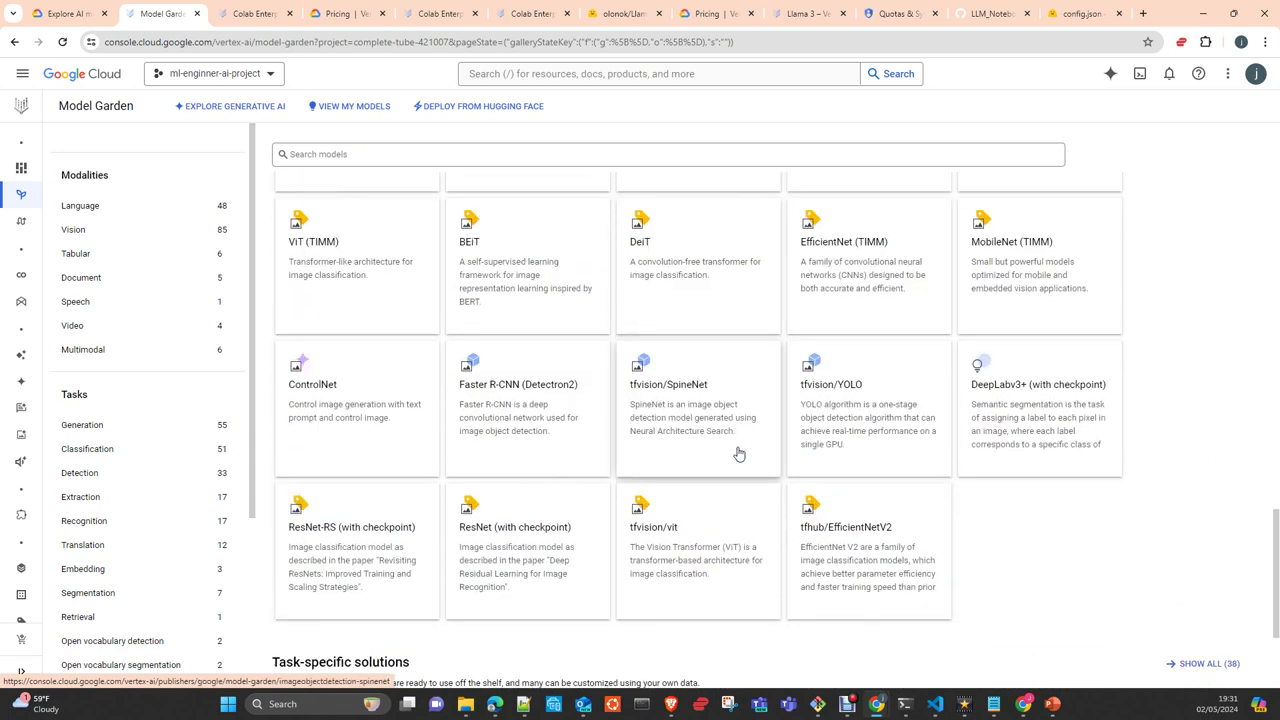
{"action": "scroll", "coordinate": [738, 454], "scroll_direction": "down", "scroll_amount": 2}
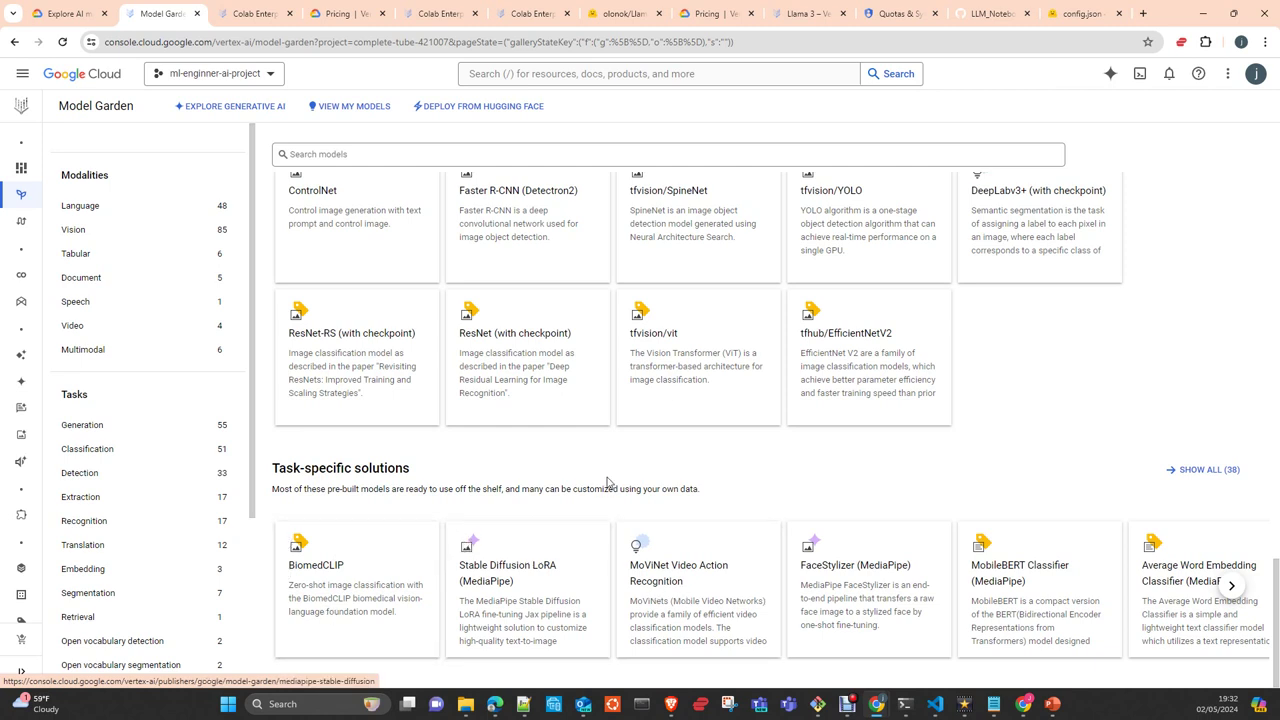
{"action": "scroll", "coordinate": [560, 315], "scroll_direction": "up", "scroll_amount": 3}
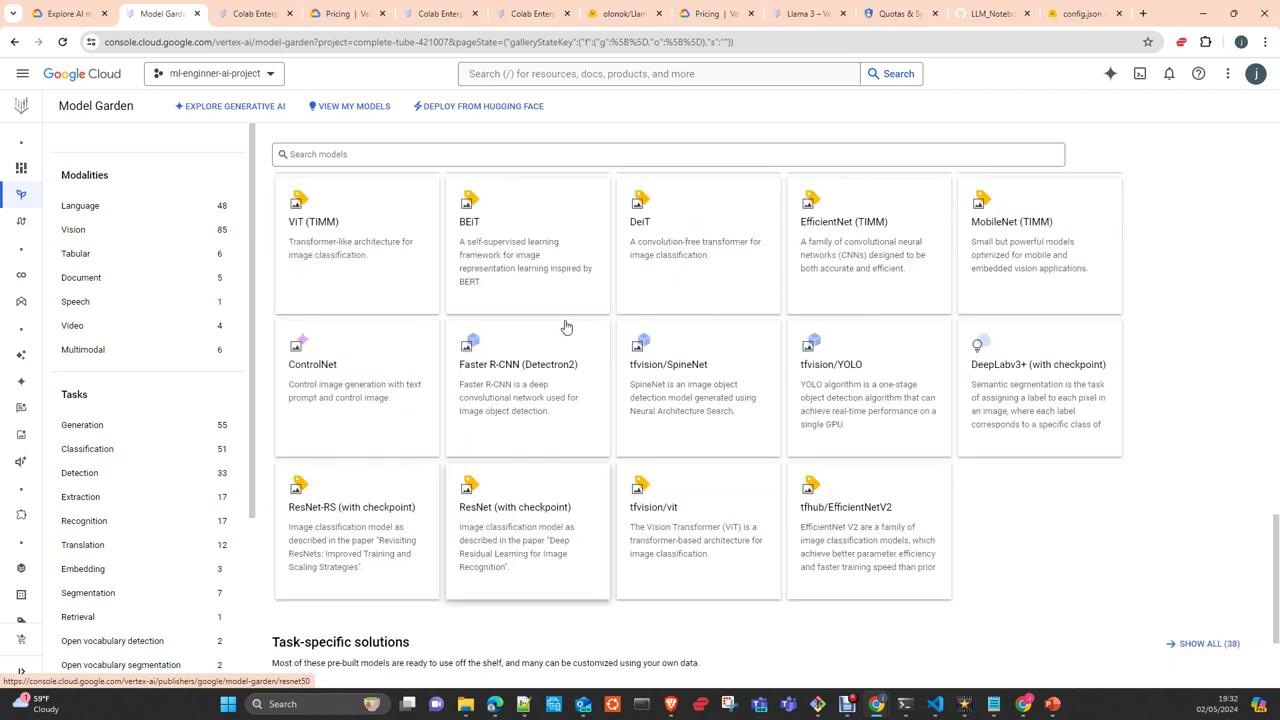
{"action": "scroll", "coordinate": [567, 328], "scroll_direction": "down", "scroll_amount": 3}
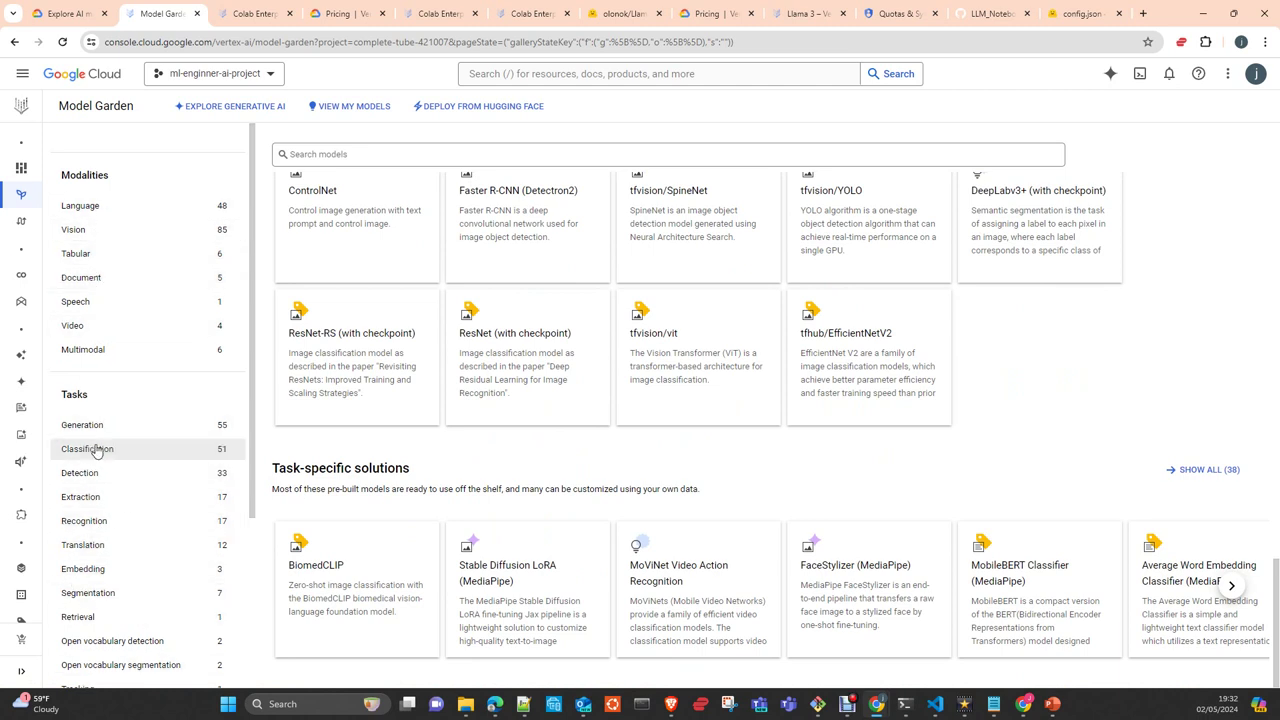
Filter the Model Garden by the Translation task and review the matching foundation models and task-specific solutions
{"action": "scroll", "coordinate": [194, 470], "scroll_direction": "down", "scroll_amount": 1}
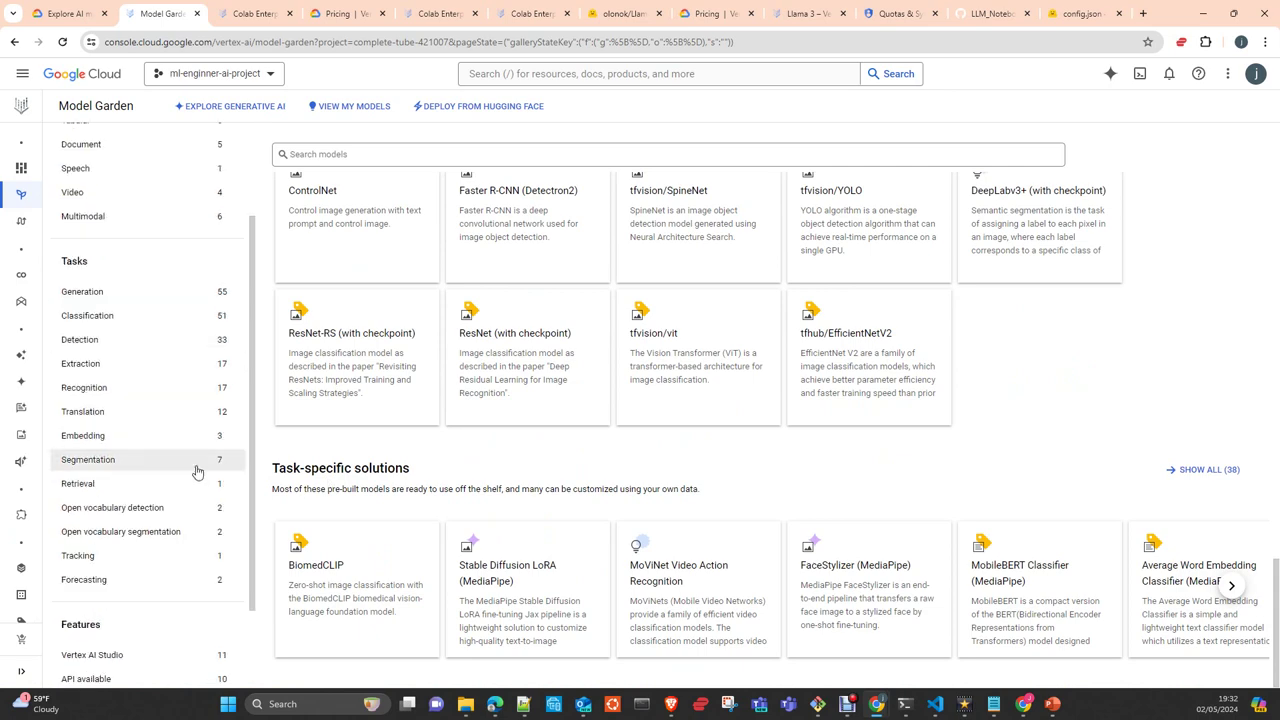
{"action": "left_click", "coordinate": [141, 420]}
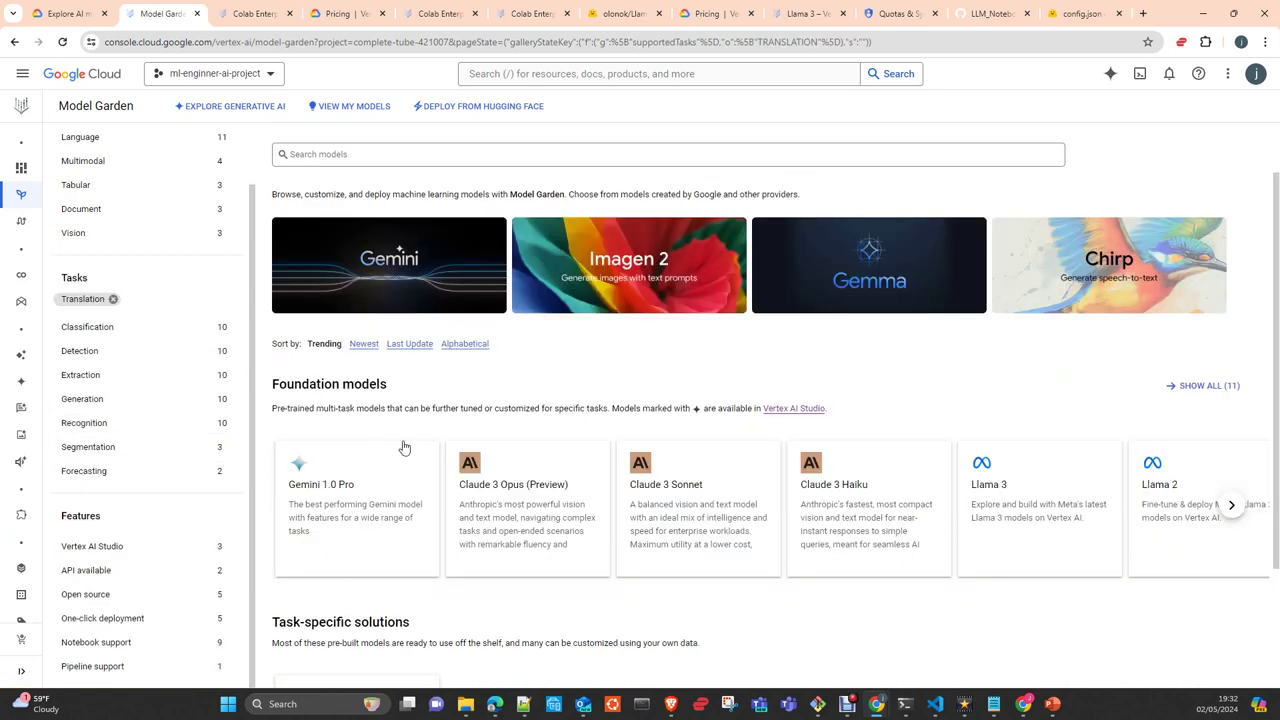
{"action": "scroll", "coordinate": [405, 449], "scroll_direction": "down", "scroll_amount": 2}
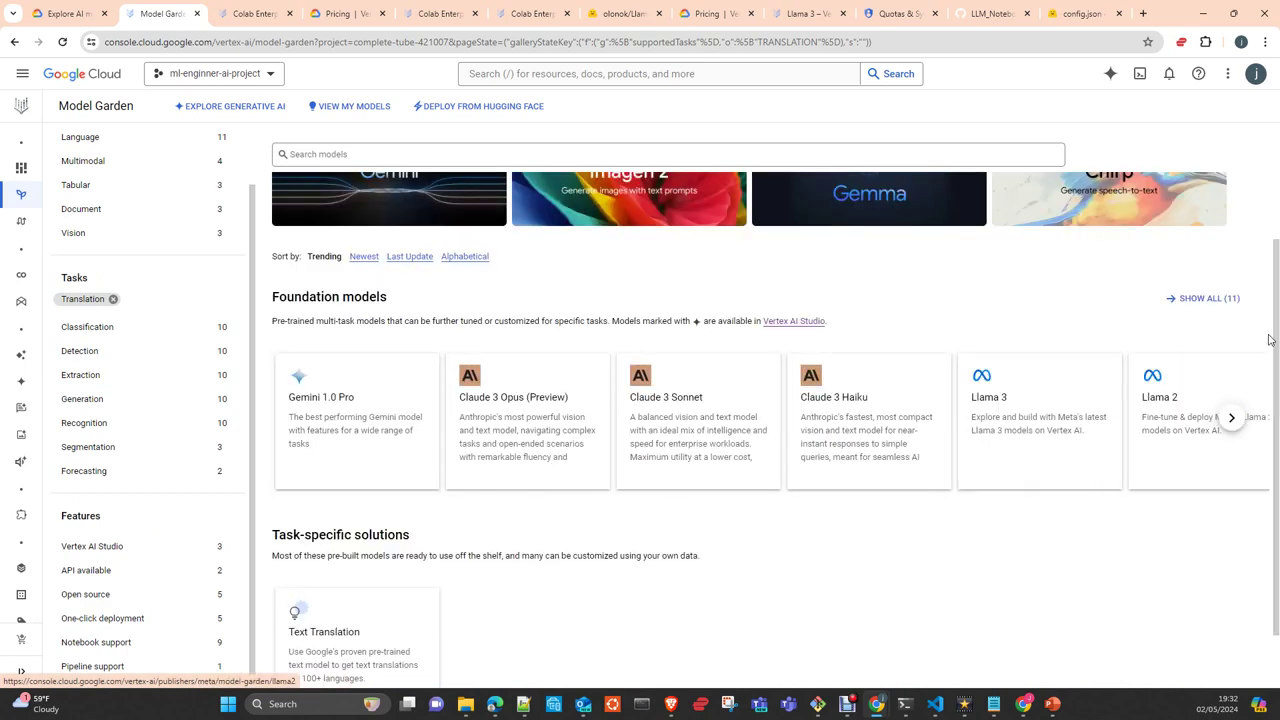
{"action": "scroll", "coordinate": [835, 467], "scroll_direction": "down", "scroll_amount": 1}
{"action": "scroll", "coordinate": [835, 467], "scroll_direction": "down", "scroll_amount": 1}
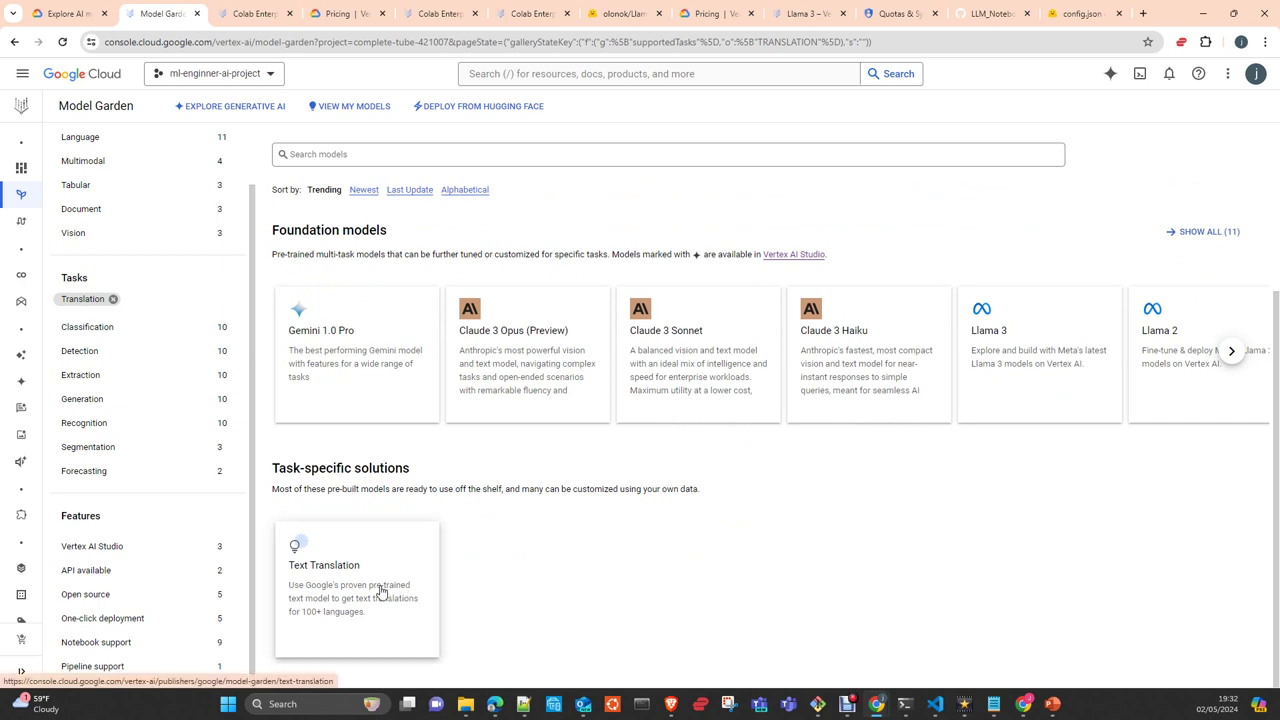
Replace the Translation task filter in Model Garden with the Classification task filter
{"action": "scroll", "coordinate": [617, 531], "scroll_direction": "up", "scroll_amount": 5}
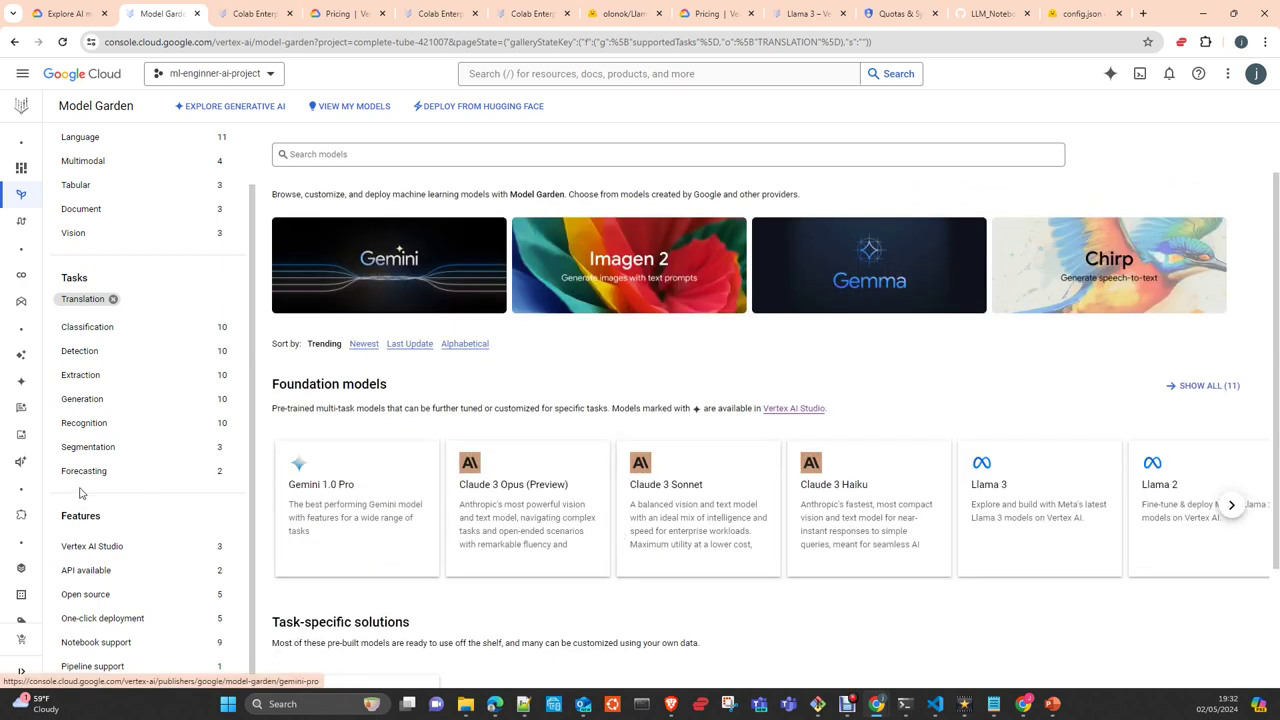
{"action": "scroll", "coordinate": [100, 491], "scroll_direction": "up", "scroll_amount": 2}
{"action": "scroll", "coordinate": [128, 491], "scroll_direction": "down", "scroll_amount": 2}
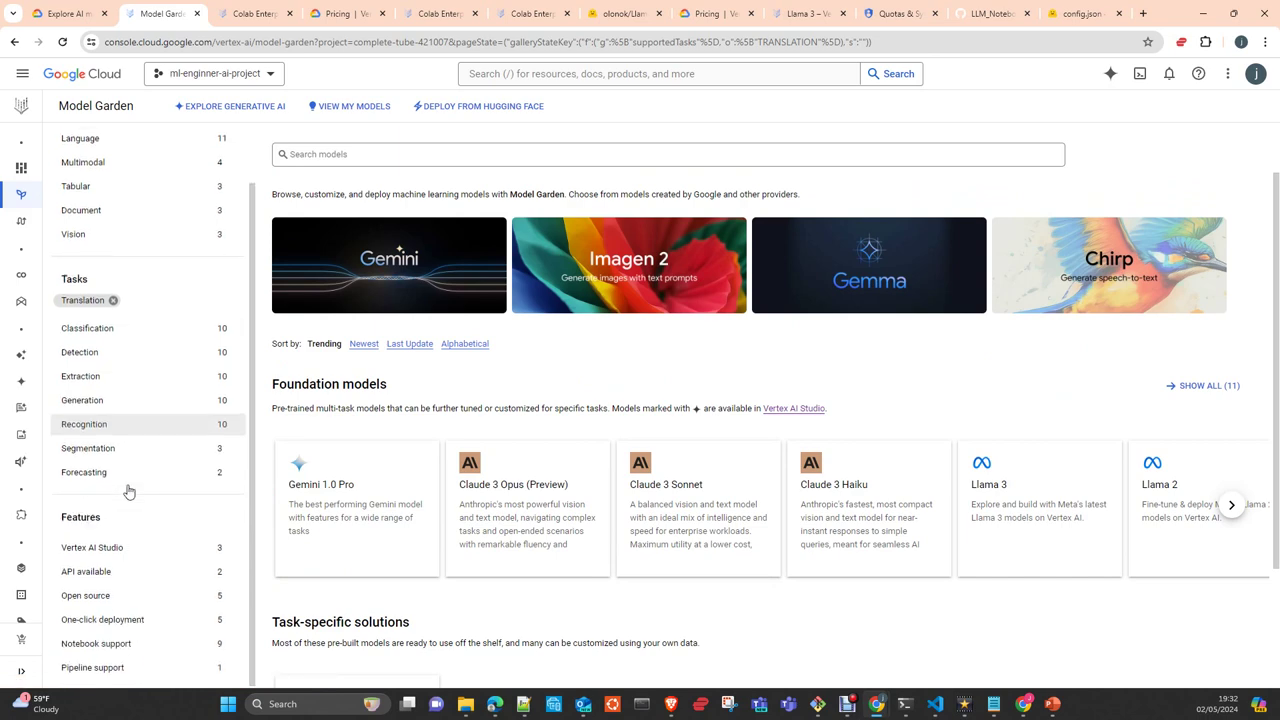
{"action": "scroll", "coordinate": [559, 561], "scroll_direction": "down", "scroll_amount": 4}
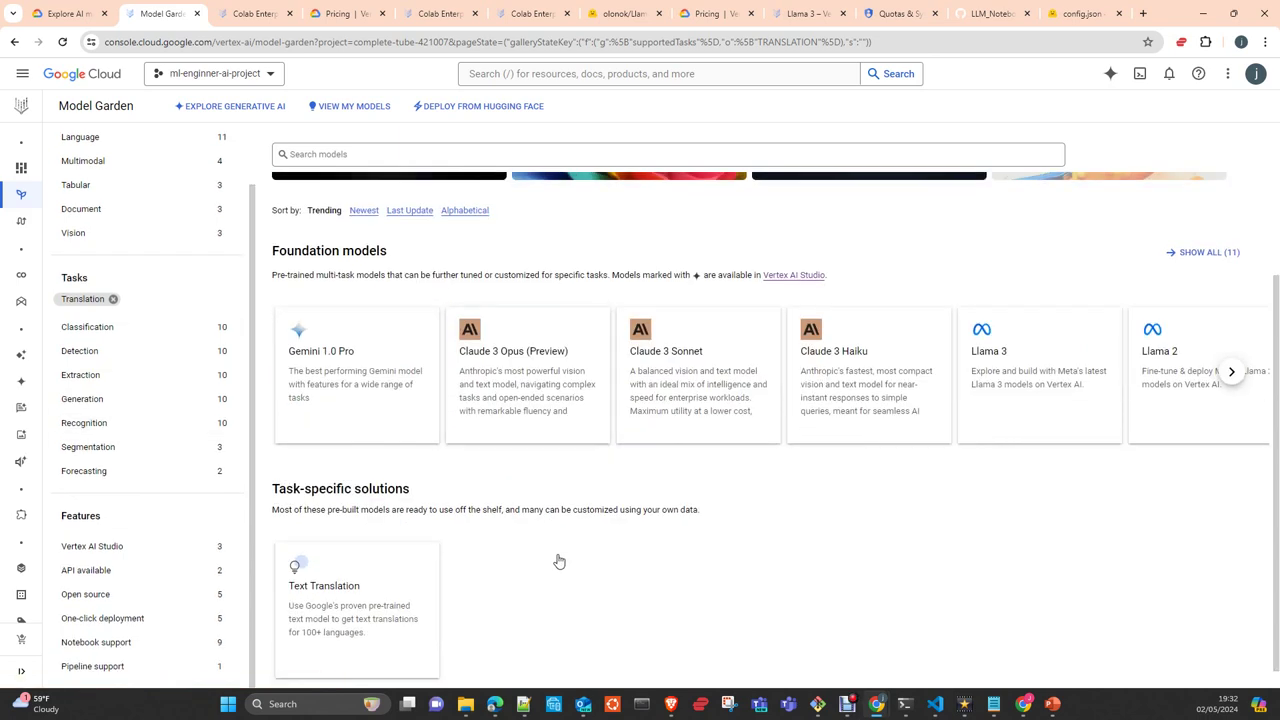
{"action": "left_click", "coordinate": [113, 299]}
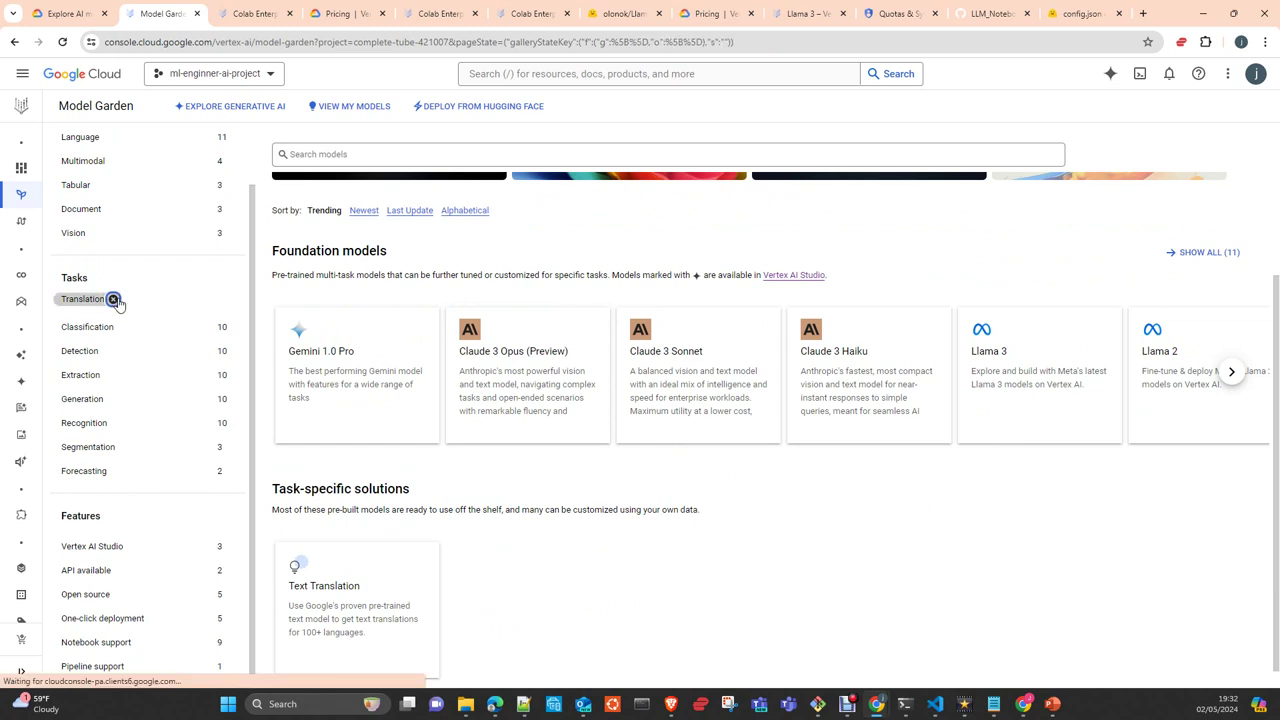
{"action": "left_click", "coordinate": [109, 390]}
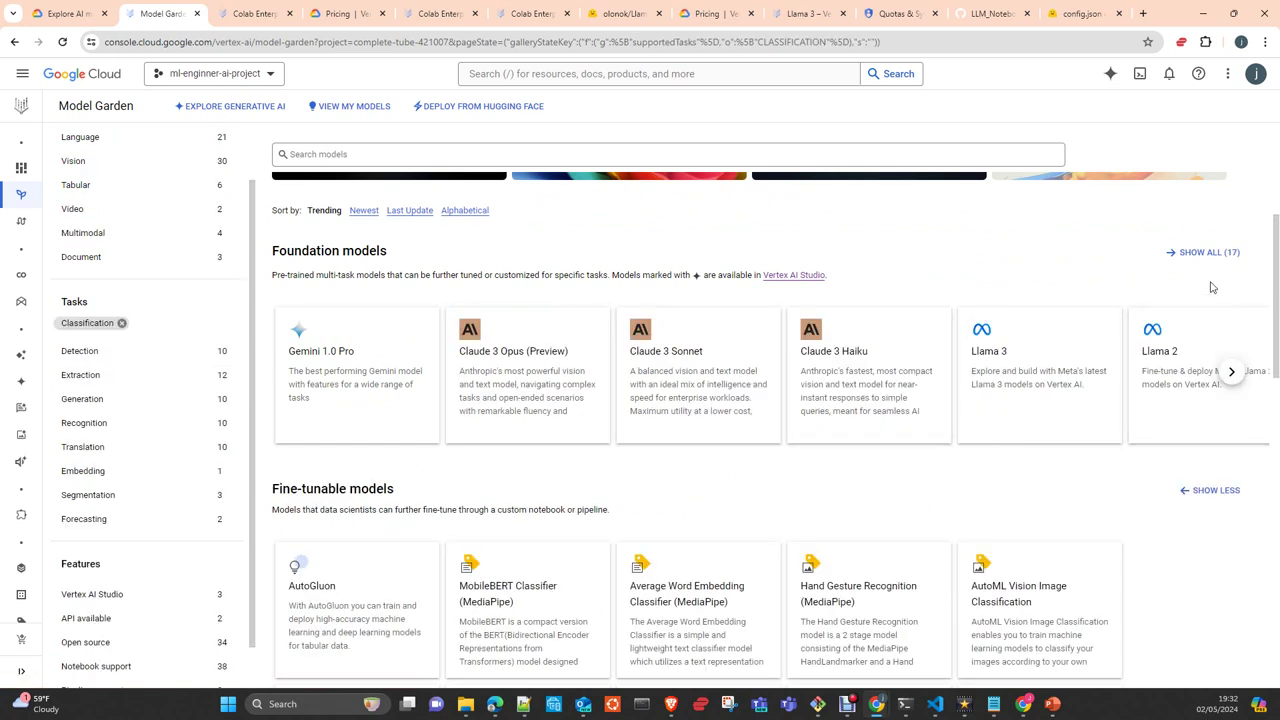
Look through the fine-tunable models for Classification and collapse that section to a single row
{"action": "scroll", "coordinate": [897, 357], "scroll_direction": "down", "scroll_amount": 5}
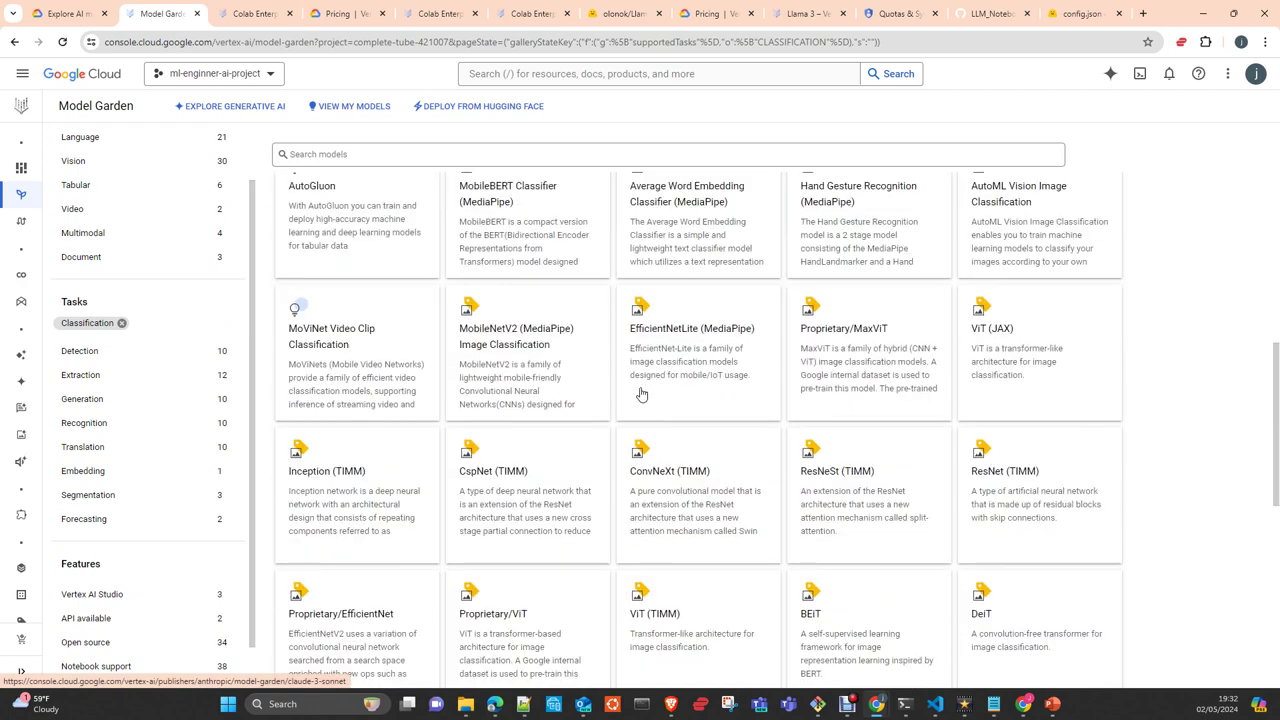
{"action": "scroll", "coordinate": [643, 395], "scroll_direction": "up", "scroll_amount": 3}
{"action": "scroll", "coordinate": [643, 395], "scroll_direction": "down", "scroll_amount": 2}
{"action": "scroll", "coordinate": [643, 395], "scroll_direction": "up", "scroll_amount": 2}
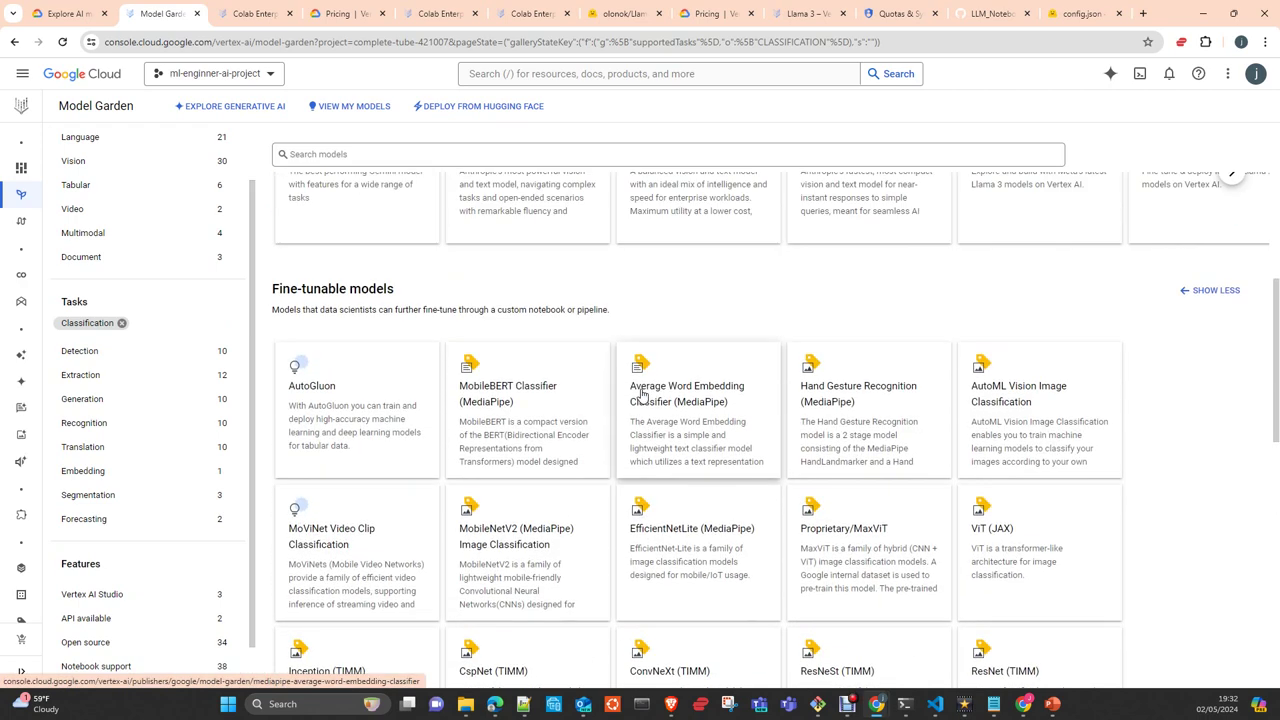
{"action": "left_click", "coordinate": [1212, 290]}
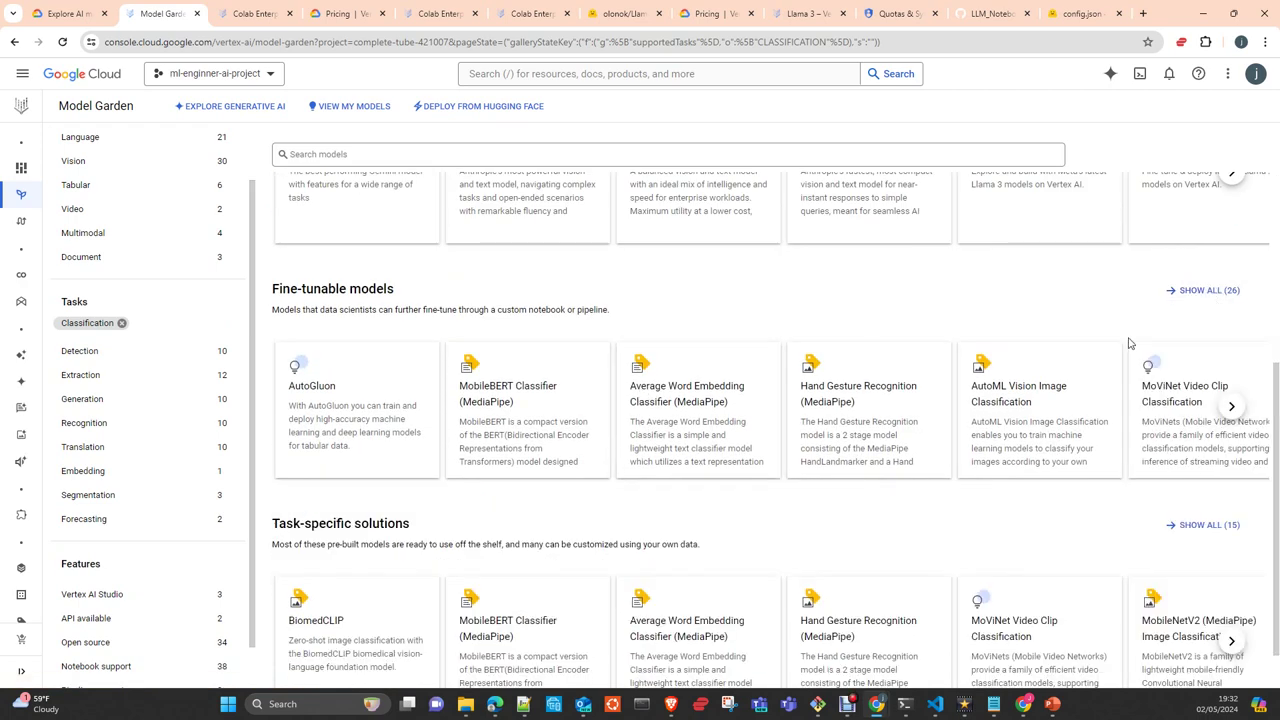
Compare the foundation, fine-tunable and task-specific sections for Classification, and expand the full list of fine-tunable models
{"action": "scroll", "coordinate": [699, 443], "scroll_direction": "up", "scroll_amount": 2}
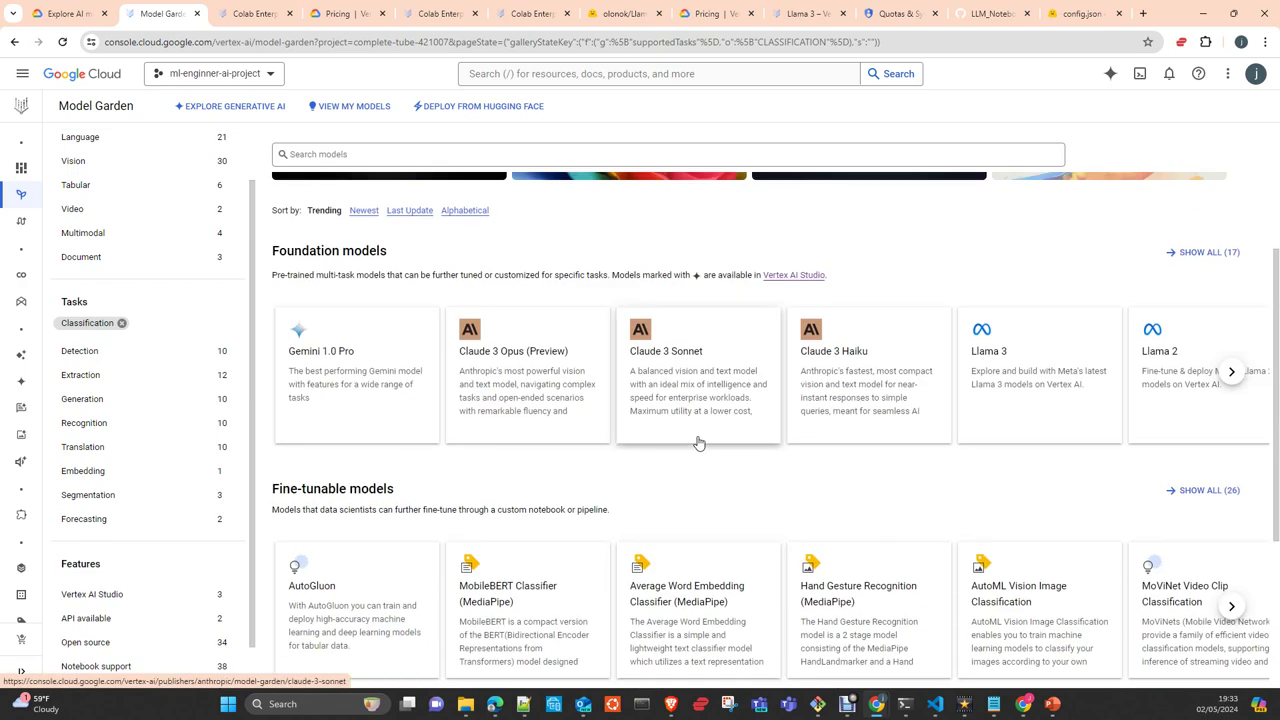
{"action": "scroll", "coordinate": [699, 443], "scroll_direction": "down", "scroll_amount": 1}
{"action": "scroll", "coordinate": [699, 443], "scroll_direction": "down", "scroll_amount": 3}
{"action": "scroll", "coordinate": [1054, 434], "scroll_direction": "up", "scroll_amount": 2}
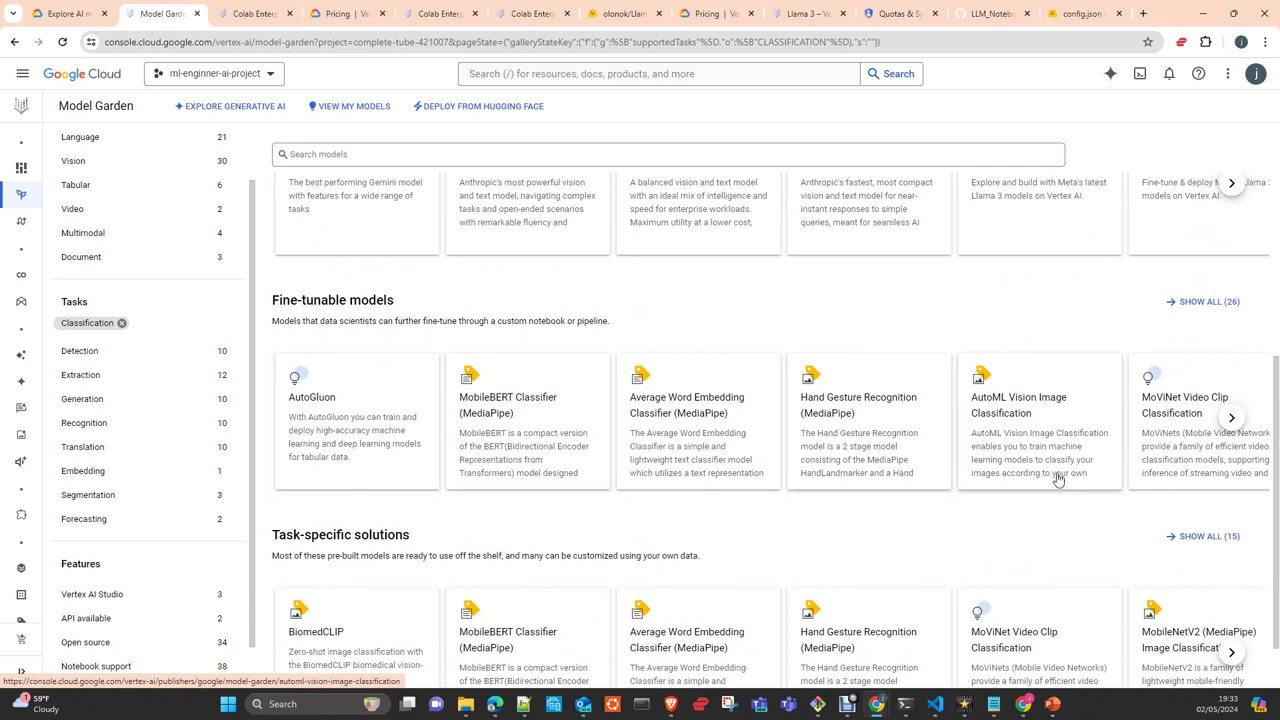
{"action": "scroll", "coordinate": [714, 490], "scroll_direction": "down", "scroll_amount": 1}
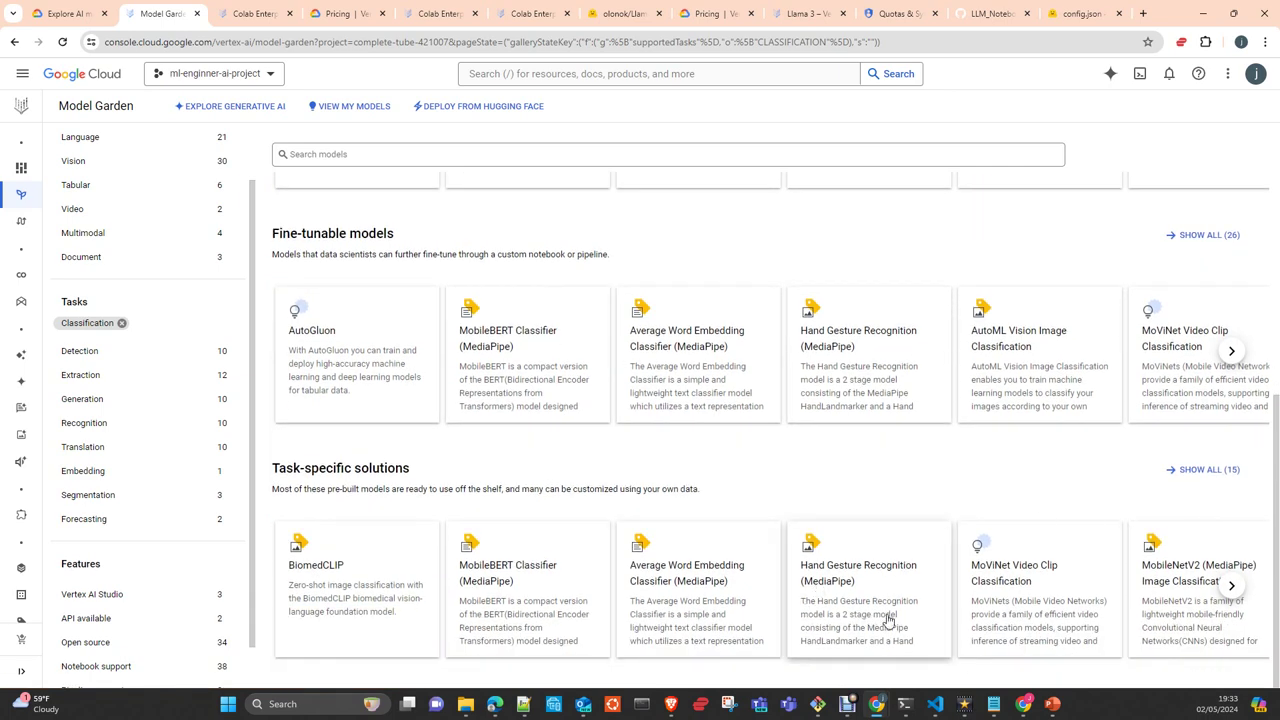
{"action": "scroll", "coordinate": [886, 614], "scroll_direction": "up", "scroll_amount": 3}
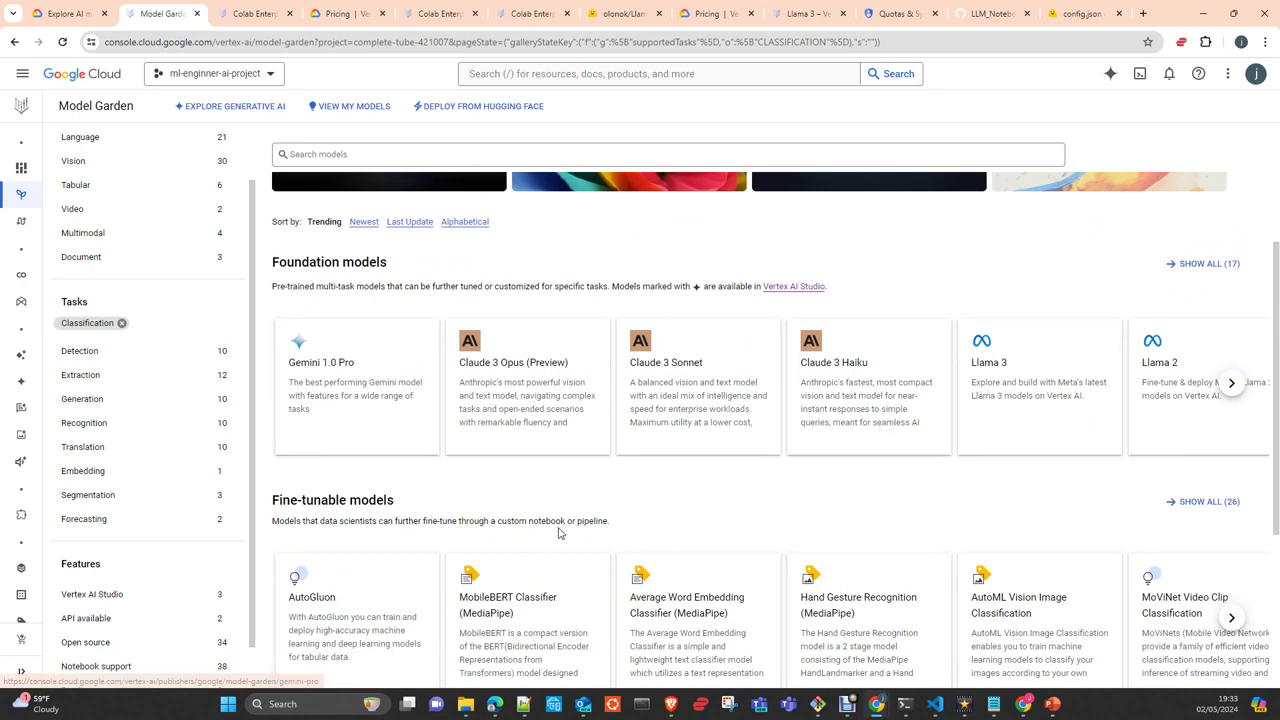
{"action": "scroll", "coordinate": [557, 523], "scroll_direction": "down", "scroll_amount": 2}
{"action": "scroll", "coordinate": [557, 523], "scroll_direction": "up", "scroll_amount": 2}
{"action": "scroll", "coordinate": [557, 523], "scroll_direction": "down", "scroll_amount": 1}
{"action": "scroll", "coordinate": [558, 532], "scroll_direction": "down", "scroll_amount": 1}
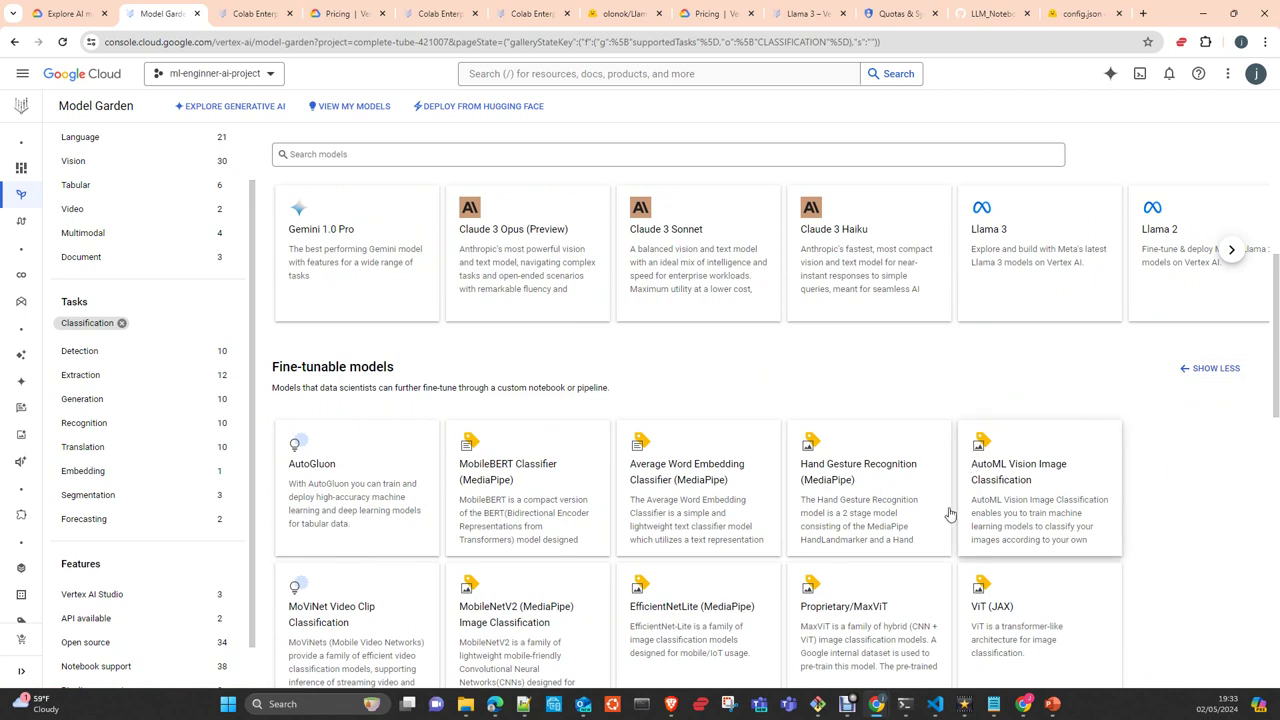
Examine the complete list of fine-tunable classification models, from AutoGluon down to tfhub/EfficientNetV2
{"action": "scroll", "coordinate": [950, 514], "scroll_direction": "down", "scroll_amount": 2}
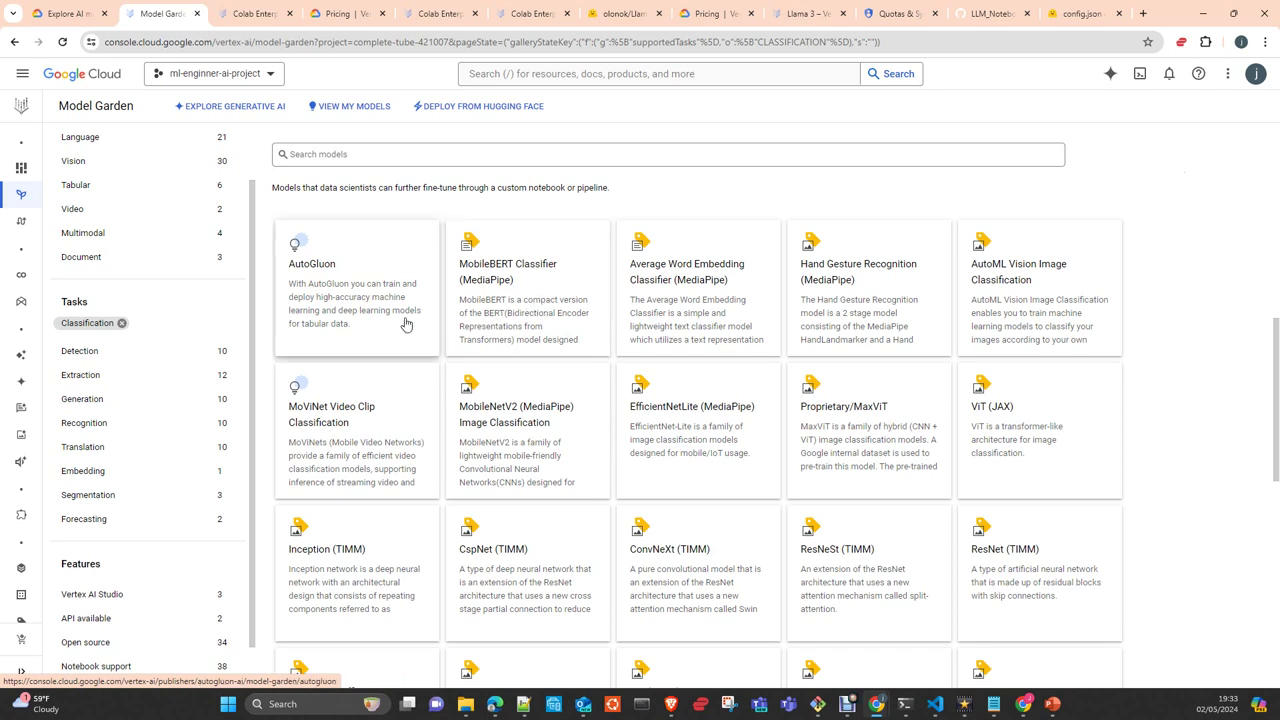
{"action": "scroll", "coordinate": [210, 460], "scroll_direction": "up", "scroll_amount": 2}
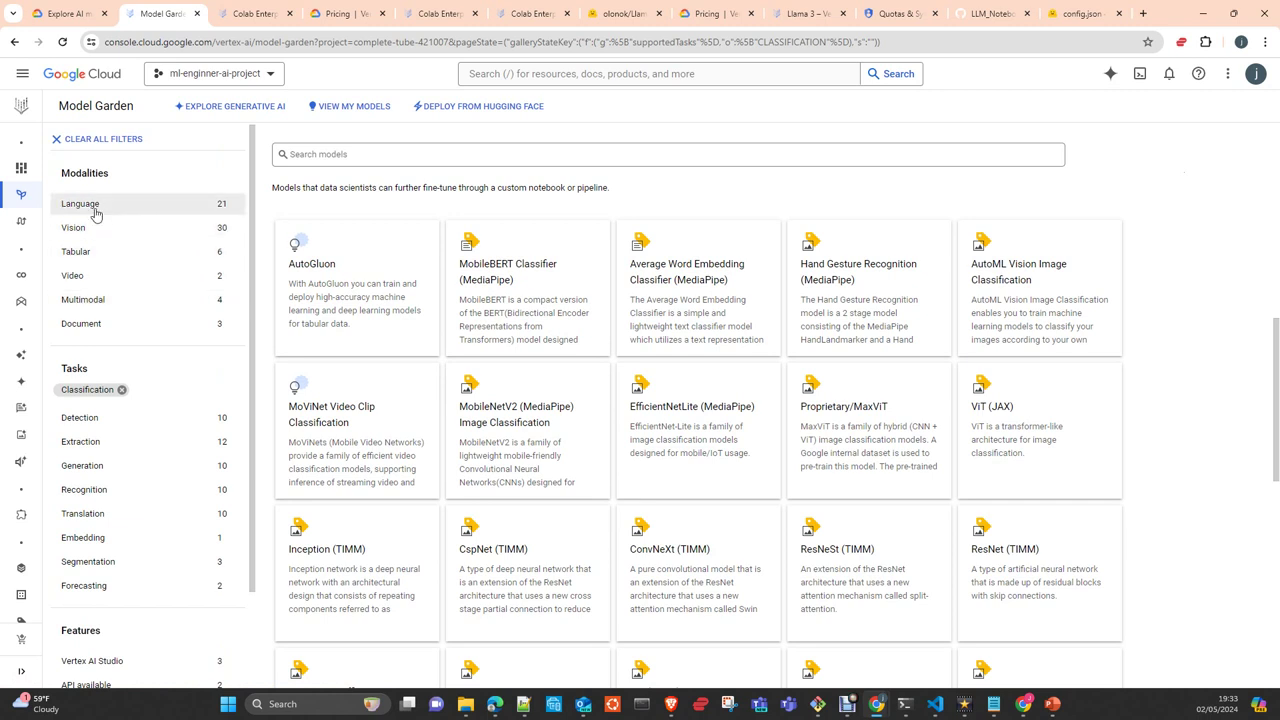
{"action": "scroll", "coordinate": [926, 470], "scroll_direction": "up", "scroll_amount": 2}
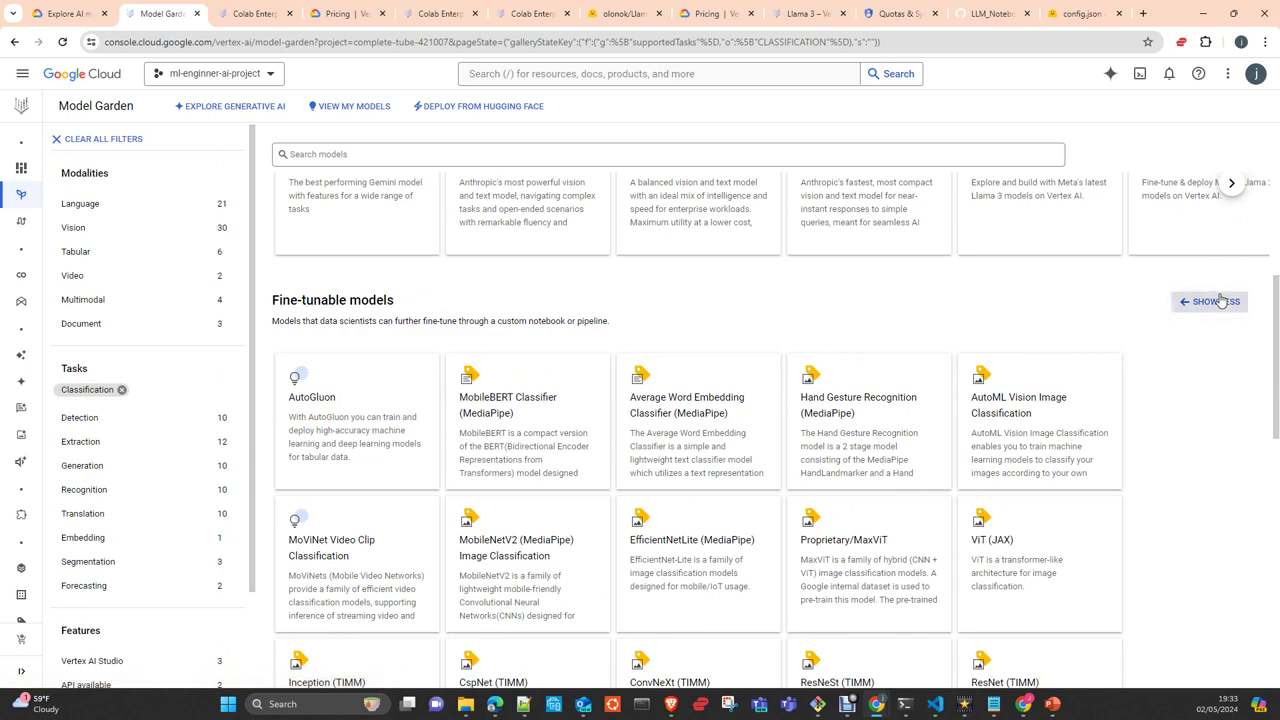
{"action": "left_click", "coordinate": [1220, 301]}
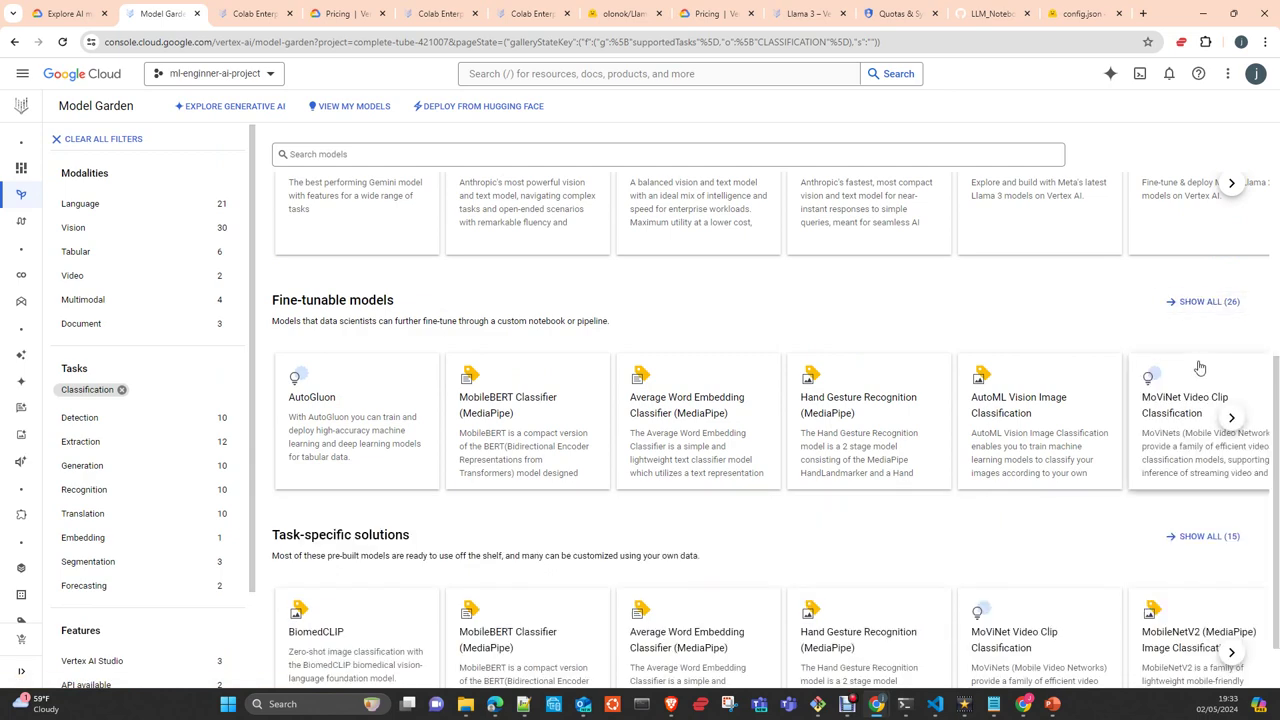
{"action": "left_click", "coordinate": [1190, 300]}
{"action": "scroll", "coordinate": [857, 443], "scroll_direction": "down", "scroll_amount": 4}
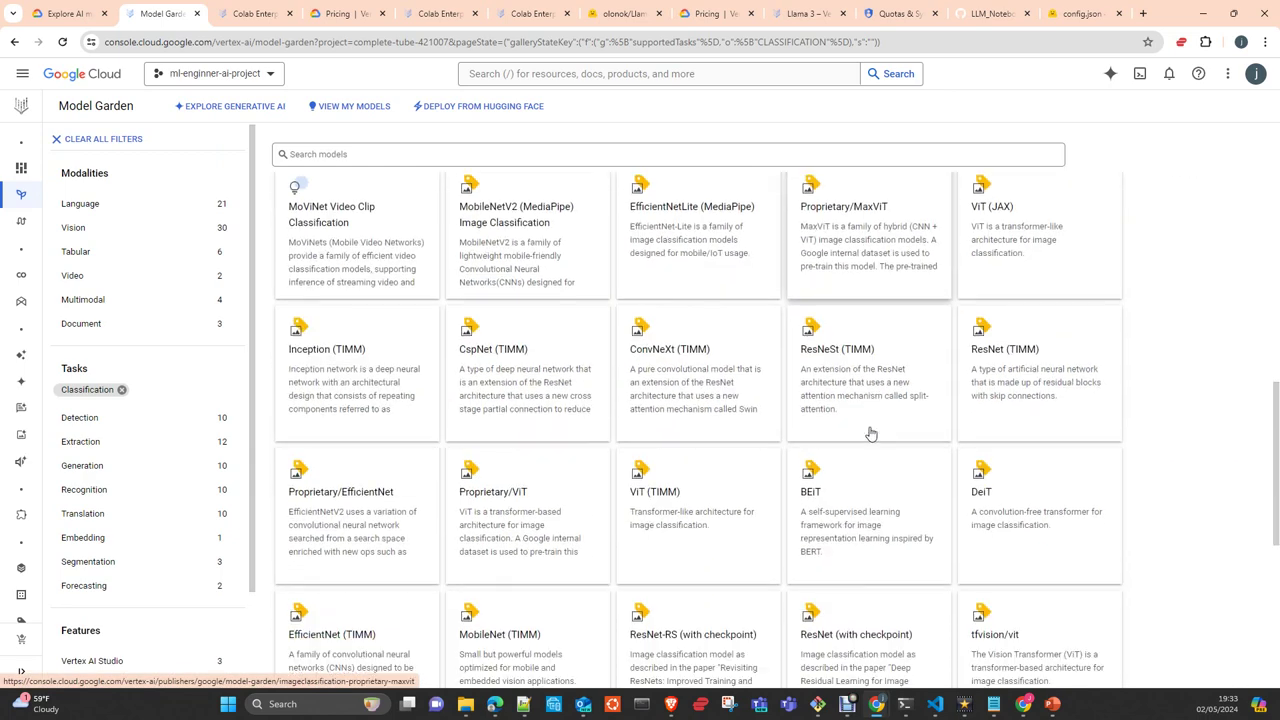
{"action": "scroll", "coordinate": [909, 413], "scroll_direction": "down", "scroll_amount": 2}
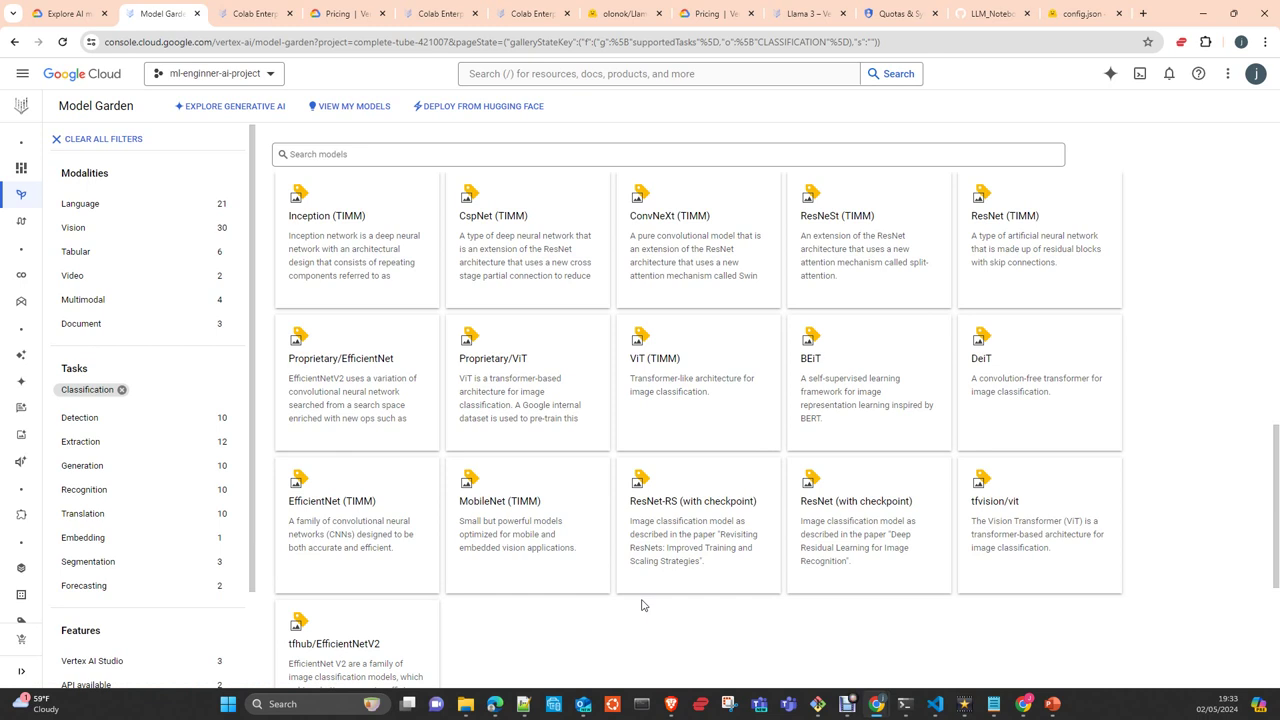
{"action": "scroll", "coordinate": [641, 605], "scroll_direction": "up", "scroll_amount": 3}
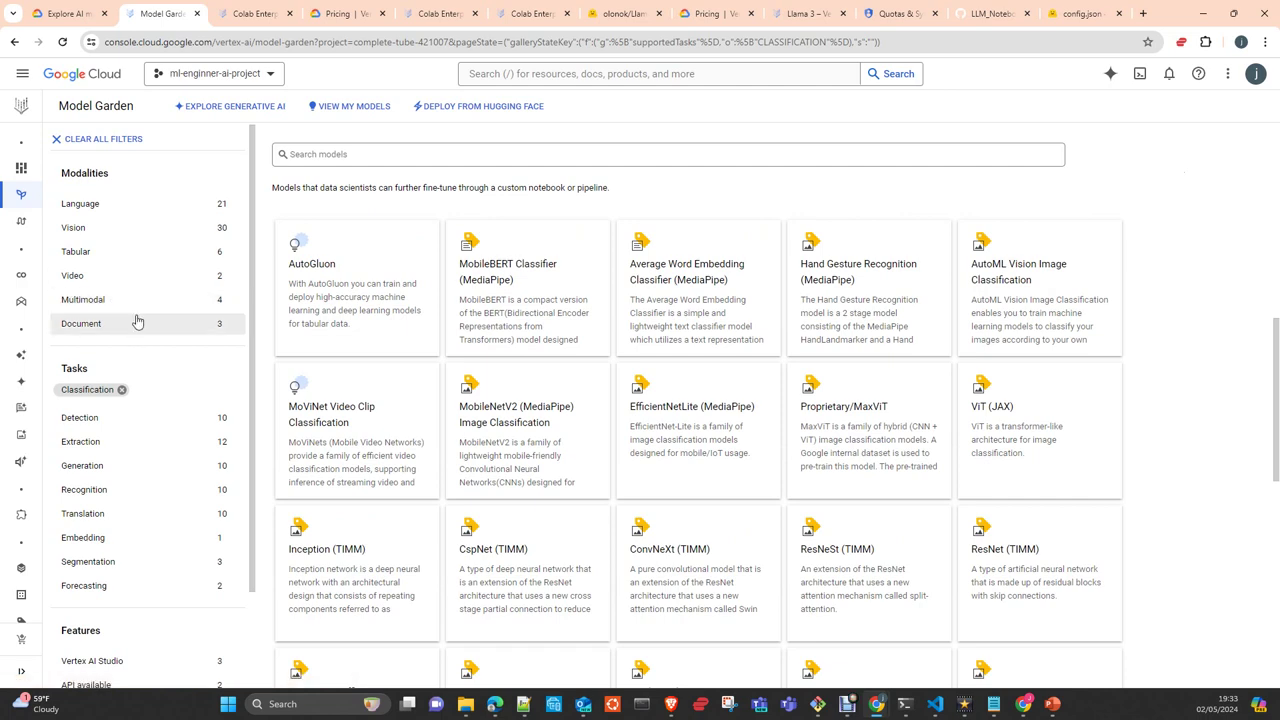
Add the Language modality filter to Classification and review the matching foundation and fine-tunable models
{"action": "left_click", "coordinate": [109, 210]}
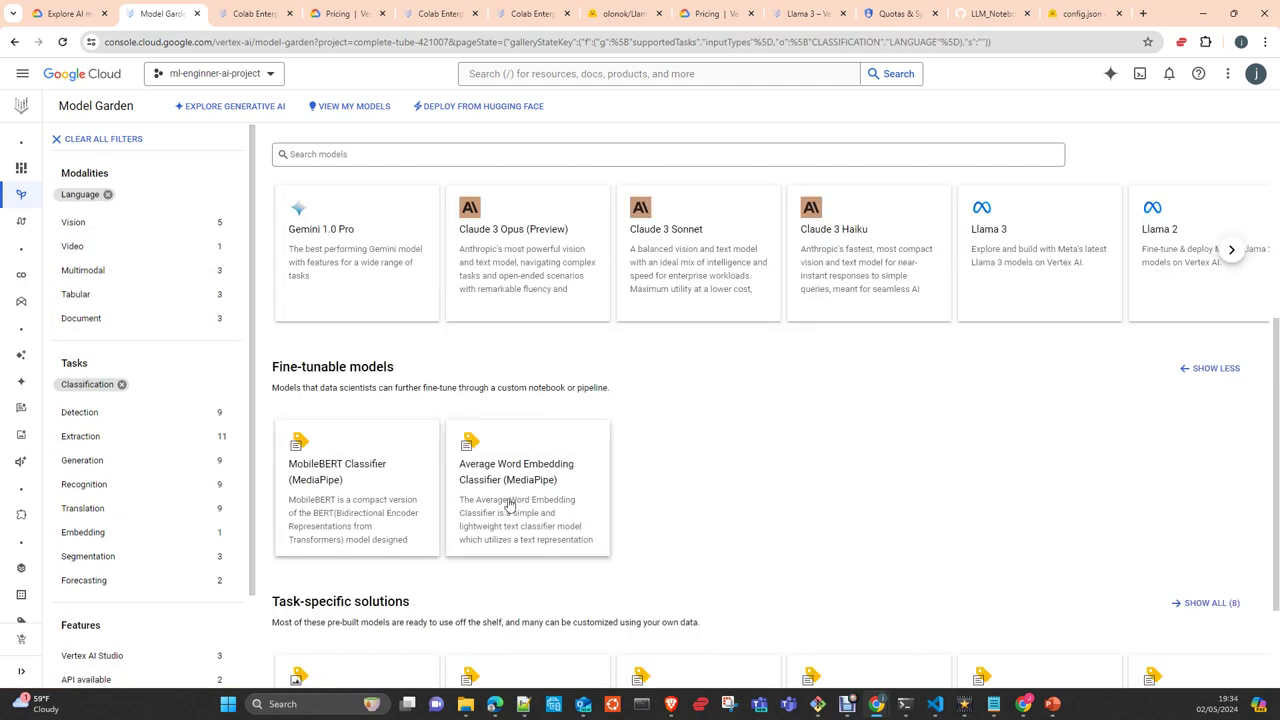
{"action": "scroll", "coordinate": [757, 512], "scroll_direction": "up", "scroll_amount": 2}
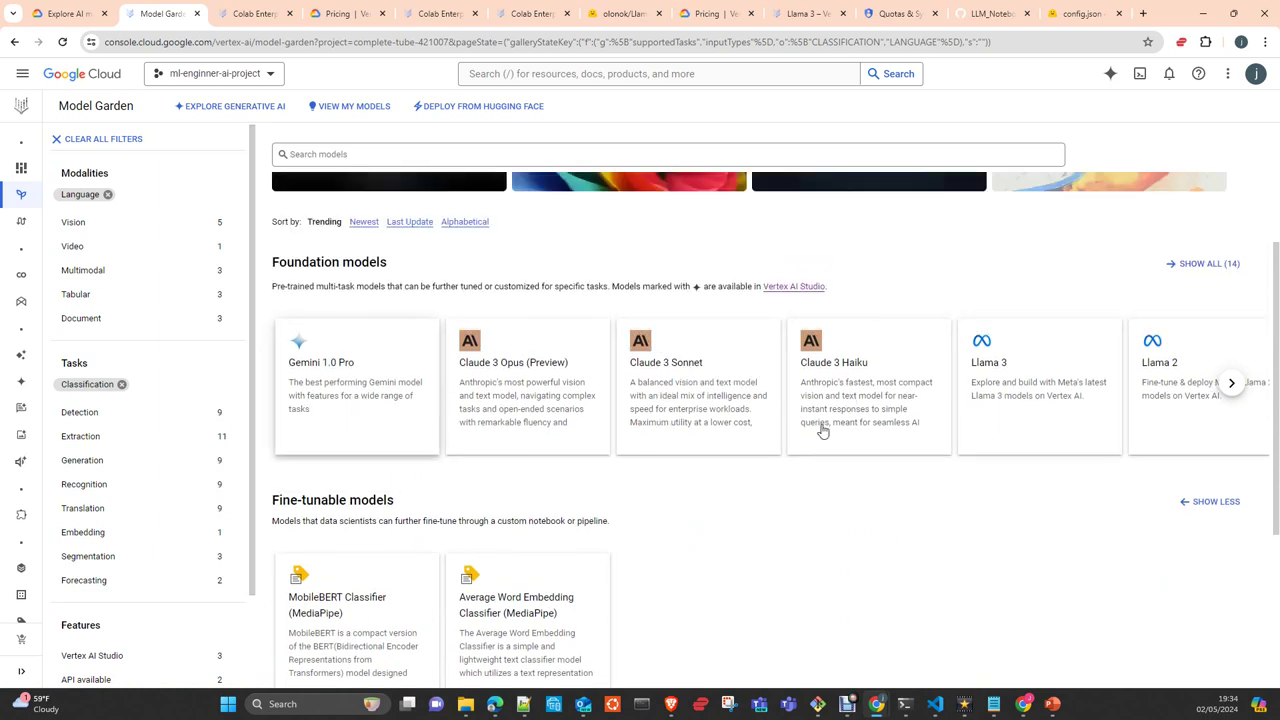
{"action": "left_click", "coordinate": [1233, 383]}
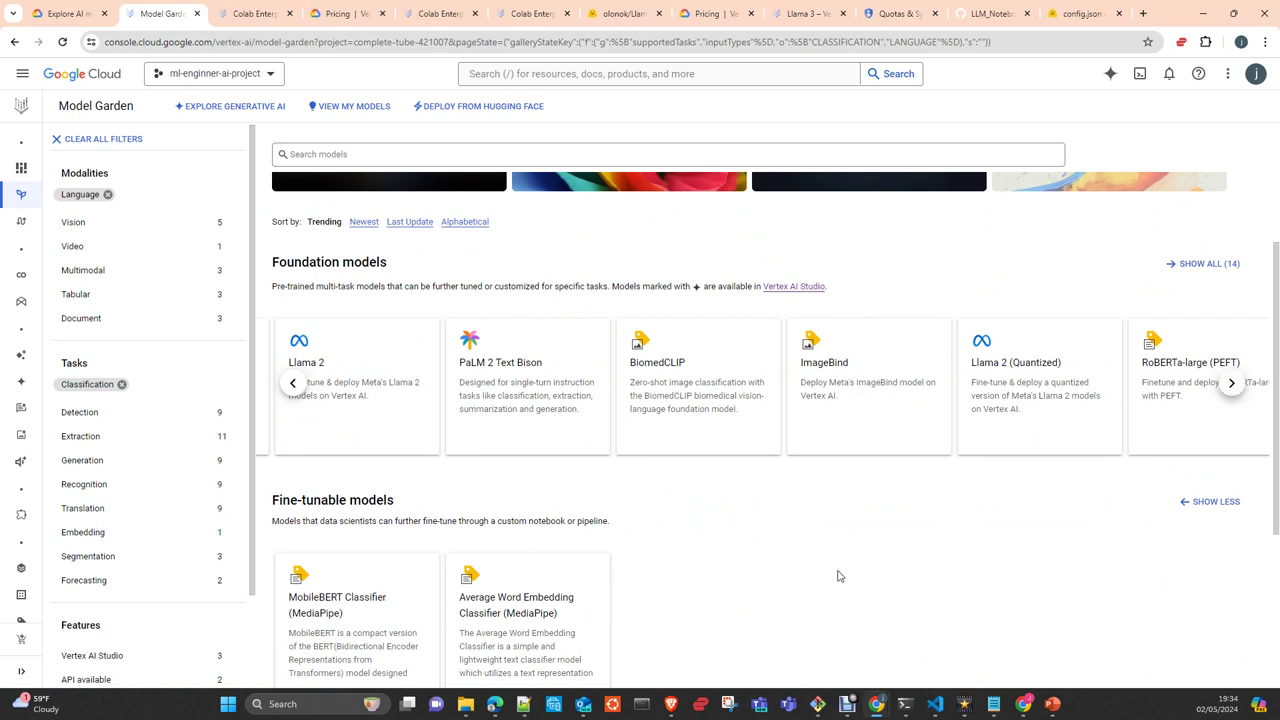
{"action": "scroll", "coordinate": [840, 575], "scroll_direction": "down", "scroll_amount": 1}
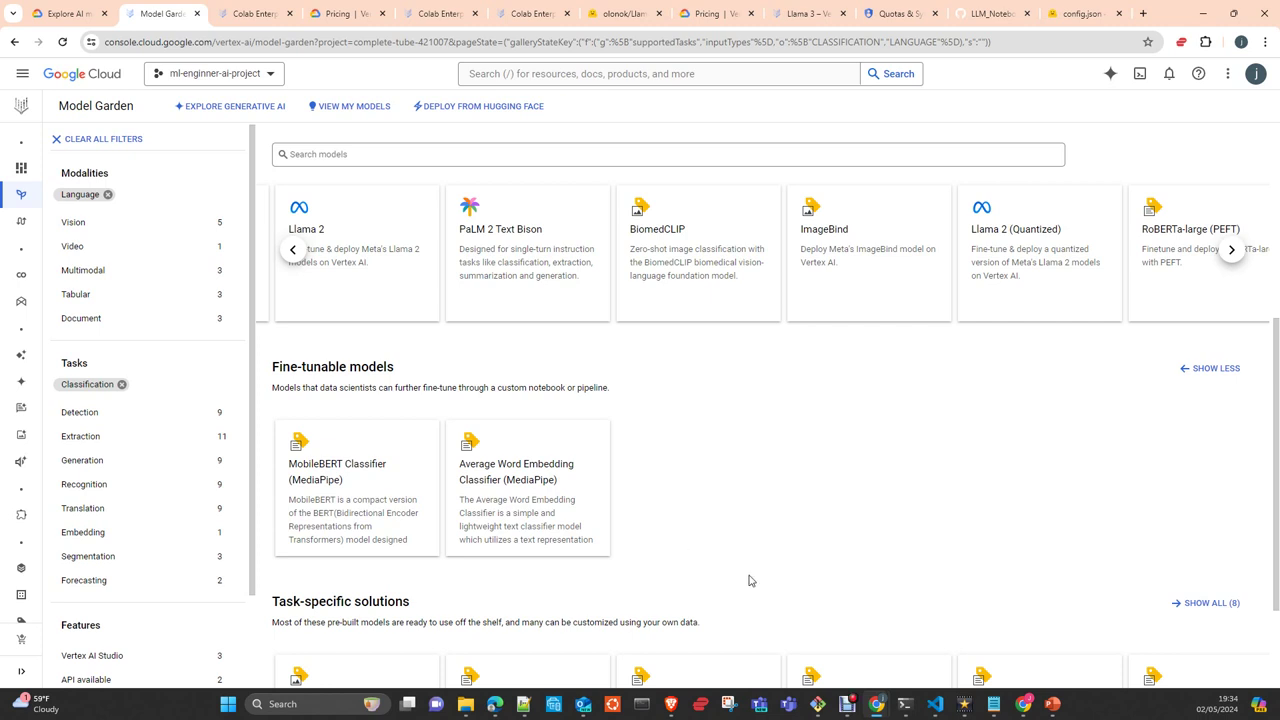
Open the Deploy from Hugging Face form, search for "google" and choose google/flan-t5-base as the model
{"action": "scroll", "coordinate": [749, 580], "scroll_direction": "up", "scroll_amount": 3}
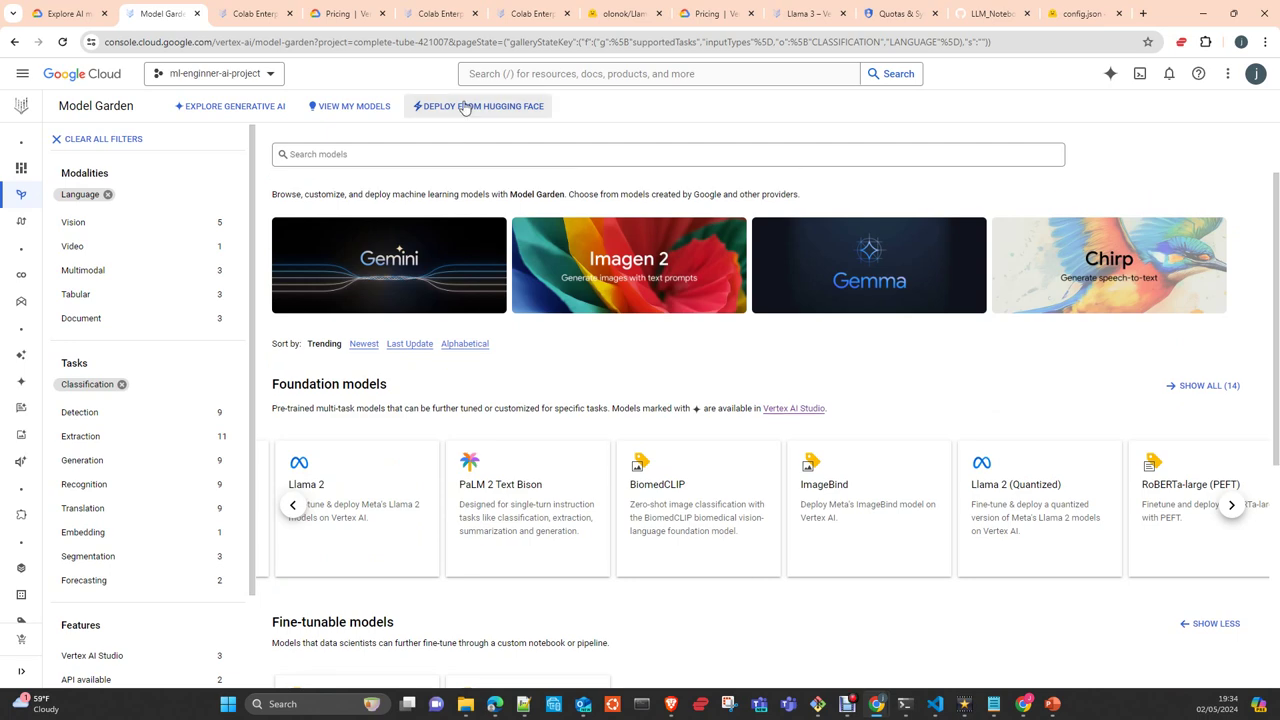
{"action": "left_click", "coordinate": [465, 106]}
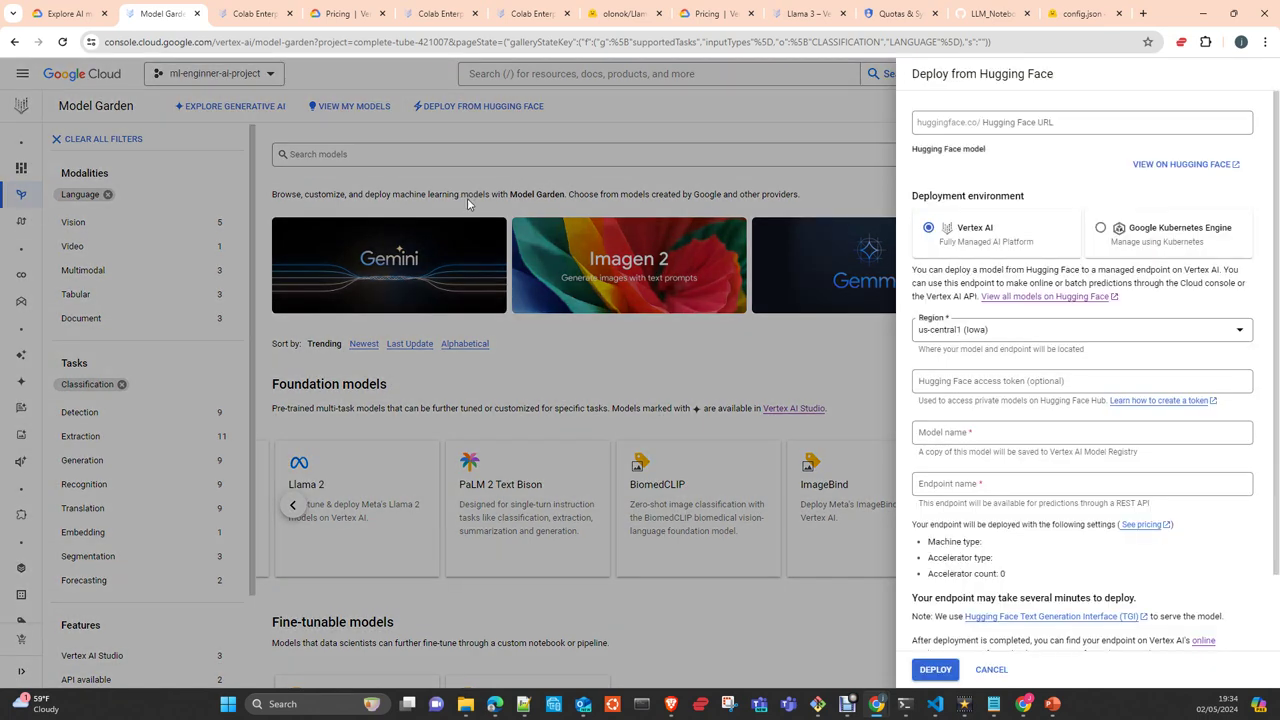
{"action": "left_click", "coordinate": [1000, 131]}
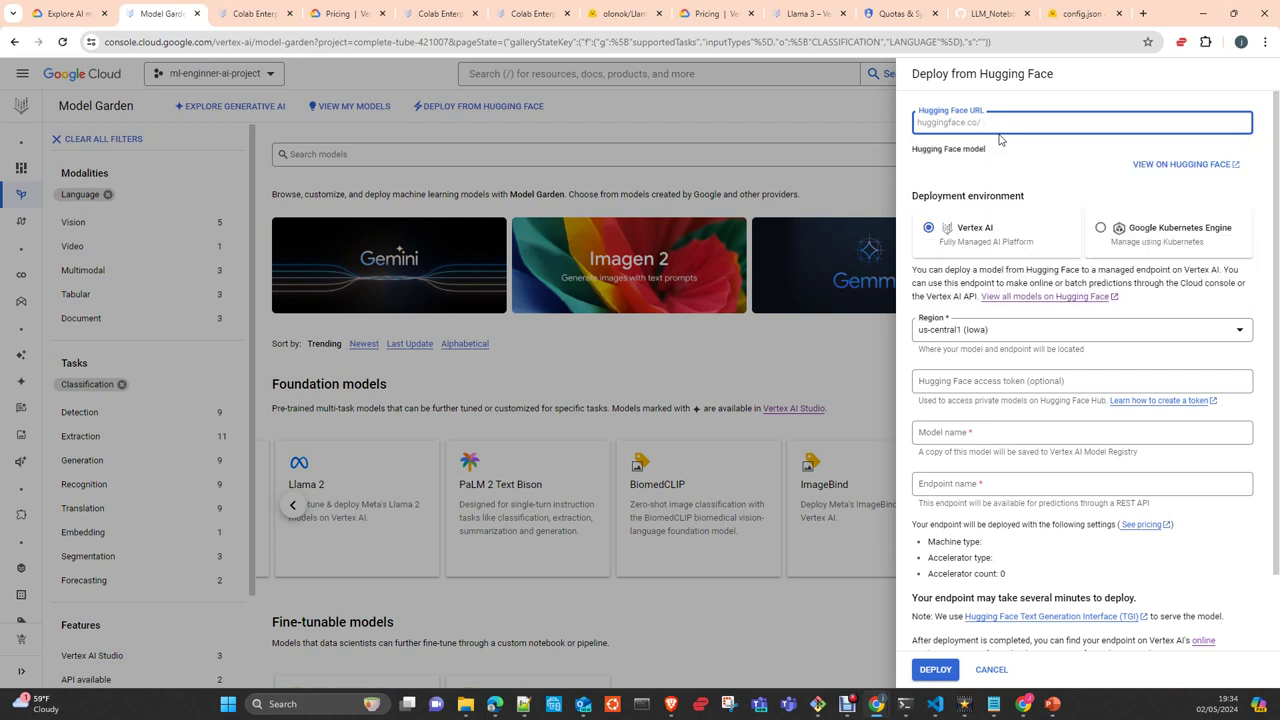
{"action": "type", "text": "goohg"}
{"action": "key", "text": "BackSpace"}
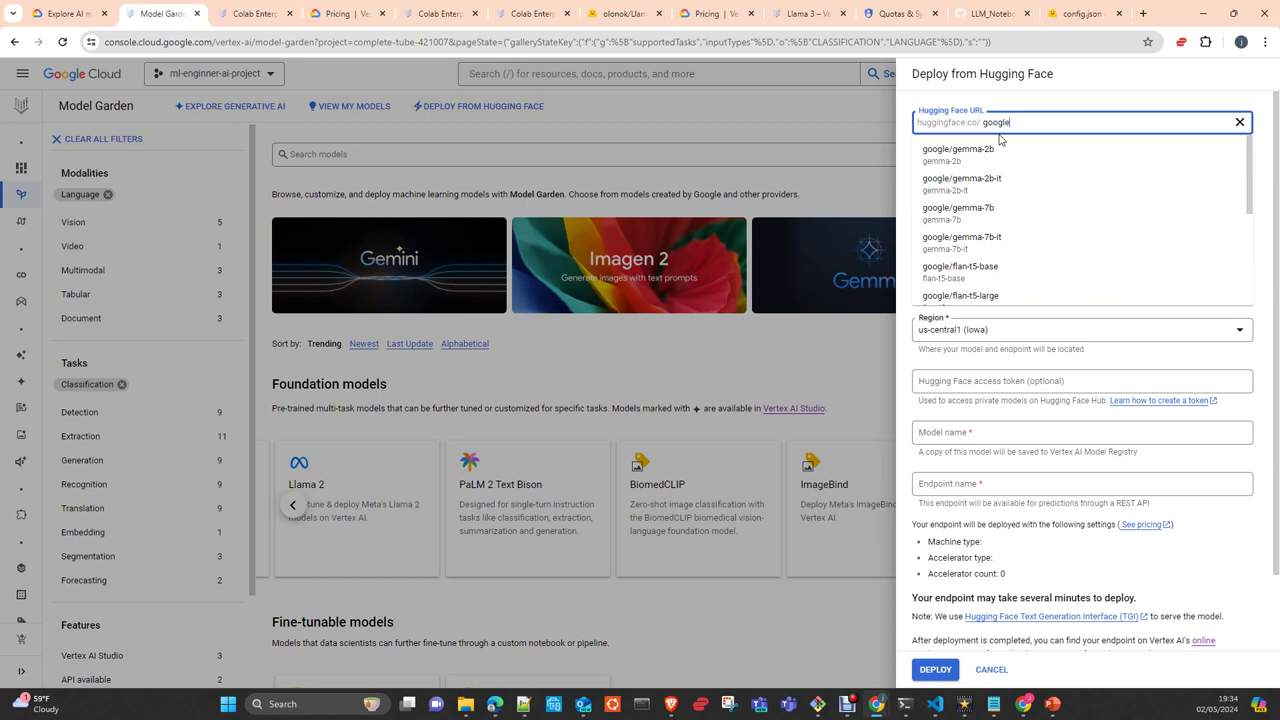
{"action": "type", "text": "gle"}
{"action": "left_click", "coordinate": [1015, 270]}
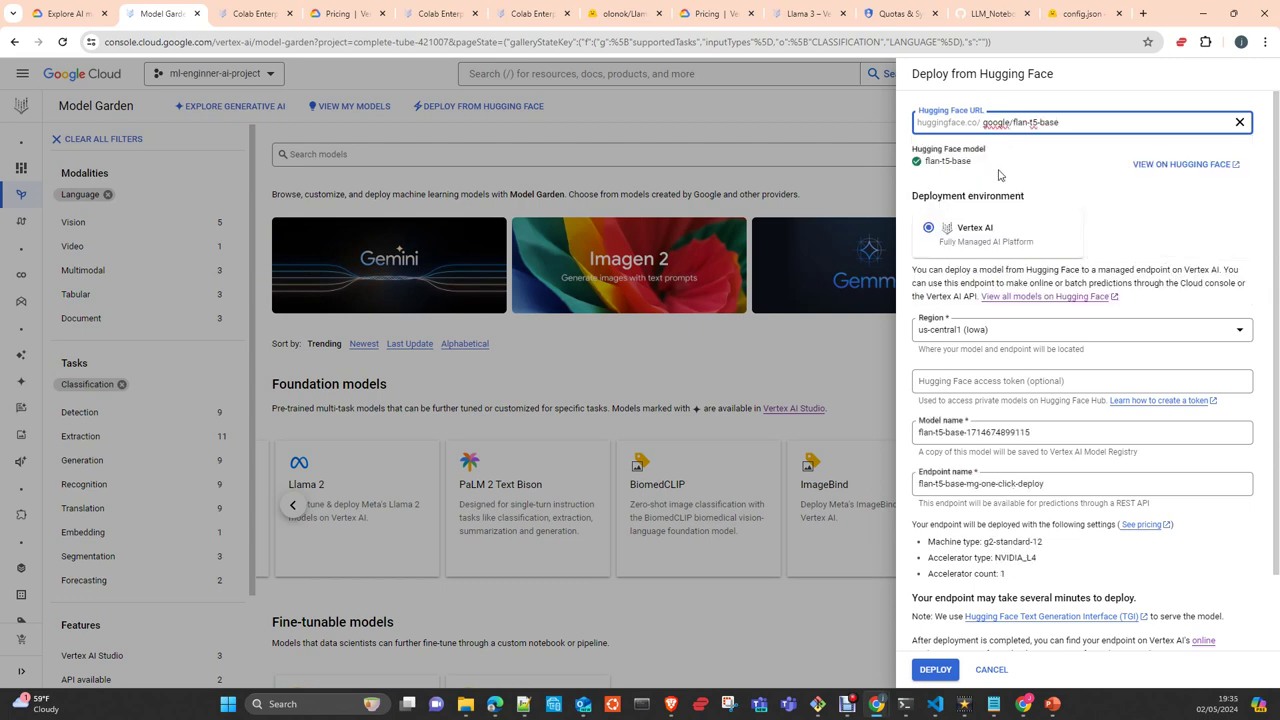
Review the flan-t5-base endpoint's machine and accelerator settings and check them against the Vertex AI accelerator pricing table for London (europe-west2)
{"action": "scroll", "coordinate": [1022, 232], "scroll_direction": "down", "scroll_amount": 1}
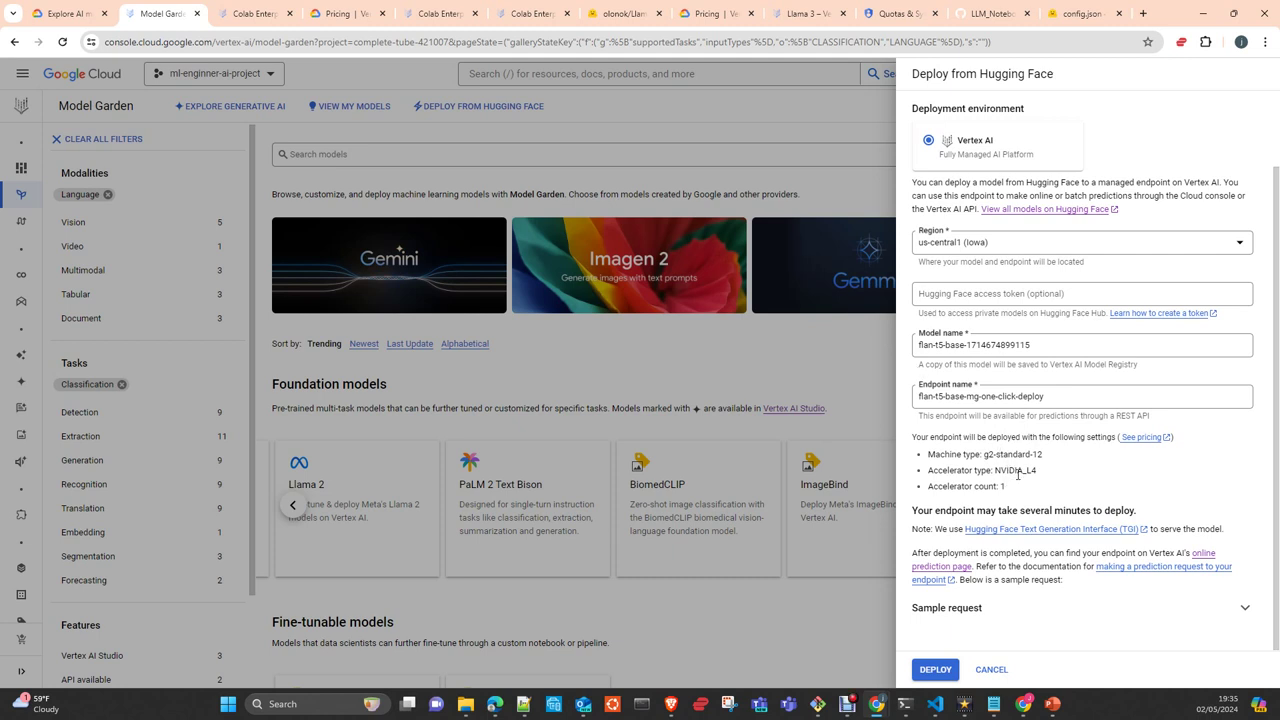
{"action": "left_click", "coordinate": [705, 14]}
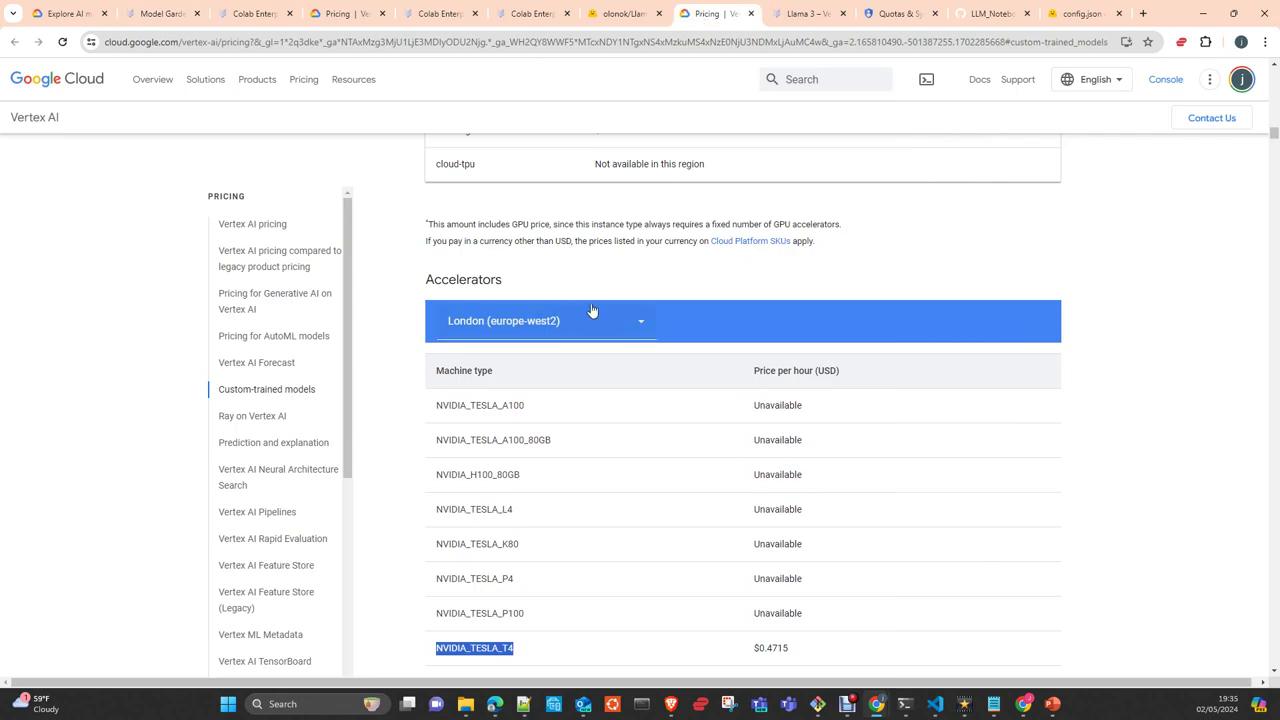
{"action": "scroll", "coordinate": [592, 314], "scroll_direction": "down", "scroll_amount": 1}
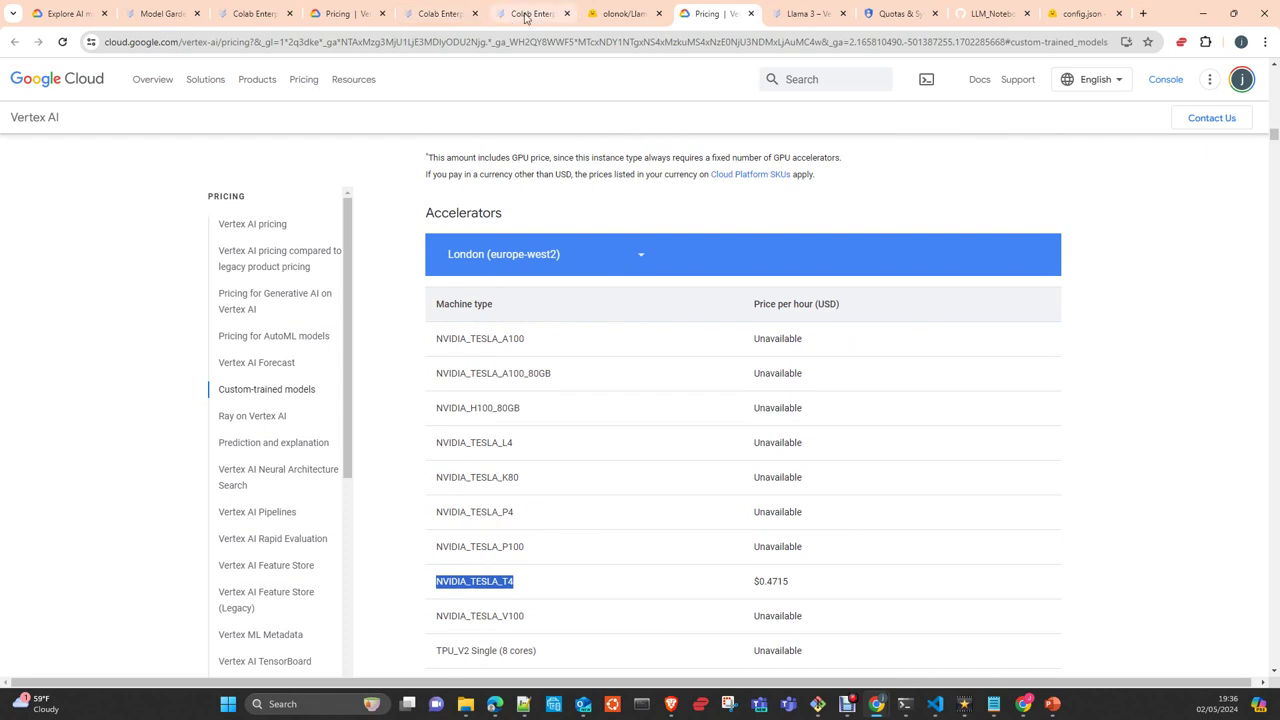
{"action": "left_click", "coordinate": [175, 14]}
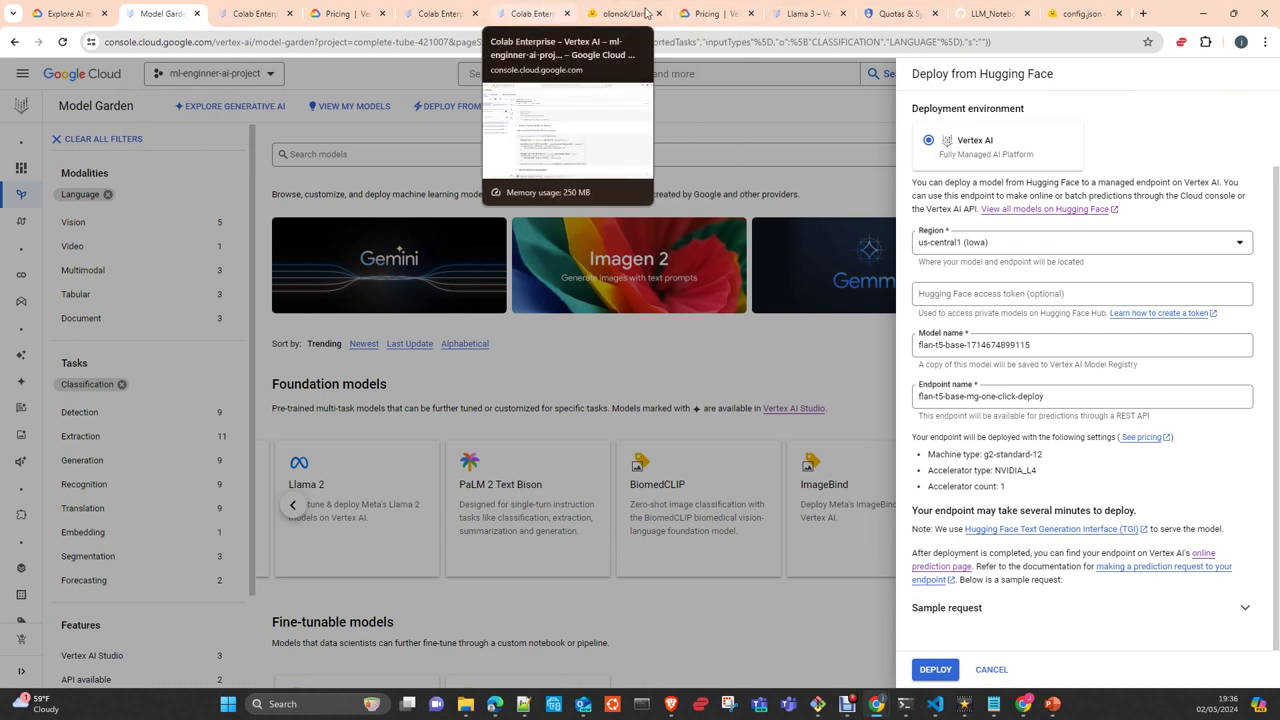
{"action": "left_click", "coordinate": [712, 13]}
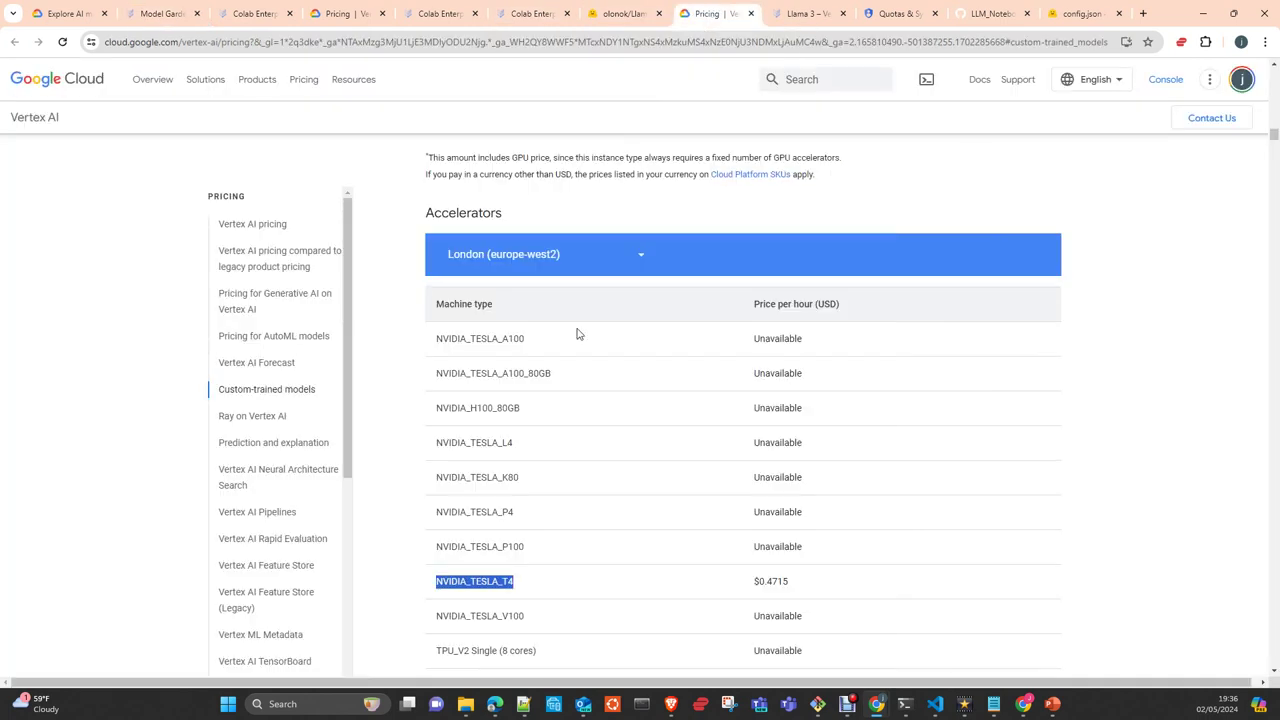
{"action": "scroll", "coordinate": [481, 467], "scroll_direction": "down", "scroll_amount": 1}
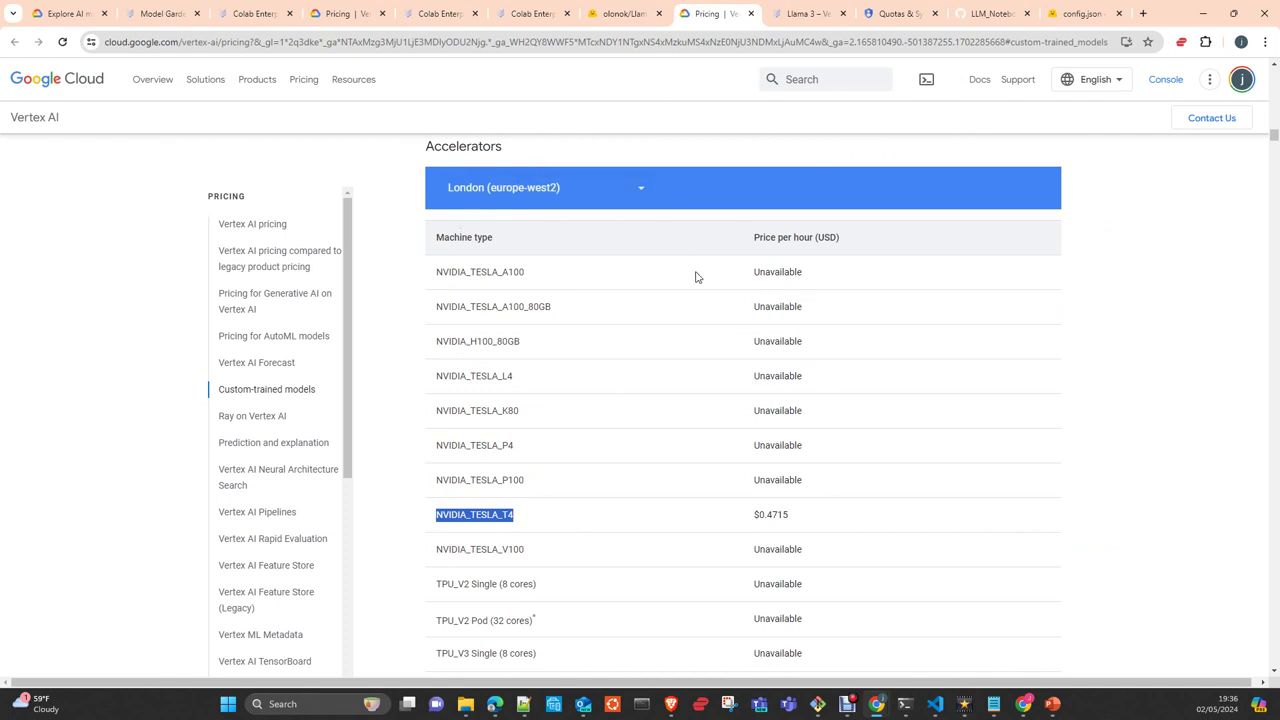
Examine the London (europe-west2) machine type prices for custom-trained models and compare them with the flan-t5-base endpoint's machine type
{"action": "scroll", "coordinate": [697, 278], "scroll_direction": "up", "scroll_amount": 1}
{"action": "scroll", "coordinate": [725, 282], "scroll_direction": "up", "scroll_amount": 7}
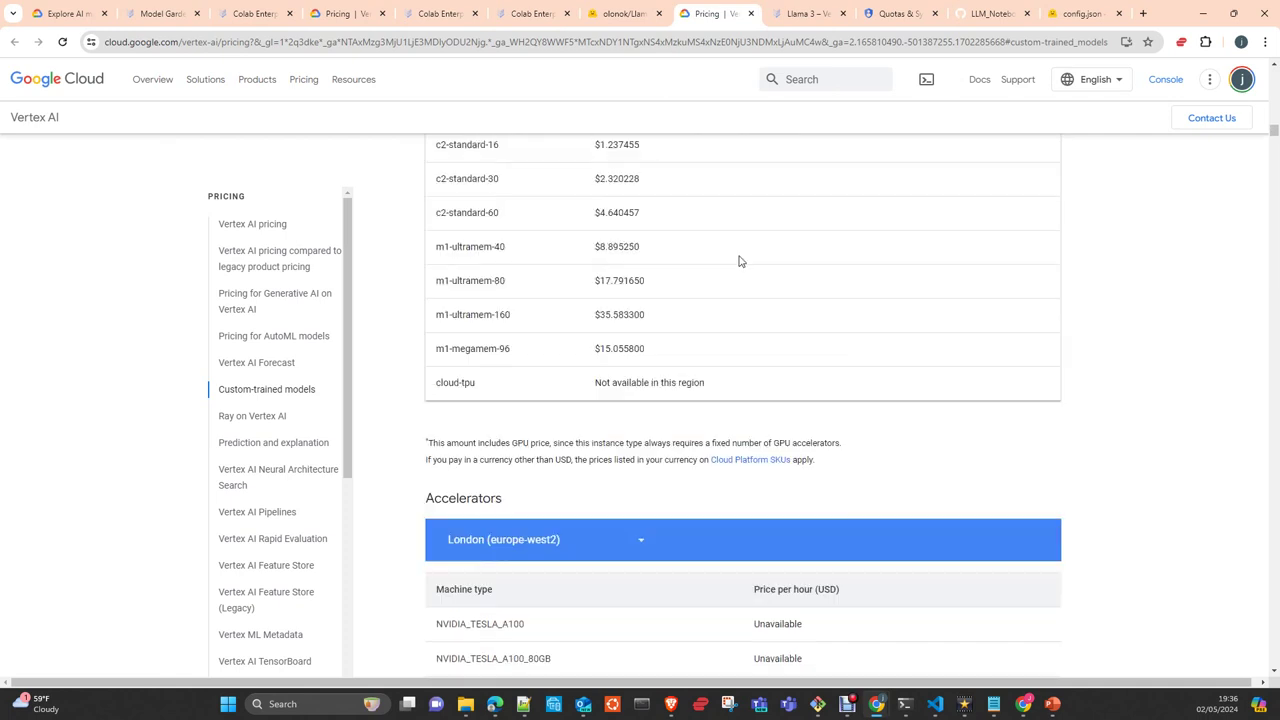
{"action": "scroll", "coordinate": [739, 261], "scroll_direction": "up", "scroll_amount": 5}
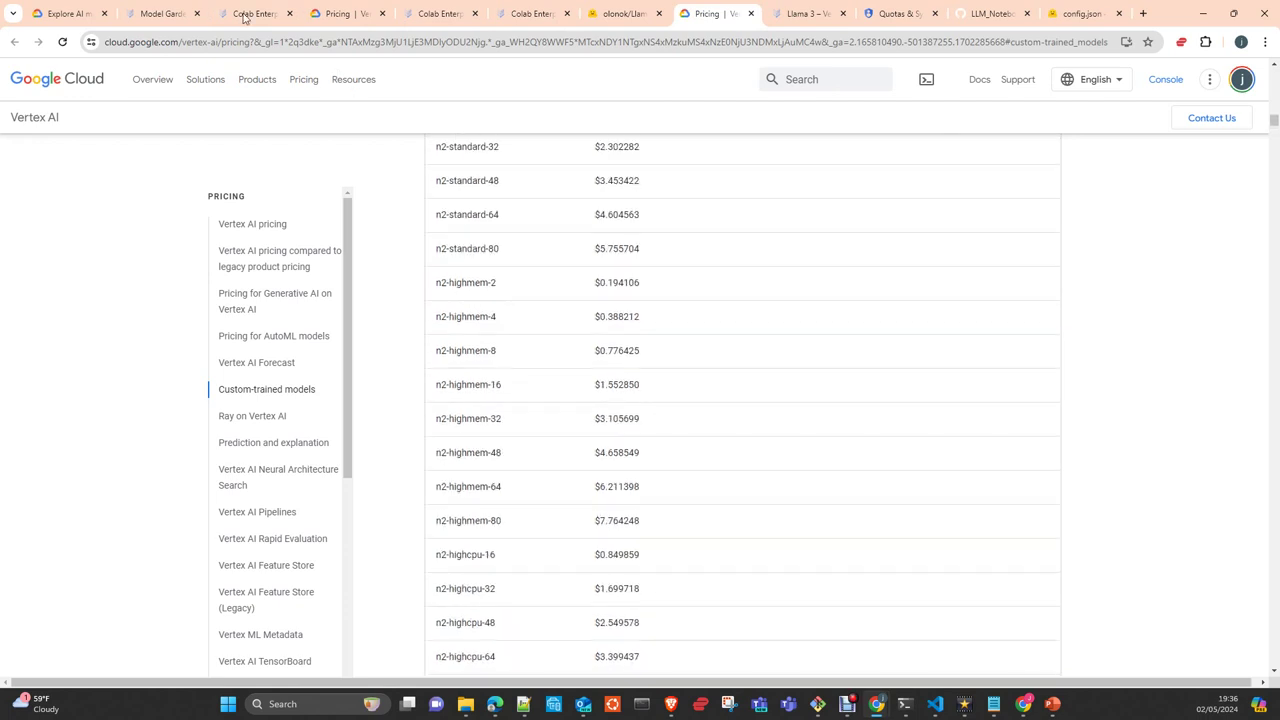
{"action": "left_click", "coordinate": [160, 13]}
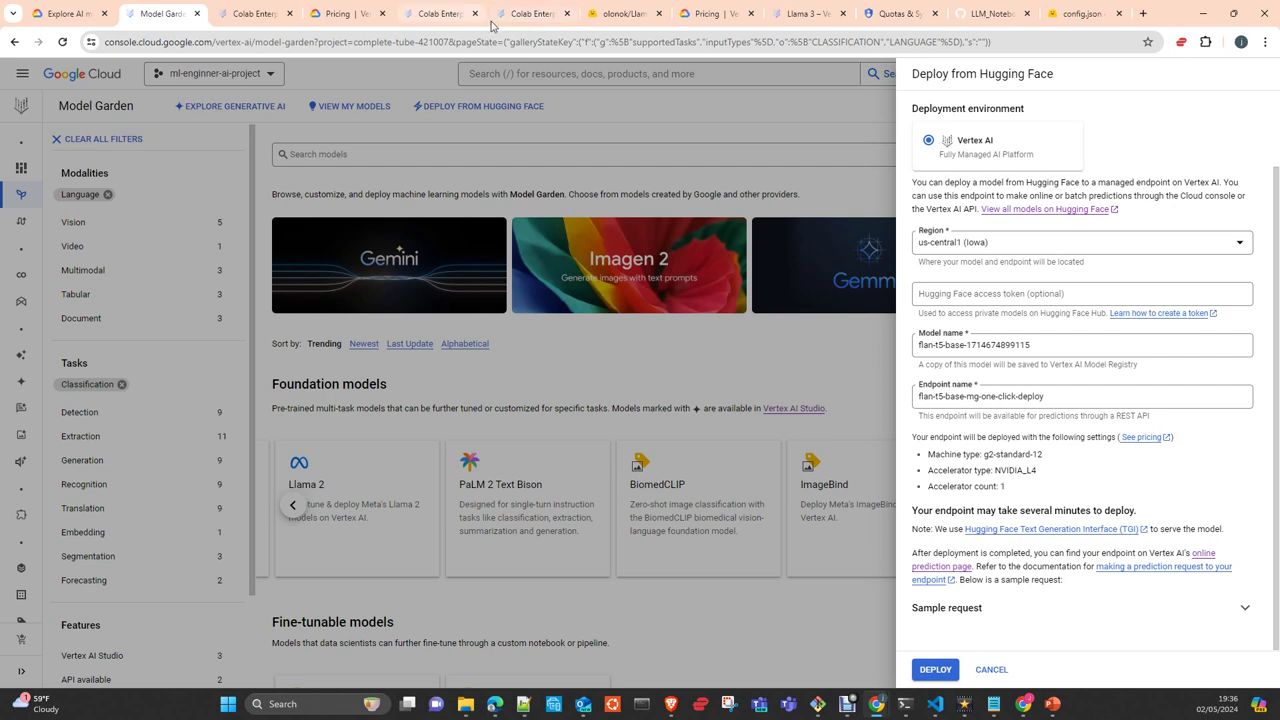
{"action": "left_click", "coordinate": [700, 14]}
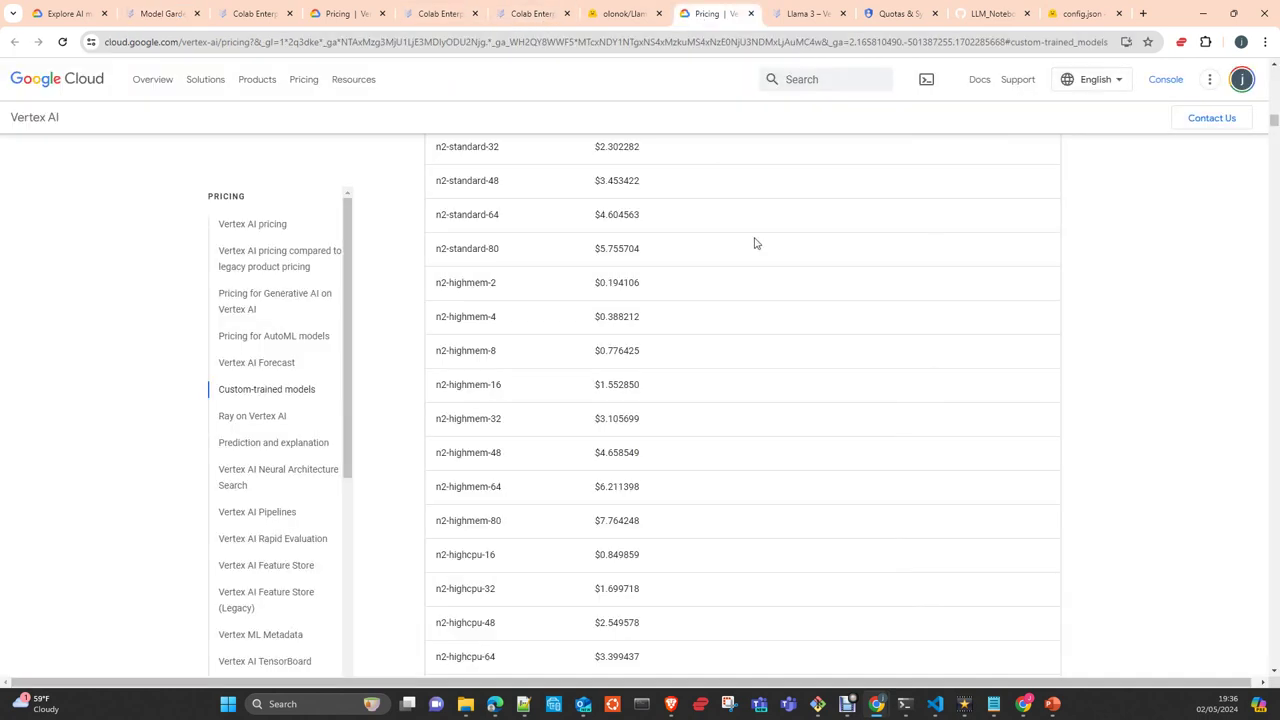
{"action": "scroll", "coordinate": [755, 240], "scroll_direction": "up", "scroll_amount": 1}
{"action": "scroll", "coordinate": [760, 240], "scroll_direction": "down", "scroll_amount": 5}
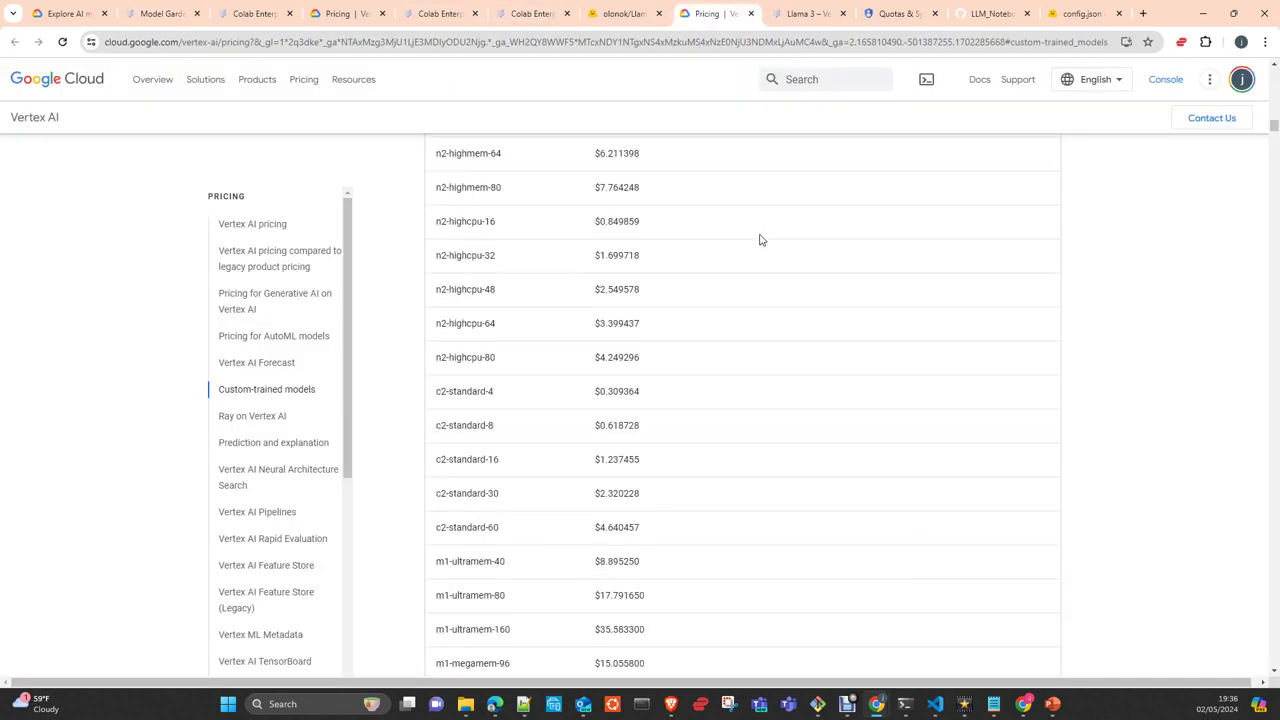
{"action": "scroll", "coordinate": [760, 238], "scroll_direction": "up", "scroll_amount": 4}
{"action": "scroll", "coordinate": [760, 237], "scroll_direction": "up", "scroll_amount": 5}
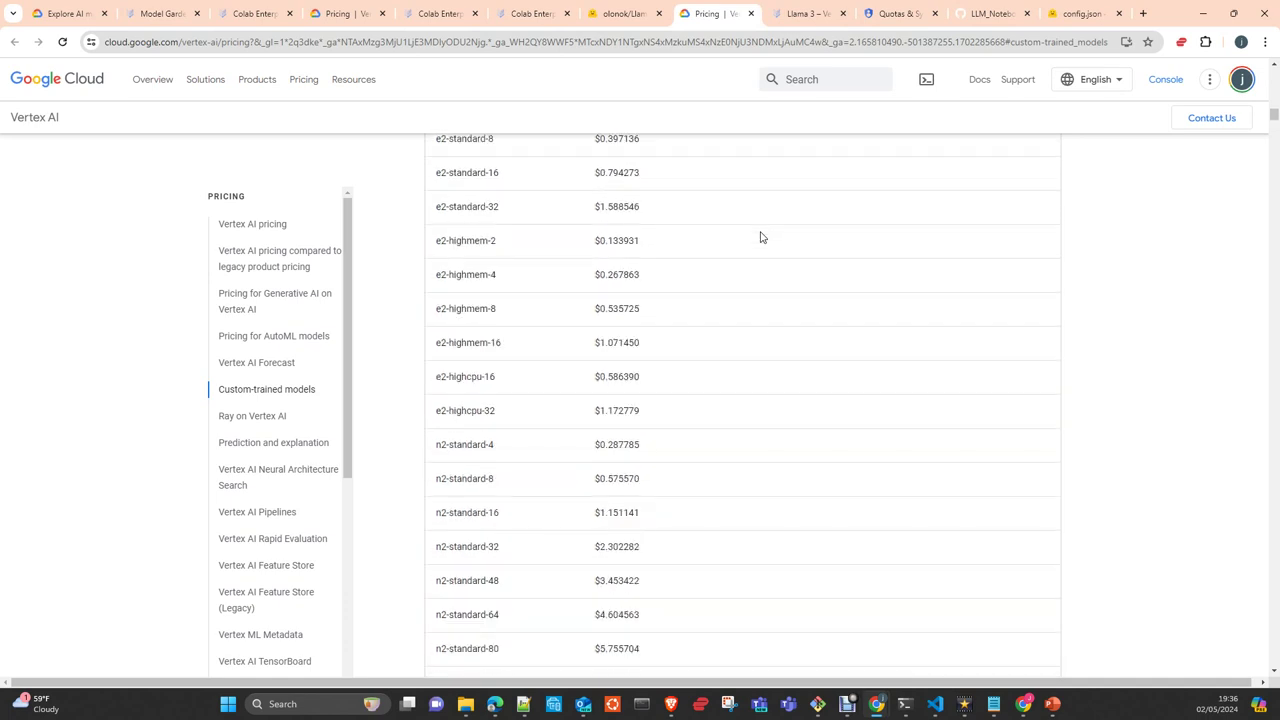
{"action": "scroll", "coordinate": [586, 234], "scroll_direction": "up", "scroll_amount": 7}
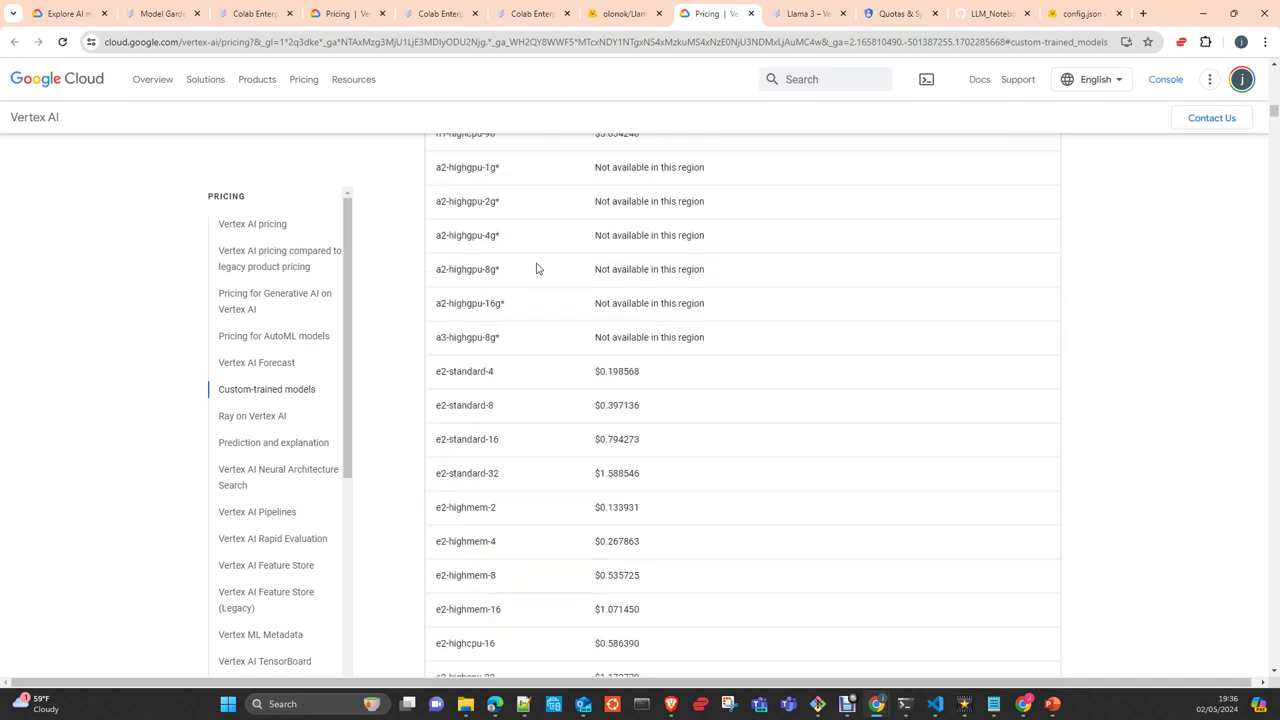
{"action": "scroll", "coordinate": [541, 260], "scroll_direction": "up", "scroll_amount": 2}
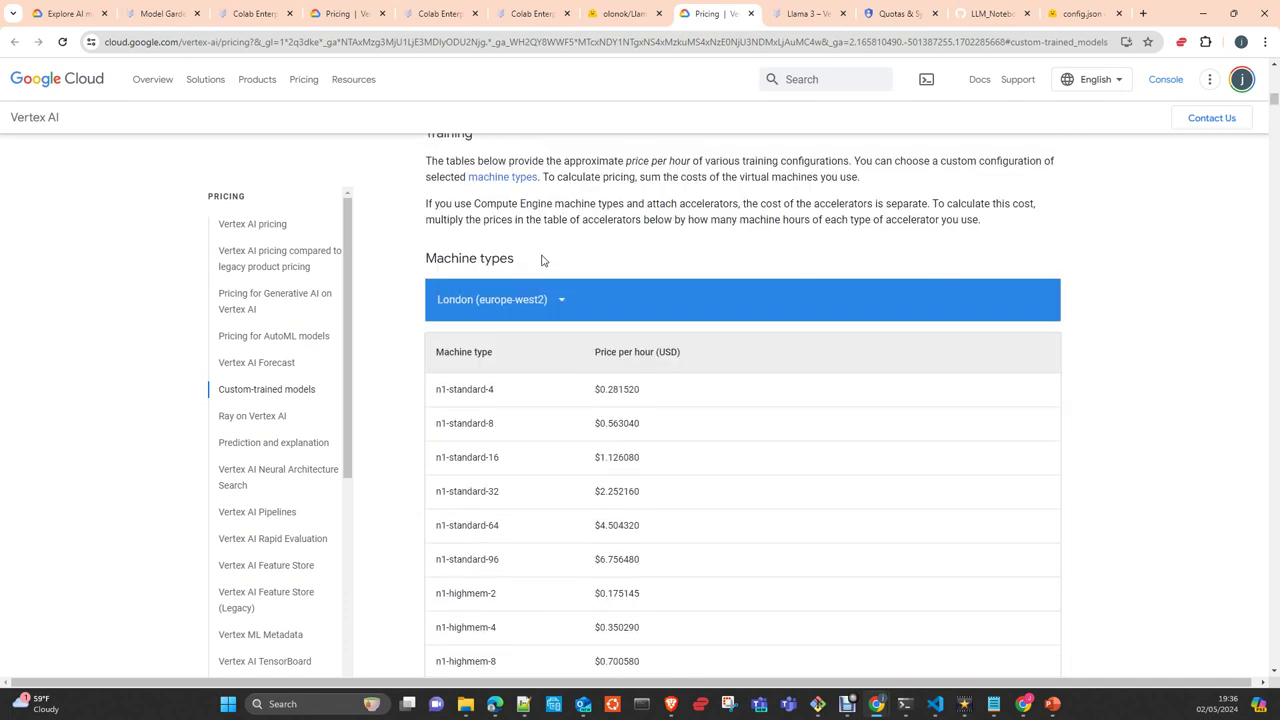
{"action": "scroll", "coordinate": [538, 322], "scroll_direction": "down", "scroll_amount": 5}
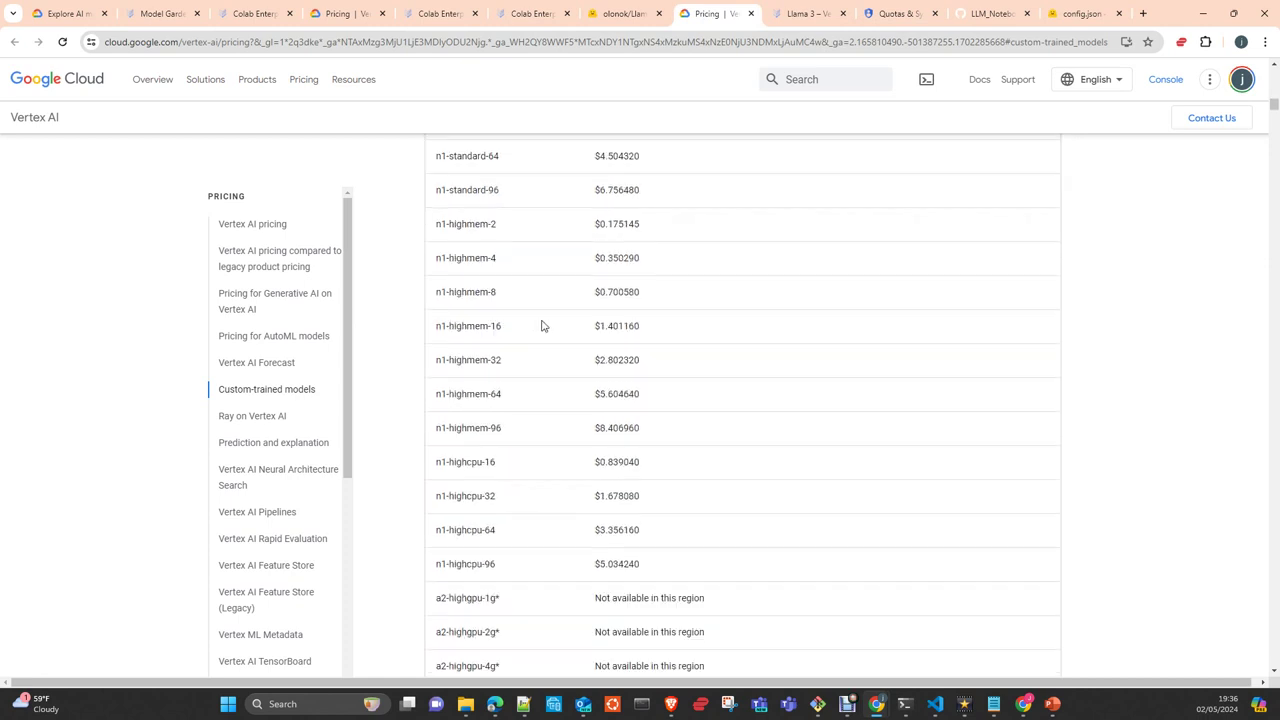
{"action": "scroll", "coordinate": [543, 325], "scroll_direction": "down", "scroll_amount": 6}
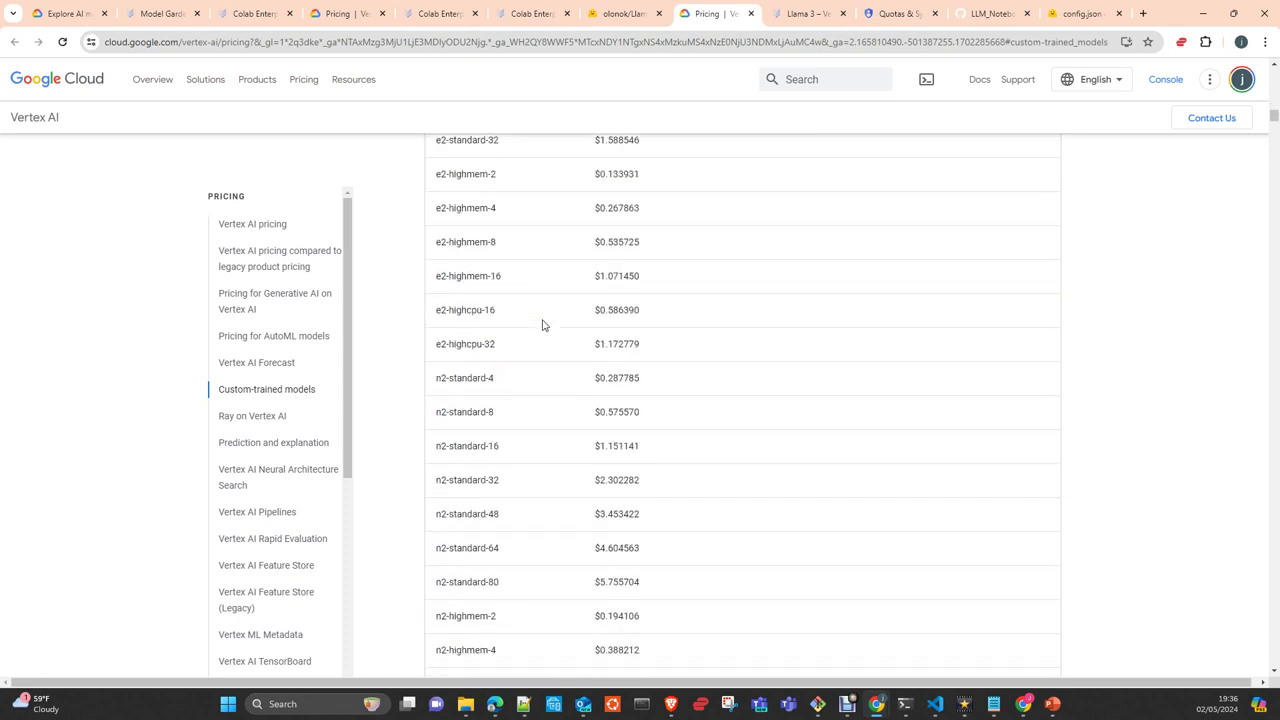
Set the flan-t5-base deployment region to europe-west2 (London) and review the endpoint's machine and accelerator settings
{"action": "left_click", "coordinate": [164, 14]}
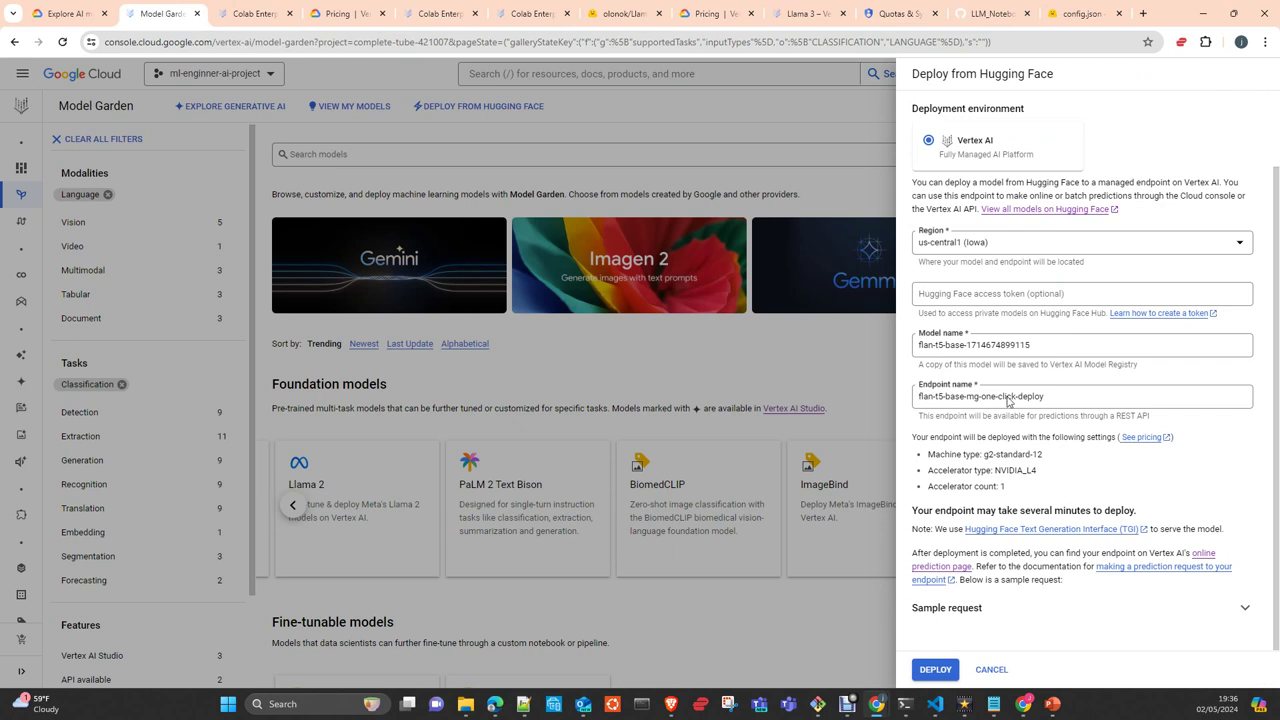
{"action": "left_click", "coordinate": [1050, 244]}
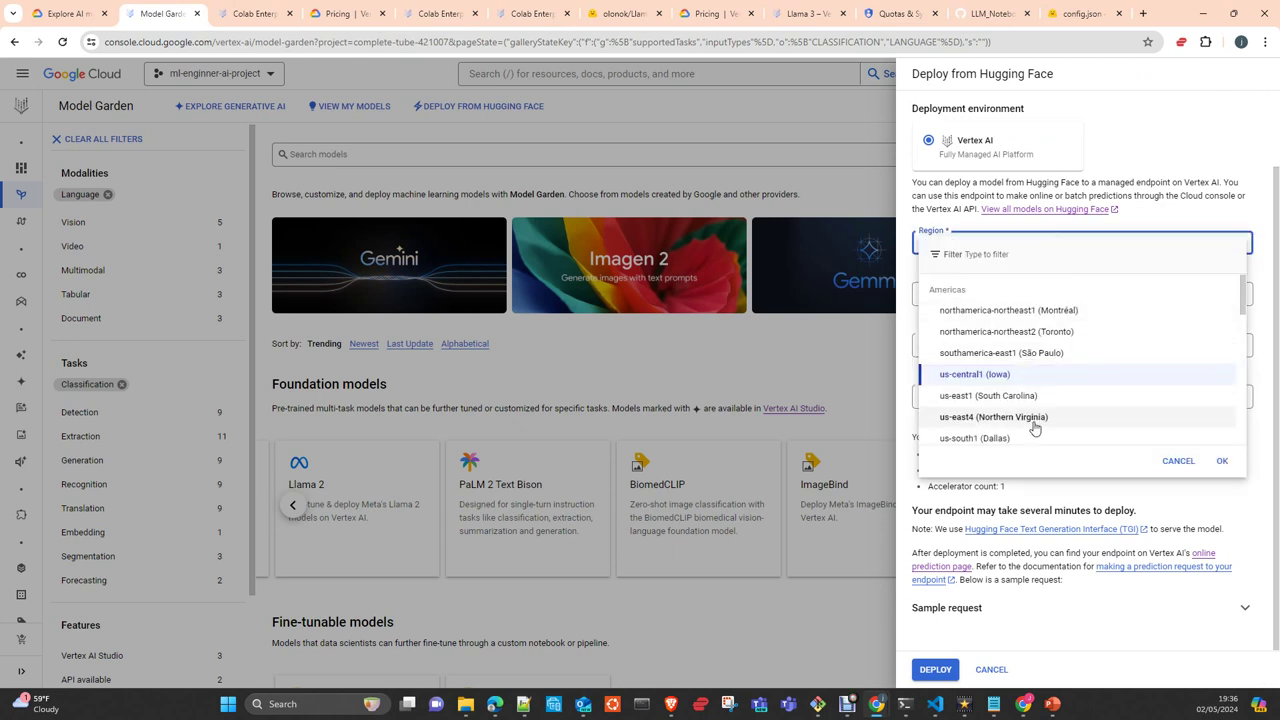
{"action": "scroll", "coordinate": [1060, 420], "scroll_direction": "down", "scroll_amount": 3}
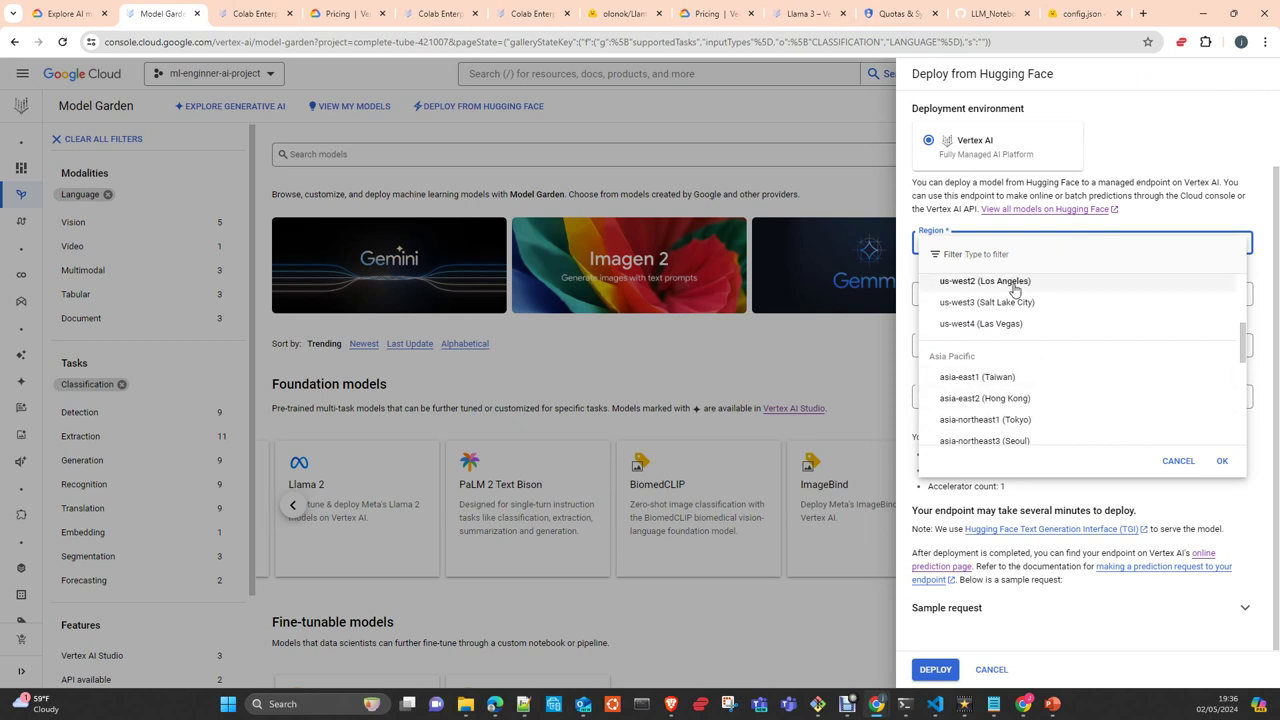
{"action": "scroll", "coordinate": [1008, 330], "scroll_direction": "down", "scroll_amount": 3}
{"action": "scroll", "coordinate": [1008, 340], "scroll_direction": "down", "scroll_amount": 2}
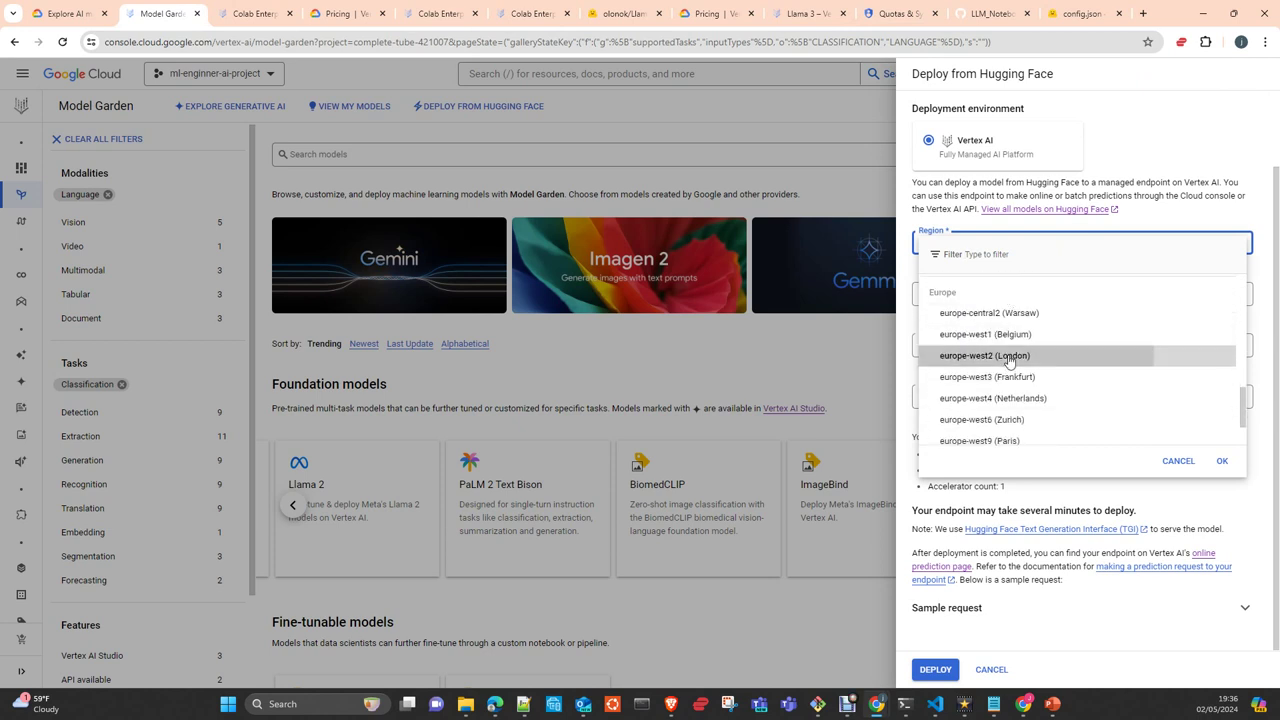
{"action": "left_click", "coordinate": [1010, 360]}
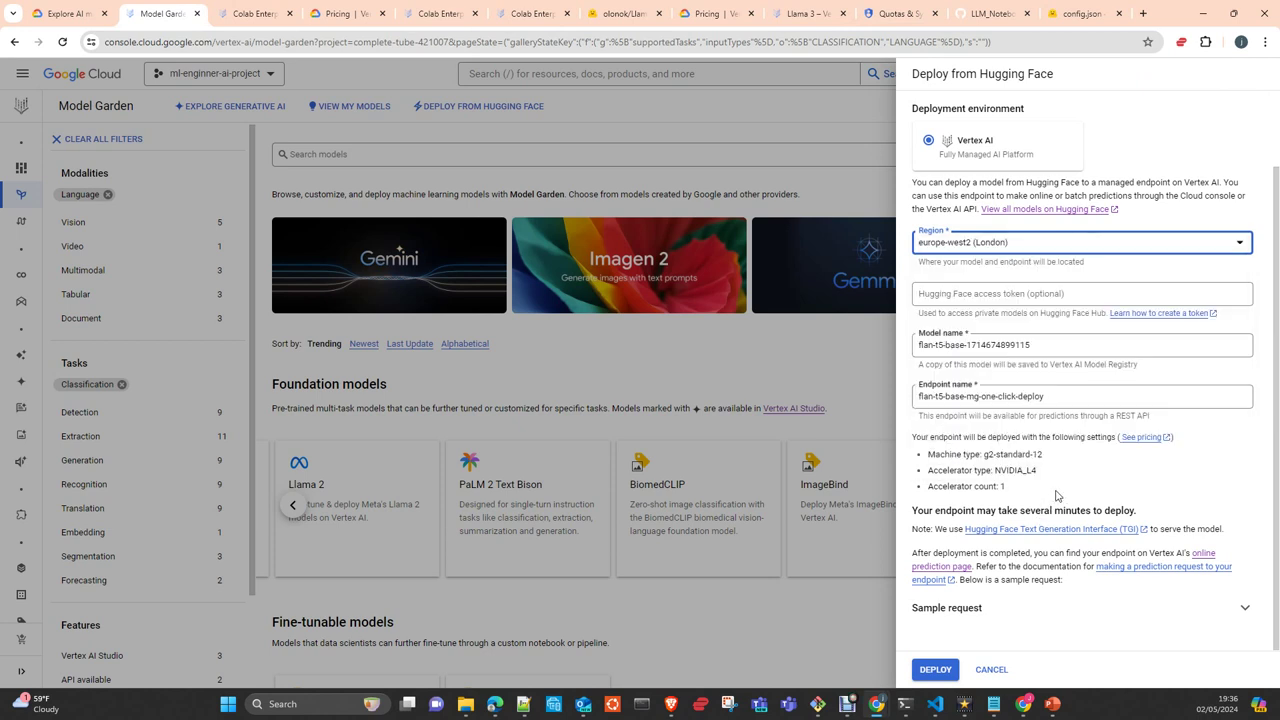
{"action": "left_click", "coordinate": [1058, 300]}
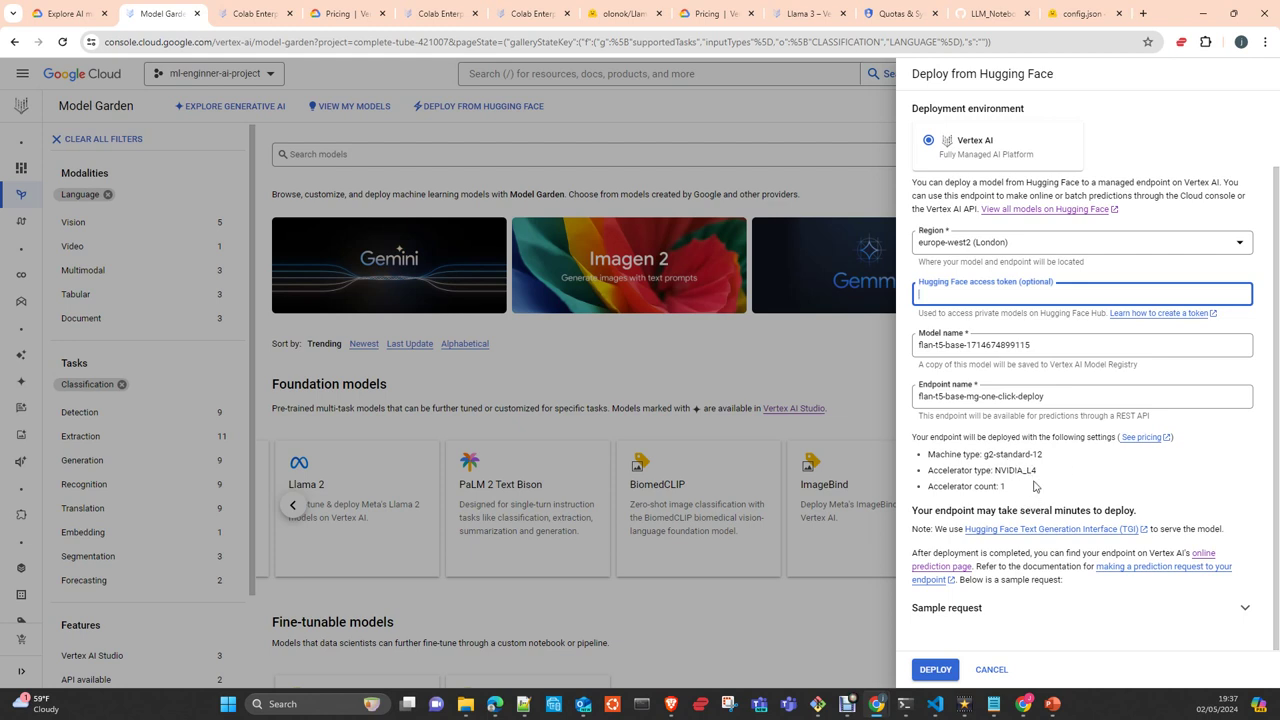
{"action": "scroll", "coordinate": [1035, 486], "scroll_direction": "up", "scroll_amount": 2}
{"action": "scroll", "coordinate": [1035, 486], "scroll_direction": "down", "scroll_amount": 2}
{"action": "scroll", "coordinate": [1035, 486], "scroll_direction": "up", "scroll_amount": 1}
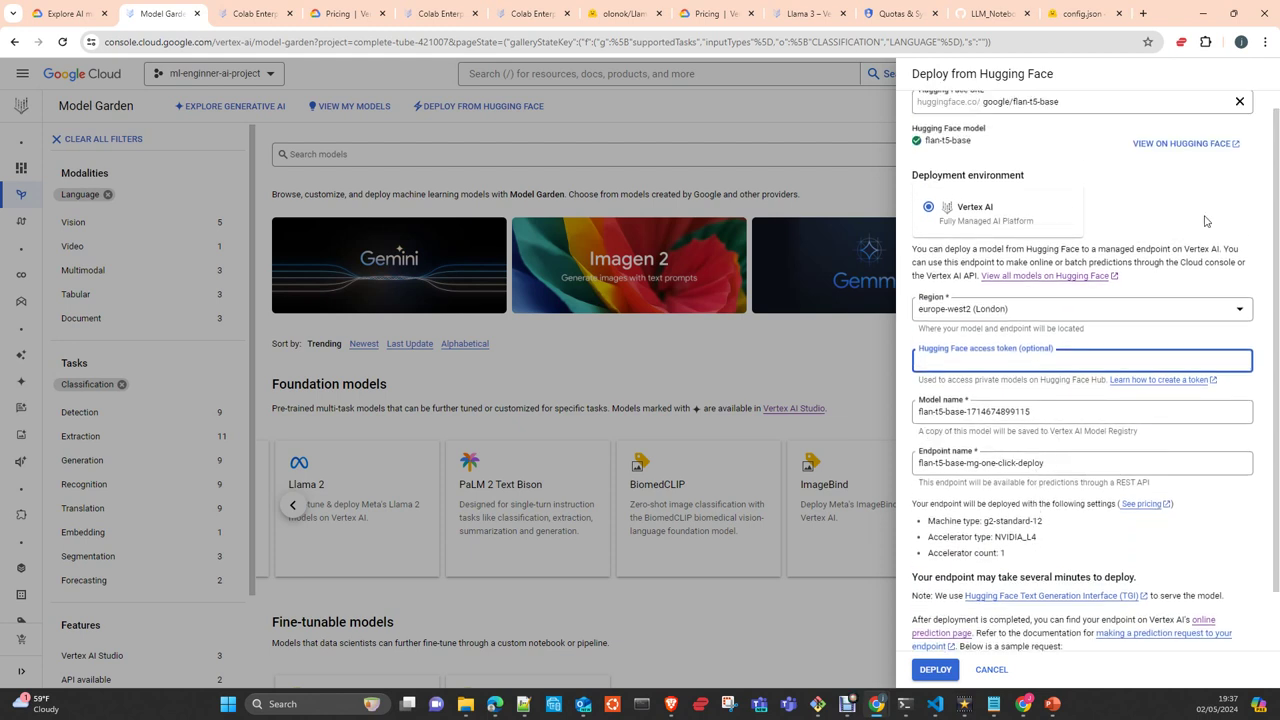
Search the deployable Hugging Face models for "google/flan", "google-t5/" and "google", and look through the google suggestions
{"action": "left_click", "coordinate": [1076, 102]}
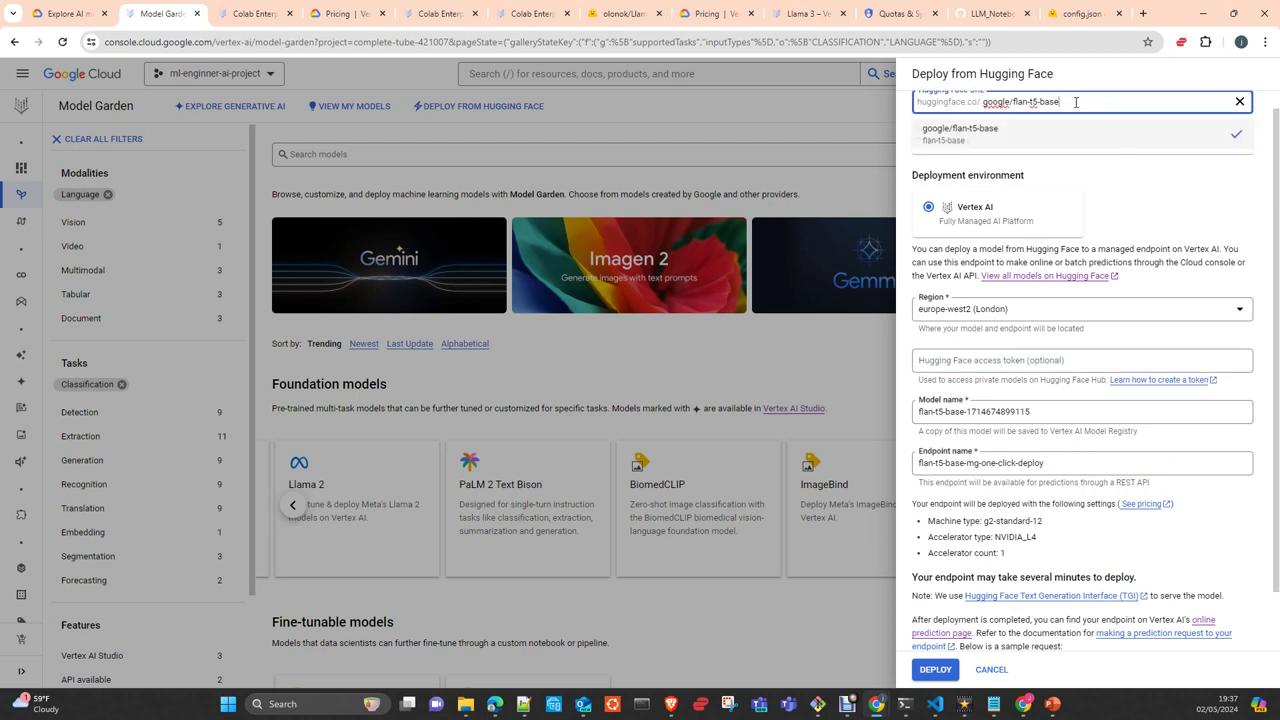
{"action": "key", "text": "BackSpace"}
{"action": "key", "text": "BackSpace"}
{"action": "key", "text": "BackSpace"}
{"action": "key", "text": "BackSpace"}
{"action": "key", "text": "BackSpace"}
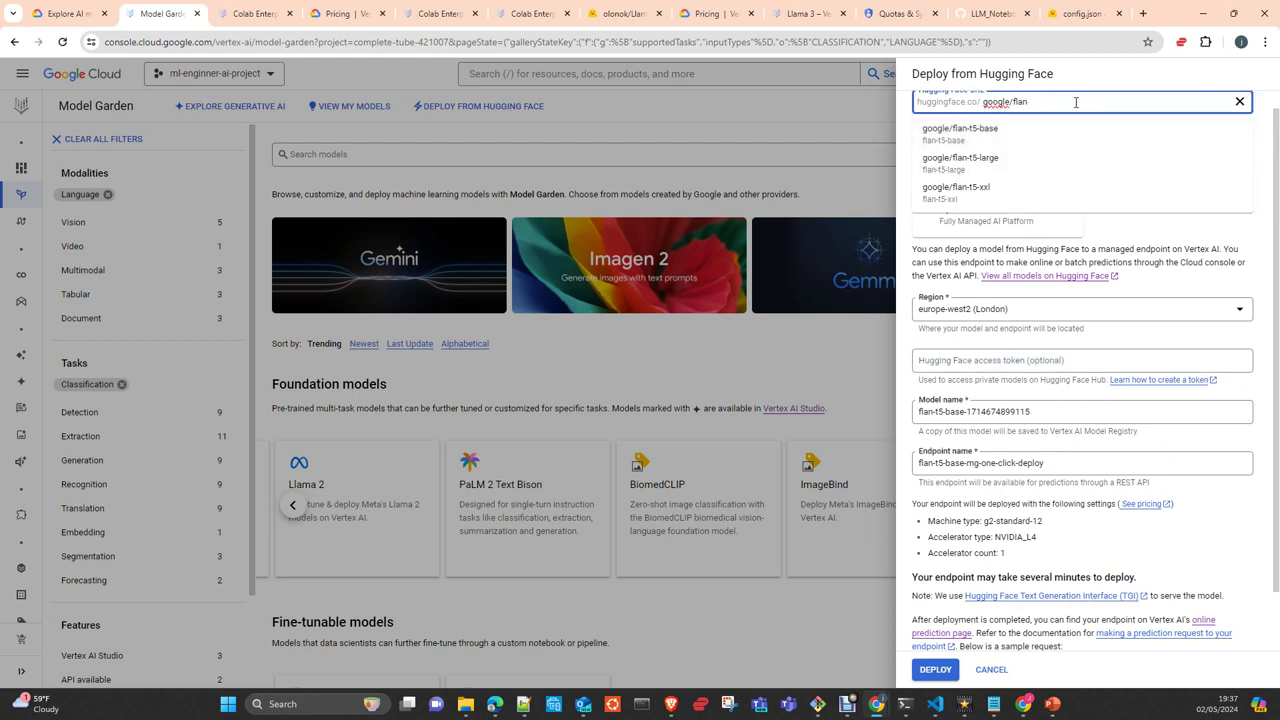
{"action": "key", "text": "BackSpace"}
{"action": "key", "text": "BackSpace"}
{"action": "key", "text": "BackSpace"}
{"action": "type", "text": "-t5"}
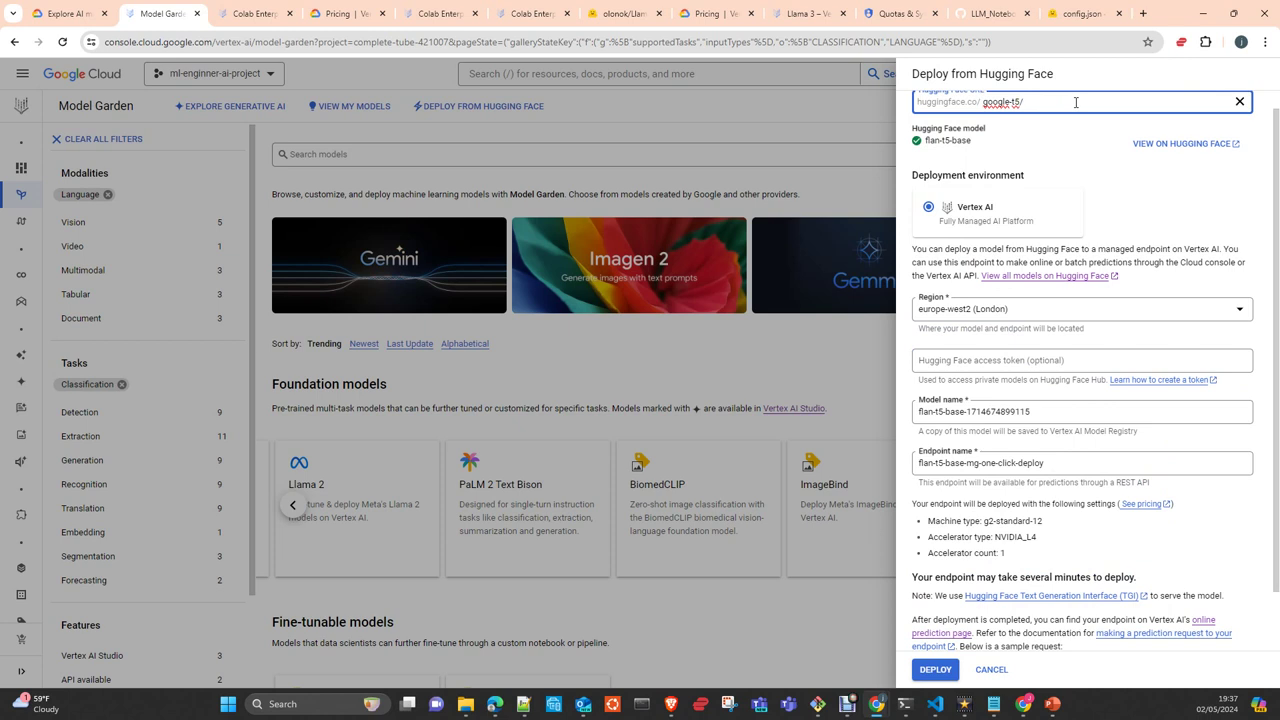
{"action": "key", "text": "BackSpace"}
{"action": "key", "text": "BackSpace"}
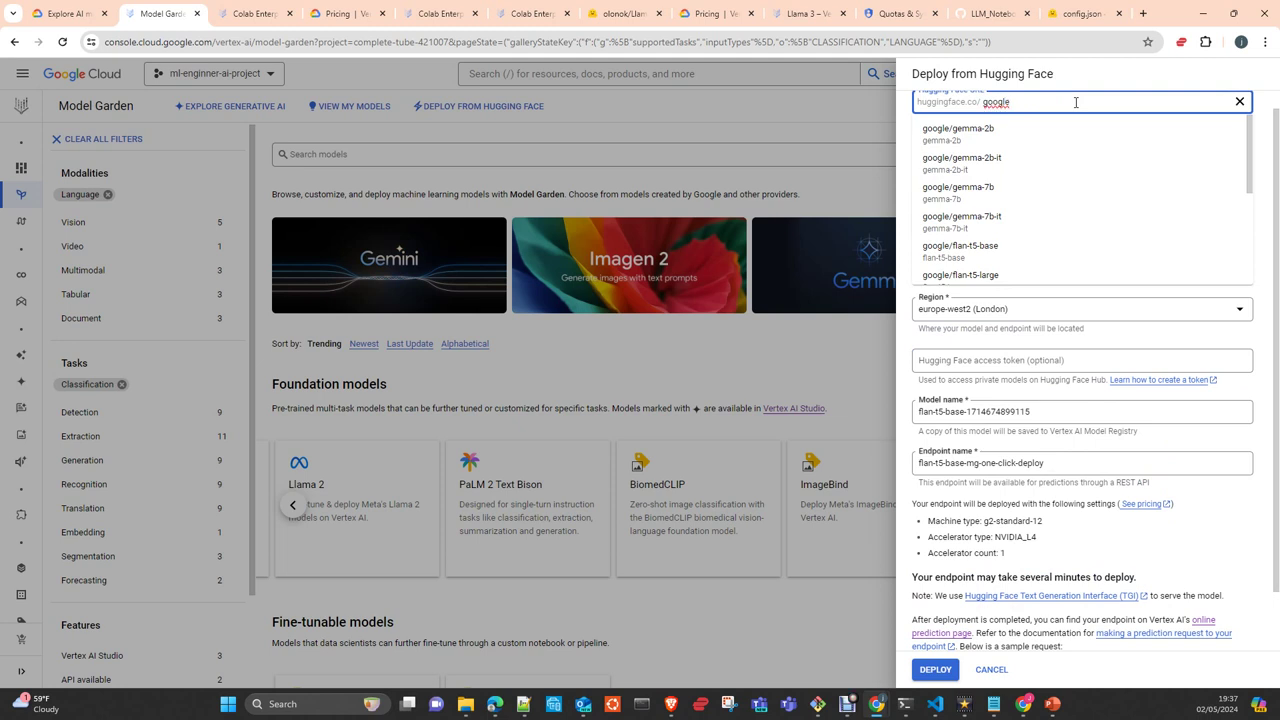
{"action": "scroll", "coordinate": [1115, 185], "scroll_direction": "down", "scroll_amount": 3}
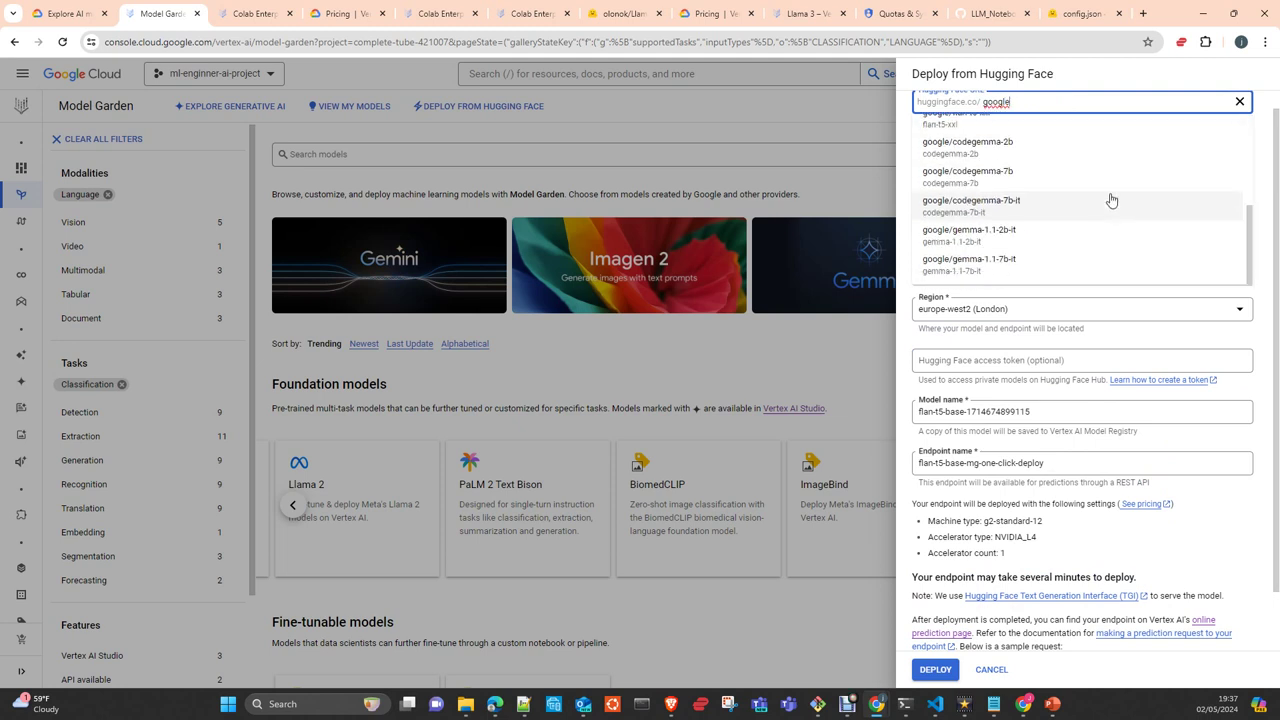
{"action": "scroll", "coordinate": [1110, 200], "scroll_direction": "up", "scroll_amount": 4}
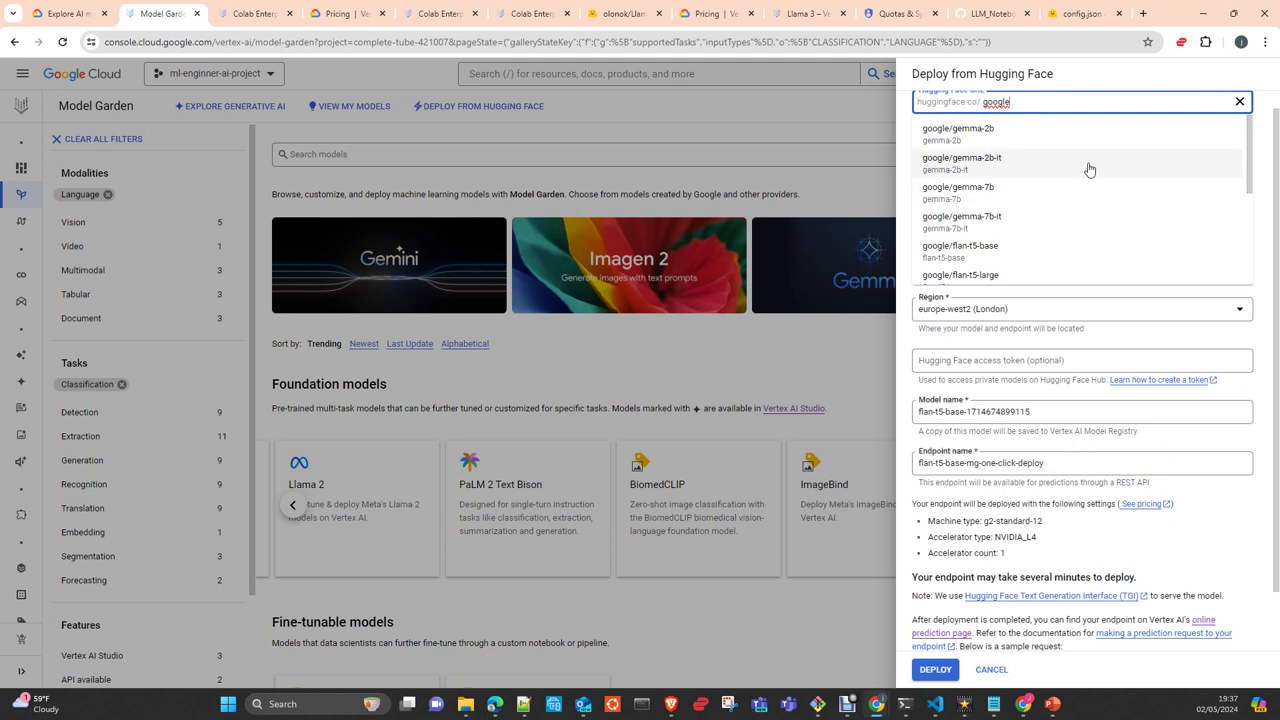
Search the deployable Hugging Face models for "t5" and clear the model URL
{"action": "left_click_drag", "start_coordinate": [1022, 102], "coordinate": [942, 104]}
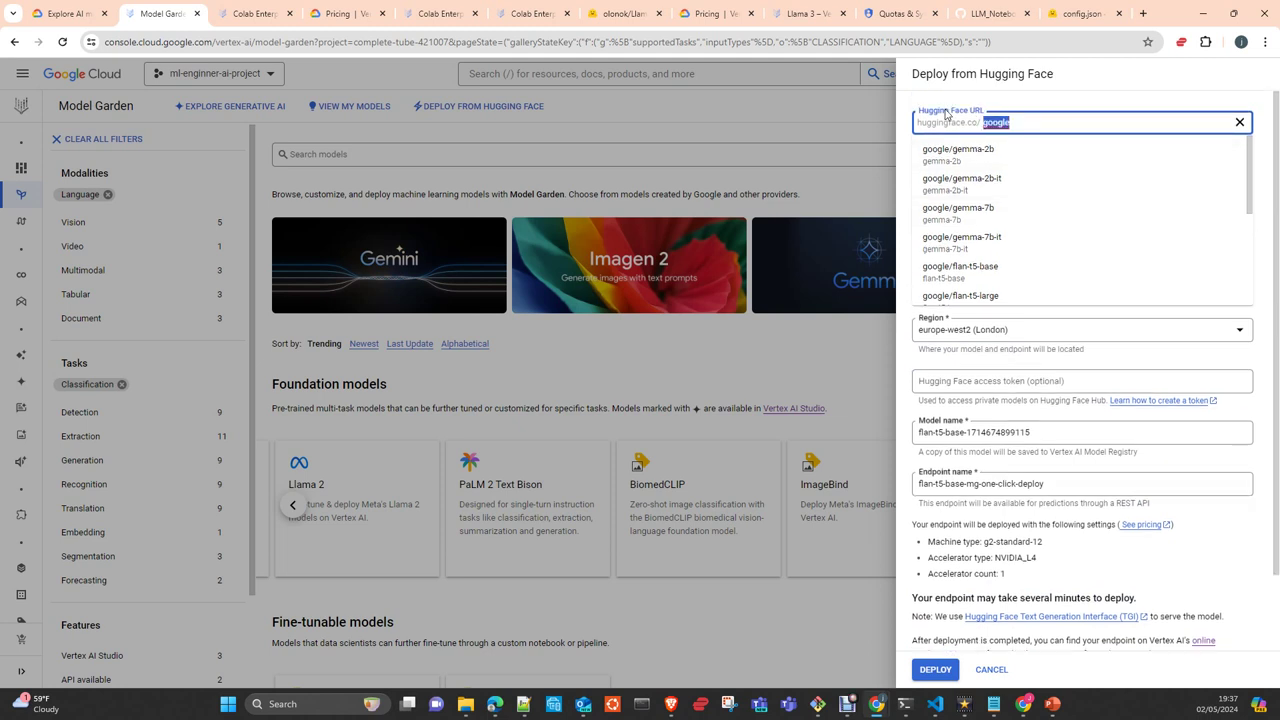
{"action": "type", "text": "t5"}
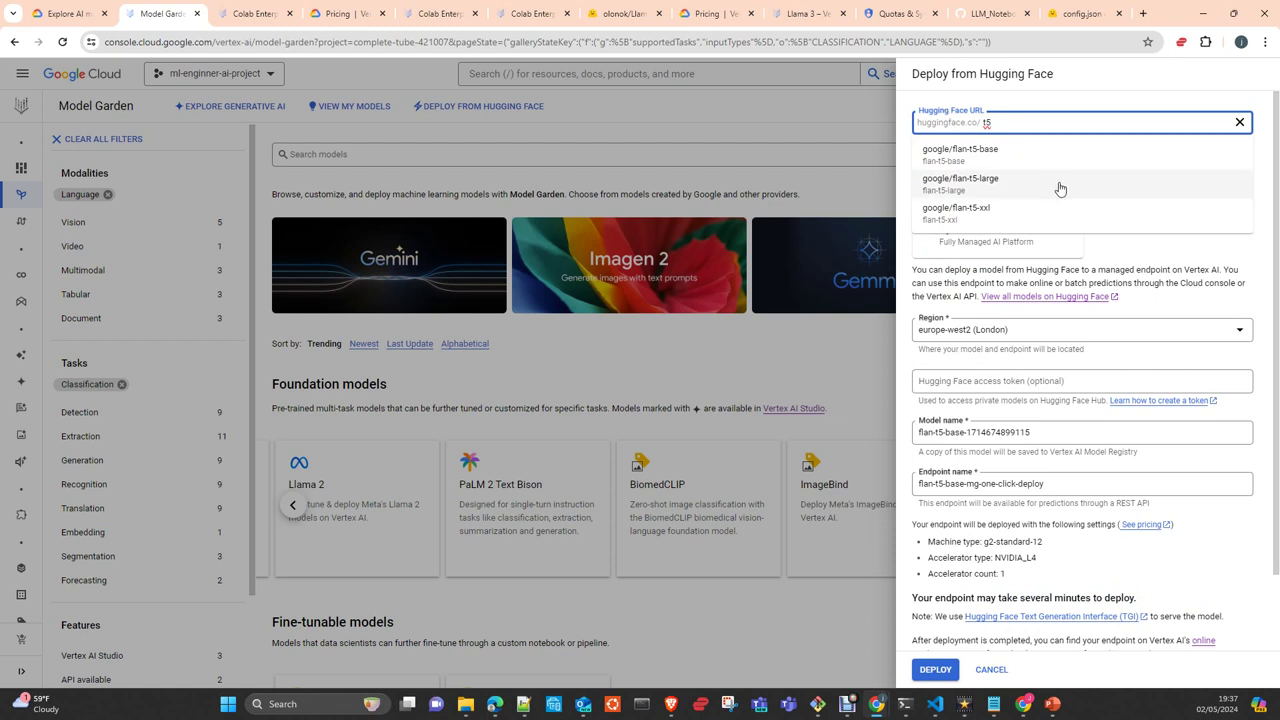
{"action": "double_click", "coordinate": [986, 121]}
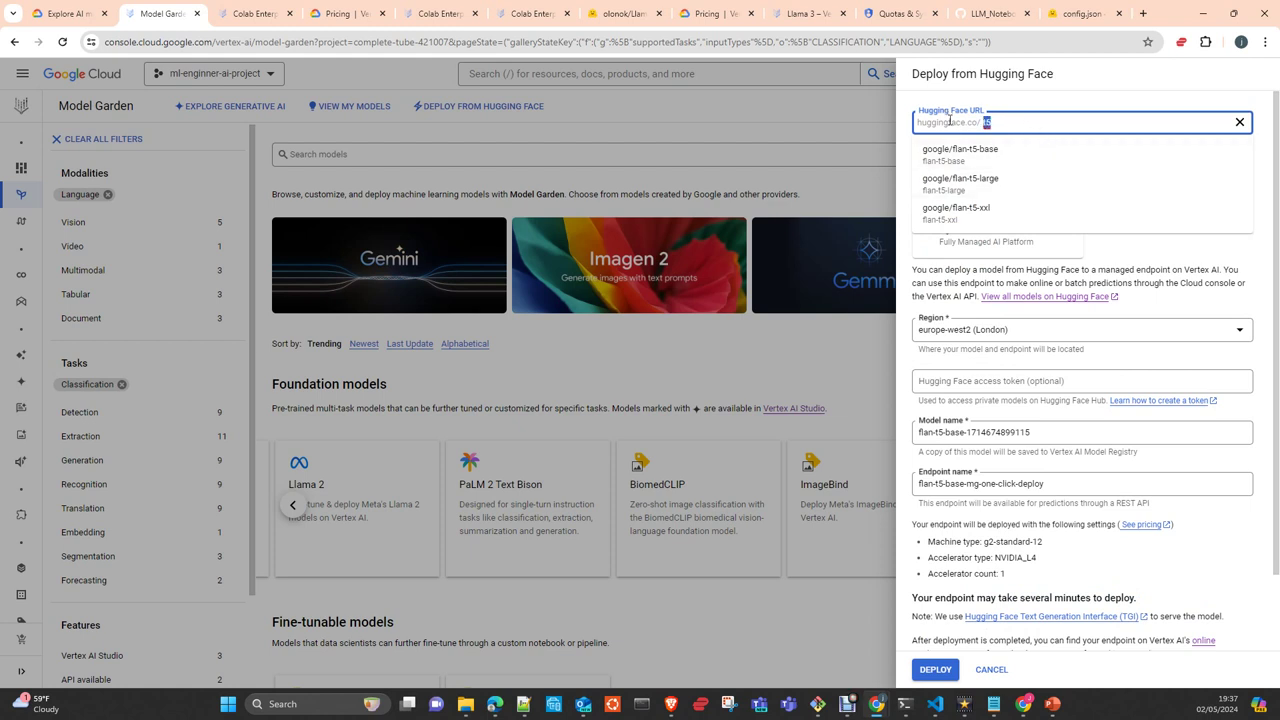
{"action": "key", "text": "BackSpace"}
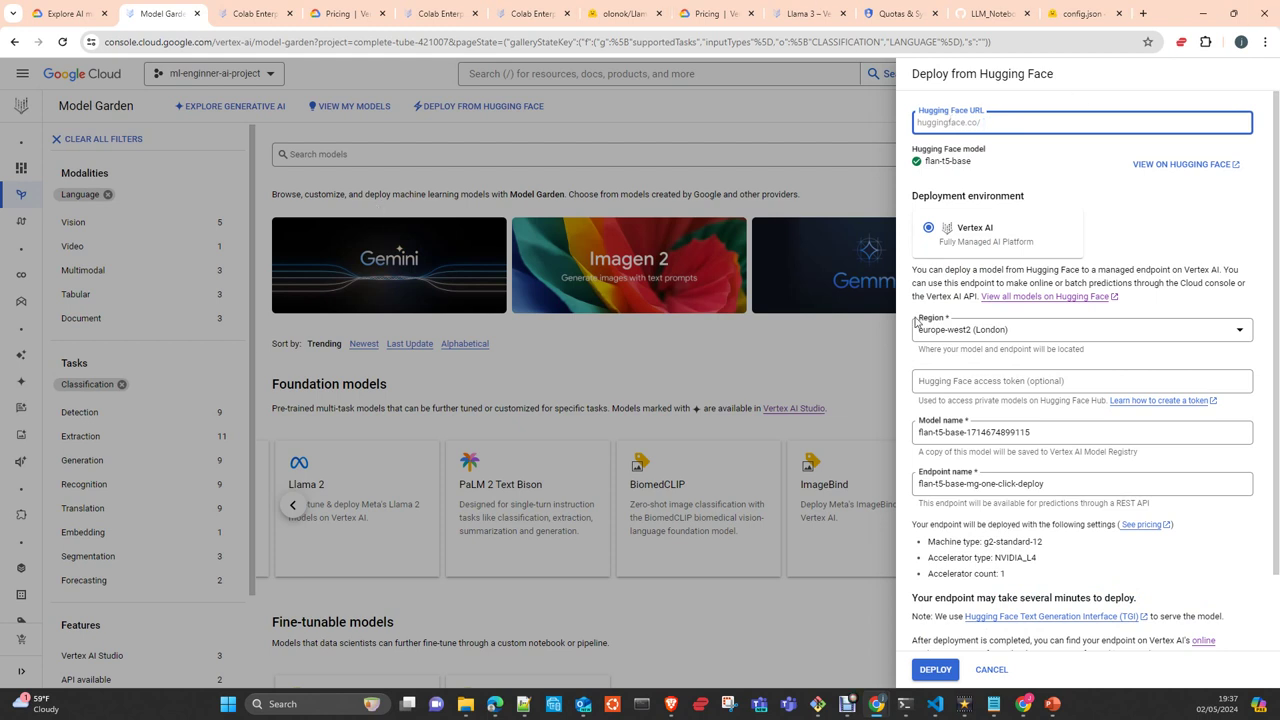
Try google-t5/t5-small as the Hugging Face model to deploy and view its model card on Hugging Face
{"action": "type", "text": "google-t5/t5-small"}
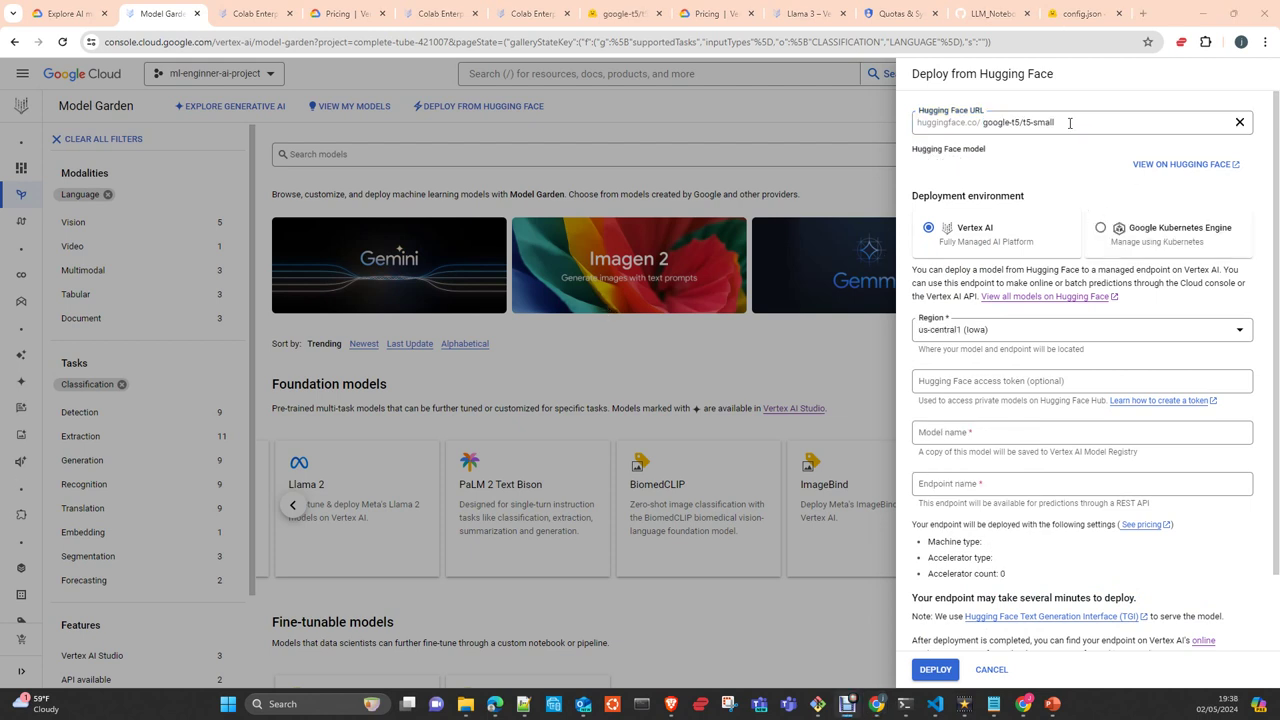
{"action": "left_click", "coordinate": [620, 16]}
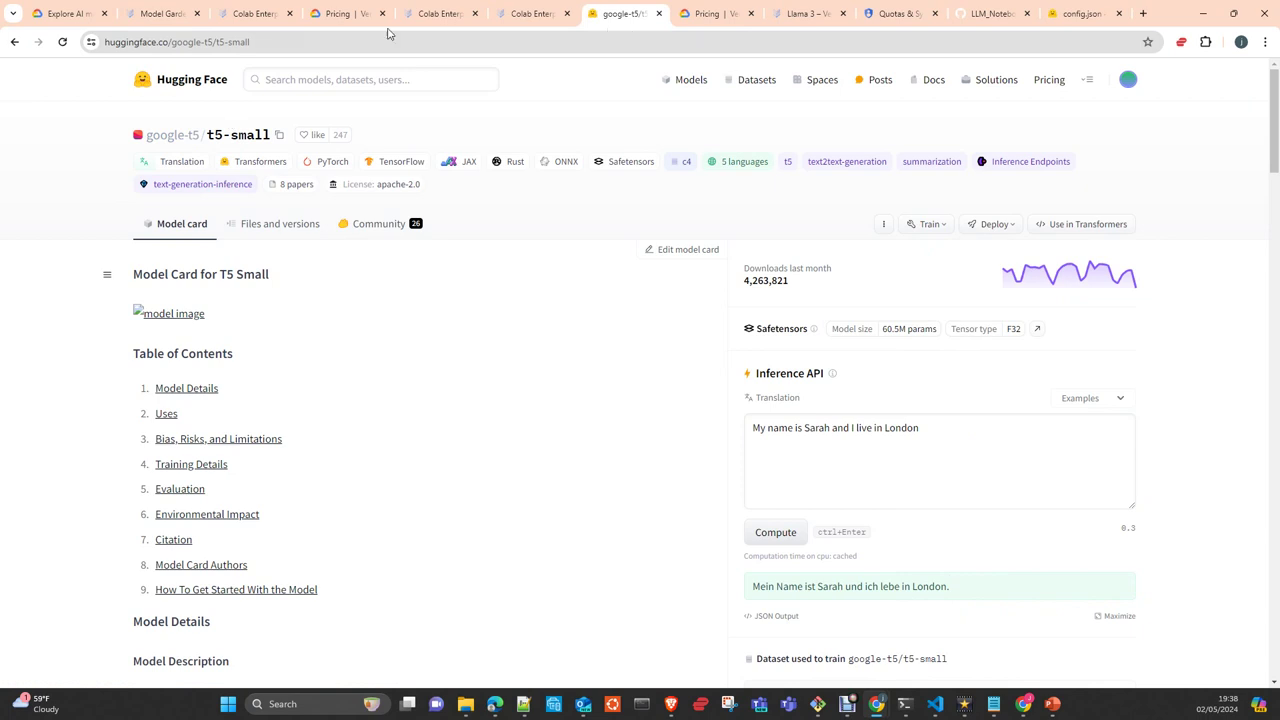
{"action": "scroll", "coordinate": [306, 392], "scroll_direction": "down", "scroll_amount": 1}
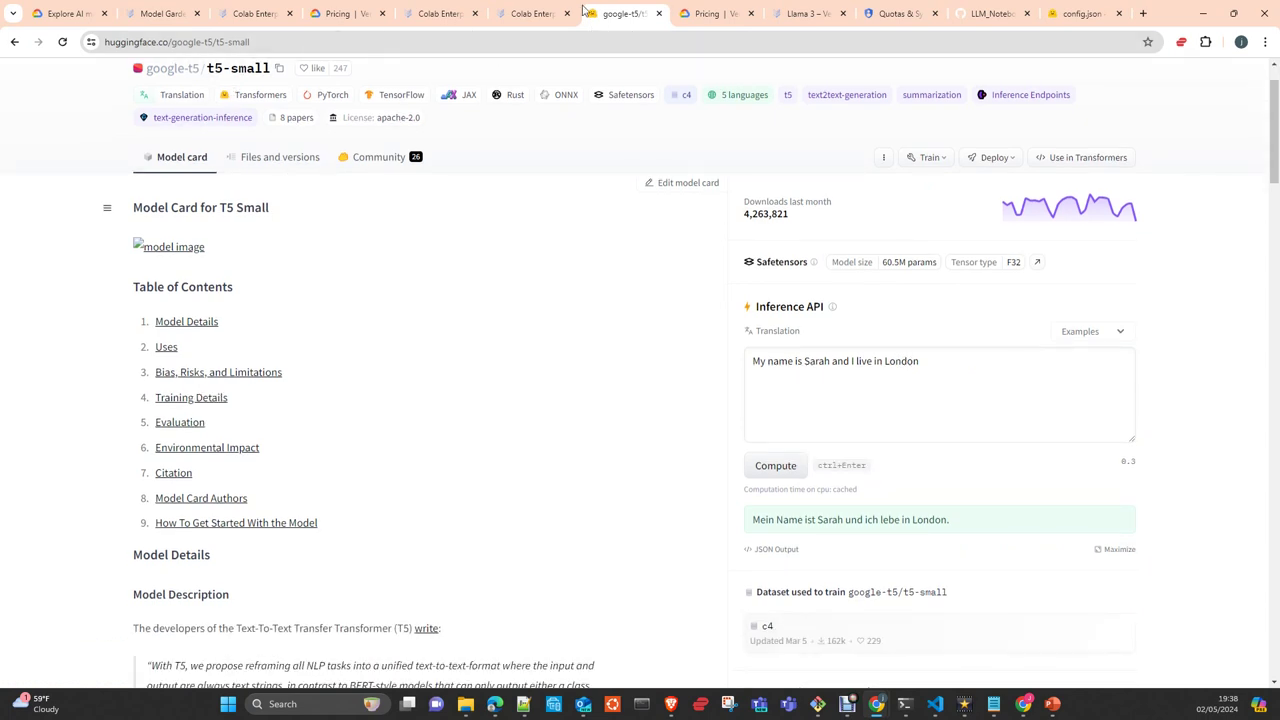
Shorten the model URL in the deployment form to "google" to list the matching Hugging Face models
{"action": "left_click", "coordinate": [160, 13]}
{"action": "left_click", "coordinate": [1105, 118]}
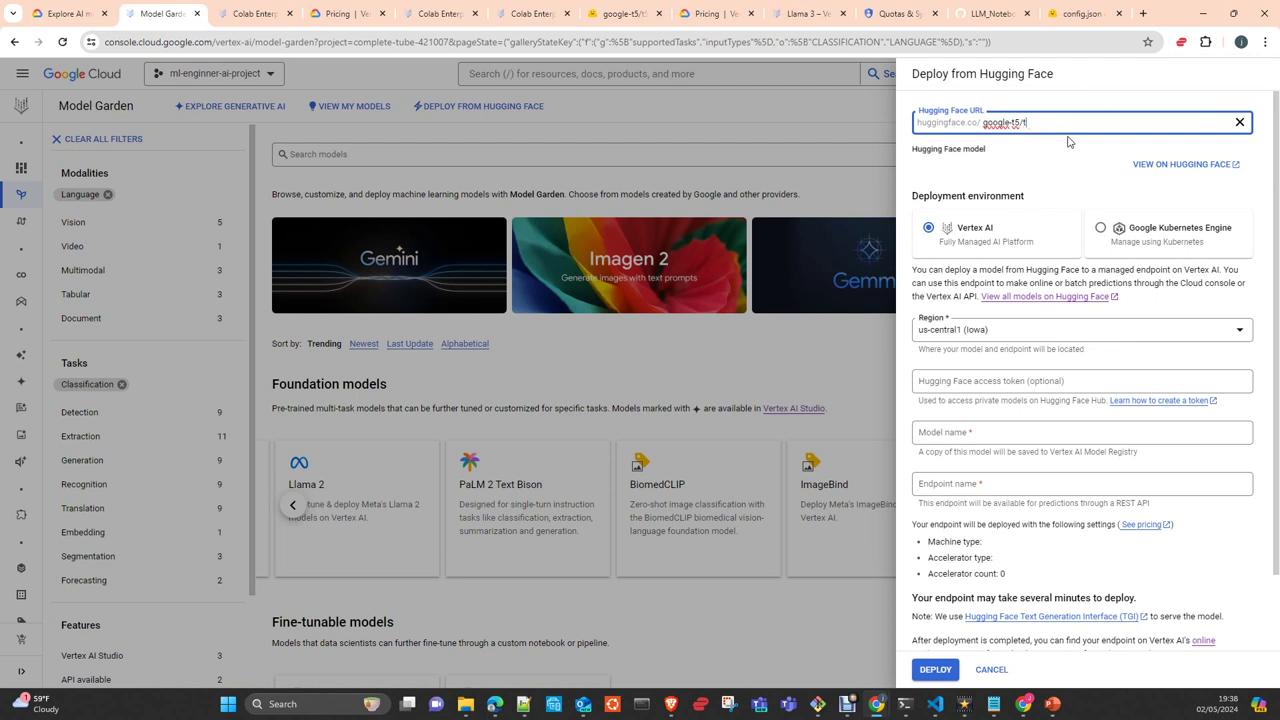
{"action": "key", "text": "BackSpace"}
{"action": "key", "text": "BackSpace"}
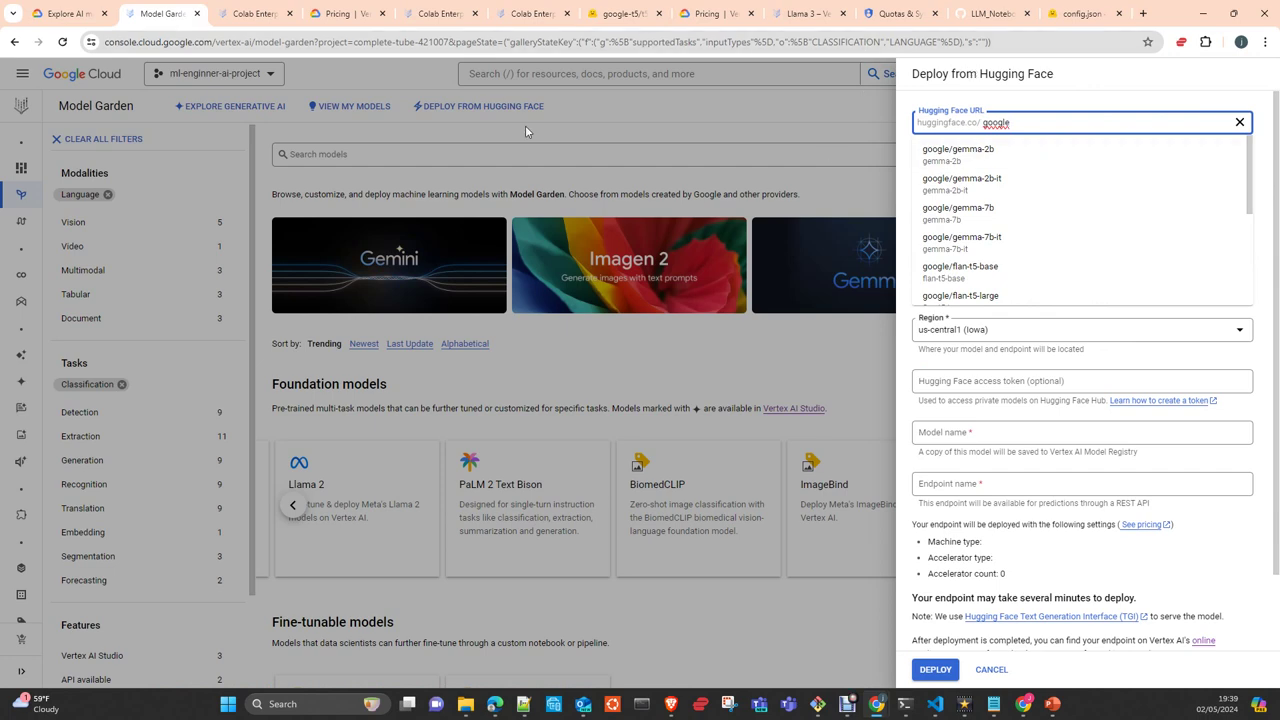
Return to the Llama3_8B_qlora_CoT_FineTuned page on Hugging Face and view its model card
{"action": "left_click", "coordinate": [643, 14]}
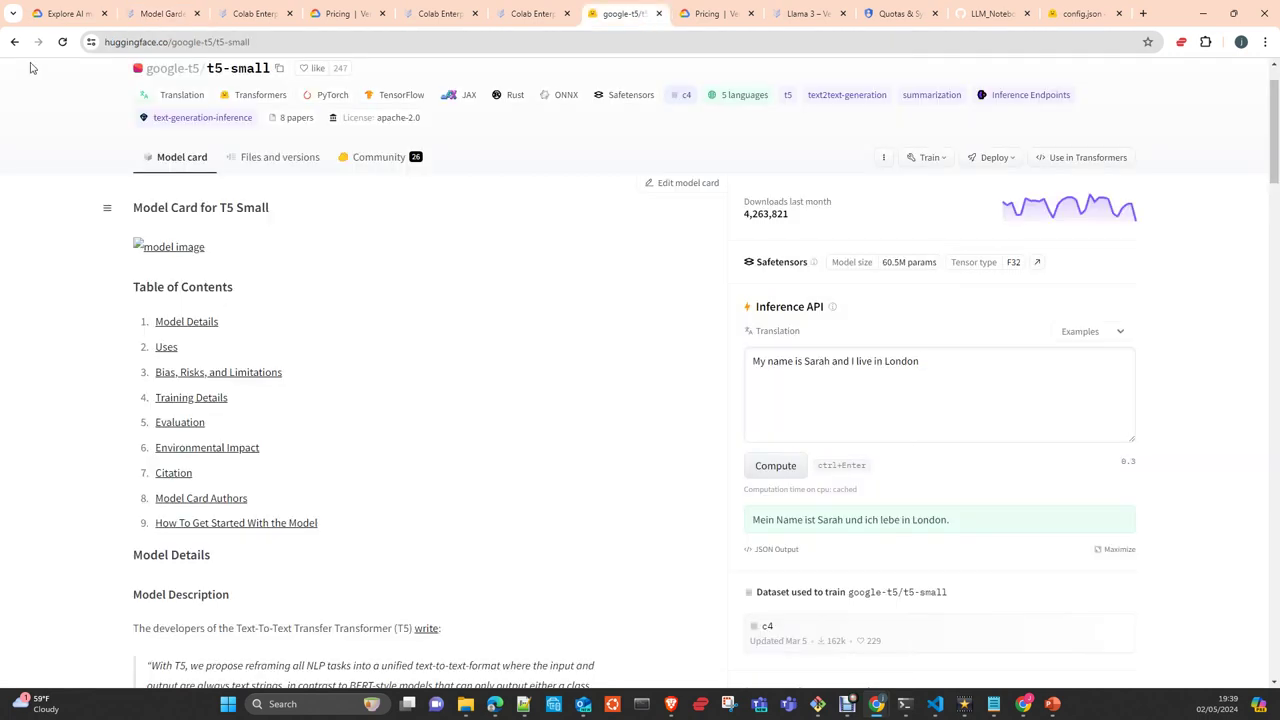
{"action": "left_click", "coordinate": [14, 42]}
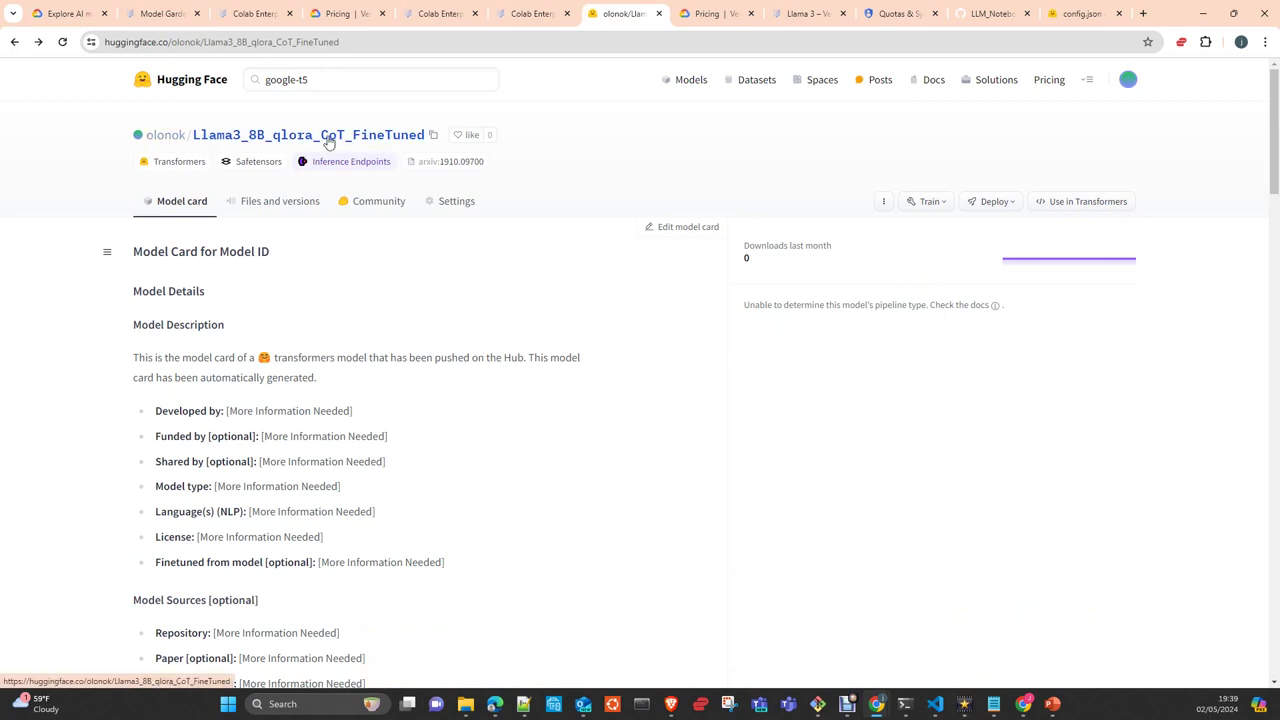
{"action": "scroll", "coordinate": [305, 415], "scroll_direction": "down", "scroll_amount": 1}
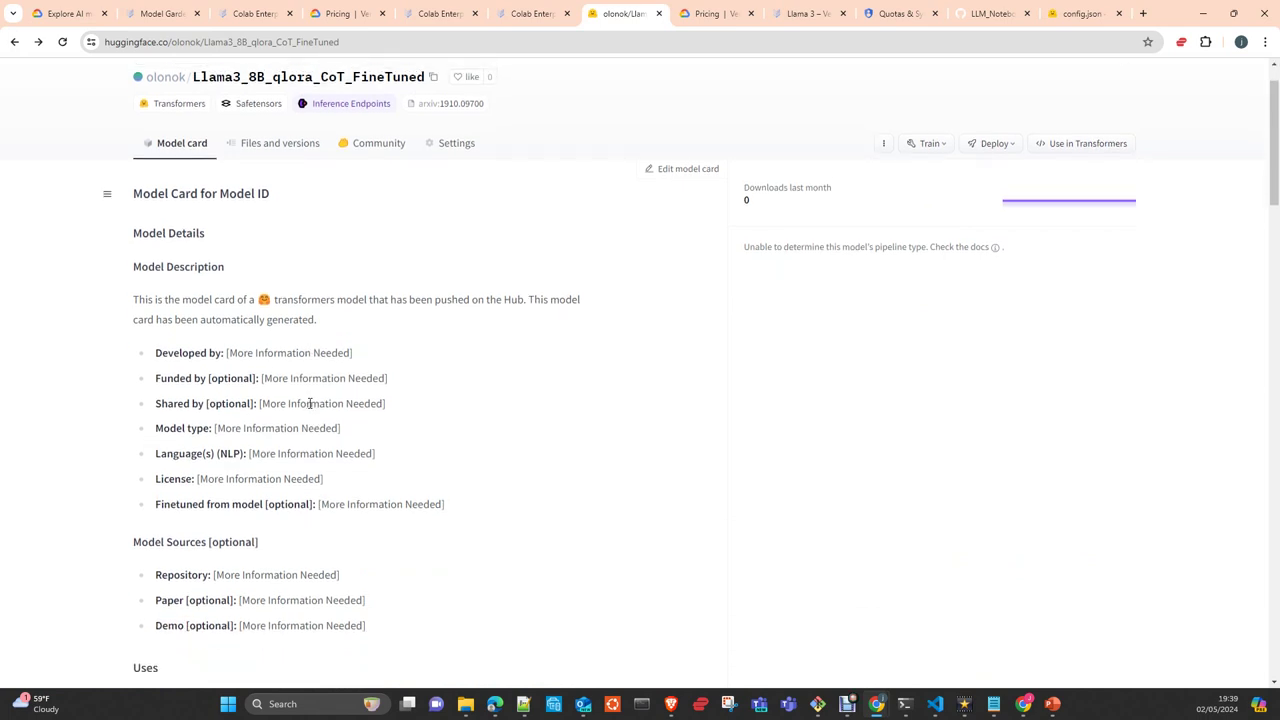
Skim the Llama3_8B_qlora_CoT_FineTuned model card on Hugging Face and view the model's repository files
{"action": "scroll", "coordinate": [300, 400], "scroll_direction": "up", "scroll_amount": 1}
{"action": "scroll", "coordinate": [245, 360], "scroll_direction": "down", "scroll_amount": 4}
{"action": "scroll", "coordinate": [257, 363], "scroll_direction": "up", "scroll_amount": 1}
{"action": "scroll", "coordinate": [245, 330], "scroll_direction": "up", "scroll_amount": 2}
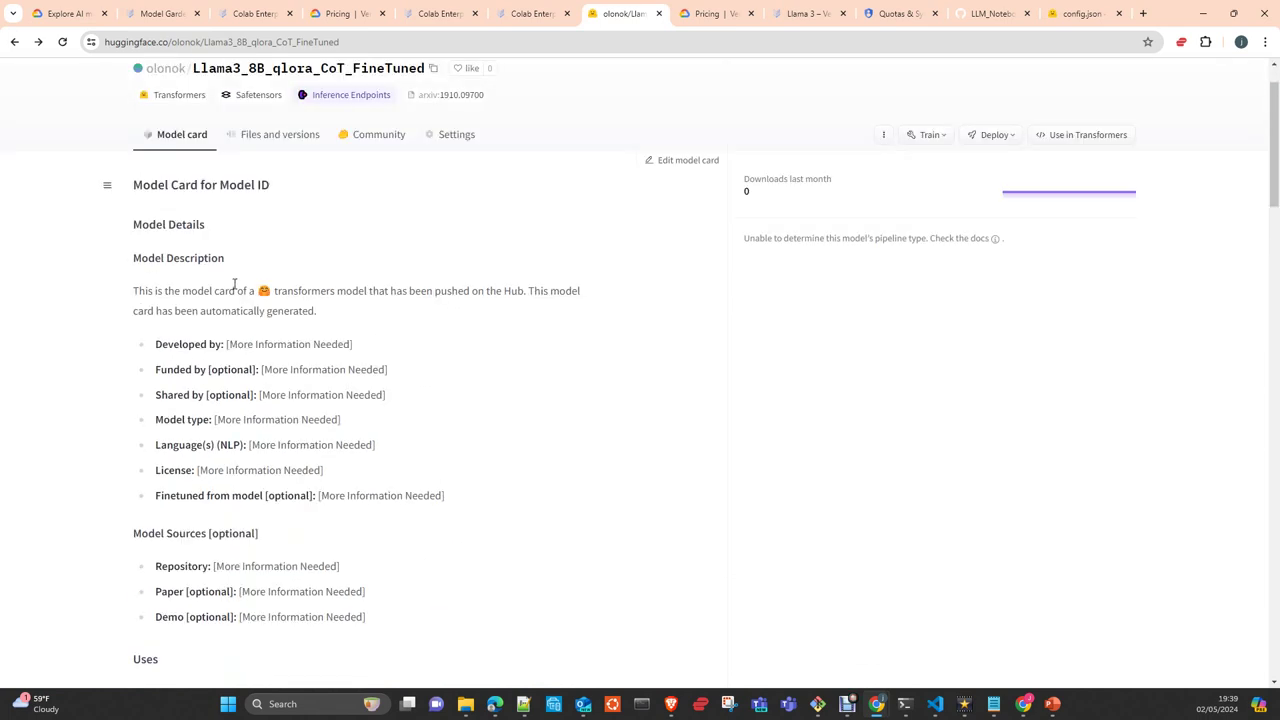
{"action": "left_click", "coordinate": [268, 136]}
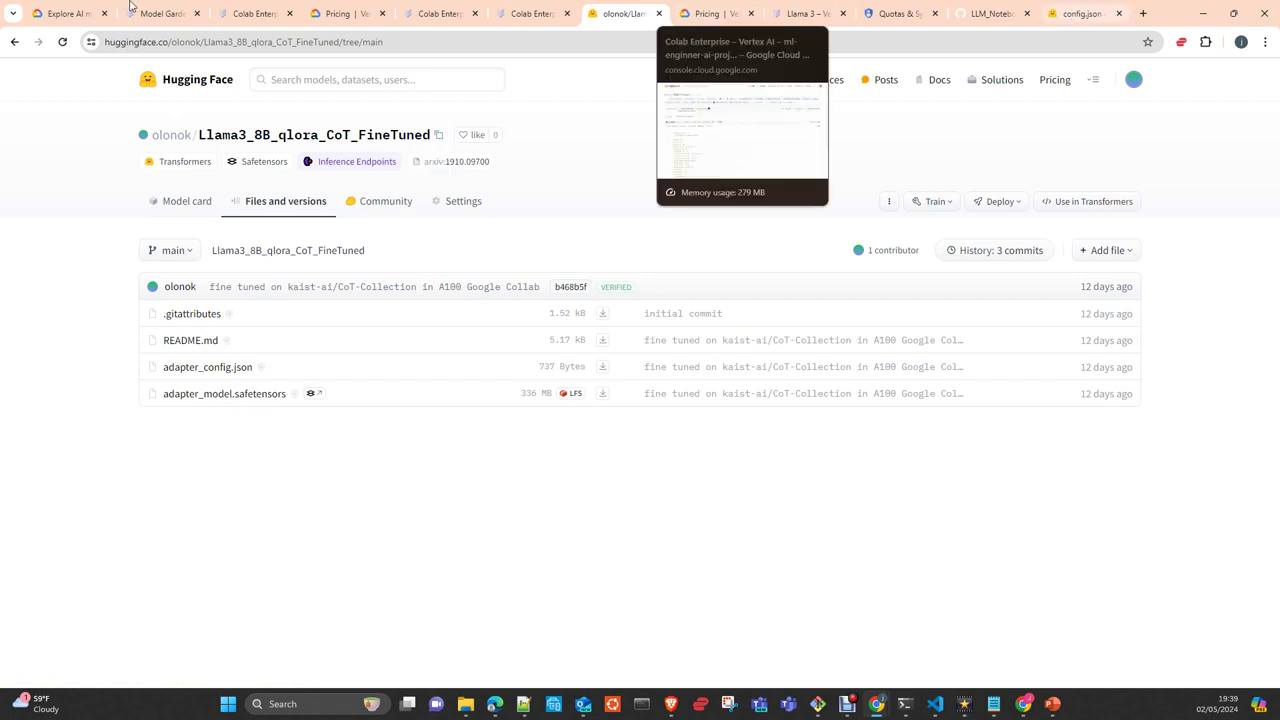
Try the fine-tuned Llama3_8B_qlora_CoT_FineTuned repository as the Hugging Face URL in Model Garden's deployment form and view the region options
{"action": "left_click", "coordinate": [173, 19]}
{"action": "left_click", "coordinate": [1034, 123]}
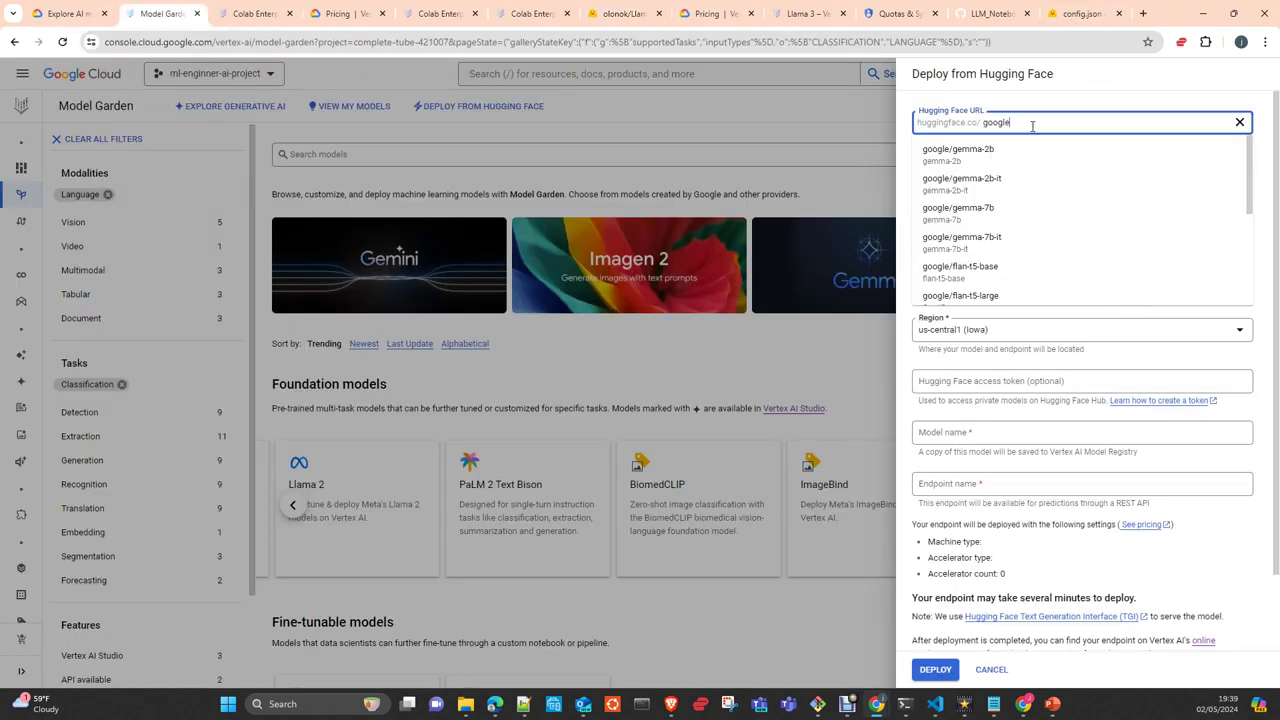
{"action": "left_click_drag", "start_coordinate": [1034, 123], "coordinate": [982, 122]}
{"action": "type", "text": "olonok/Llama3_8B_qlora_CoT_FineTuned"}
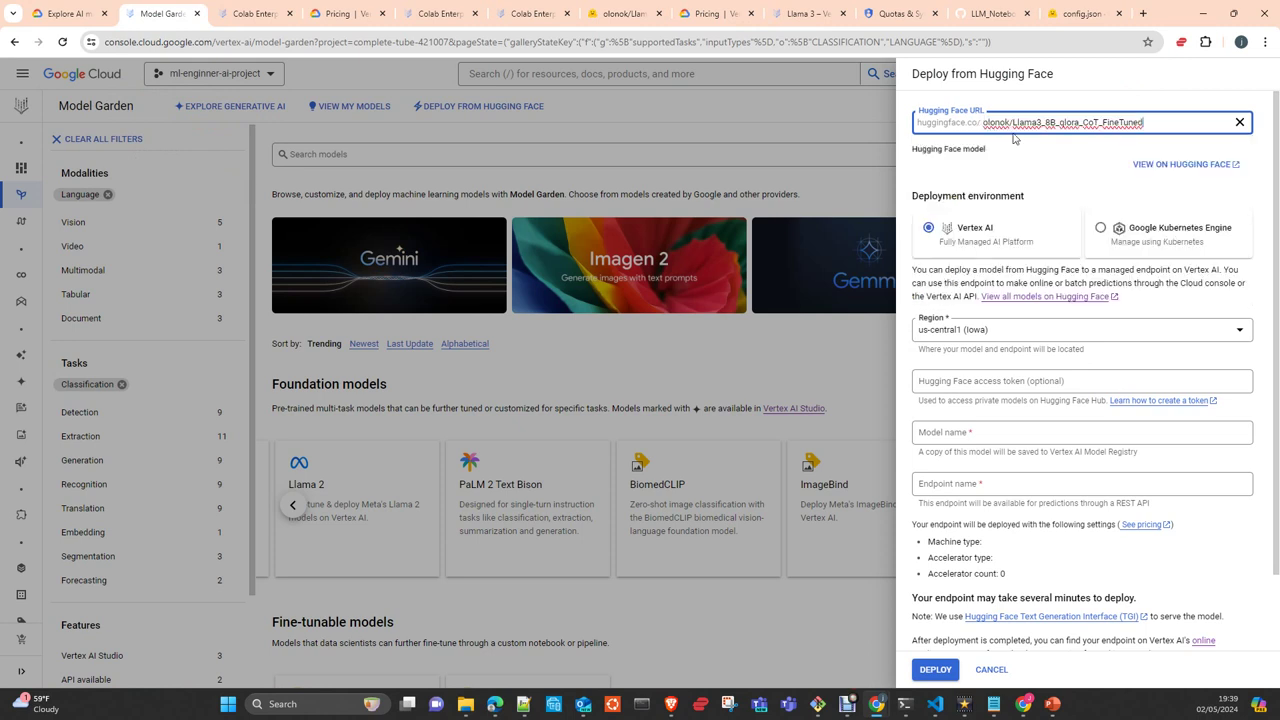
{"action": "left_click", "coordinate": [1056, 164]}
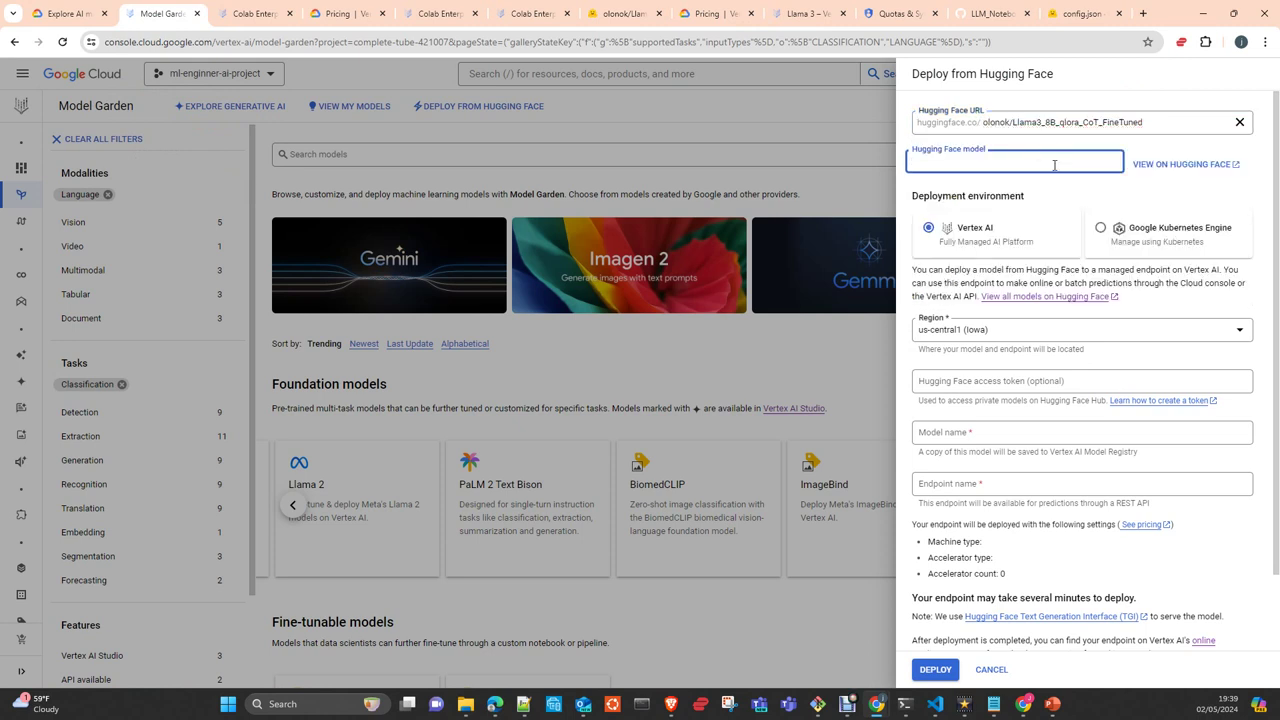
{"action": "left_click", "coordinate": [1017, 333]}
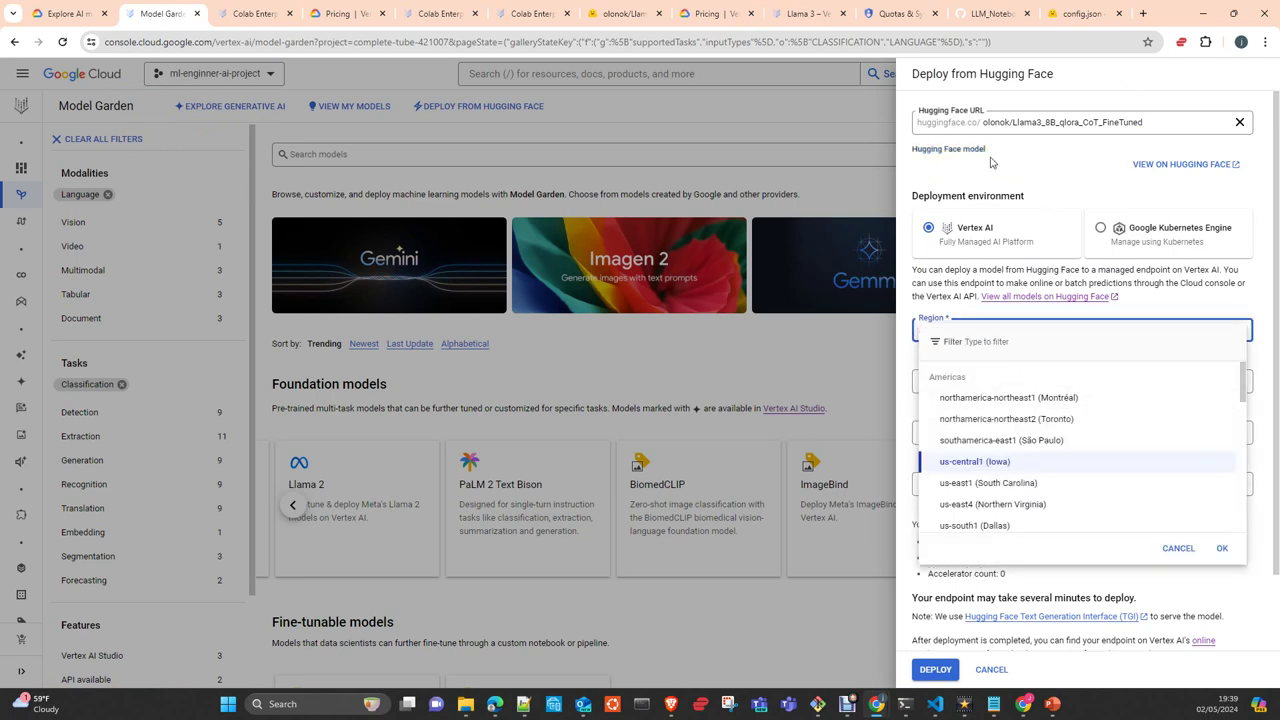
Return to Hugging Face and go back to the flan-t5-base-text-classification model page
{"action": "left_click", "coordinate": [622, 13]}
{"action": "left_click", "coordinate": [15, 43]}
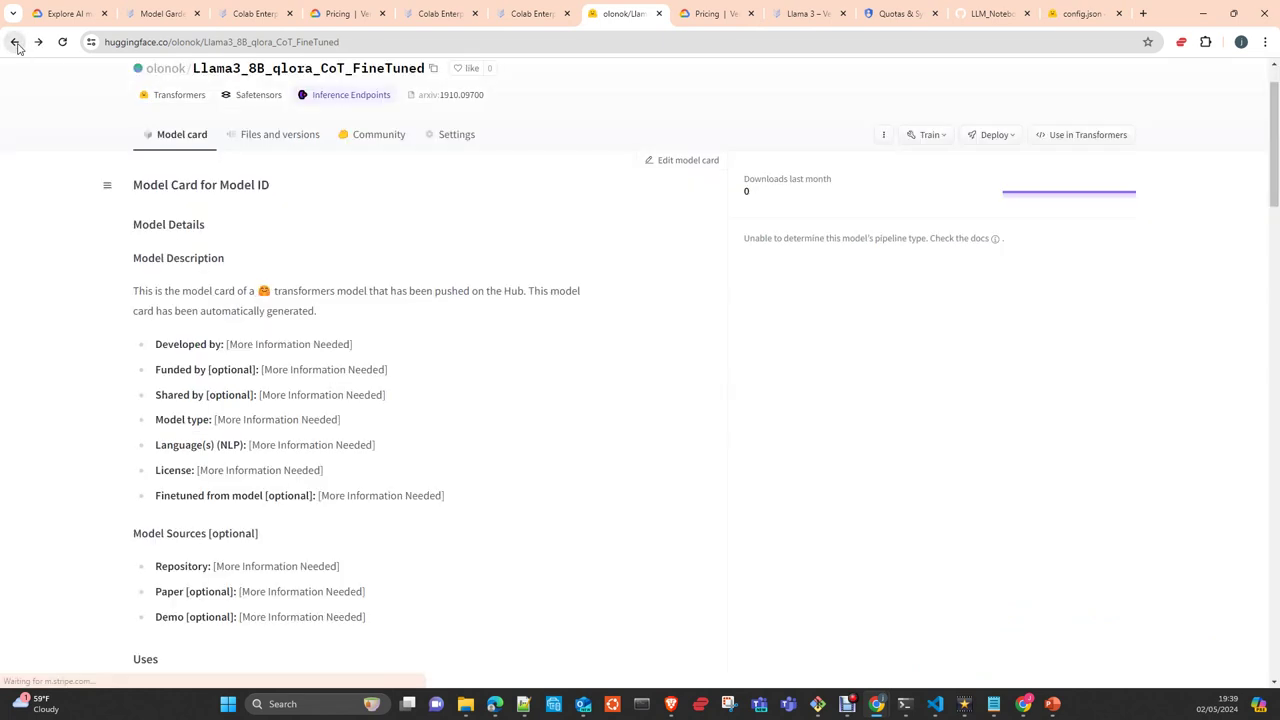
{"action": "left_click", "coordinate": [15, 44]}
{"action": "left_click", "coordinate": [15, 43]}
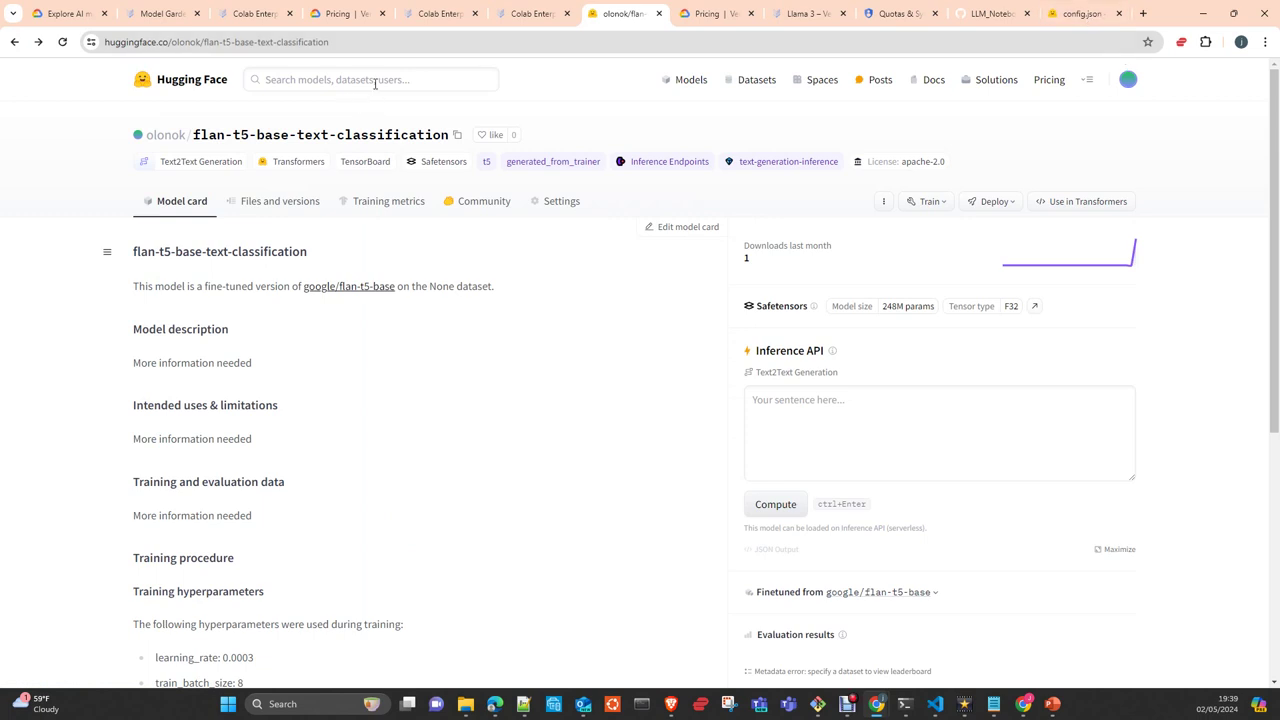
Replace the Hugging Face URL in Model Garden's deployment form with "google" to list the matching models
{"action": "left_click", "coordinate": [165, 15]}
{"action": "left_click", "coordinate": [1107, 121]}
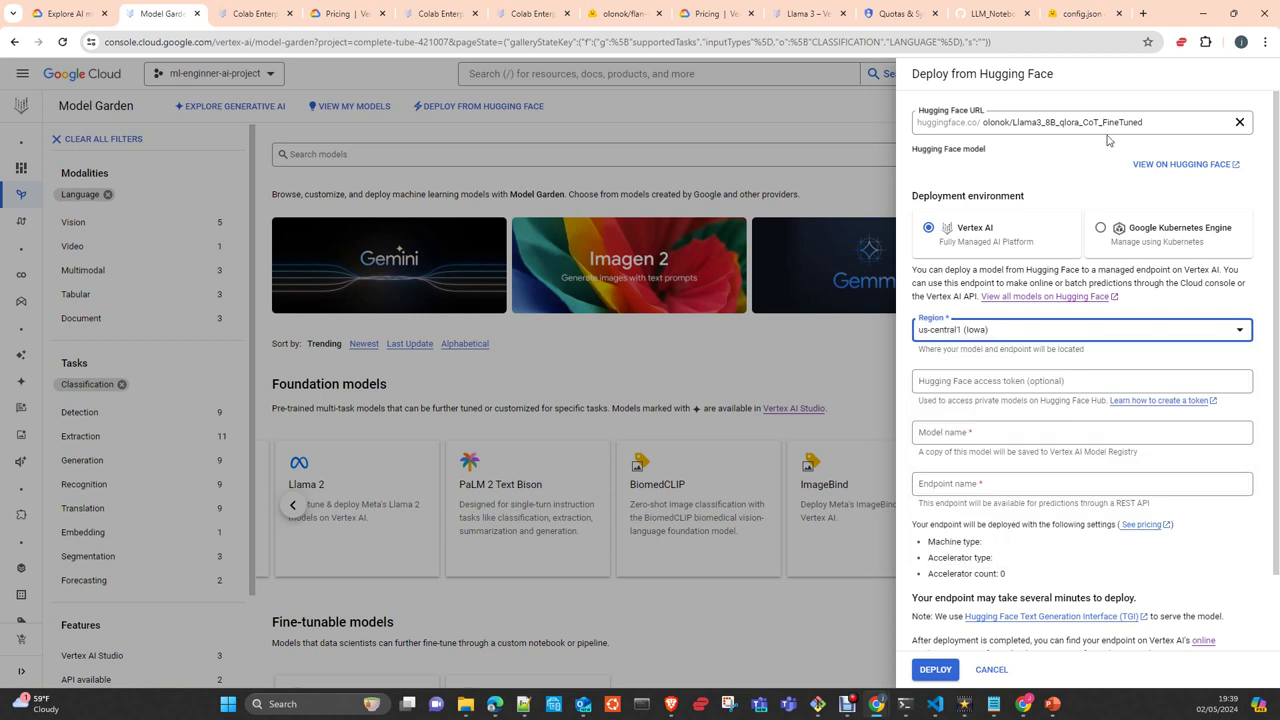
{"action": "left_click", "coordinate": [1110, 127]}
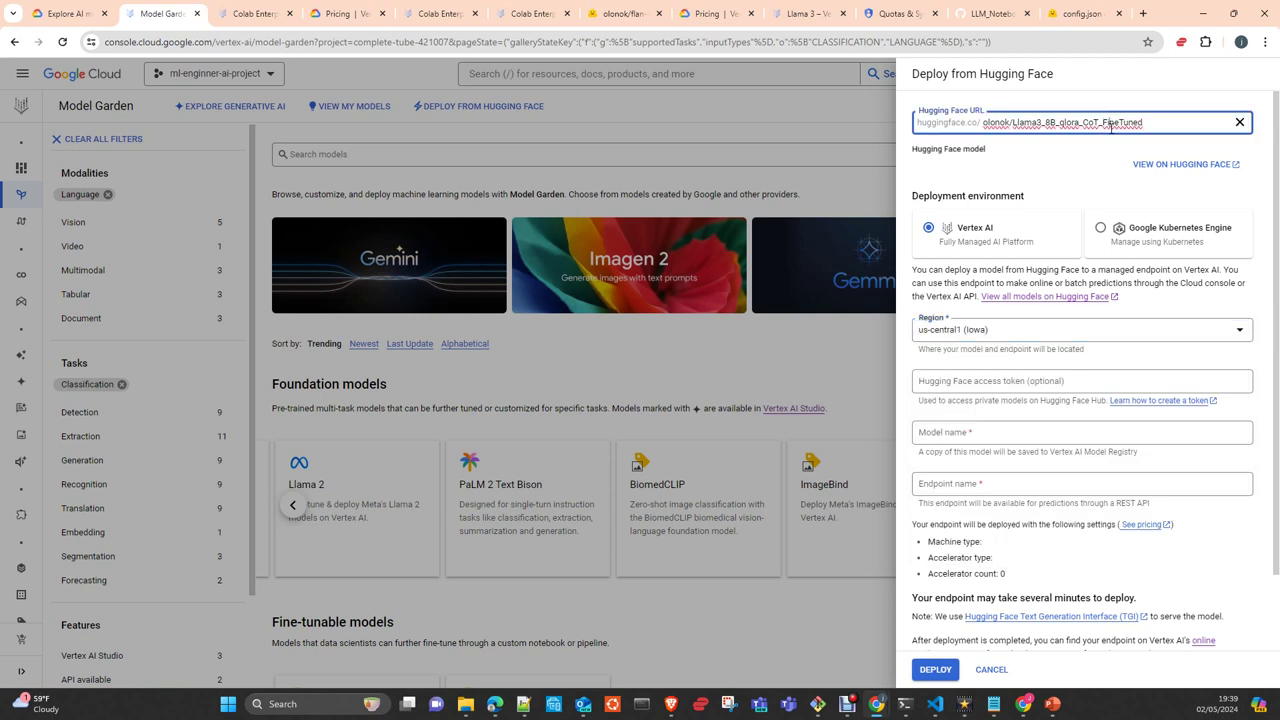
{"action": "key", "text": "BackSpace"}
{"action": "key", "text": "BackSpace"}
{"action": "key", "text": "BackSpace"}
{"action": "key", "text": "BackSpace"}
{"action": "key", "text": "BackSpace"}
{"action": "key", "text": "BackSpace"}
{"action": "key", "text": "BackSpace"}
{"action": "key", "text": "BackSpace"}
{"action": "key", "text": "BackSpace"}
{"action": "key", "text": "BackSpace"}
{"action": "key", "text": "BackSpace"}
{"action": "key", "text": "BackSpace"}
{"action": "key", "text": "BackSpace"}
{"action": "key", "text": "BackSpace"}
{"action": "key", "text": "BackSpace"}
{"action": "key", "text": "BackSpace"}
{"action": "key", "text": "BackSpace"}
{"action": "key", "text": "BackSpace"}
{"action": "key", "text": "BackSpace"}
{"action": "key", "text": "BackSpace"}
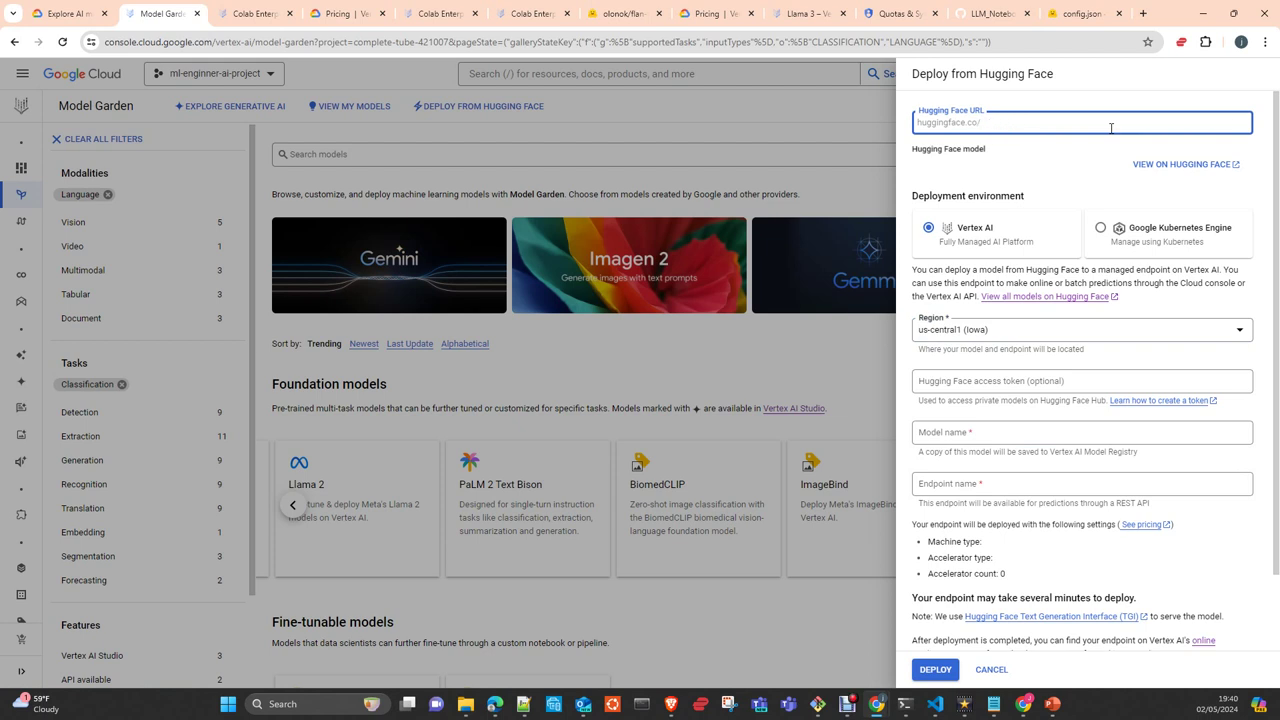
{"action": "type", "text": "google"}
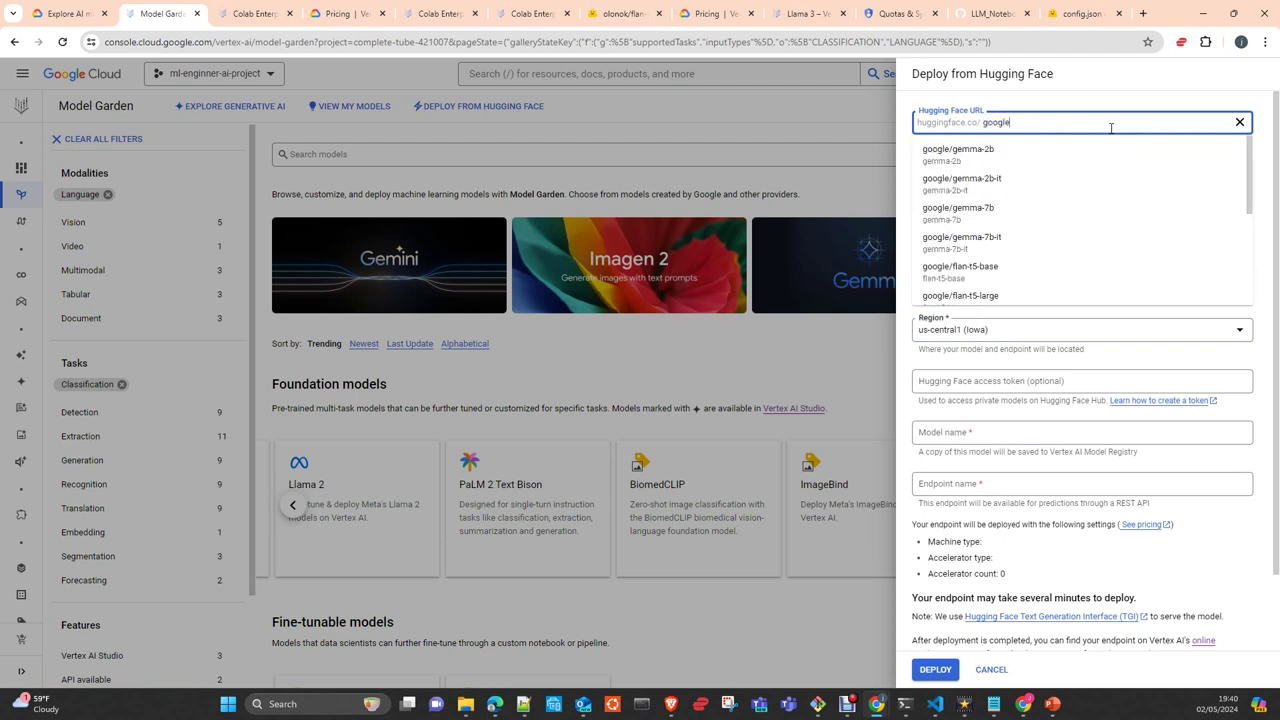
Choose google/flan-t5-base from the matching models as the Hugging Face model to deploy
{"action": "type", "text": "-"}
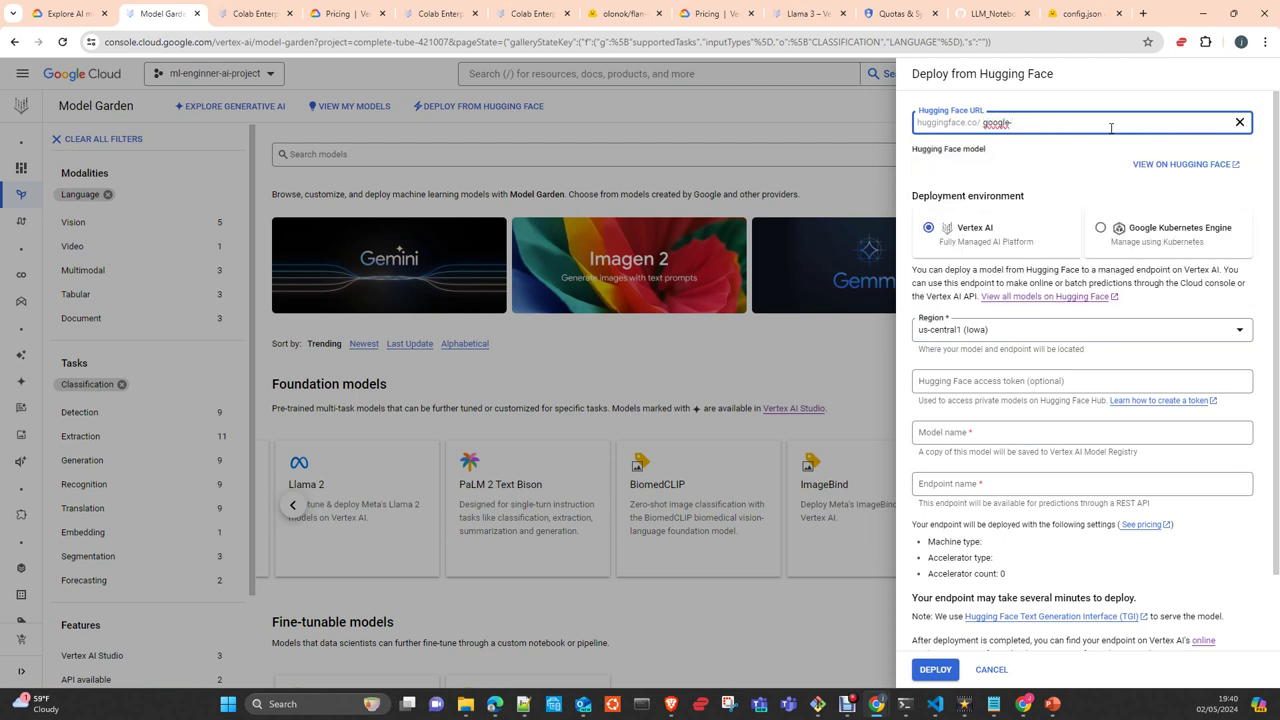
{"action": "key", "text": "BackSpace"}
{"action": "key", "text": "Down"}
{"action": "key", "text": "Down"}
{"action": "key", "text": "Down"}
{"action": "key", "text": "Down"}
{"action": "key", "text": "Down"}
{"action": "key", "text": "Down"}
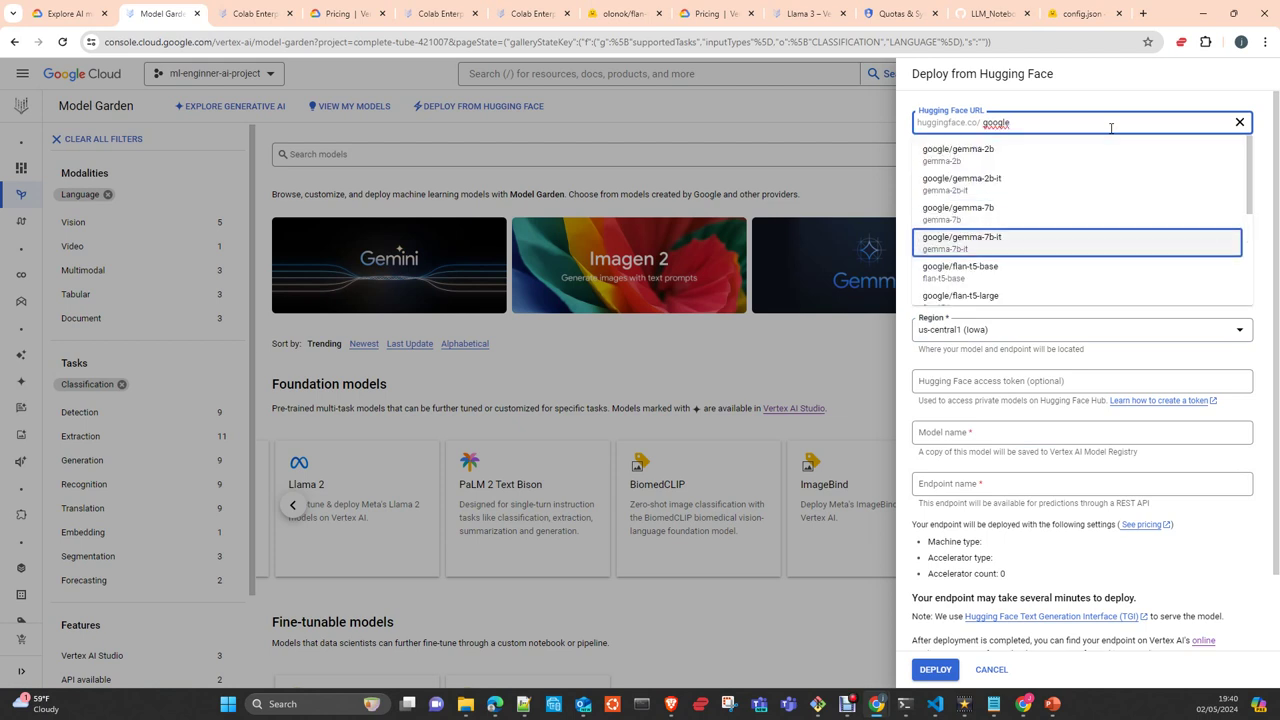
{"action": "key", "text": "Up"}
{"action": "key", "text": "Up"}
{"action": "key", "text": "Up"}
{"action": "key", "text": "Down"}
{"action": "key", "text": "Down"}
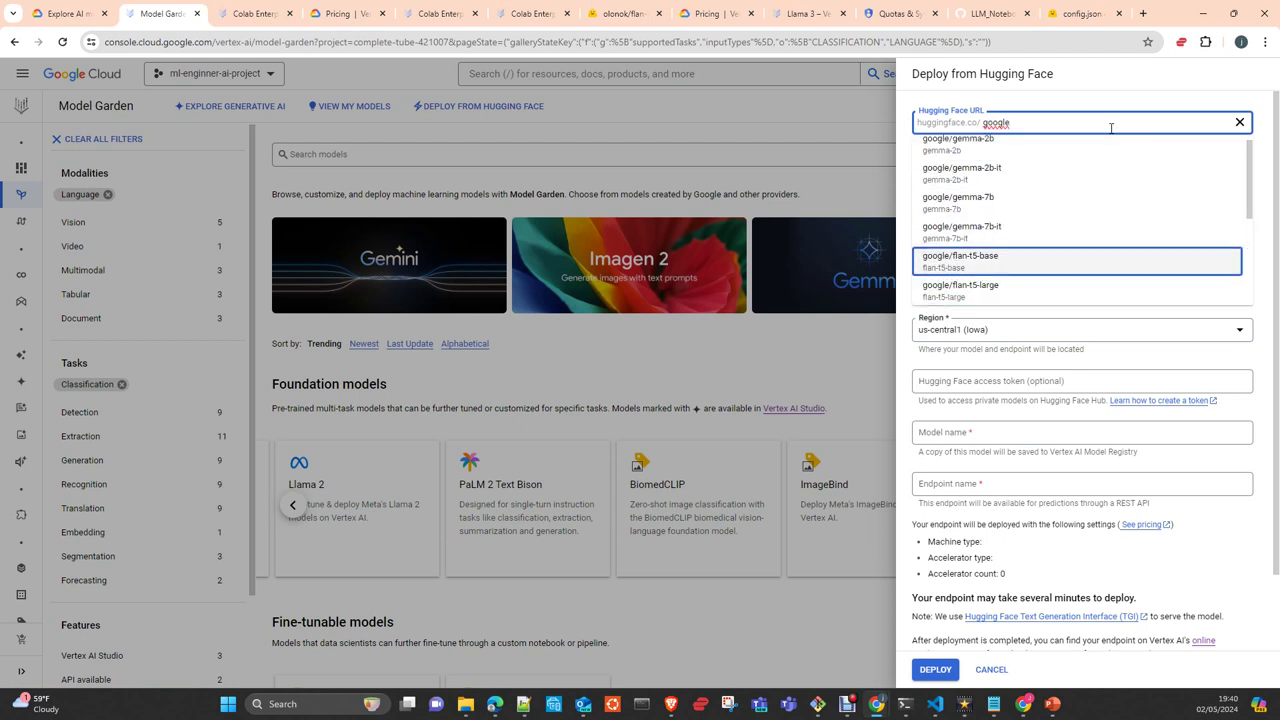
{"action": "key", "text": "Return"}
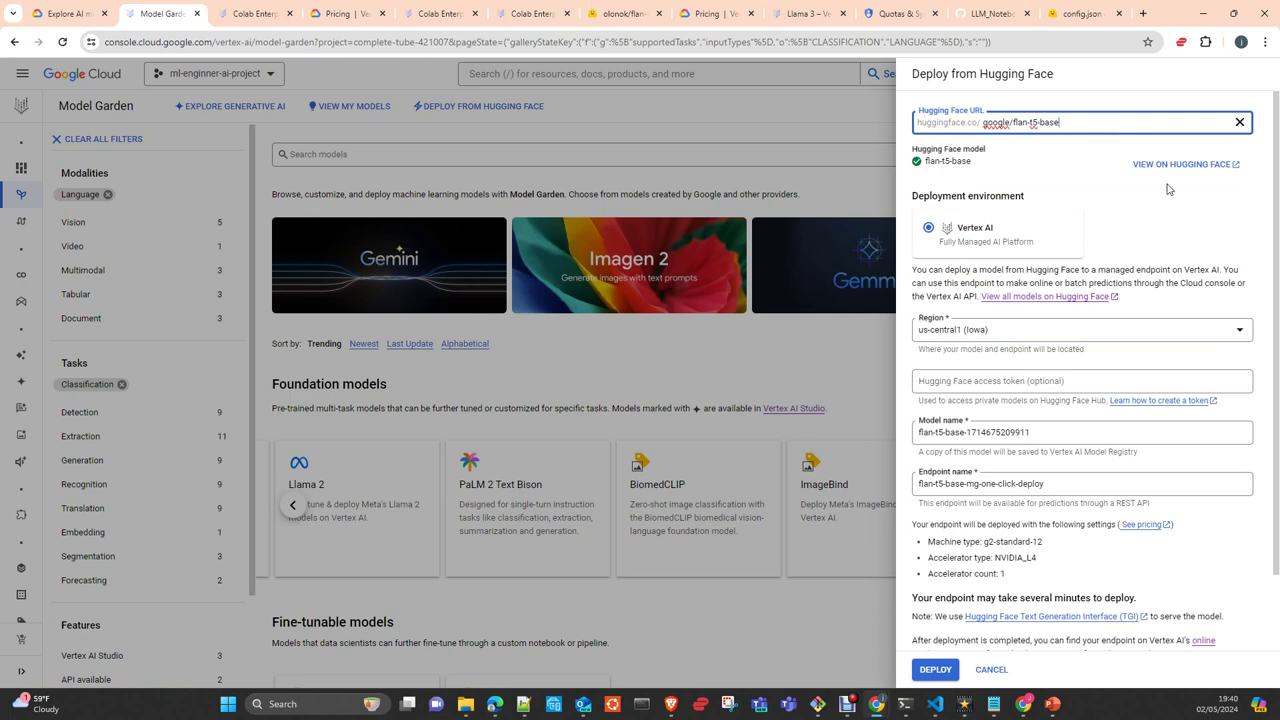
Open the google/flan-t5-base page on Hugging Face from the deployment form and skim its model card
{"action": "left_click", "coordinate": [1171, 166]}
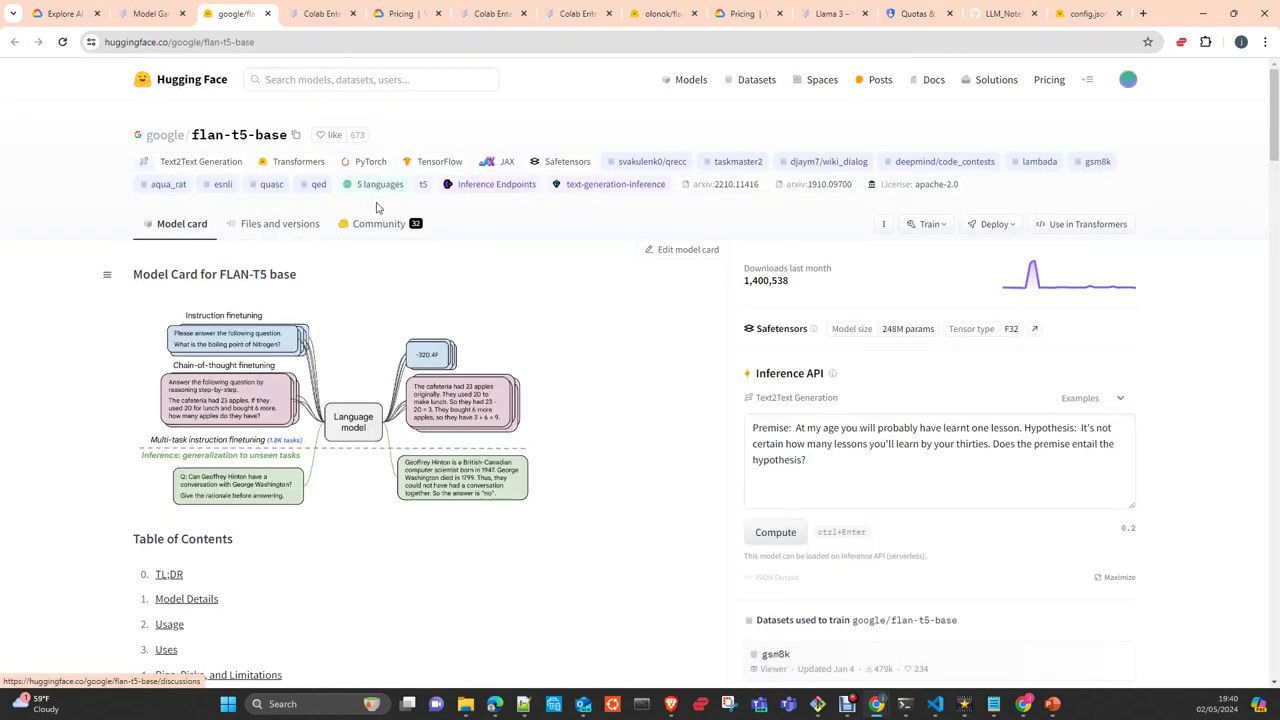
{"action": "scroll", "coordinate": [389, 523], "scroll_direction": "down", "scroll_amount": 2}
{"action": "scroll", "coordinate": [331, 451], "scroll_direction": "down", "scroll_amount": 1}
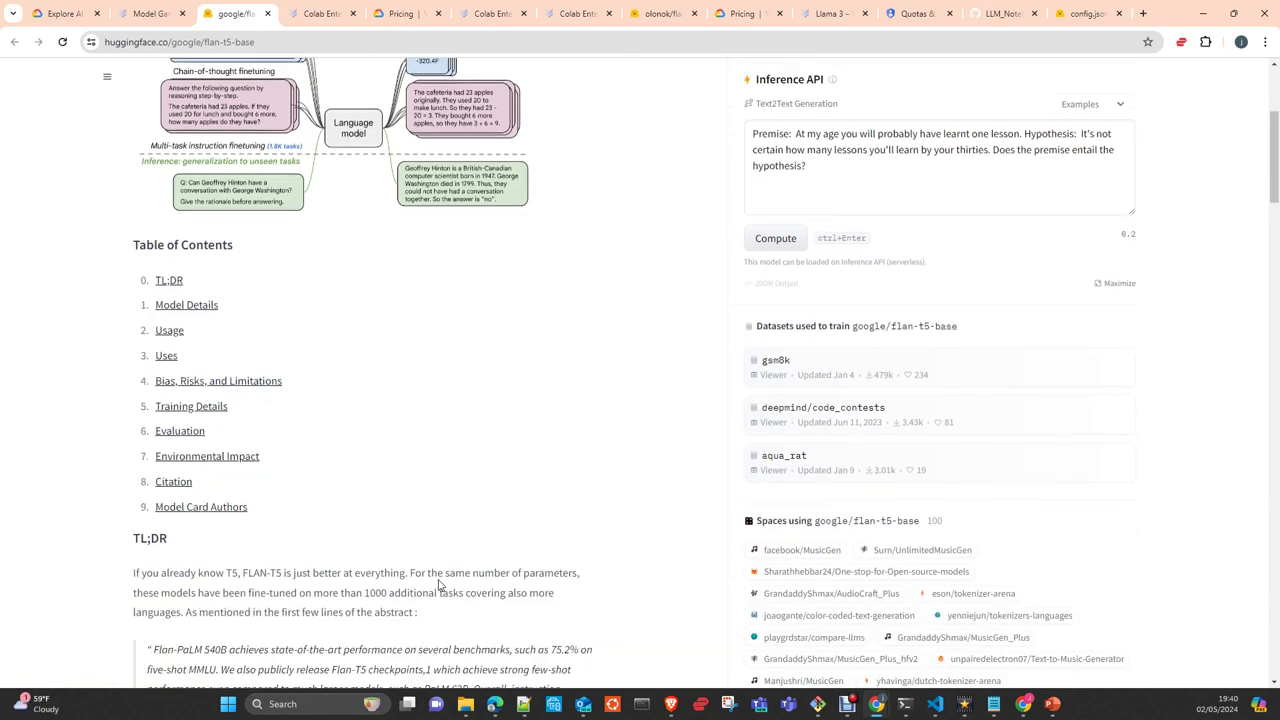
{"action": "scroll", "coordinate": [437, 582], "scroll_direction": "up", "scroll_amount": 3}
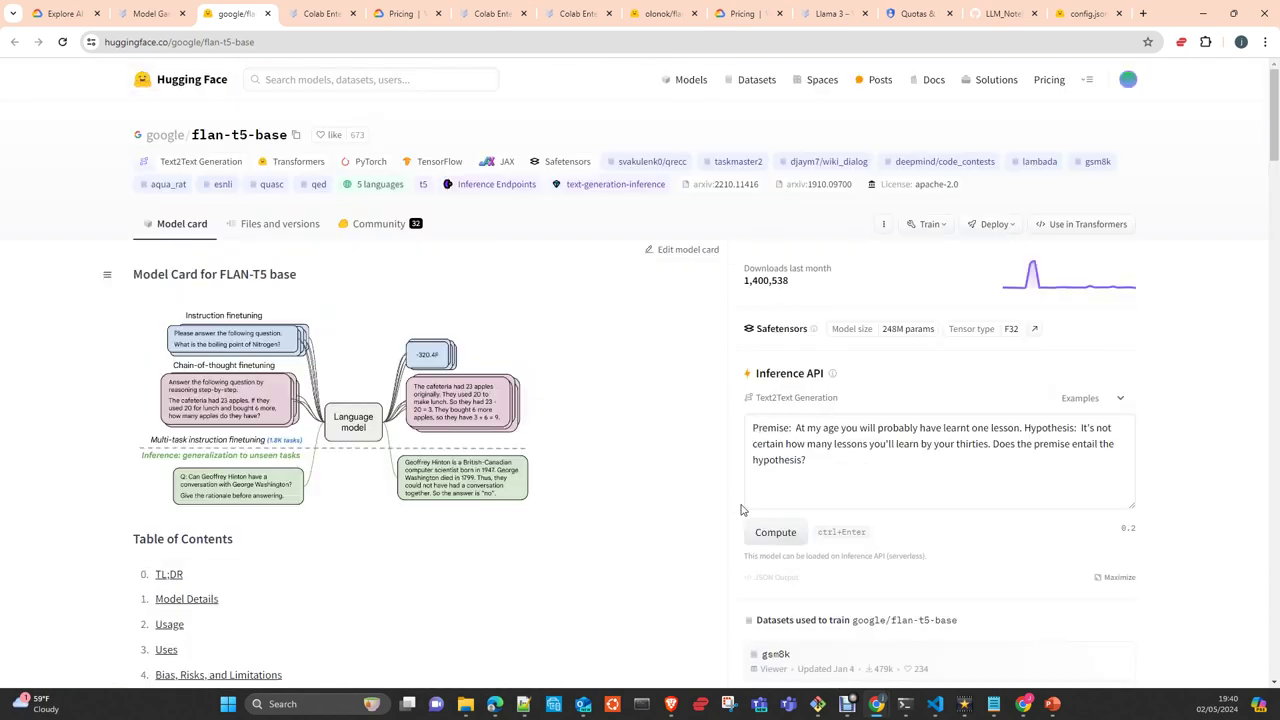
Examine config.json and tokenizer.json among the flan-t5-base repository files, then return to the file list
{"action": "left_click", "coordinate": [296, 233]}
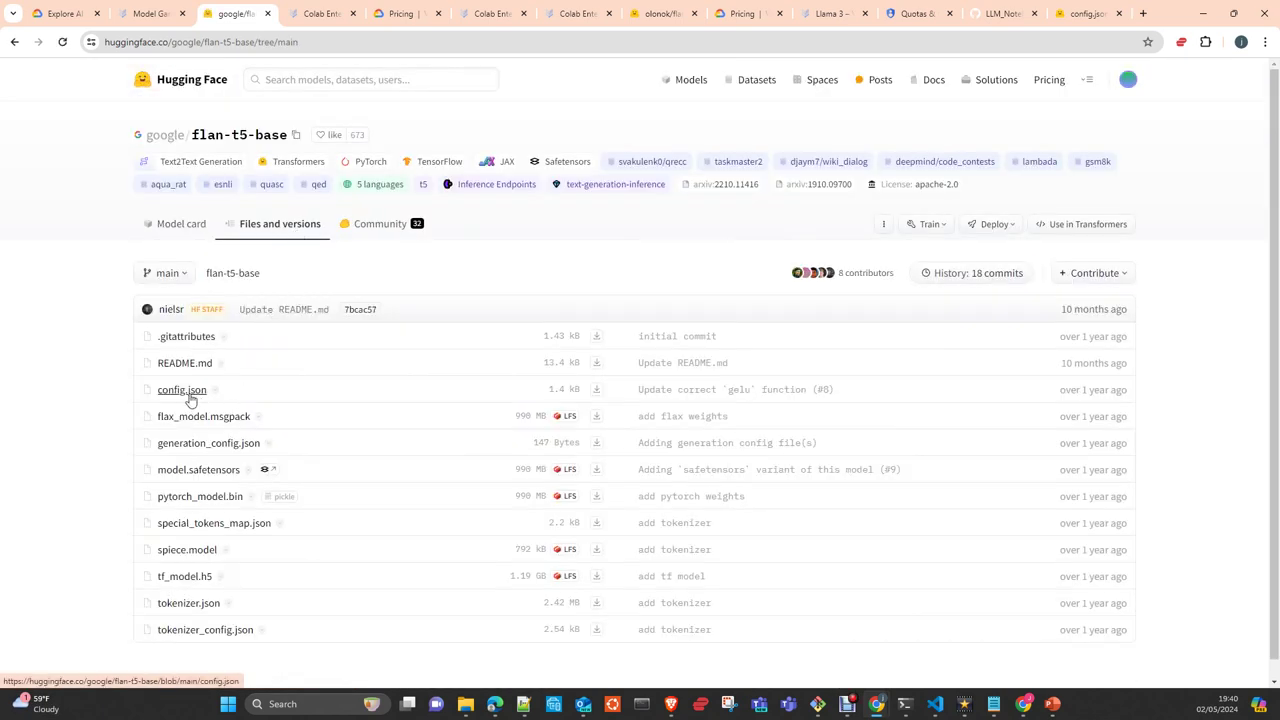
{"action": "left_click", "coordinate": [188, 392]}
{"action": "scroll", "coordinate": [386, 487], "scroll_direction": "down", "scroll_amount": 3}
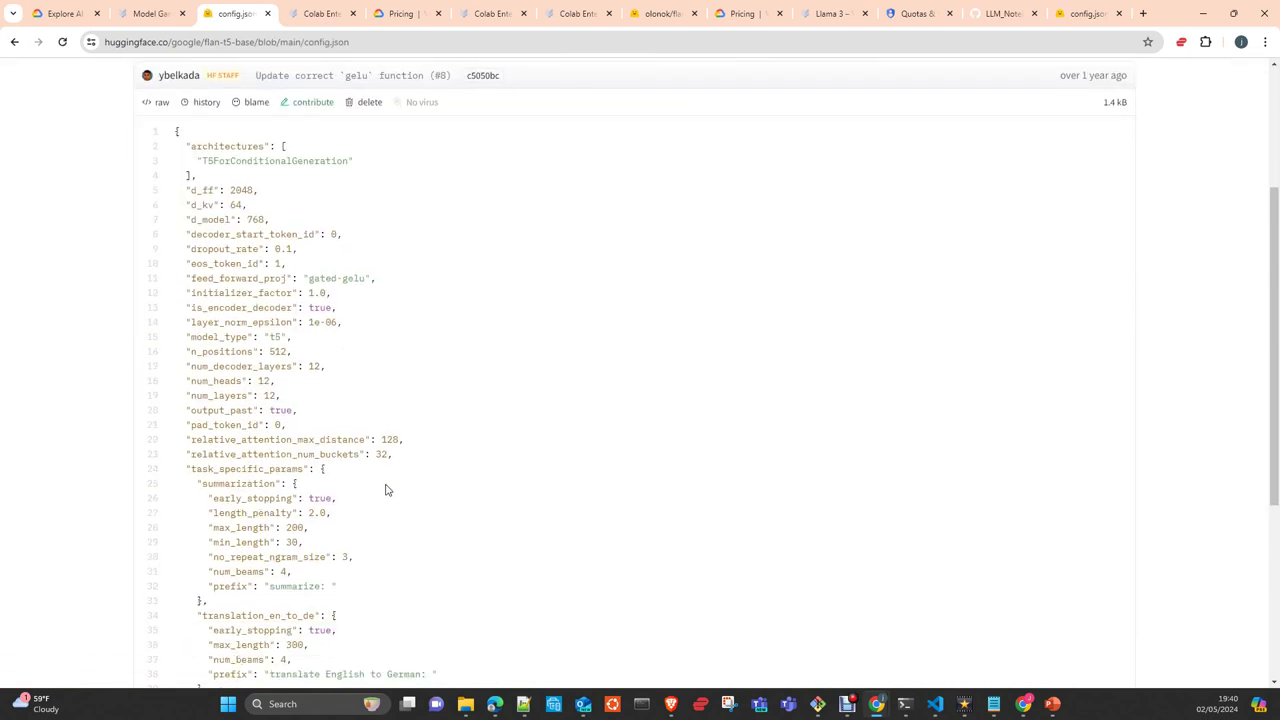
{"action": "scroll", "coordinate": [386, 489], "scroll_direction": "down", "scroll_amount": 4}
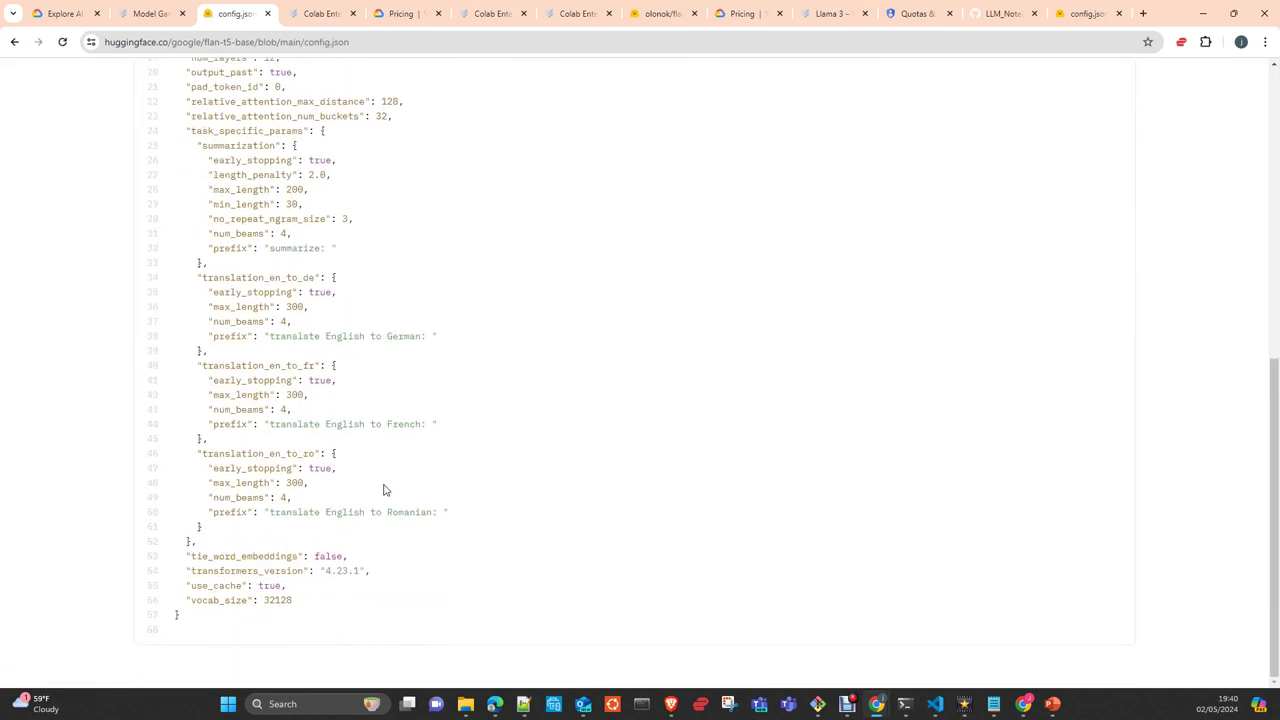
{"action": "scroll", "coordinate": [386, 487], "scroll_direction": "up", "scroll_amount": 1}
{"action": "scroll", "coordinate": [388, 485], "scroll_direction": "up", "scroll_amount": 2}
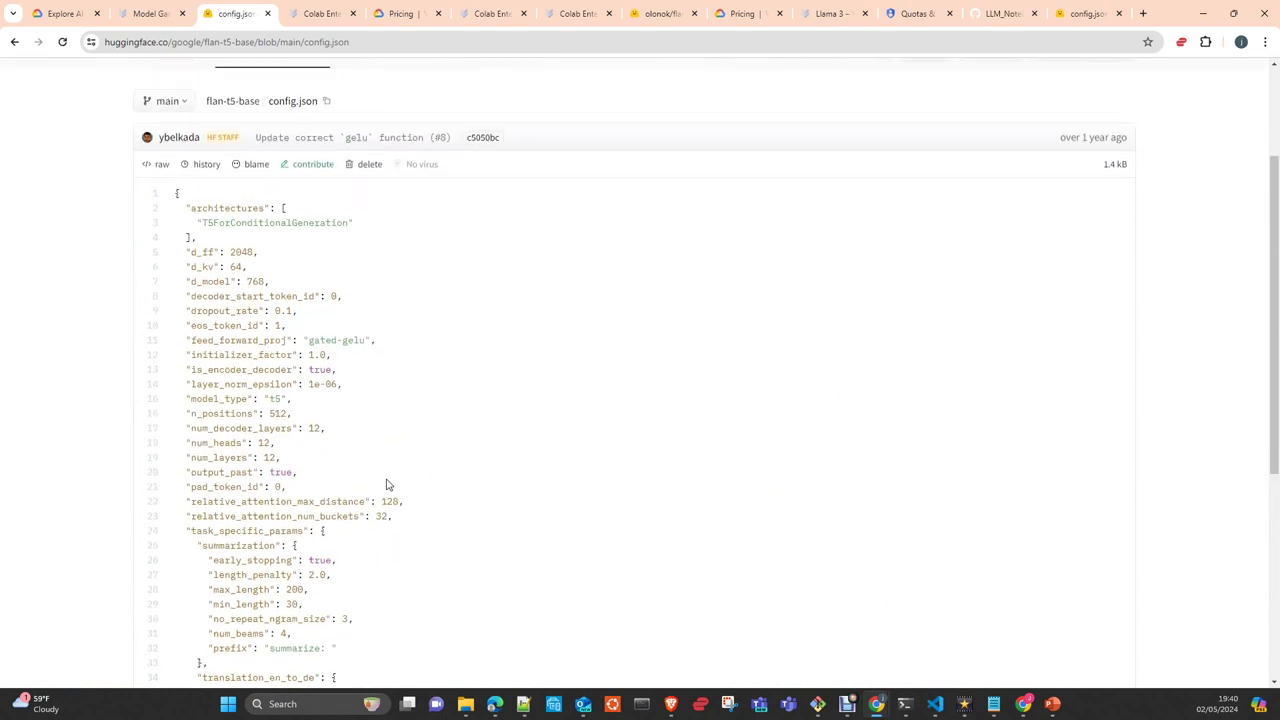
{"action": "left_click", "coordinate": [240, 108]}
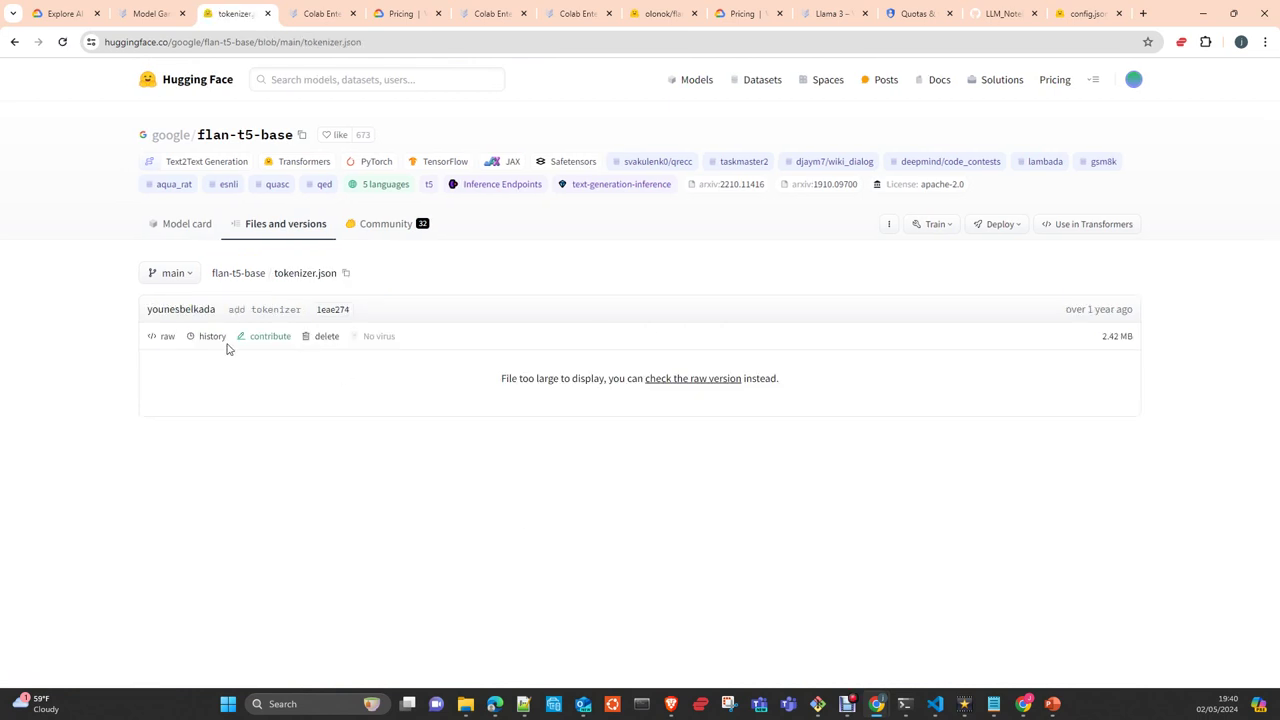
{"action": "left_click", "coordinate": [251, 277]}
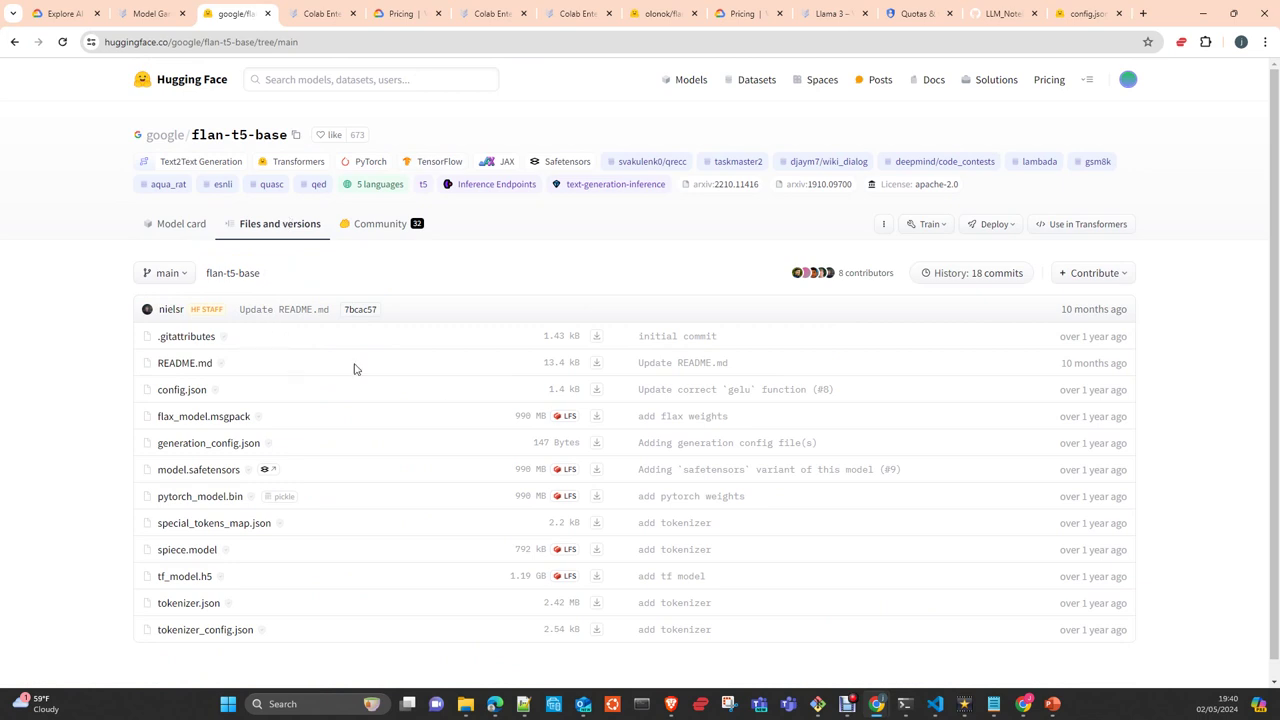
Return to Model Garden, cancel the Hugging Face deployment and browse further through the foundation models
{"action": "left_click", "coordinate": [160, 15]}
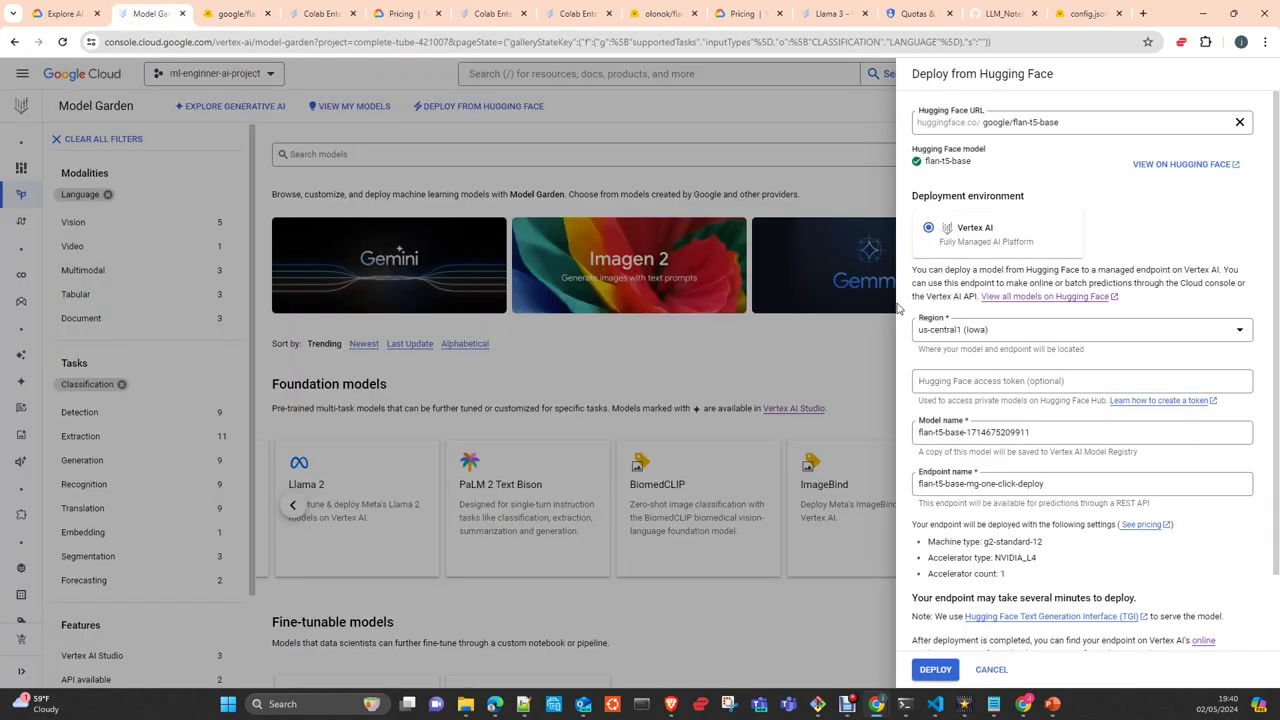
{"action": "left_click", "coordinate": [991, 670]}
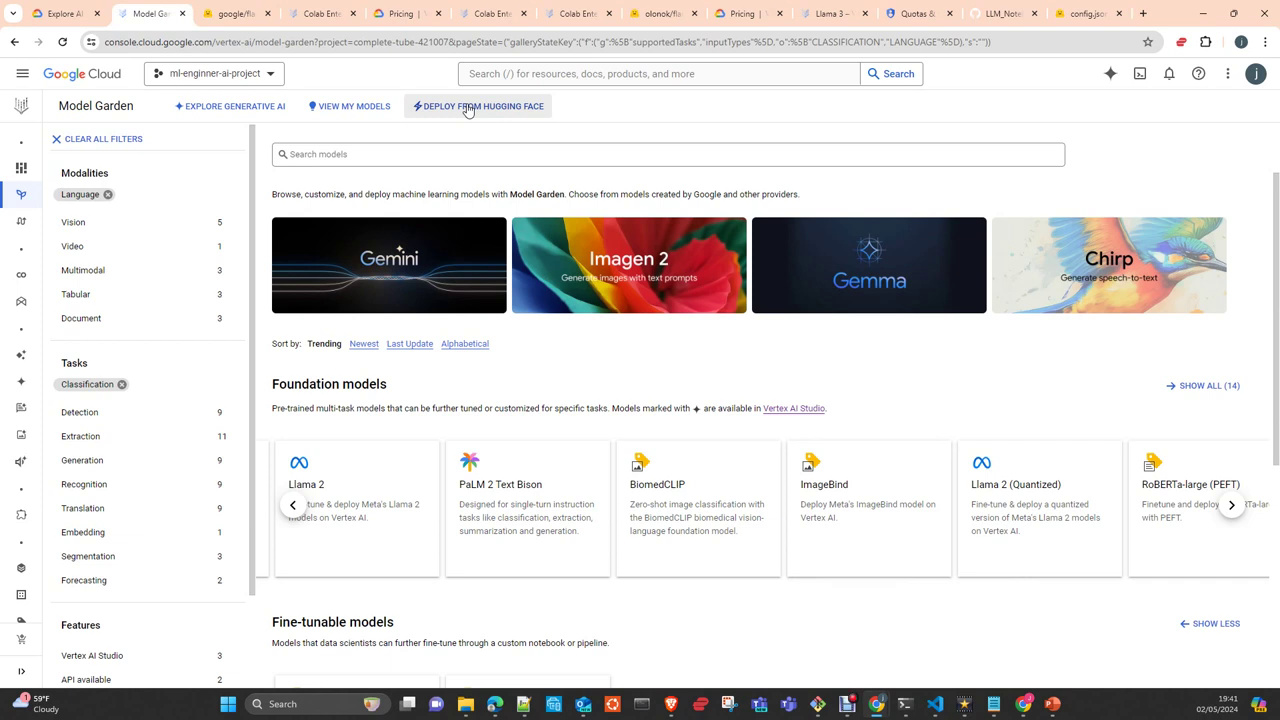
{"action": "left_click", "coordinate": [1232, 505]}
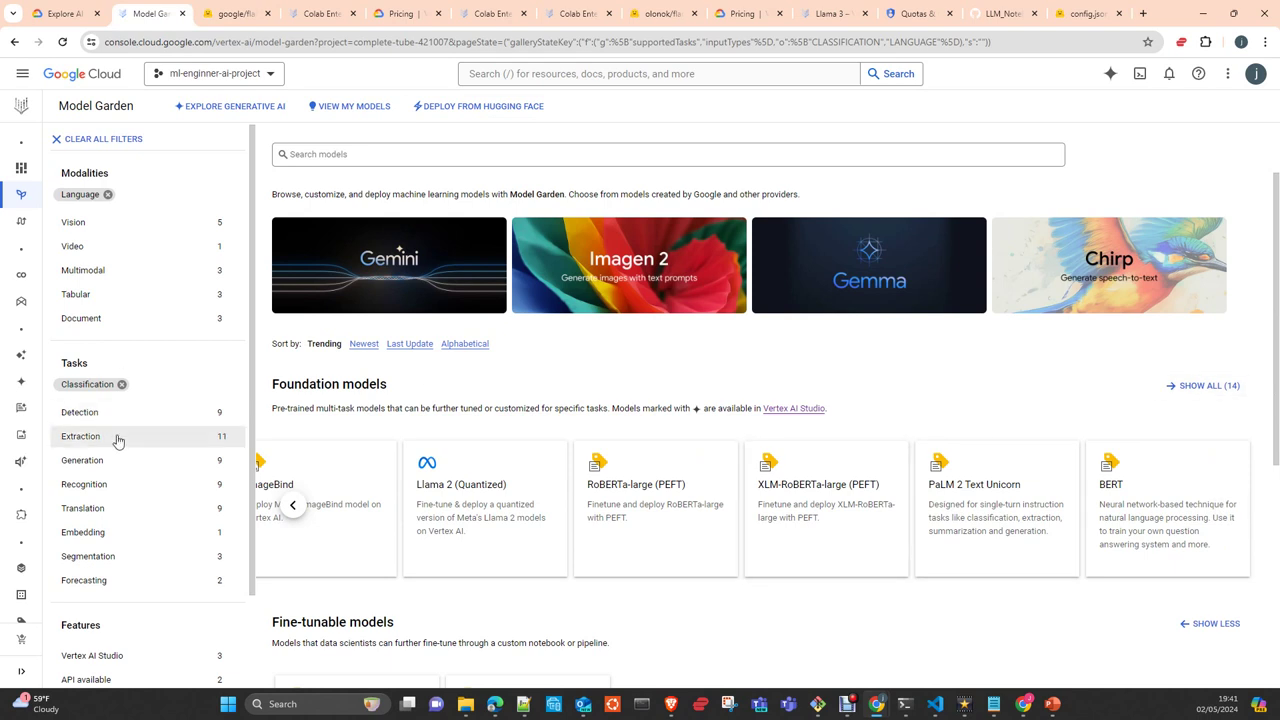
Remove the Classification and Language filters and show all foundation models in Model Garden
{"action": "left_click", "coordinate": [121, 384]}
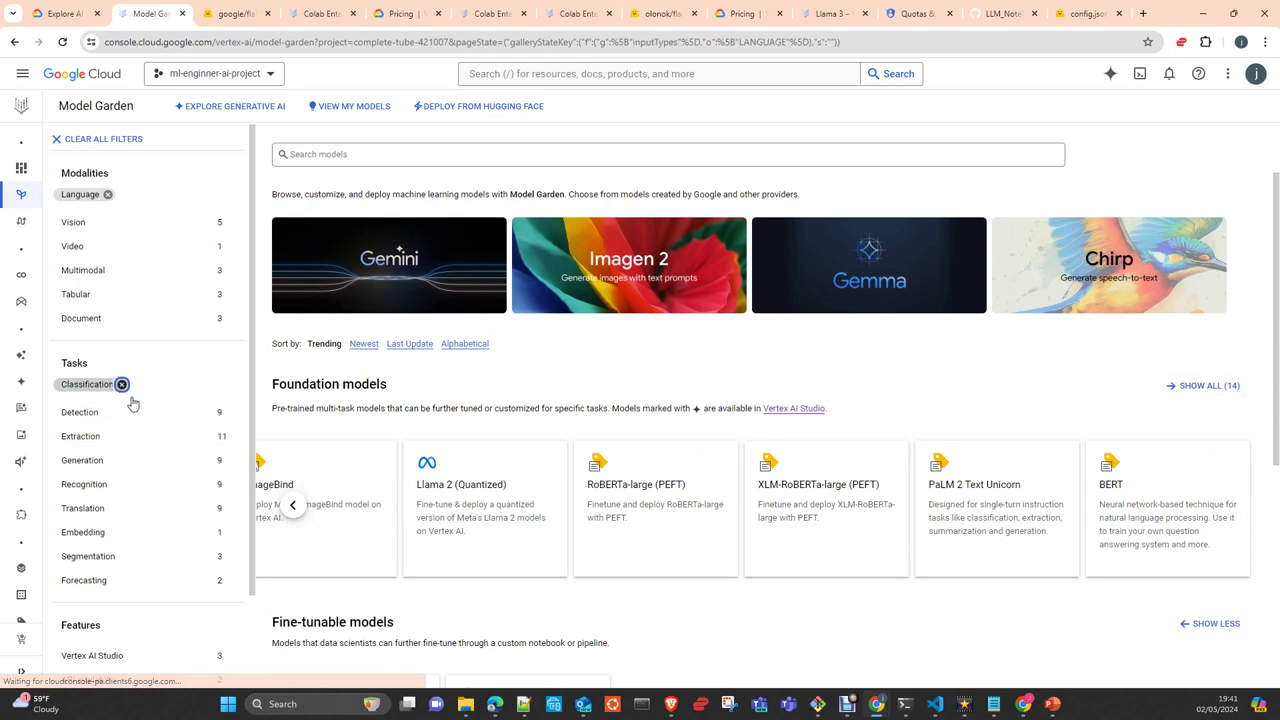
{"action": "left_click", "coordinate": [1206, 386]}
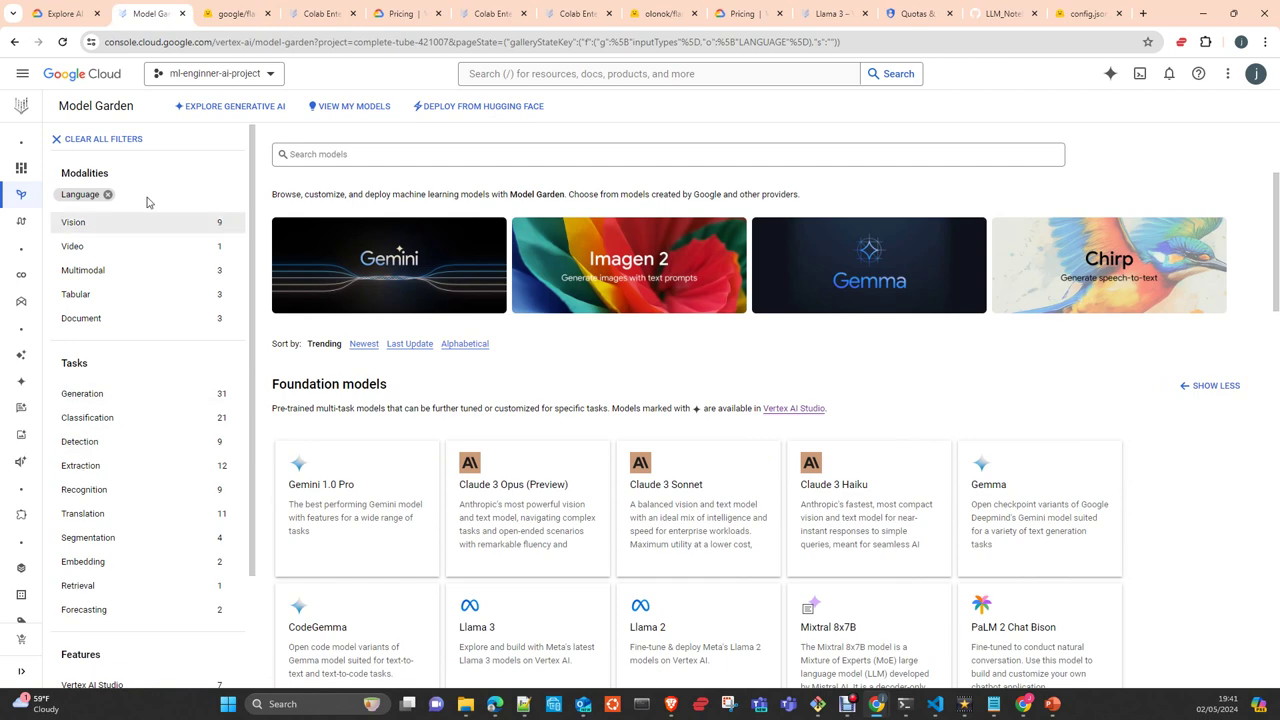
{"action": "left_click", "coordinate": [108, 194]}
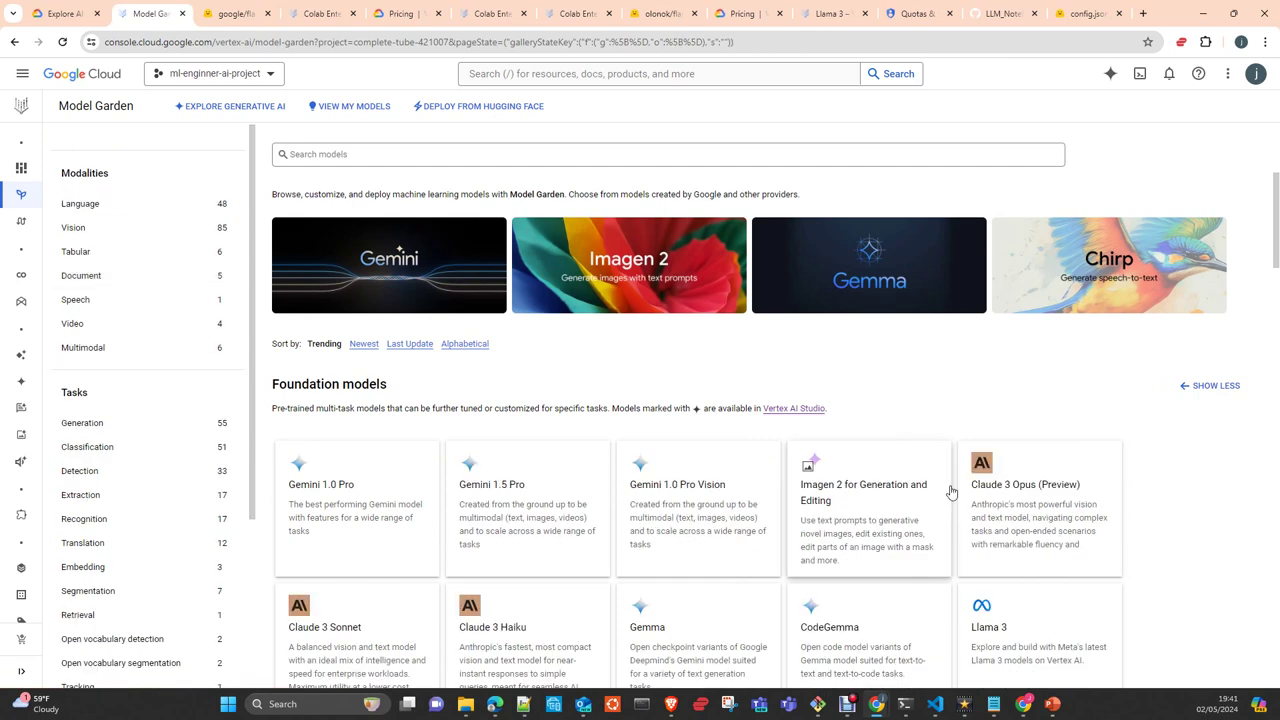
Open the Llama 3 model's deployment form and choose Google Kubernetes Engine as the deployment environment to view its instructions
{"action": "scroll", "coordinate": [1090, 562], "scroll_direction": "down", "scroll_amount": 2}
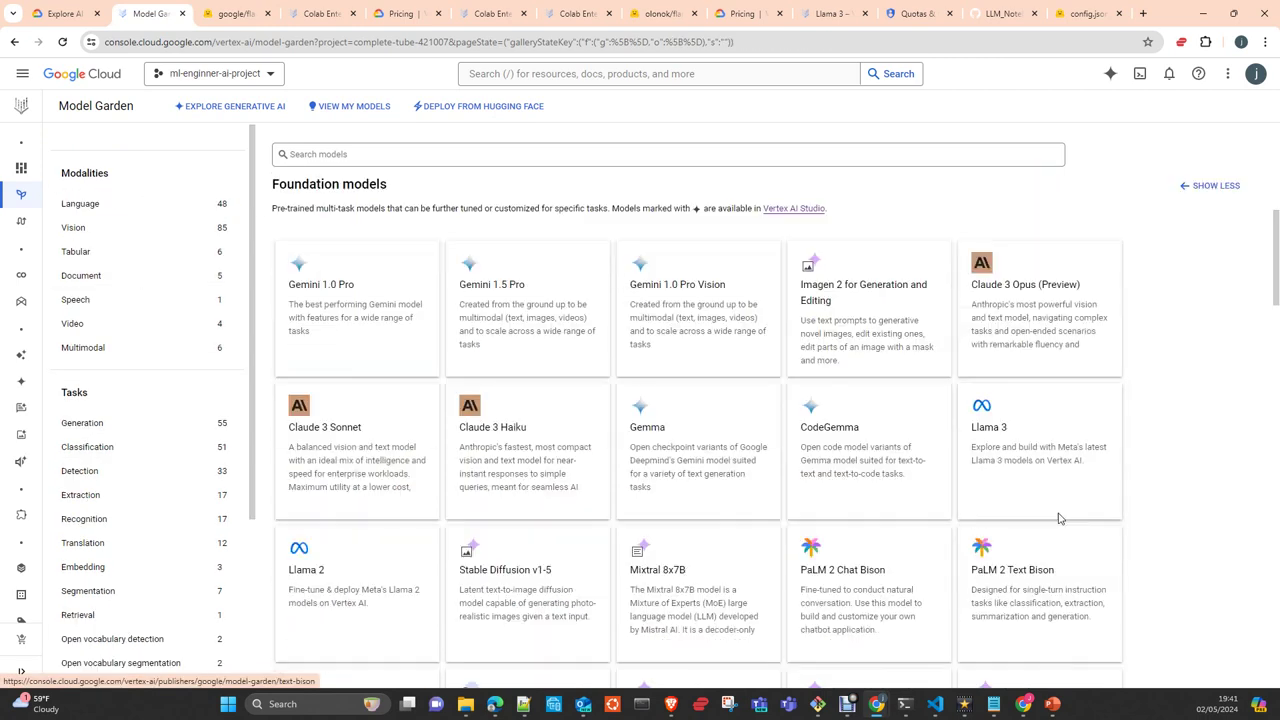
{"action": "left_click", "coordinate": [996, 447]}
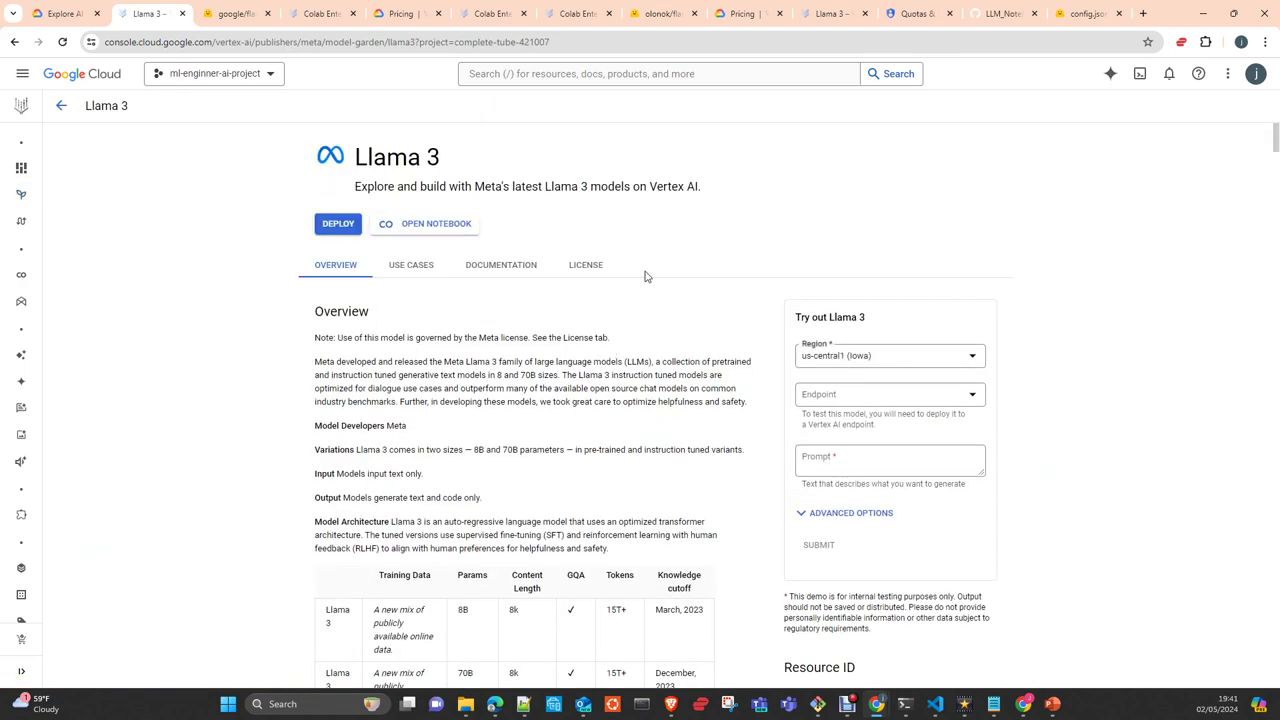
{"action": "left_click", "coordinate": [338, 225]}
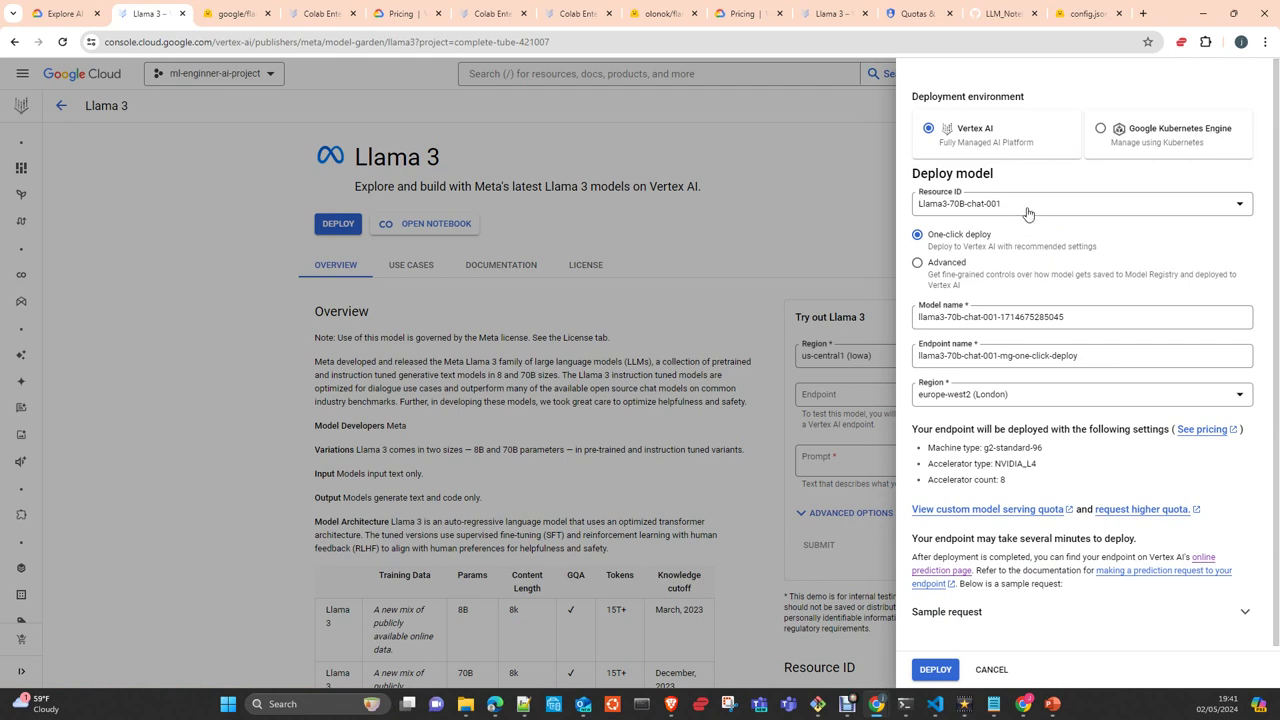
{"action": "left_click", "coordinate": [1128, 140]}
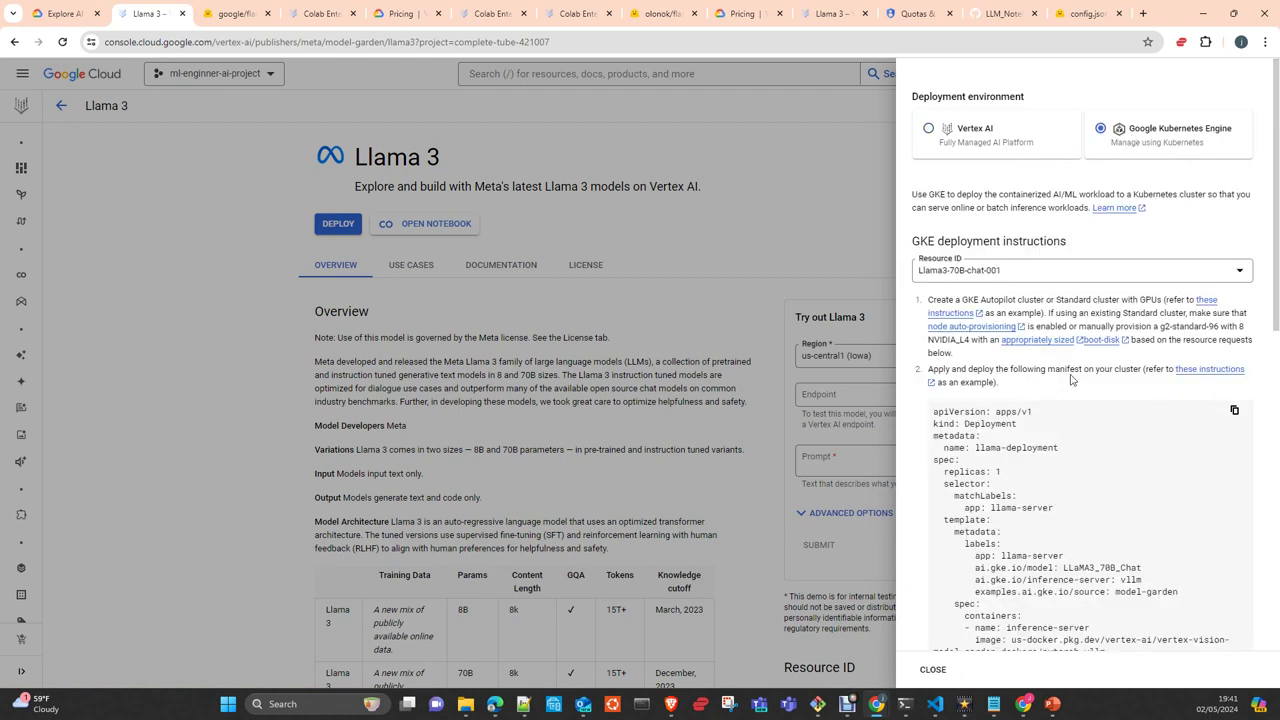
Read through the GKE deployment instructions and the full Llama3-70B-chat-001 manifest
{"action": "scroll", "coordinate": [1132, 520], "scroll_direction": "down", "scroll_amount": 2}
{"action": "scroll", "coordinate": [1134, 518], "scroll_direction": "down", "scroll_amount": 5}
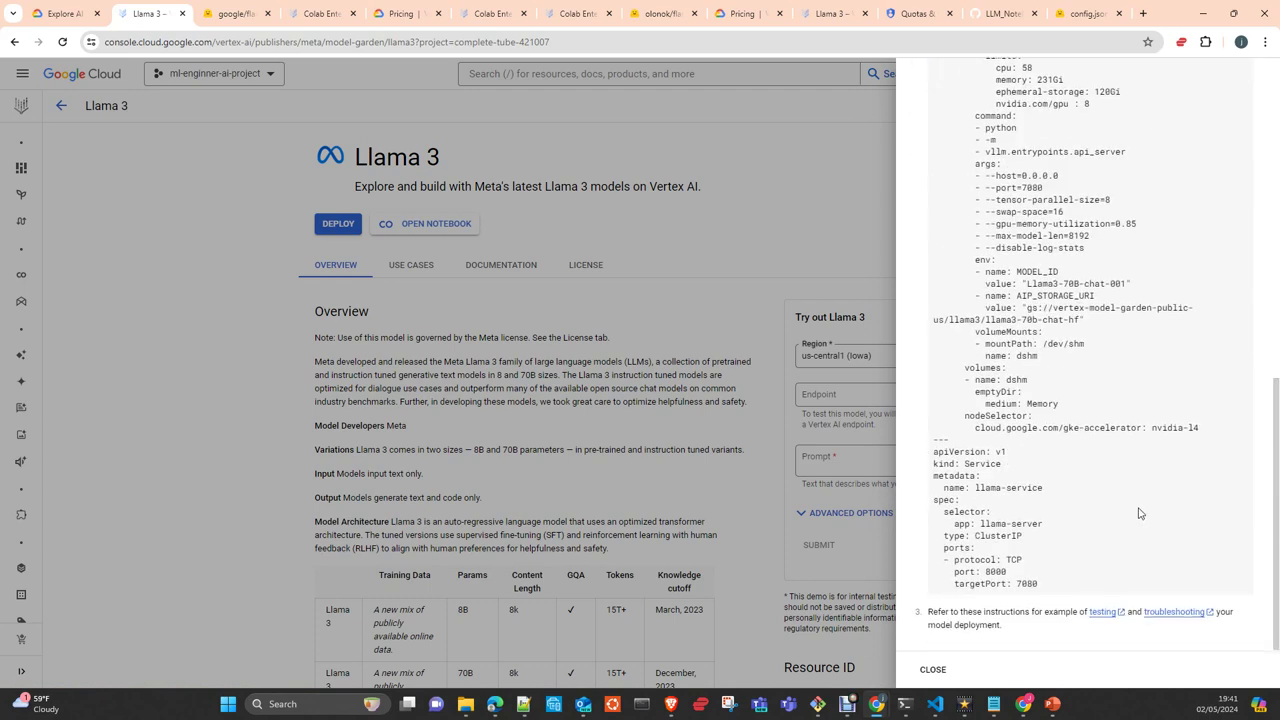
{"action": "scroll", "coordinate": [1138, 513], "scroll_direction": "up", "scroll_amount": 7}
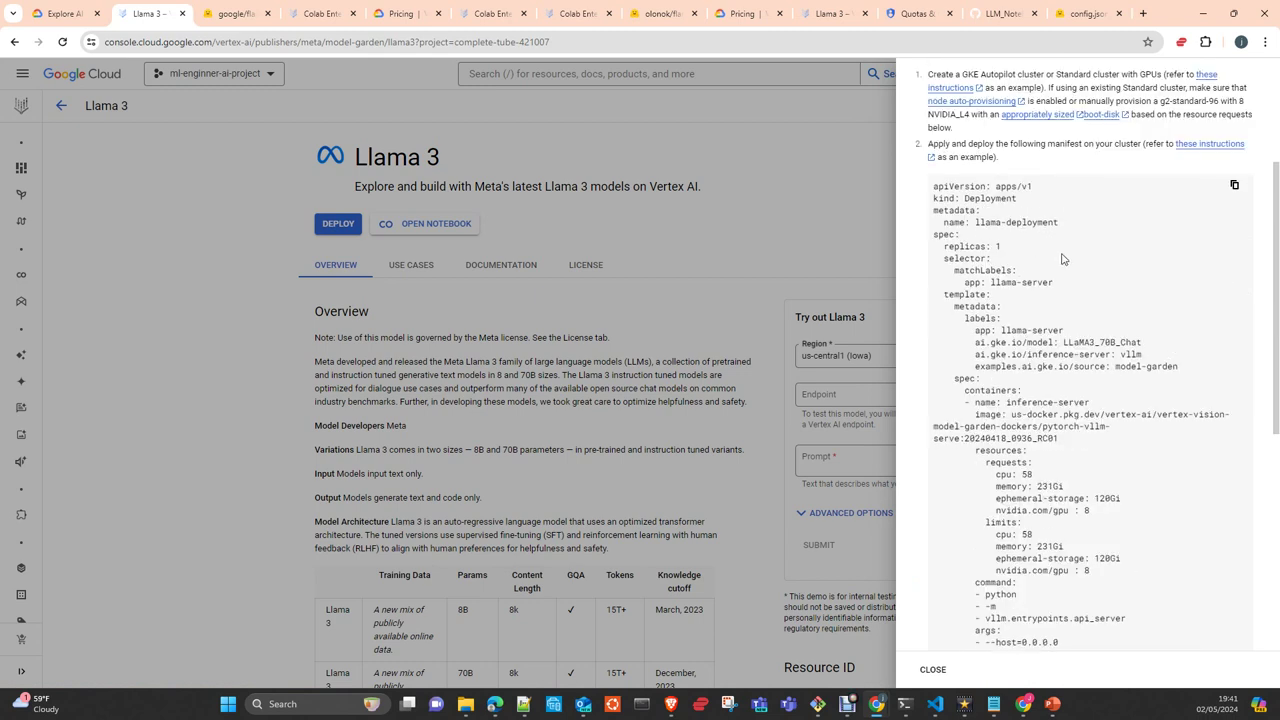
{"action": "scroll", "coordinate": [1062, 259], "scroll_direction": "up", "scroll_amount": 3}
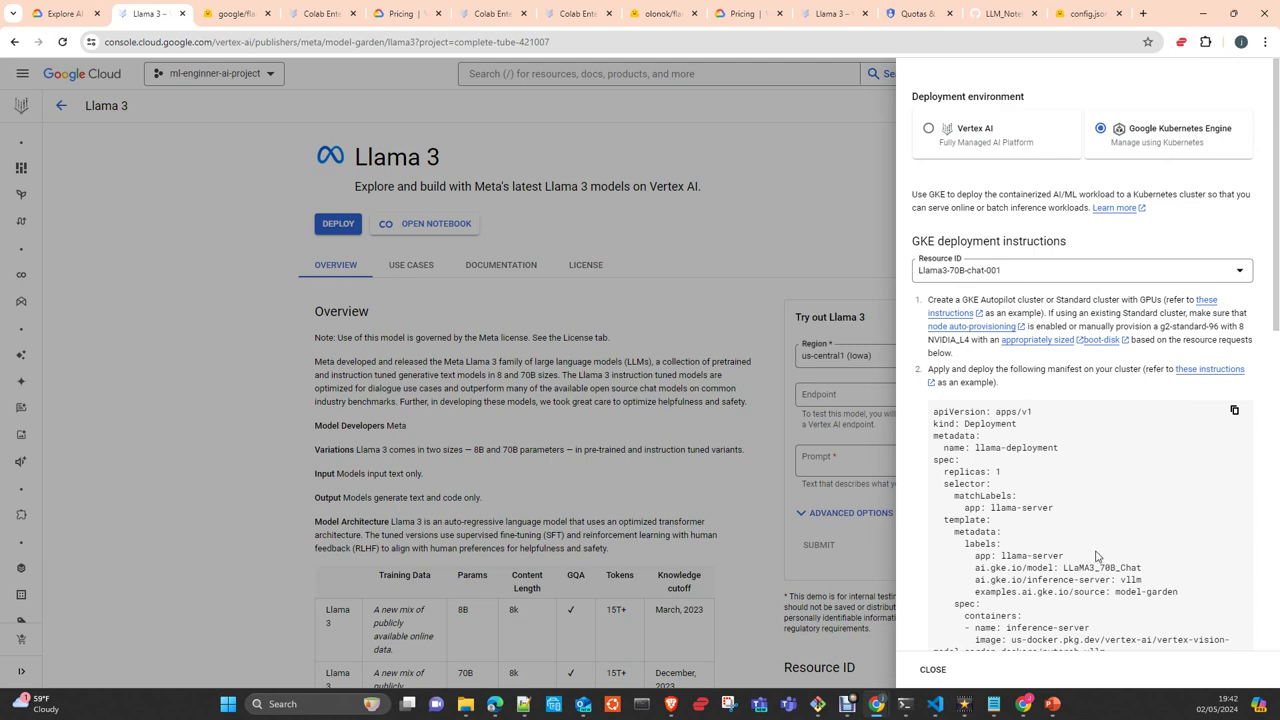
Switch the deployment environment to Vertex AI and select Llama3-8B-001 as the resource to view its endpoint settings
{"action": "left_click", "coordinate": [965, 126]}
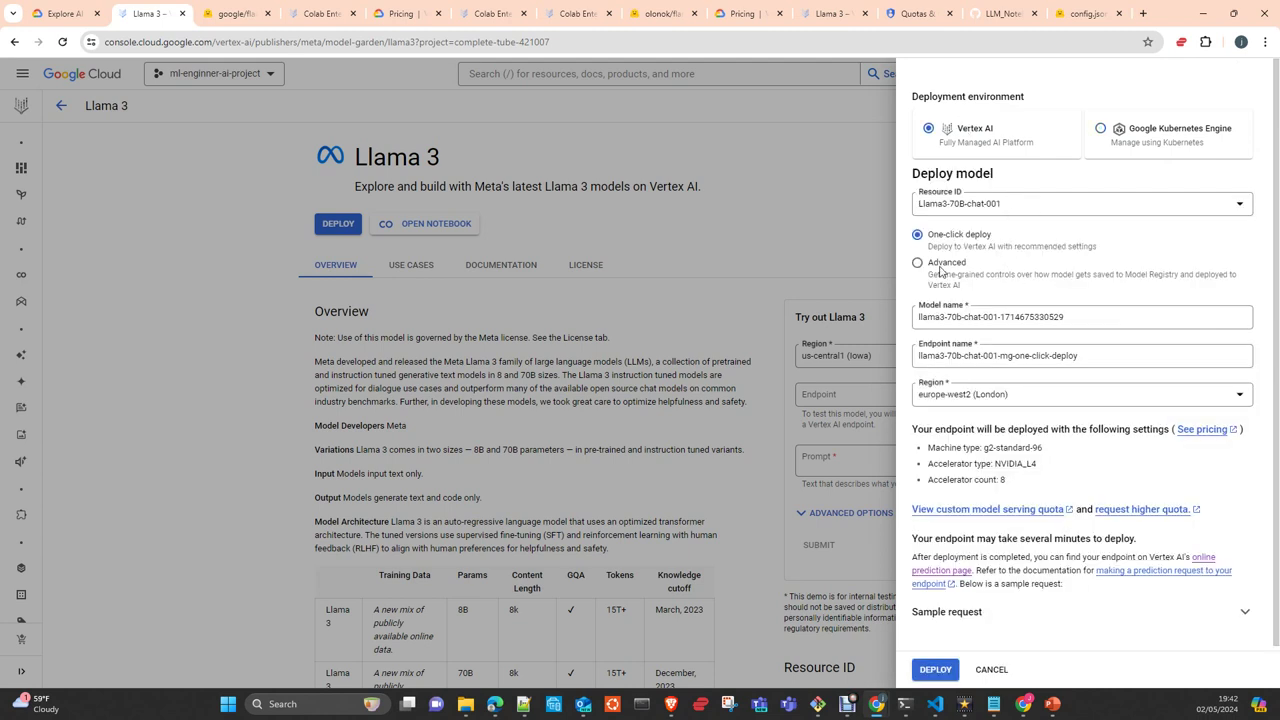
{"action": "left_click", "coordinate": [1010, 207]}
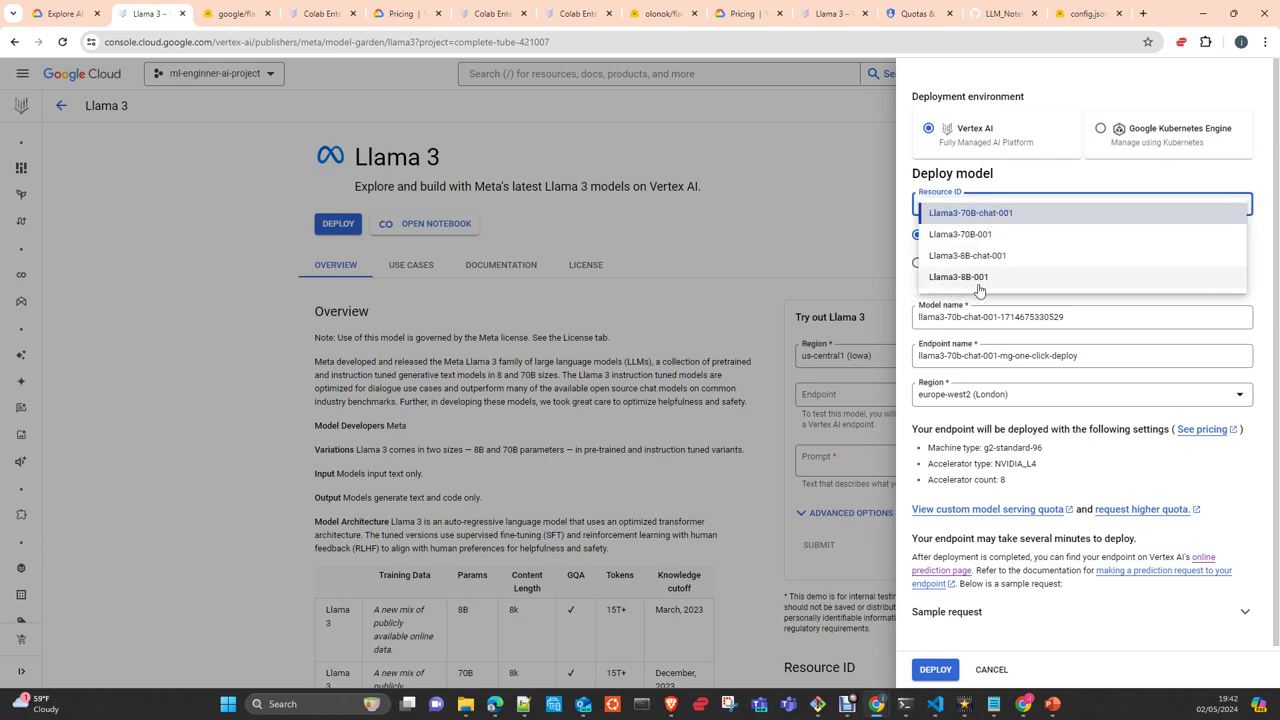
{"action": "left_click", "coordinate": [1043, 178]}
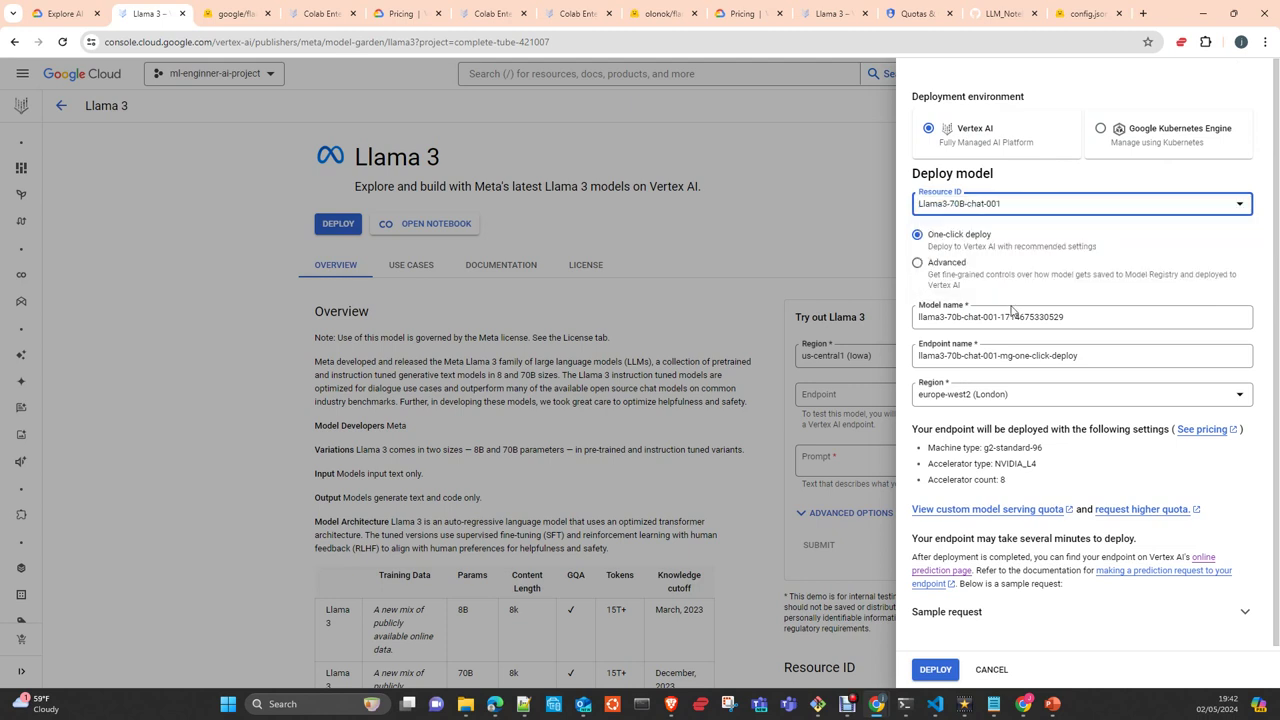
{"action": "left_click", "coordinate": [996, 206]}
{"action": "left_click", "coordinate": [998, 277]}
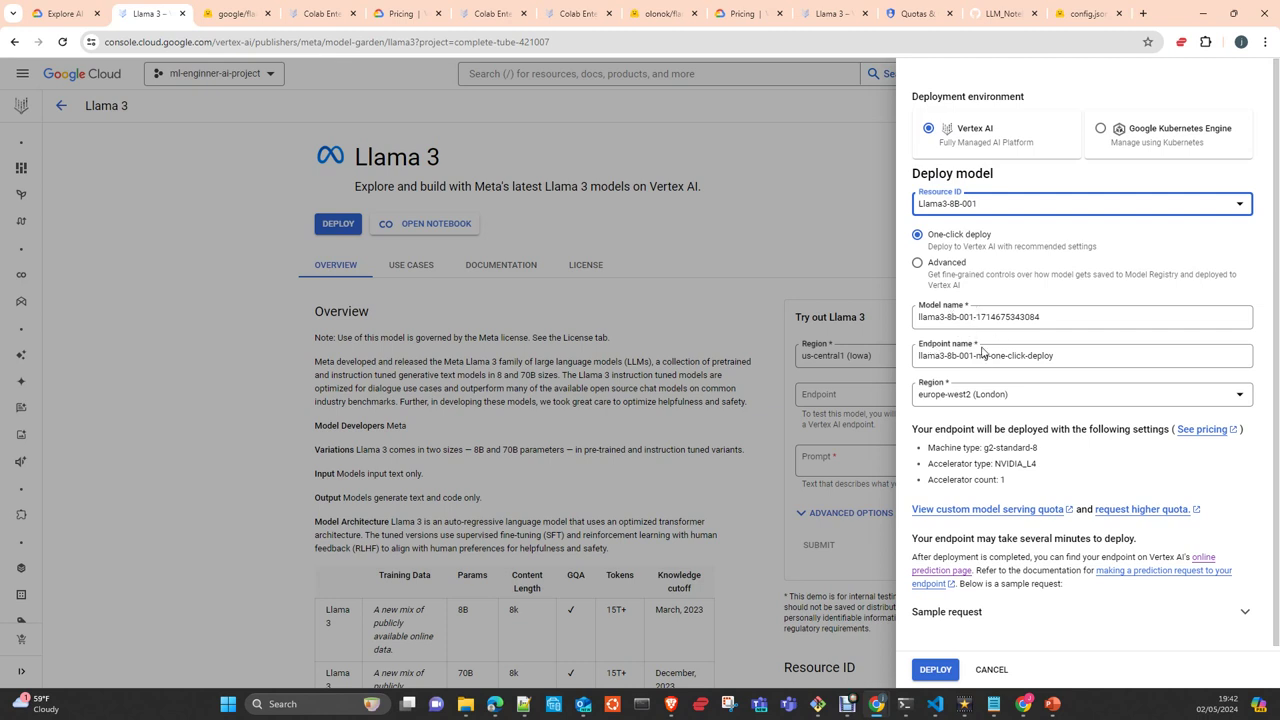
{"action": "scroll", "coordinate": [1030, 494], "scroll_direction": "down", "scroll_amount": 1}
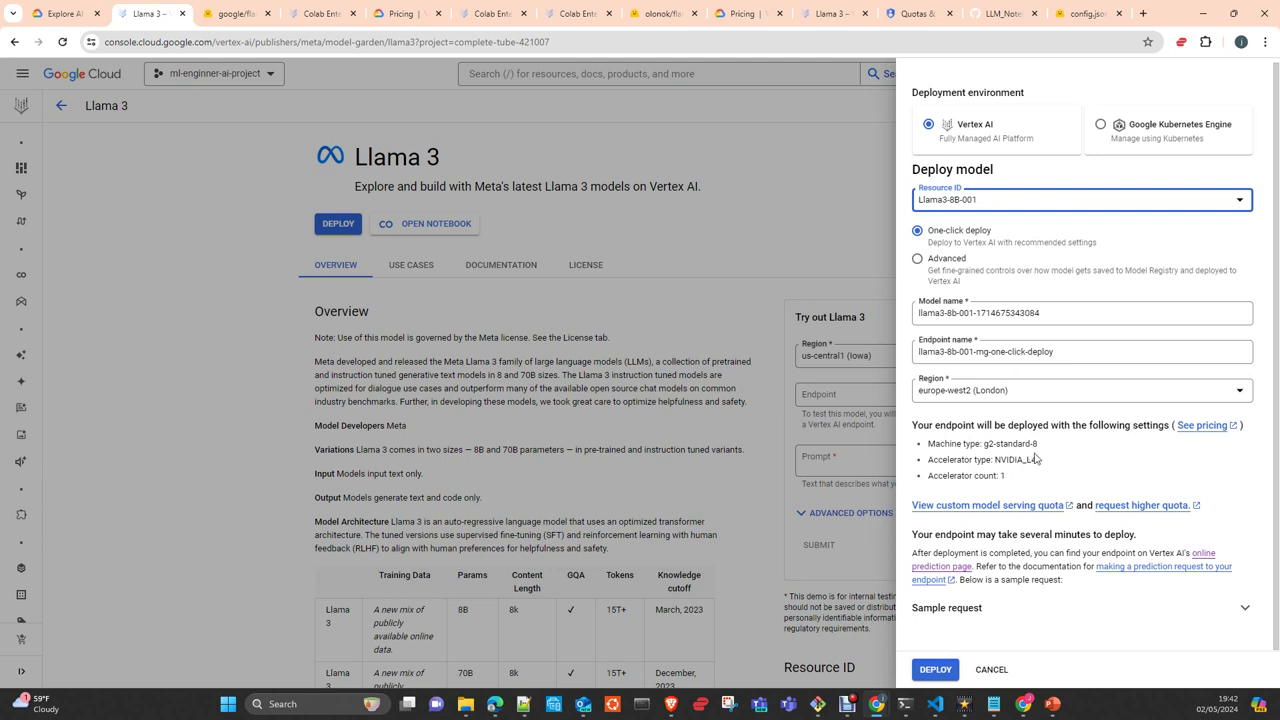
Change the resource to Llama3-70B-001 and select the machine type name in its endpoint settings
{"action": "left_click", "coordinate": [1044, 206]}
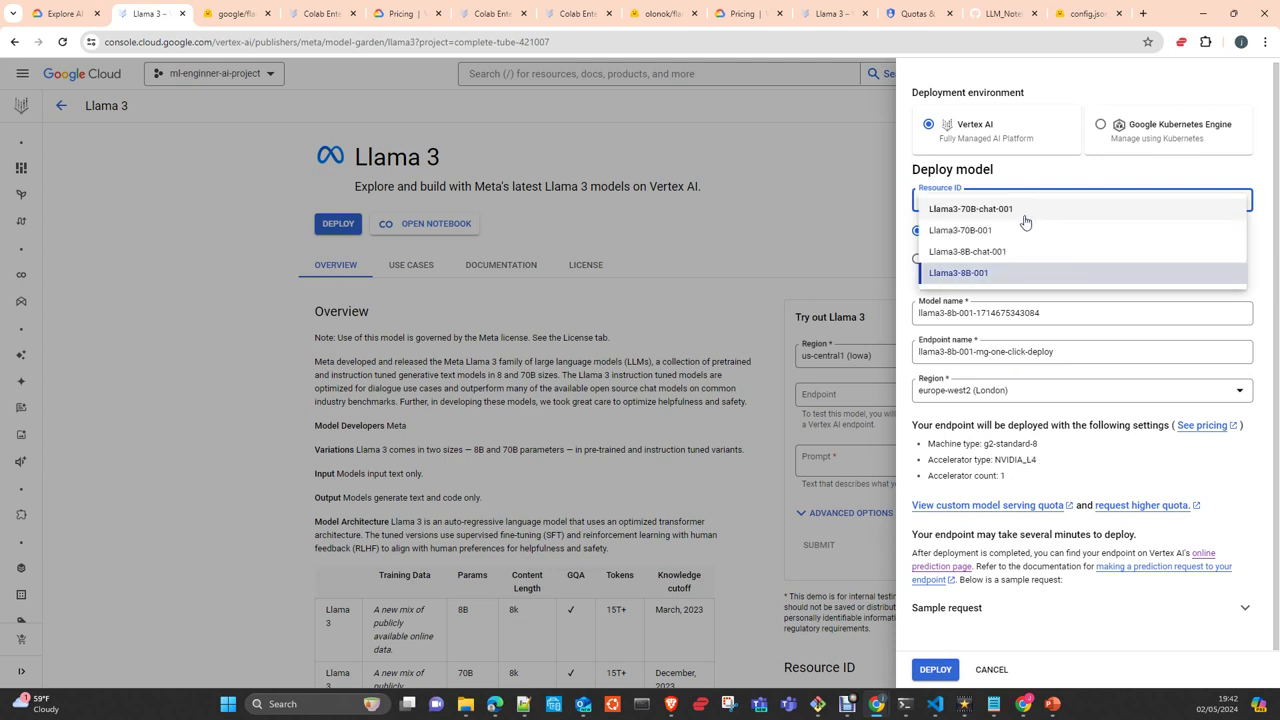
{"action": "left_click", "coordinate": [1004, 231]}
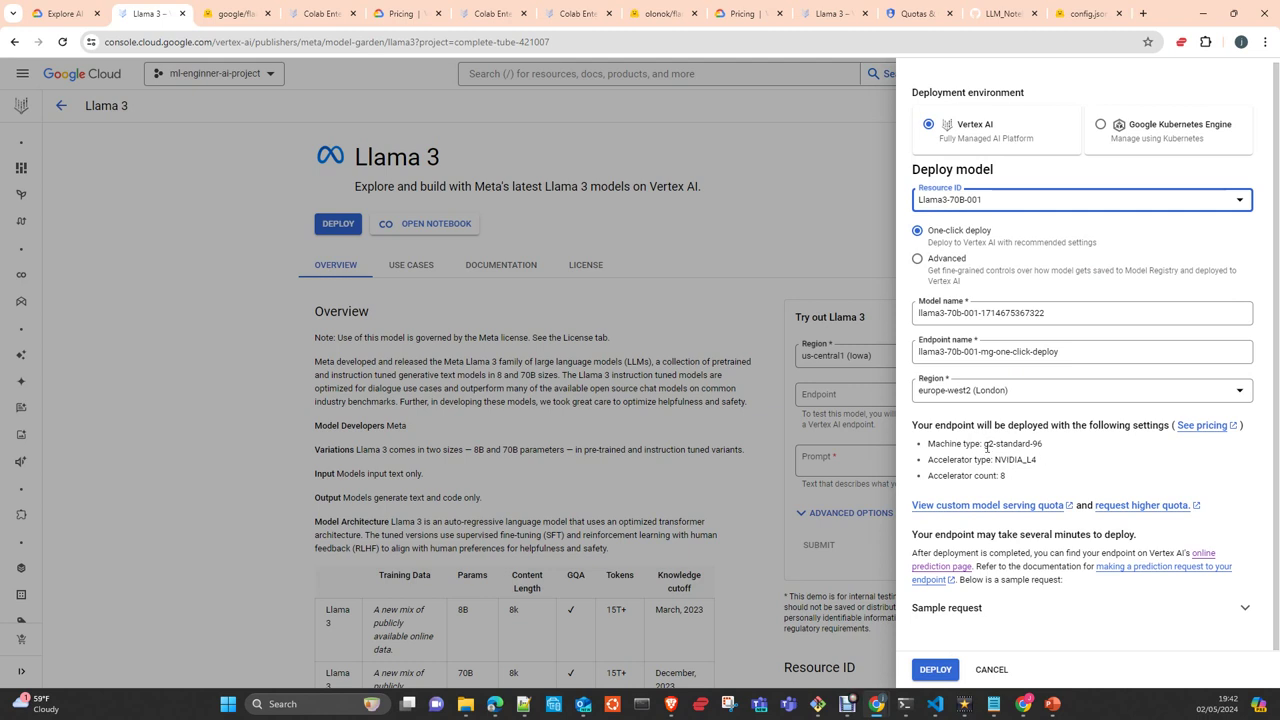
{"action": "left_click_drag", "start_coordinate": [986, 444], "coordinate": [1055, 448]}
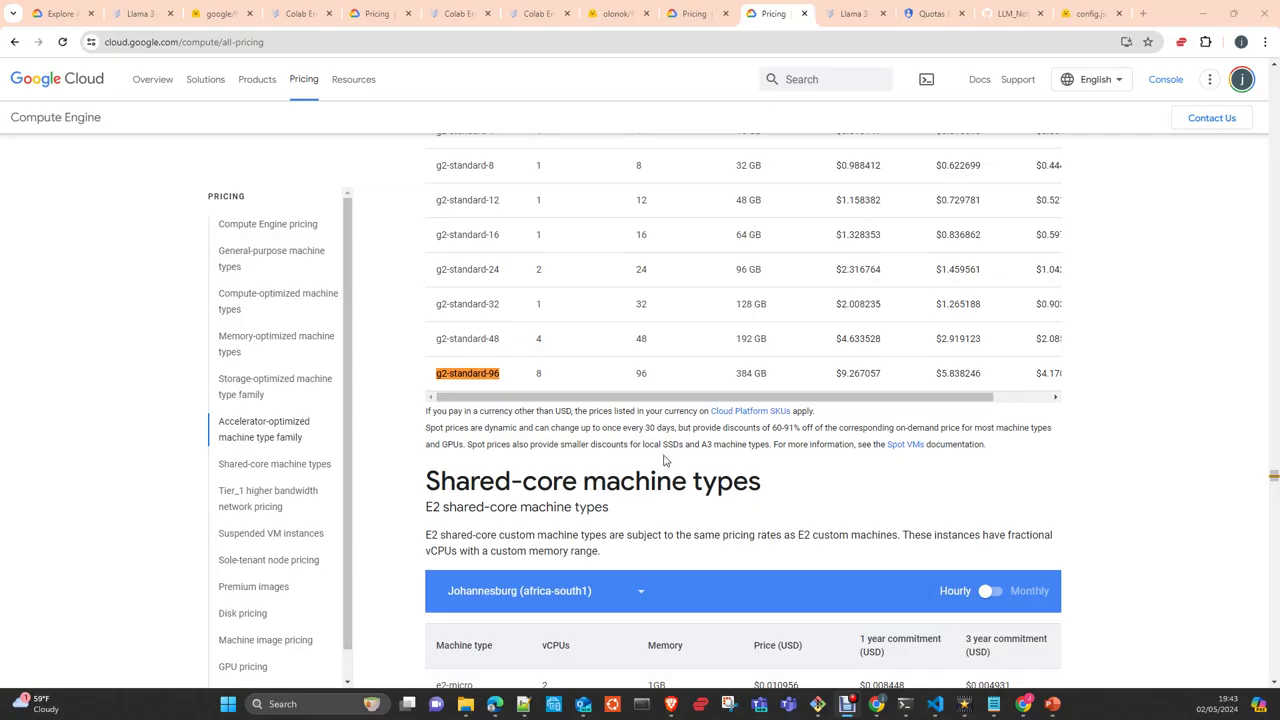
Show the accelerator-optimized G2 machine prices for London (europe-west2) on the Compute Engine pricing page, including the commitment prices
{"action": "scroll", "coordinate": [663, 457], "scroll_direction": "up", "scroll_amount": 2}
{"action": "left_click", "coordinate": [615, 228]}
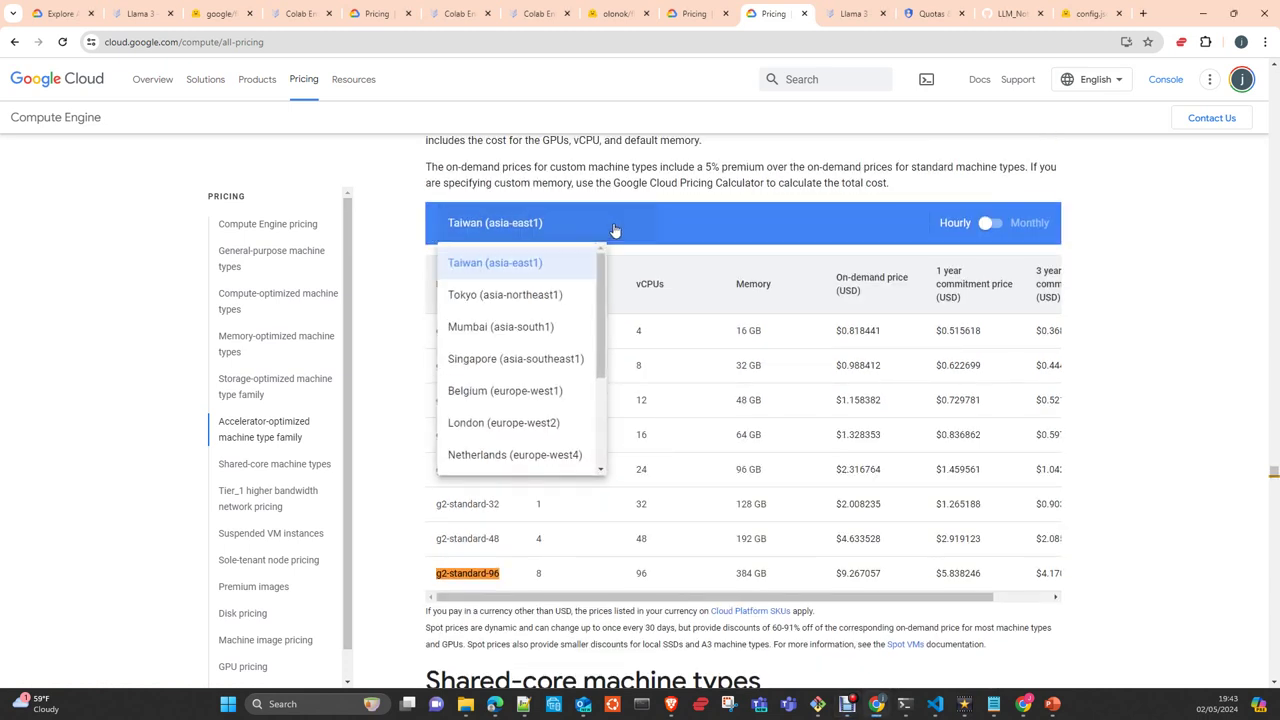
{"action": "left_click", "coordinate": [518, 425]}
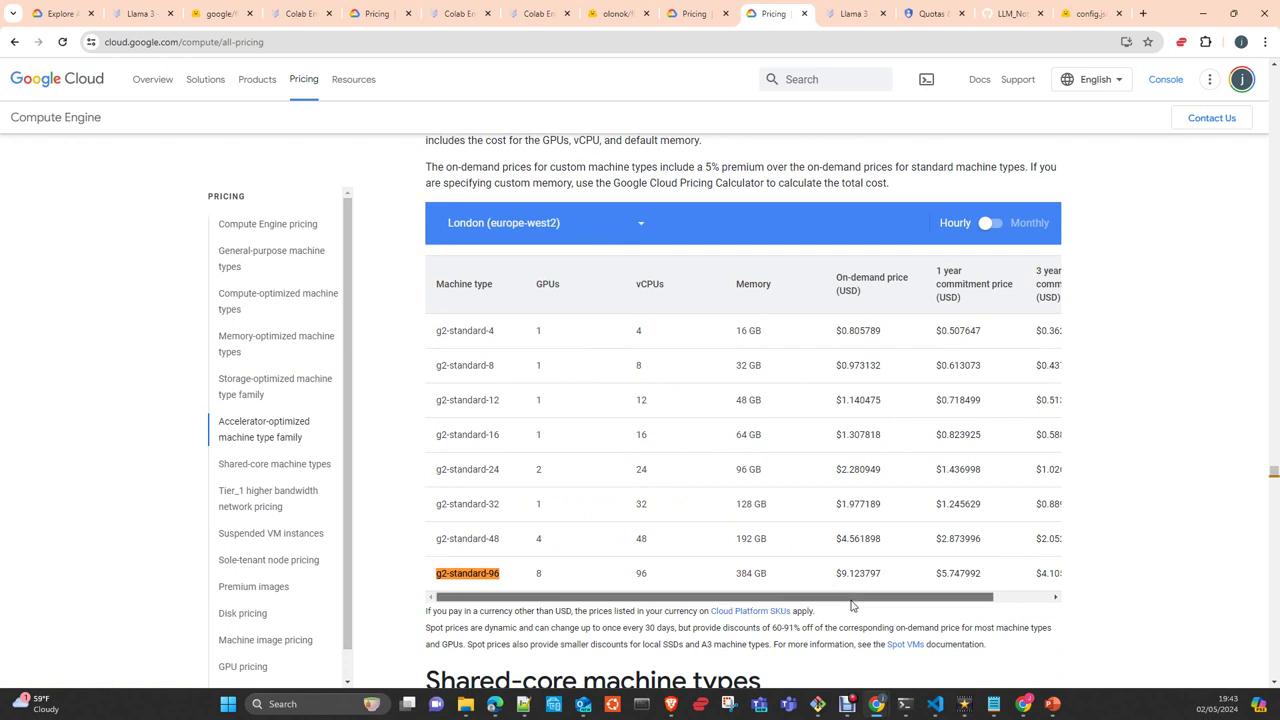
{"action": "left_click_drag", "start_coordinate": [864, 596], "coordinate": [928, 596]}
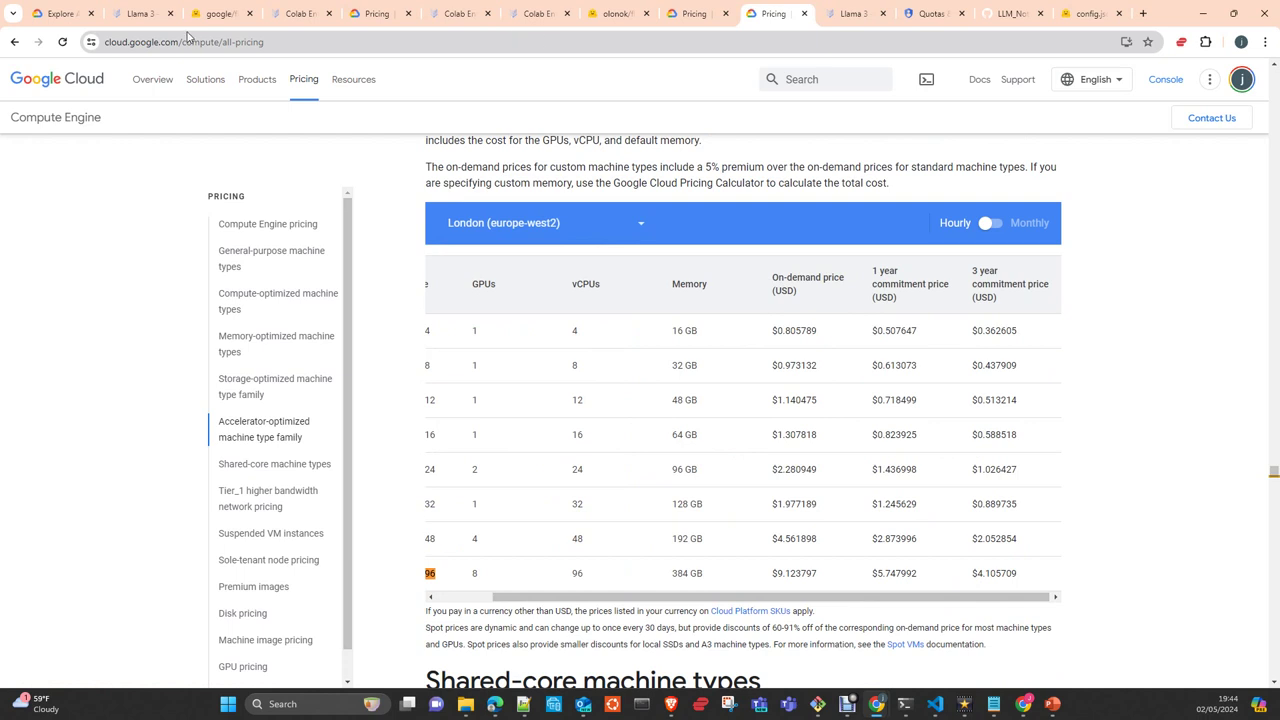
Check the Llama 3 endpoint settings and the Vertex AI custom-trained model prices, then return to the deployment form
{"action": "left_click", "coordinate": [150, 14]}
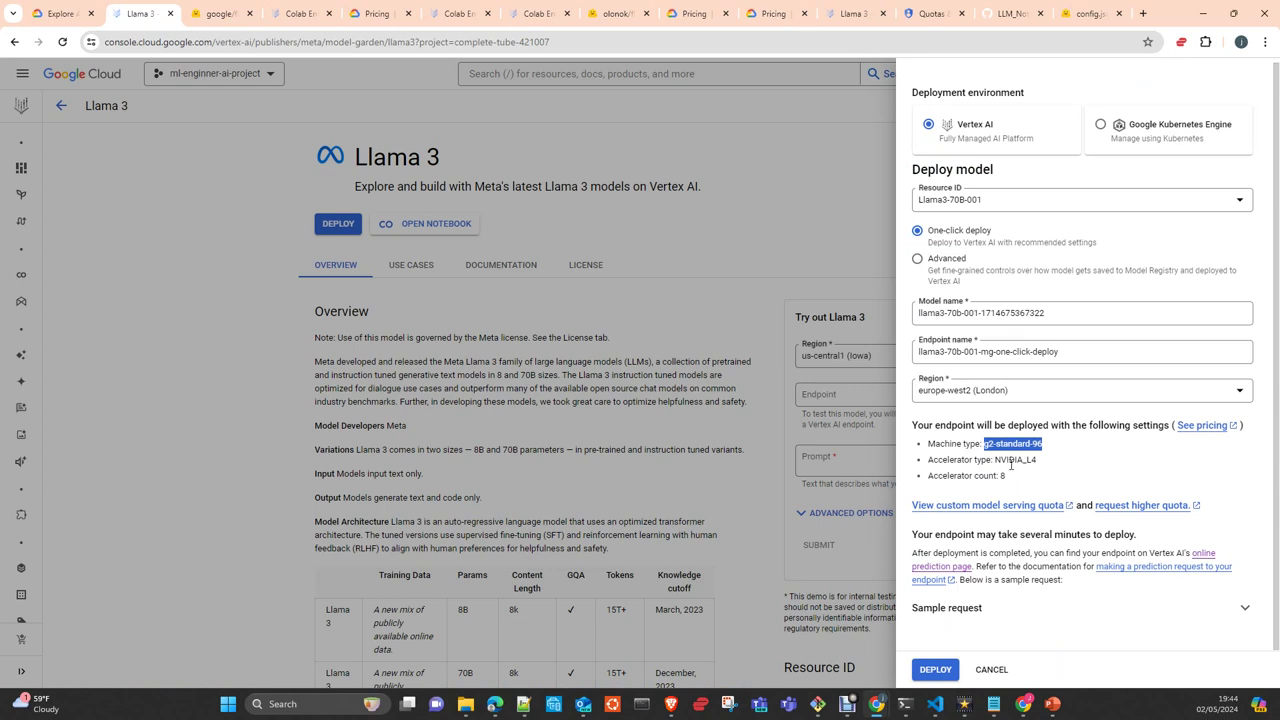
{"action": "left_click", "coordinate": [698, 16]}
{"action": "scroll", "coordinate": [740, 348], "scroll_direction": "down", "scroll_amount": 3}
{"action": "scroll", "coordinate": [749, 351], "scroll_direction": "up", "scroll_amount": 3}
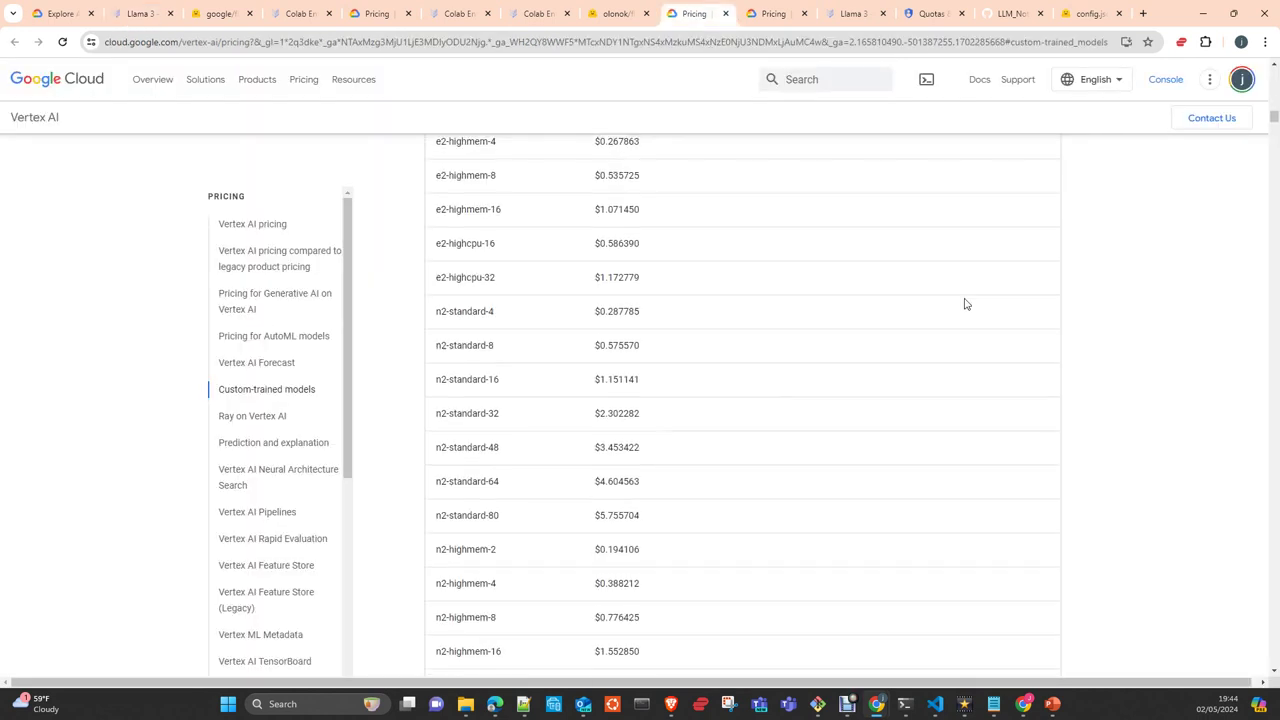
{"action": "left_click", "coordinate": [145, 13]}
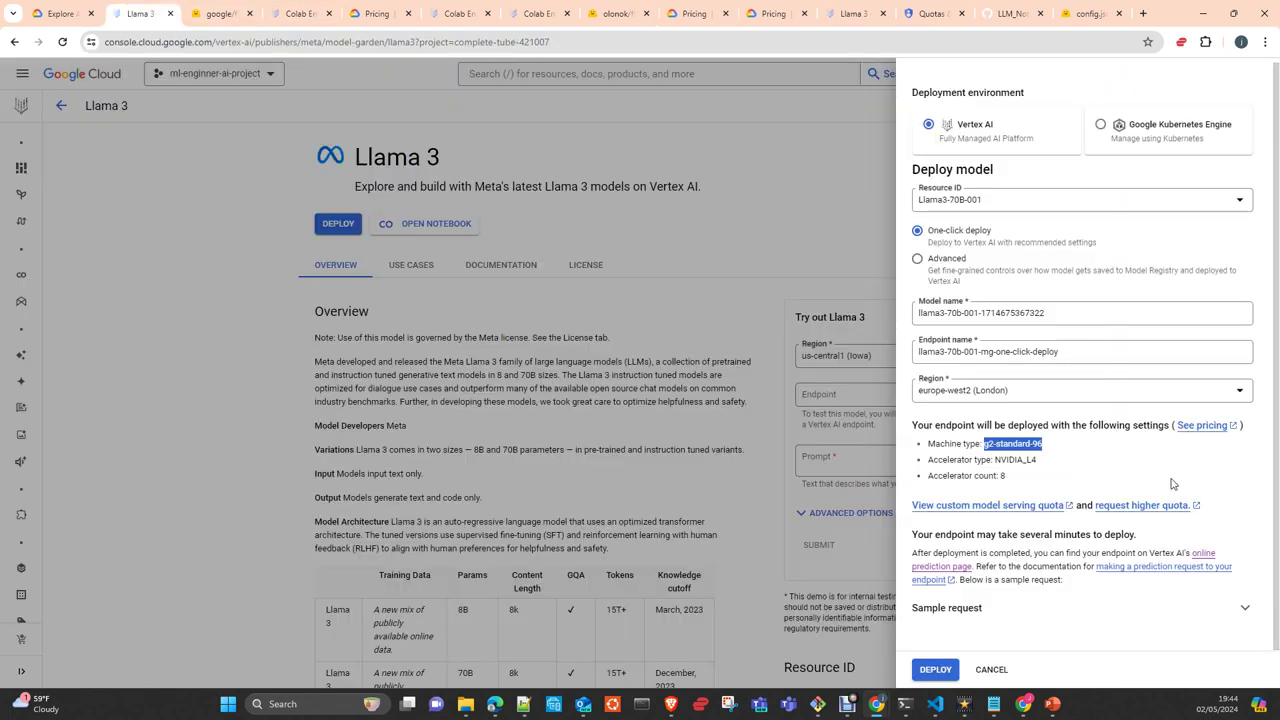
Copy the accelerator type NVIDIA_L4 from the deployment form and search the Vertex AI pricing page for it
{"action": "double_click", "coordinate": [1020, 460]}
{"action": "key", "text": "ctrl+c"}
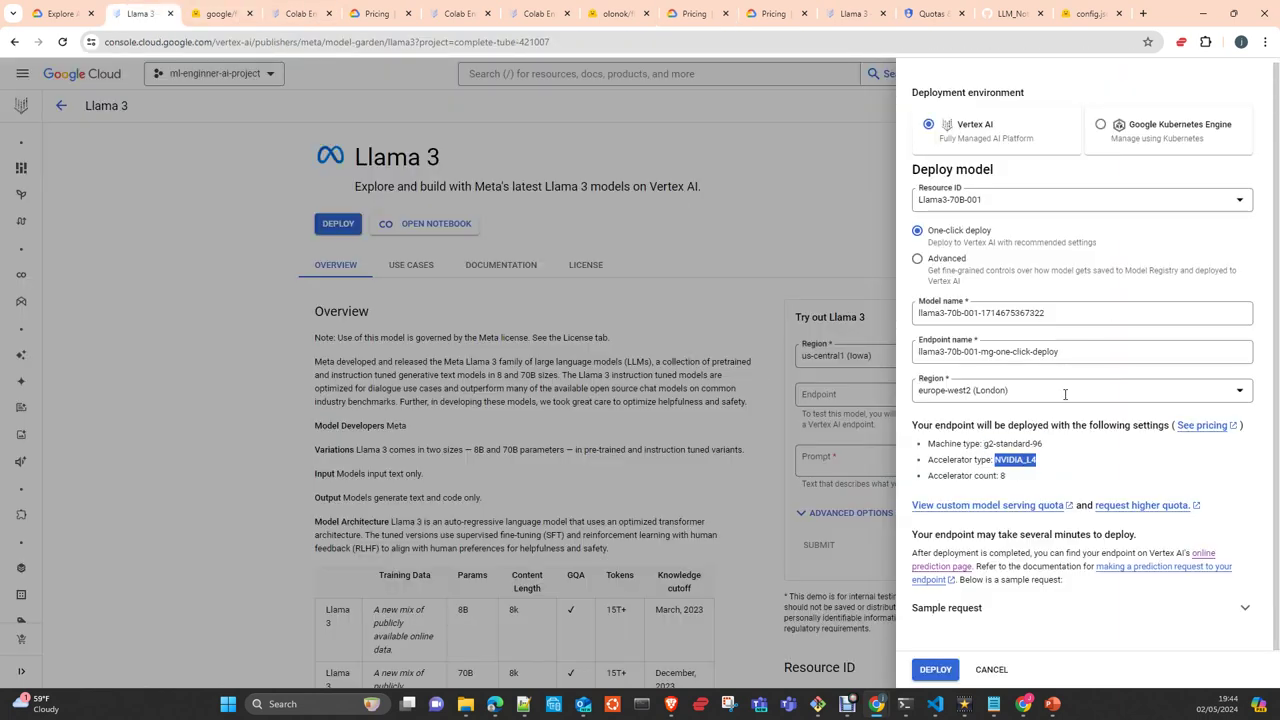
{"action": "left_click", "coordinate": [694, 13]}
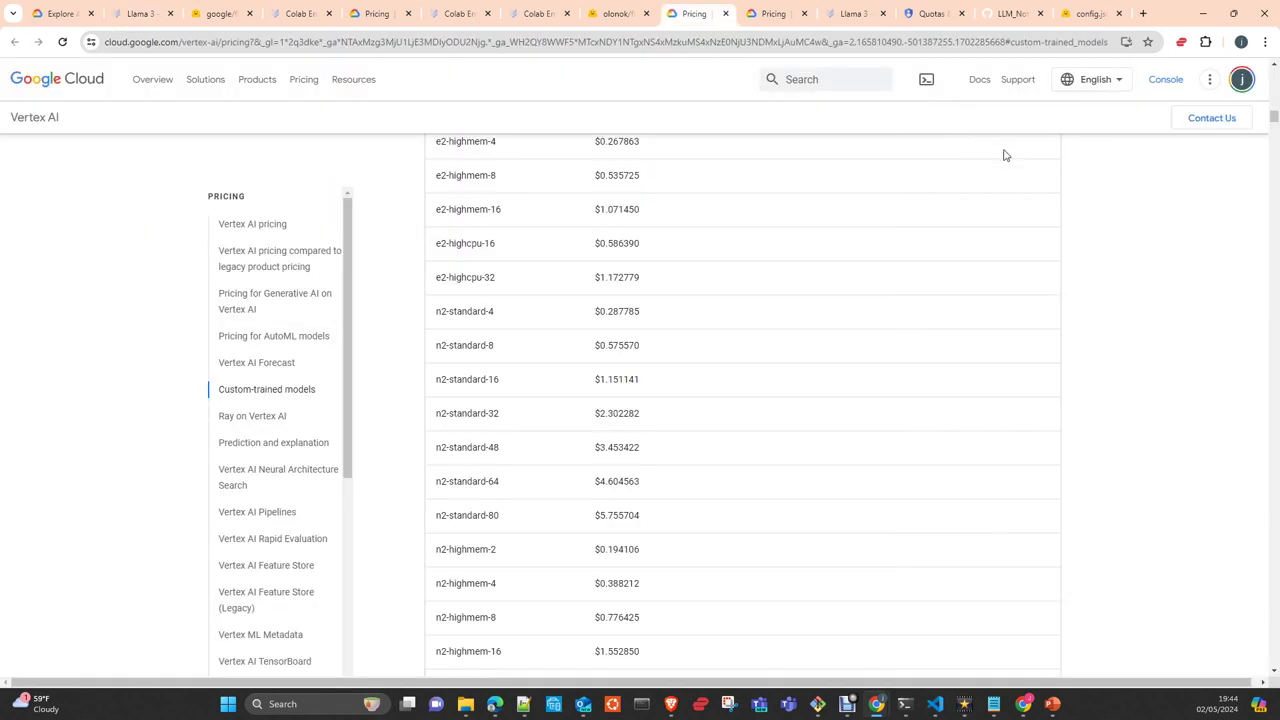
{"action": "key", "text": "ctrl+f"}
{"action": "key", "text": "ctrl+v"}
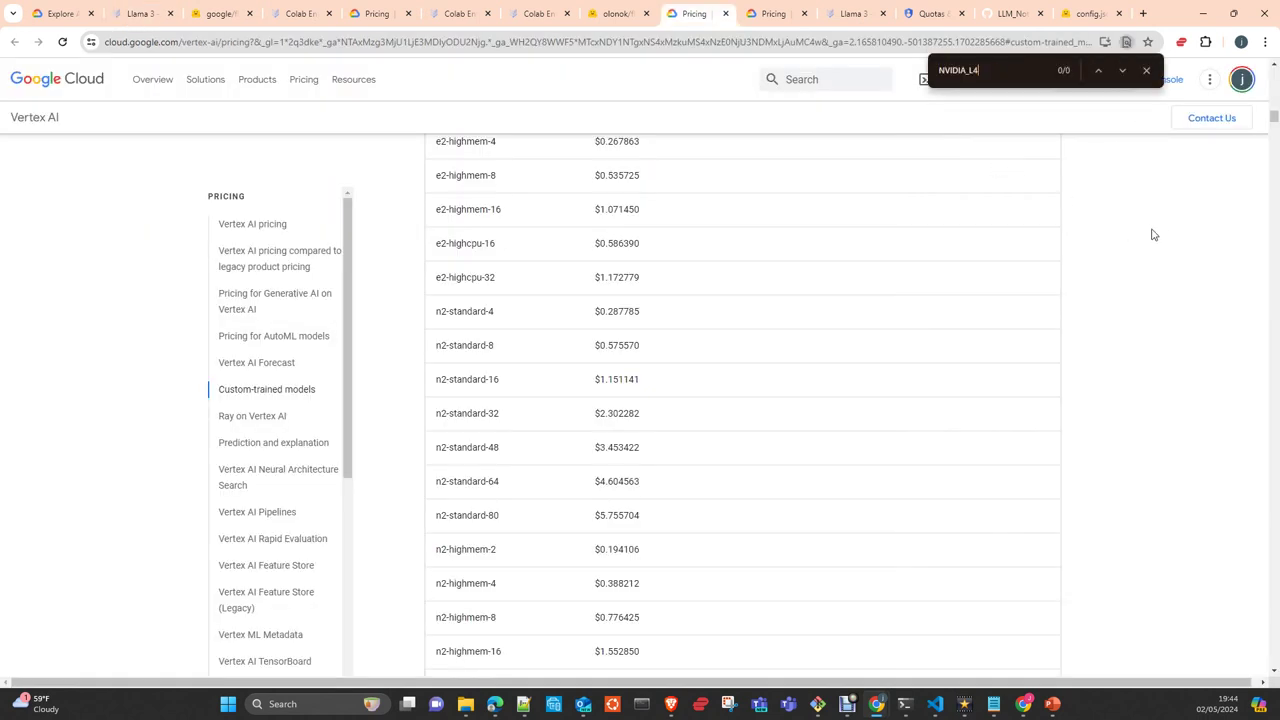
{"action": "left_click", "coordinate": [1146, 70]}
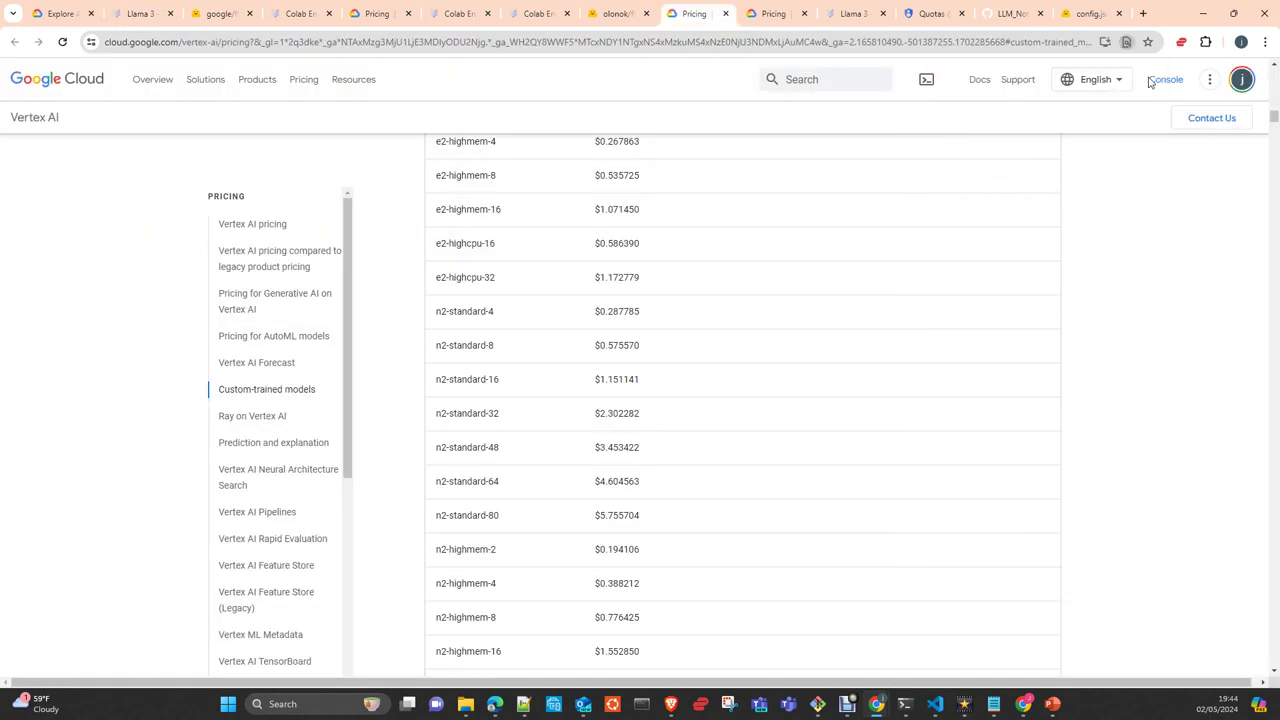
Search the Compute Engine pricing page for NVIDIA_L4
{"action": "left_click", "coordinate": [773, 13]}
{"action": "key", "text": "ctrl+f"}
{"action": "key", "text": "ctrl+v"}
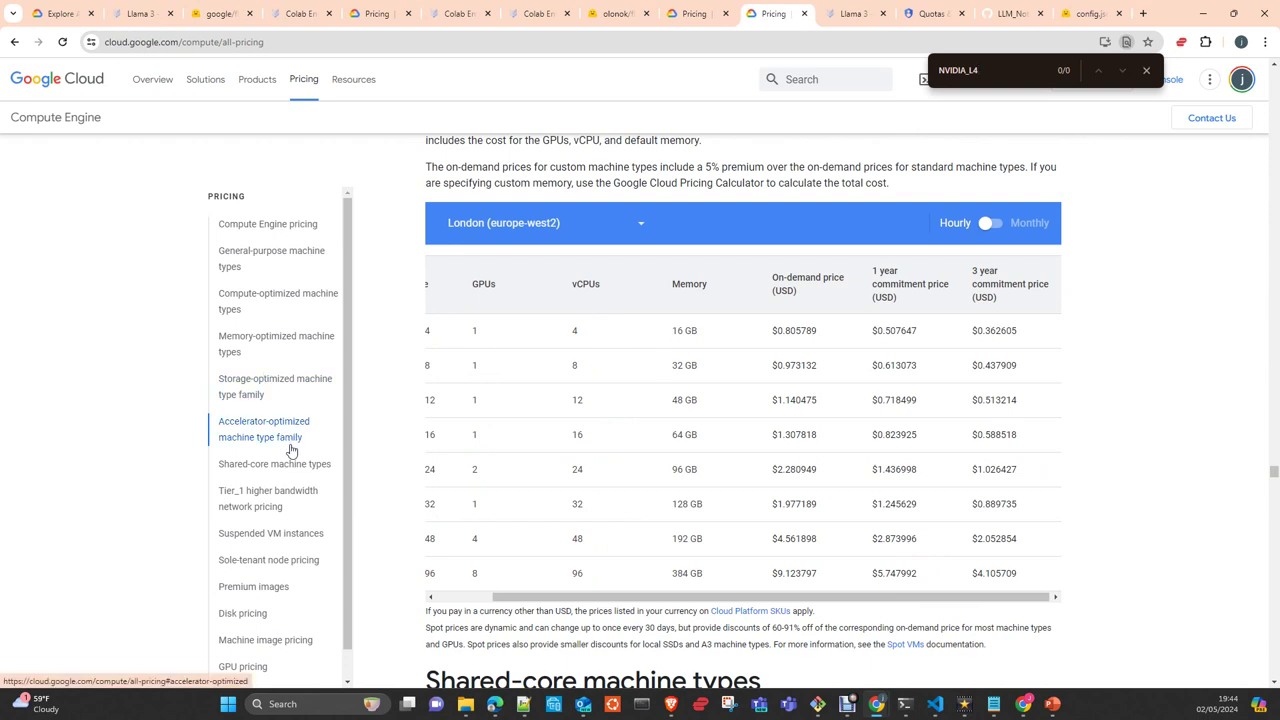
Go to the GPU pricing section of the Compute Engine pricing page and look through the listed NVIDIA models
{"action": "left_click", "coordinate": [238, 667]}
{"action": "scroll", "coordinate": [1134, 409], "scroll_direction": "down", "scroll_amount": 2}
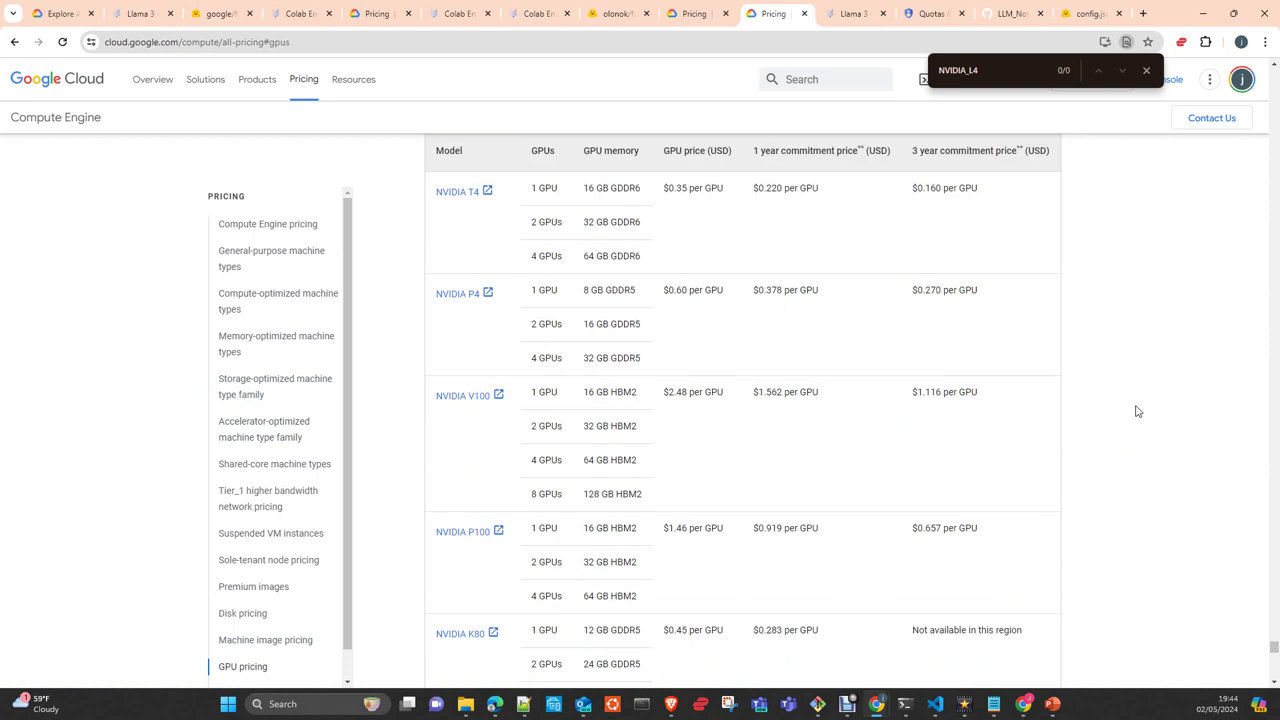
{"action": "left_click", "coordinate": [1132, 80]}
{"action": "key", "text": "ctrl+f"}
{"action": "left_click", "coordinate": [1086, 128]}
{"action": "scroll", "coordinate": [990, 283], "scroll_direction": "down", "scroll_amount": 3}
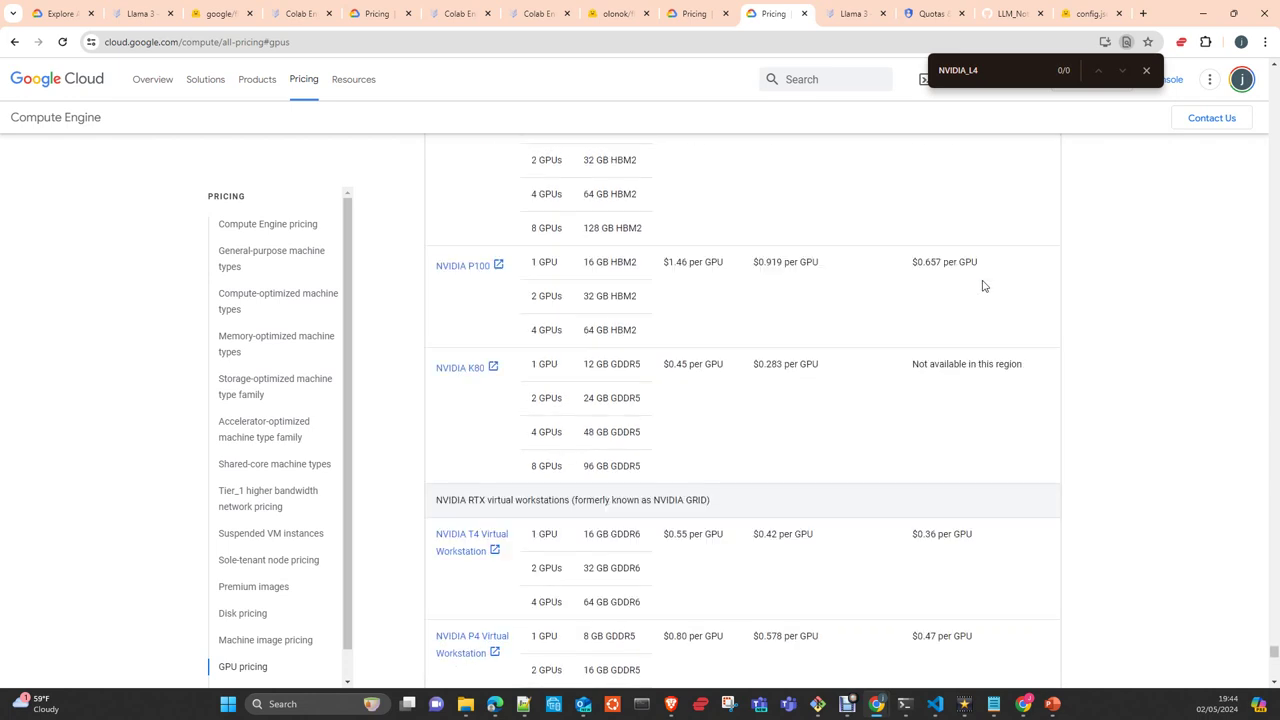
{"action": "scroll", "coordinate": [1000, 284], "scroll_direction": "up", "scroll_amount": 2}
{"action": "scroll", "coordinate": [1008, 283], "scroll_direction": "up", "scroll_amount": 1}
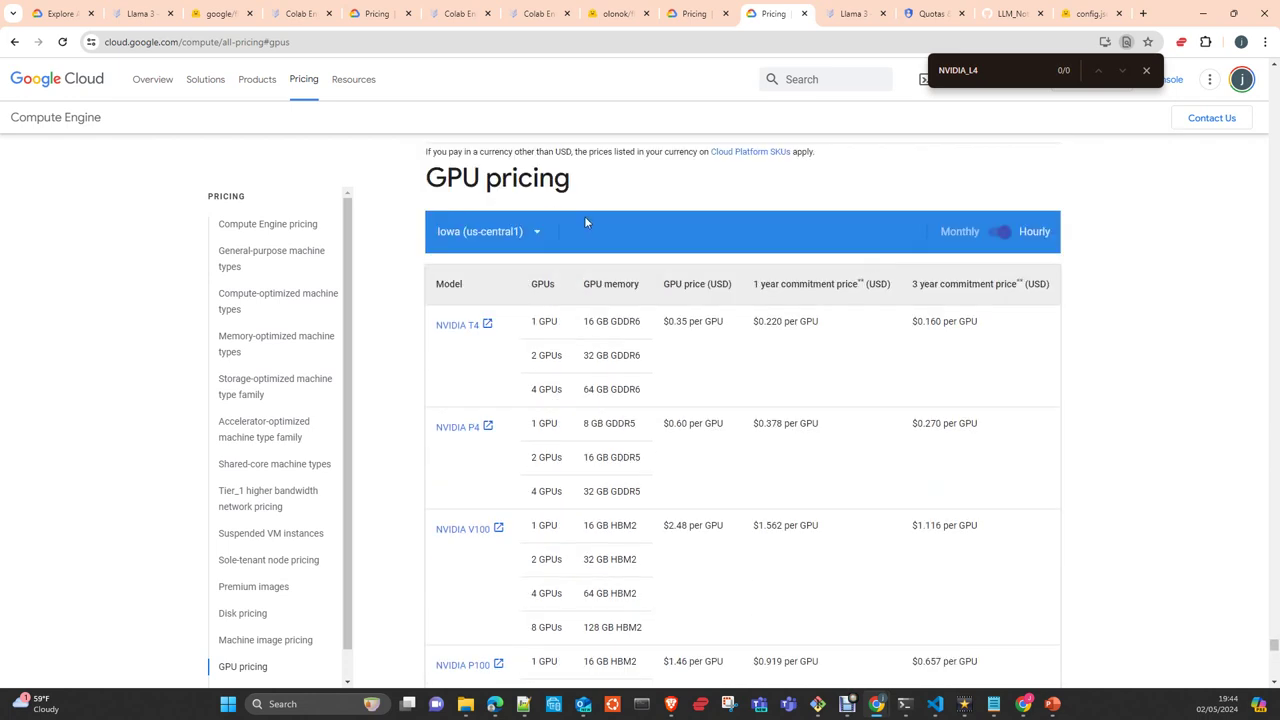
Set the GPU pricing region to London (europe-west2)
{"action": "left_click", "coordinate": [490, 233]}
{"action": "scroll", "coordinate": [502, 294], "scroll_direction": "down", "scroll_amount": 3}
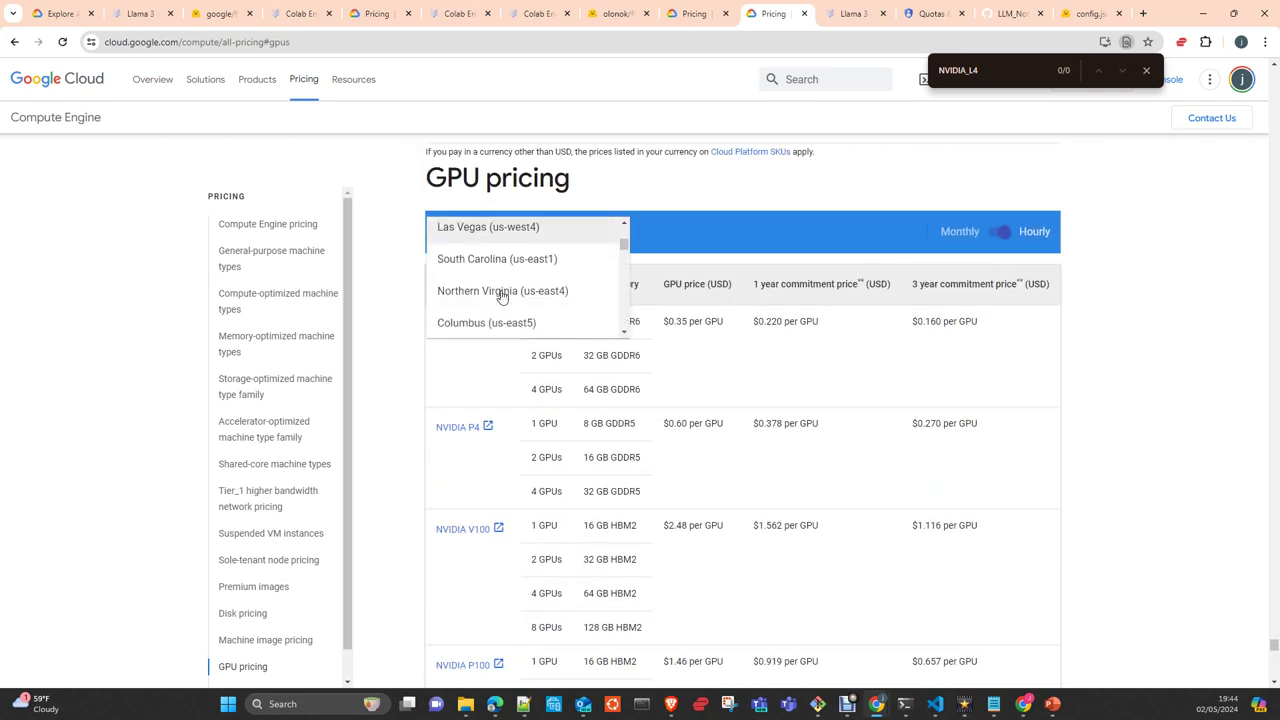
{"action": "scroll", "coordinate": [502, 296], "scroll_direction": "down", "scroll_amount": 6}
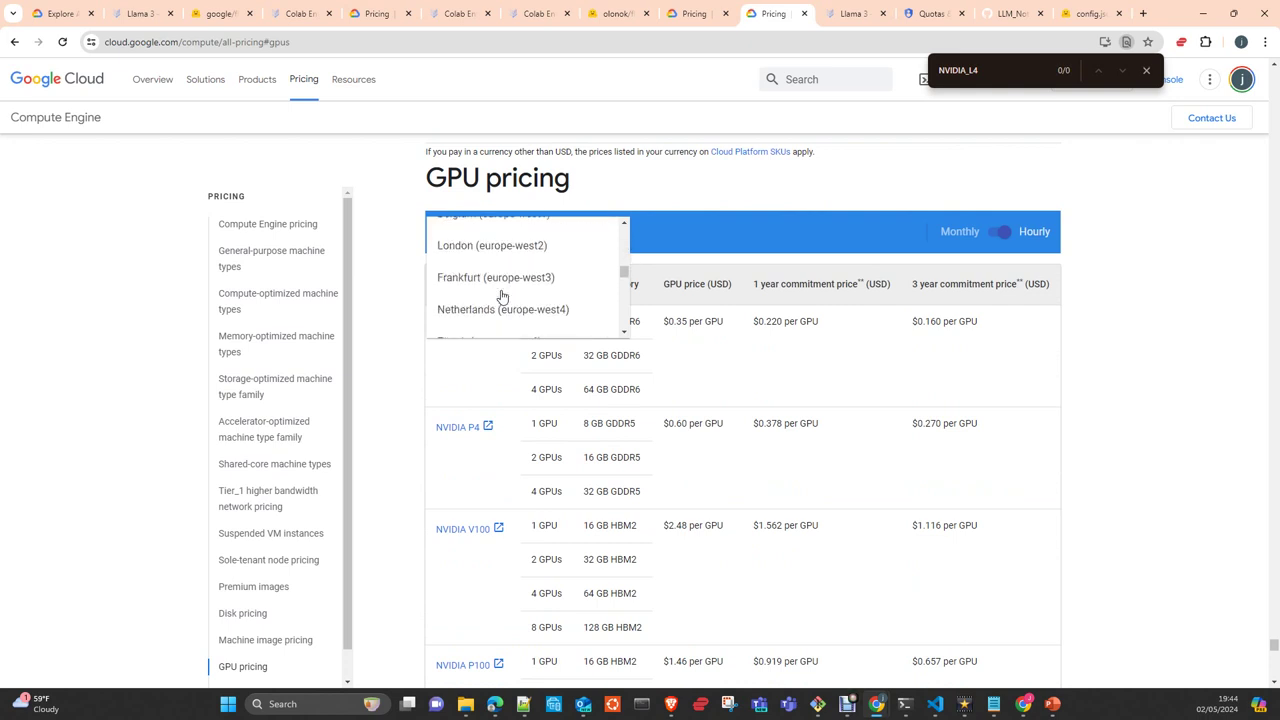
{"action": "scroll", "coordinate": [502, 296], "scroll_direction": "down", "scroll_amount": 5}
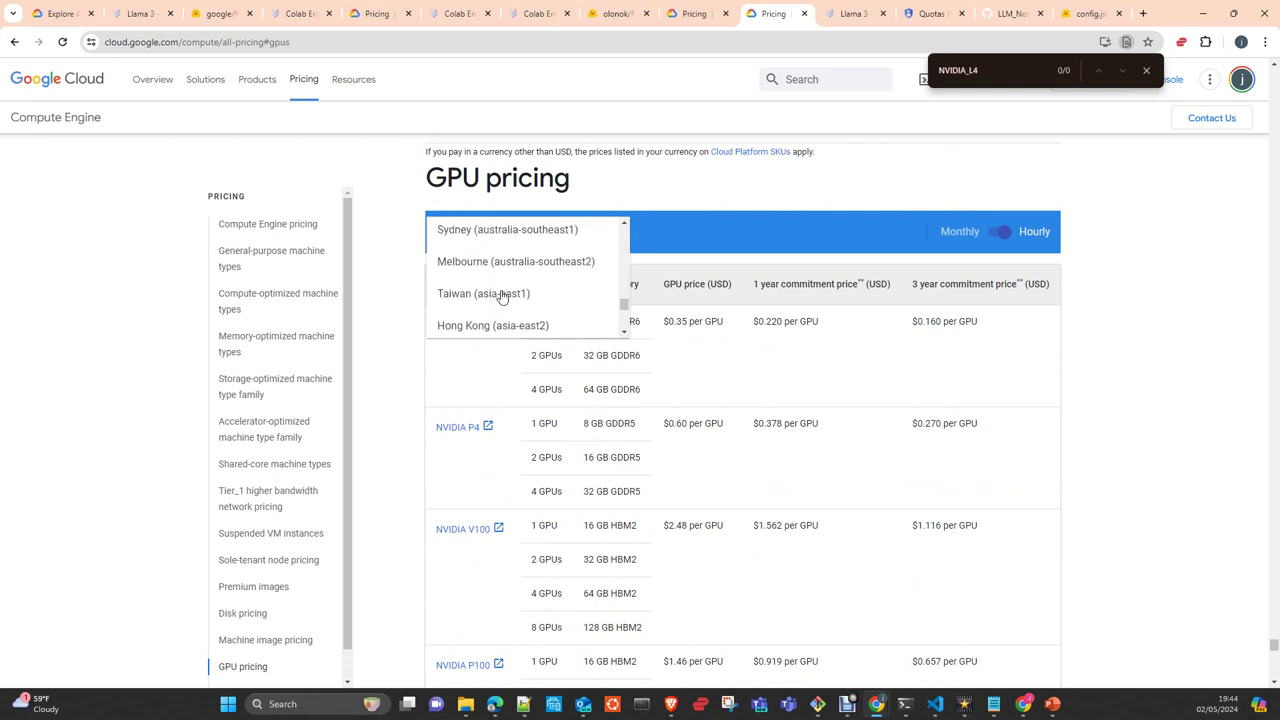
{"action": "scroll", "coordinate": [502, 296], "scroll_direction": "up", "scroll_amount": 5}
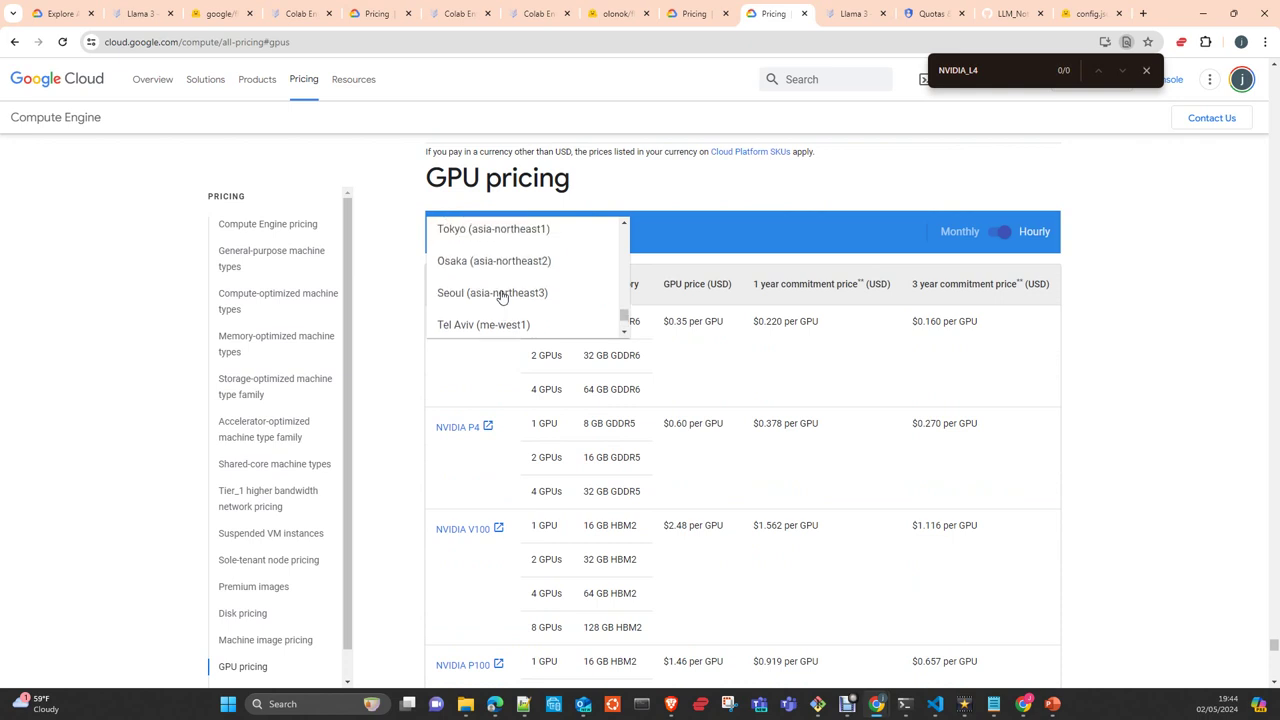
{"action": "scroll", "coordinate": [502, 296], "scroll_direction": "up", "scroll_amount": 5}
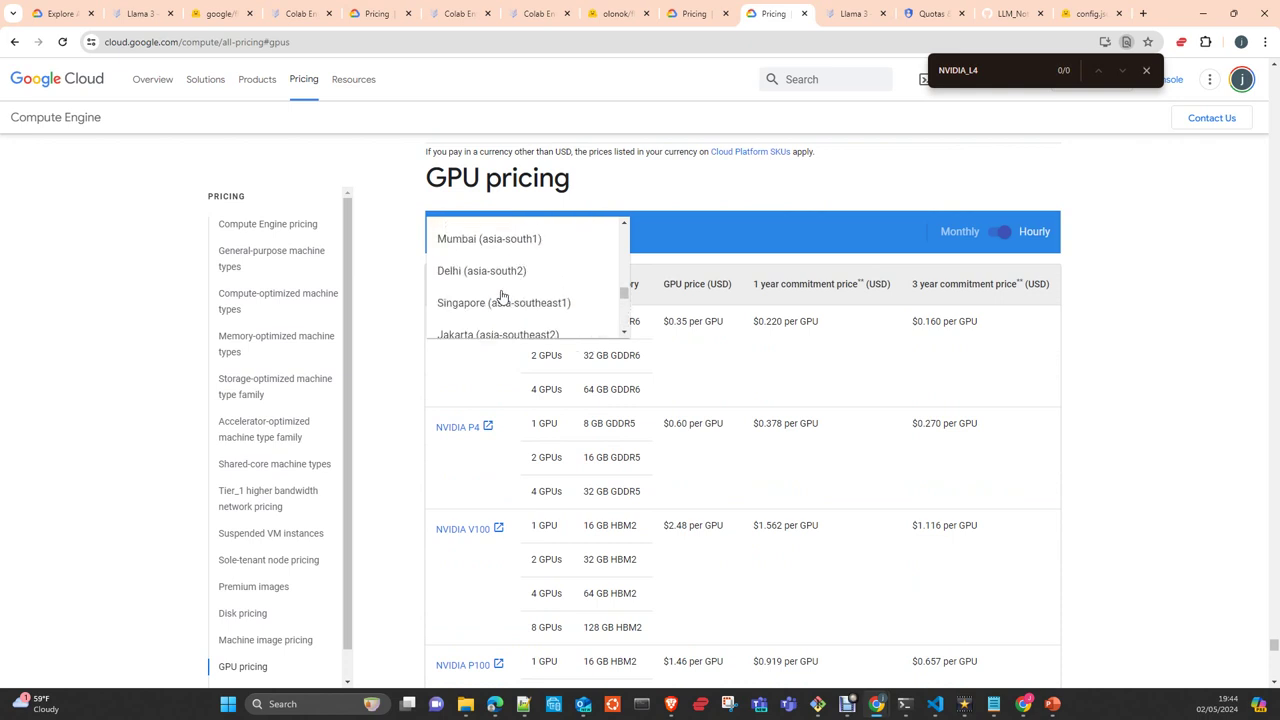
{"action": "scroll", "coordinate": [502, 296], "scroll_direction": "up", "scroll_amount": 3}
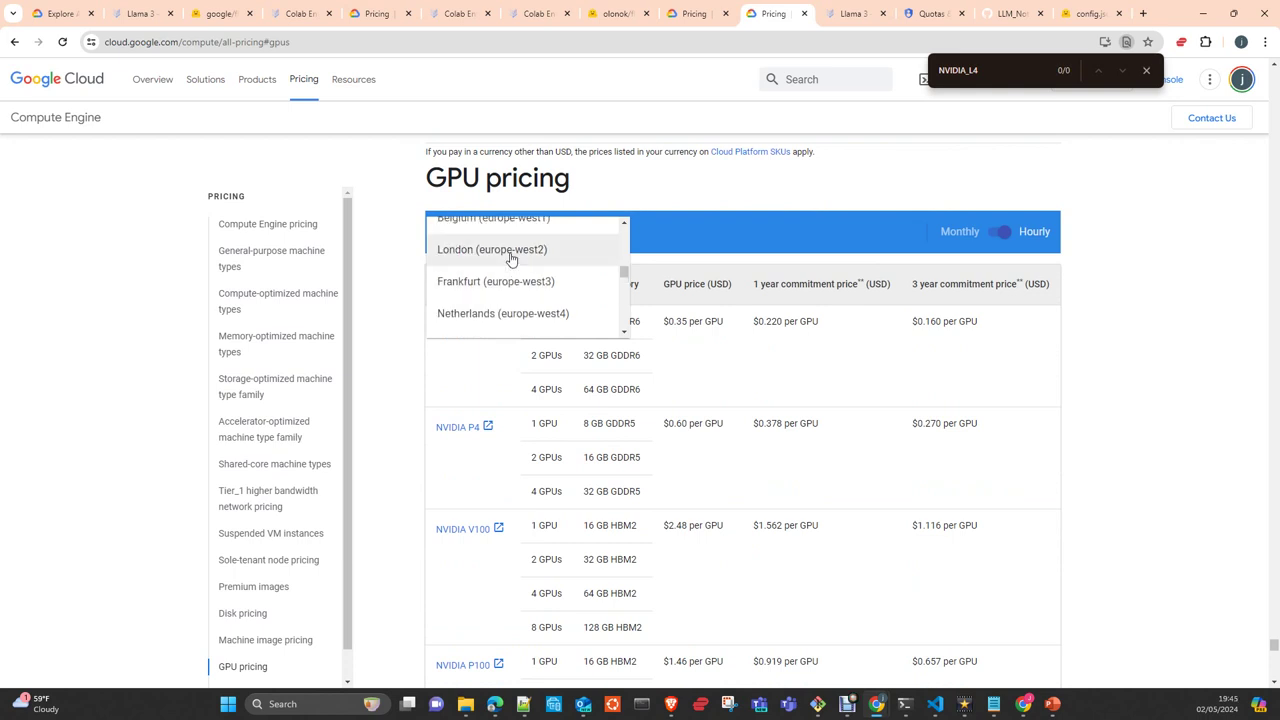
{"action": "left_click", "coordinate": [508, 252]}
Examine the London GPU prices and regional availability for each NVIDIA model
{"action": "scroll", "coordinate": [1036, 373], "scroll_direction": "down", "scroll_amount": 1}
{"action": "scroll", "coordinate": [1036, 373], "scroll_direction": "down", "scroll_amount": 3}
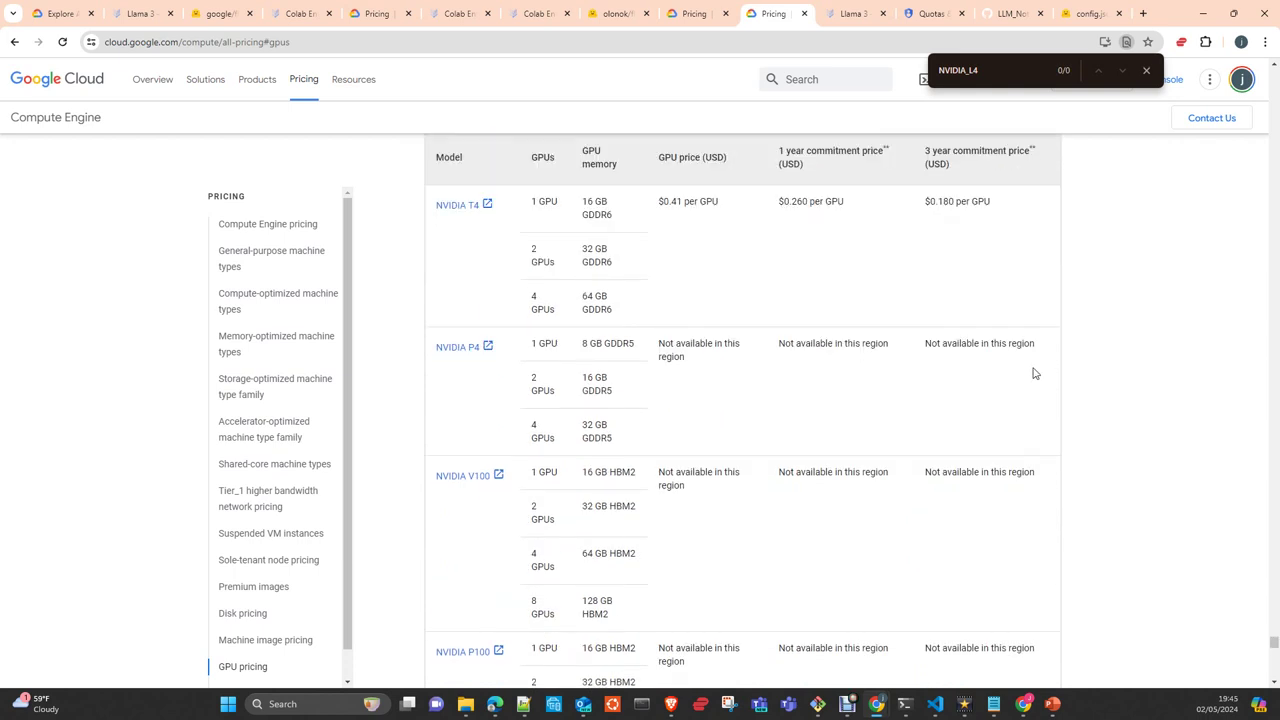
{"action": "scroll", "coordinate": [1034, 373], "scroll_direction": "down", "scroll_amount": 3}
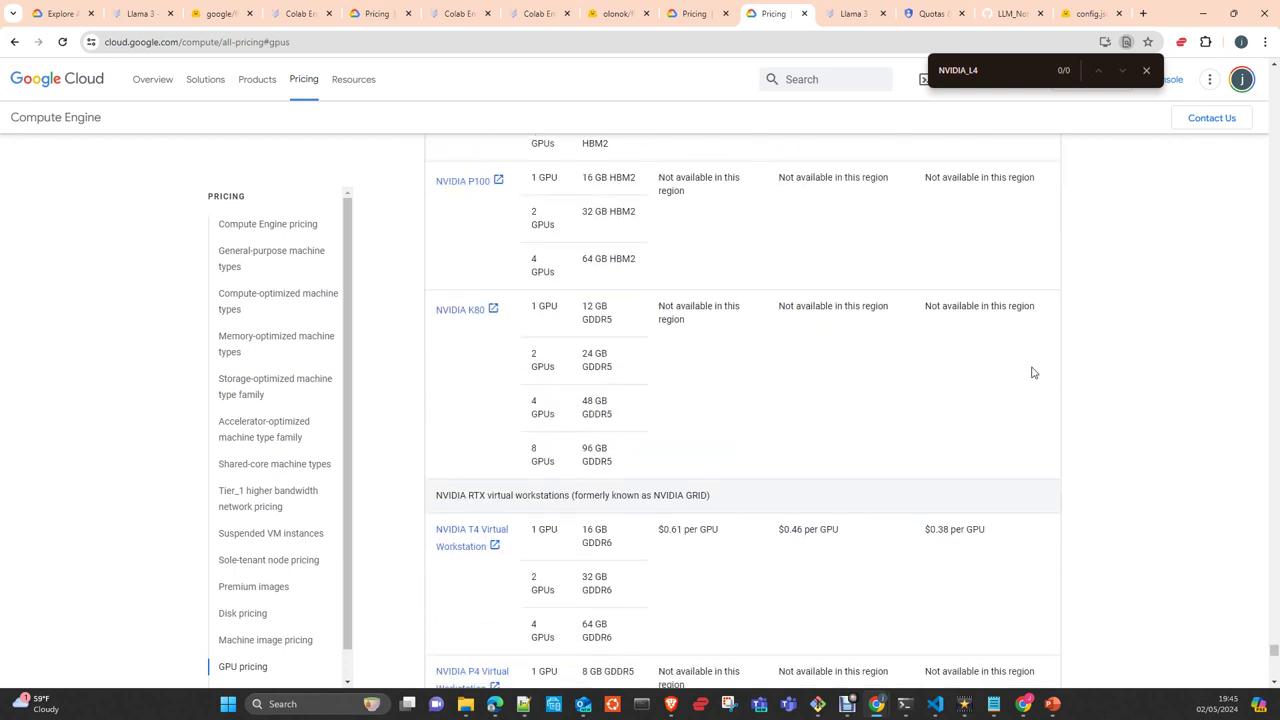
{"action": "scroll", "coordinate": [870, 357], "scroll_direction": "up", "scroll_amount": 5}
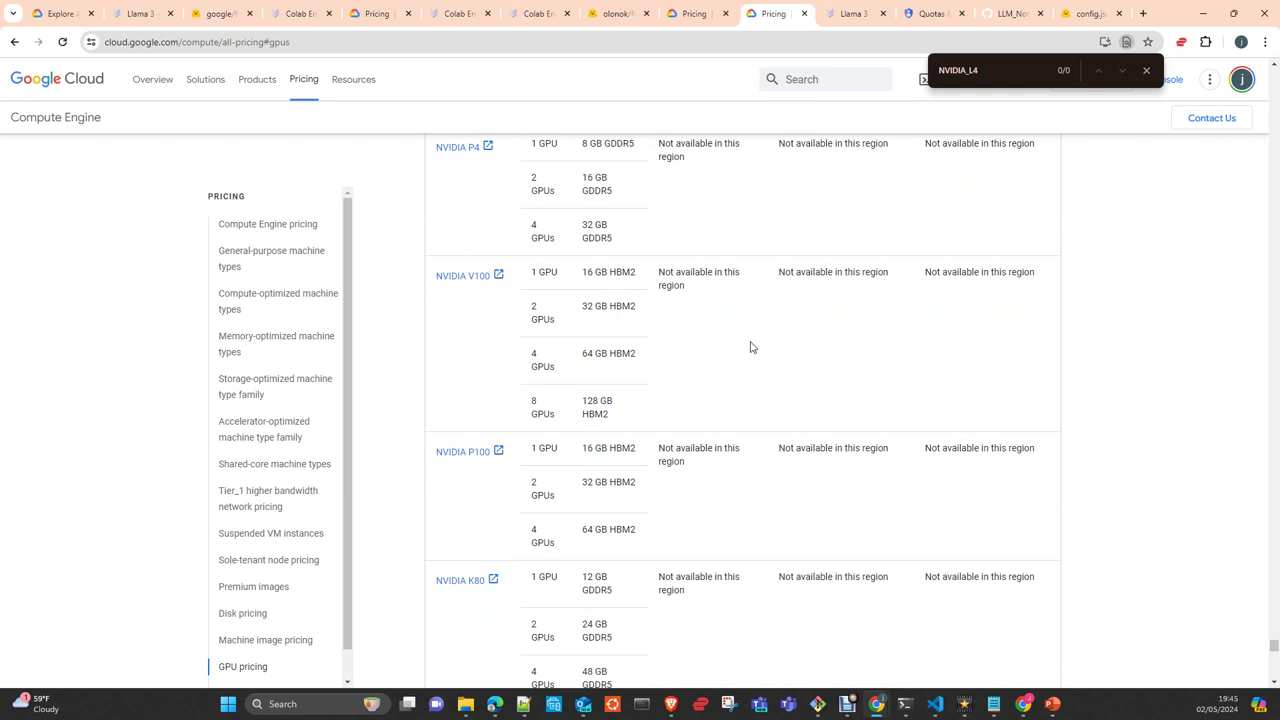
{"action": "scroll", "coordinate": [754, 346], "scroll_direction": "up", "scroll_amount": 2}
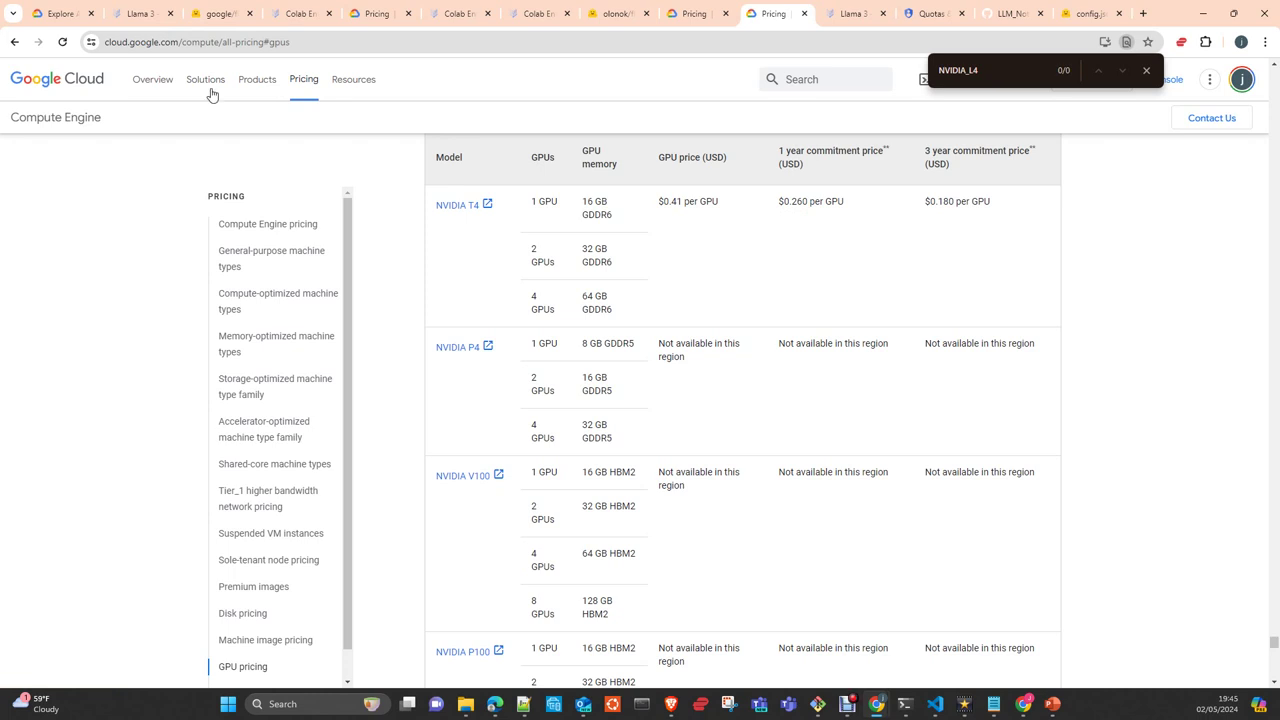
Return to the Llama 3 deployment form, view the available resource IDs and cancel the deployment
{"action": "left_click", "coordinate": [146, 22]}
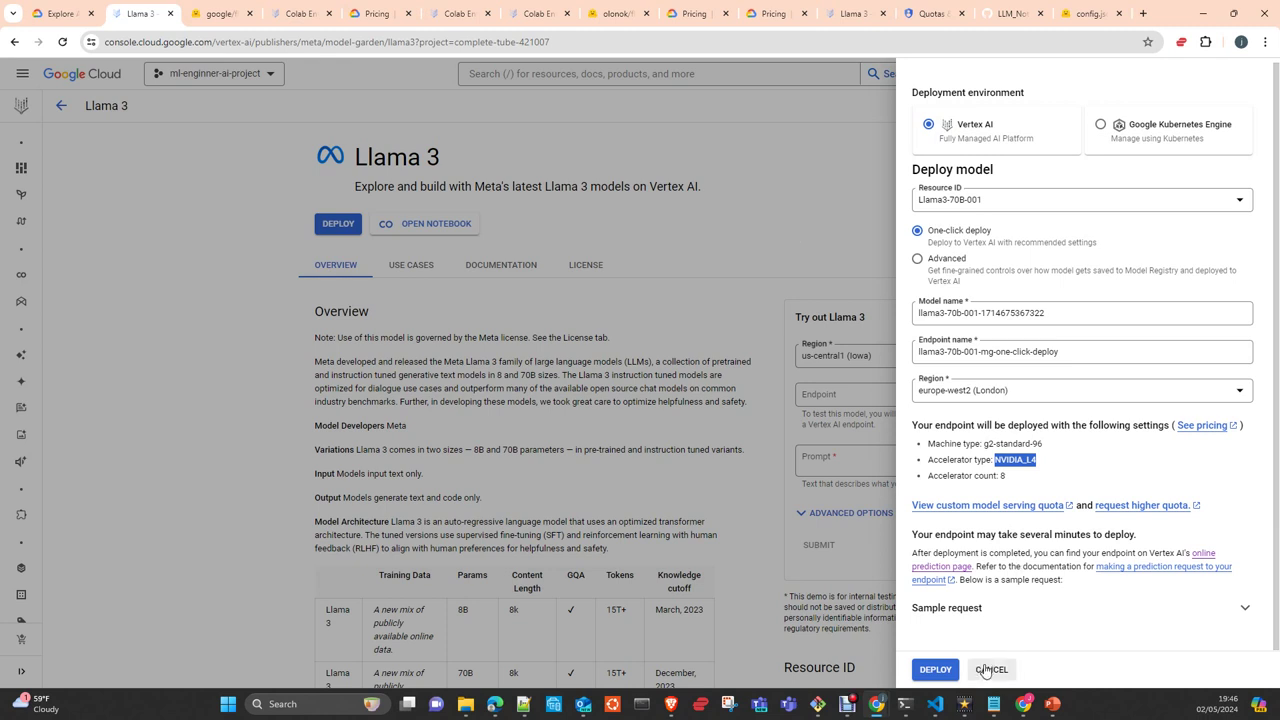
{"action": "left_click", "coordinate": [1020, 205]}
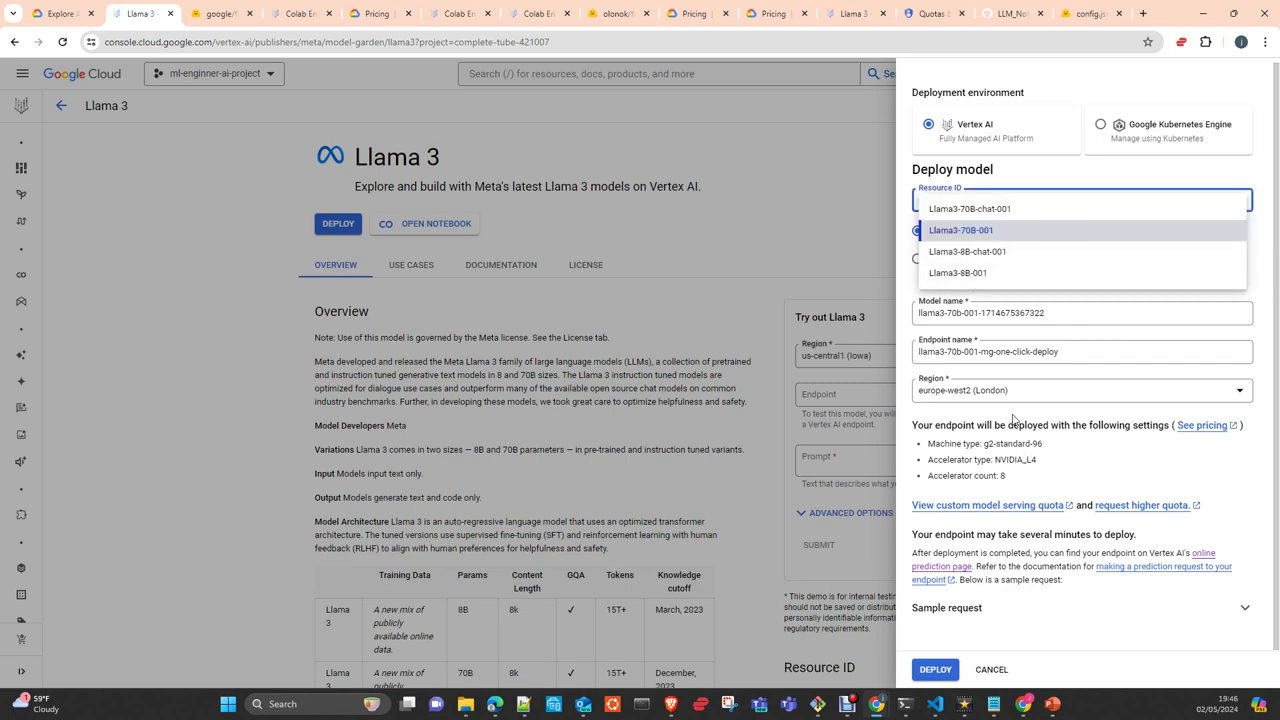
{"action": "left_click", "coordinate": [1004, 670]}
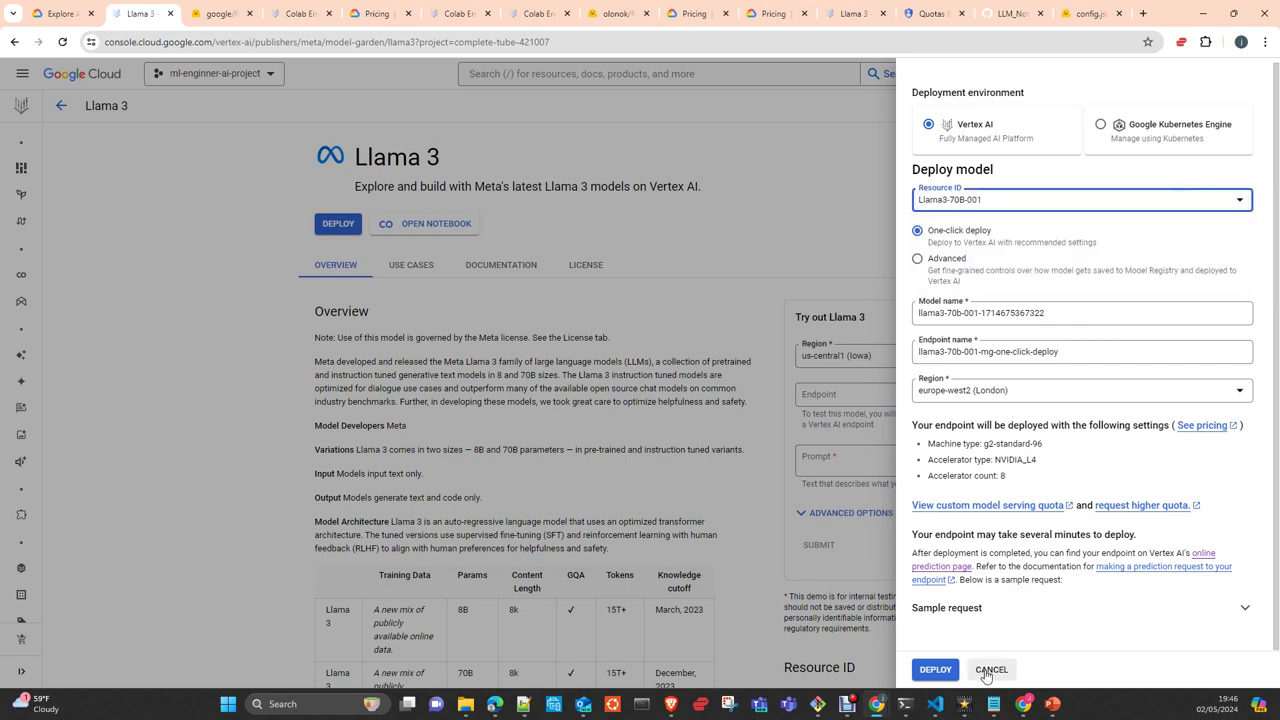
{"action": "left_click", "coordinate": [990, 671]}
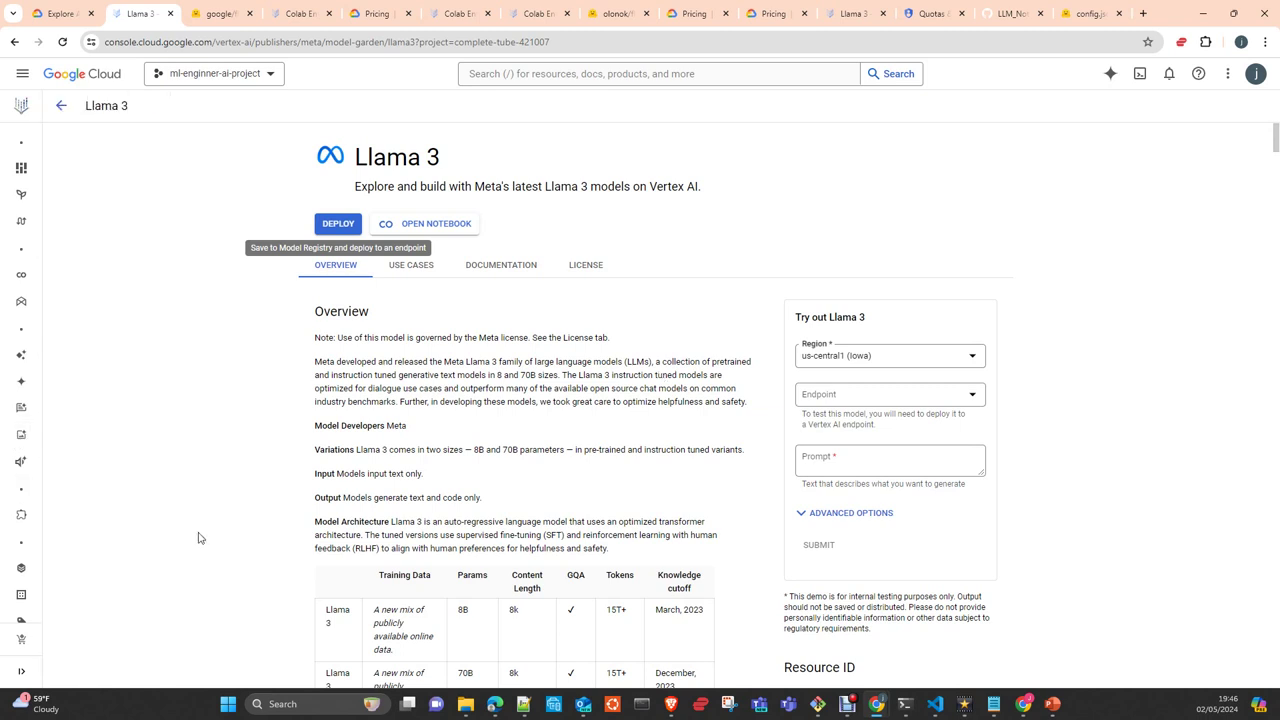
Open the deployed llama3-8b-001 model from the Vertex AI Model Registry
{"action": "mouse_move", "coordinate": [55, 575]}
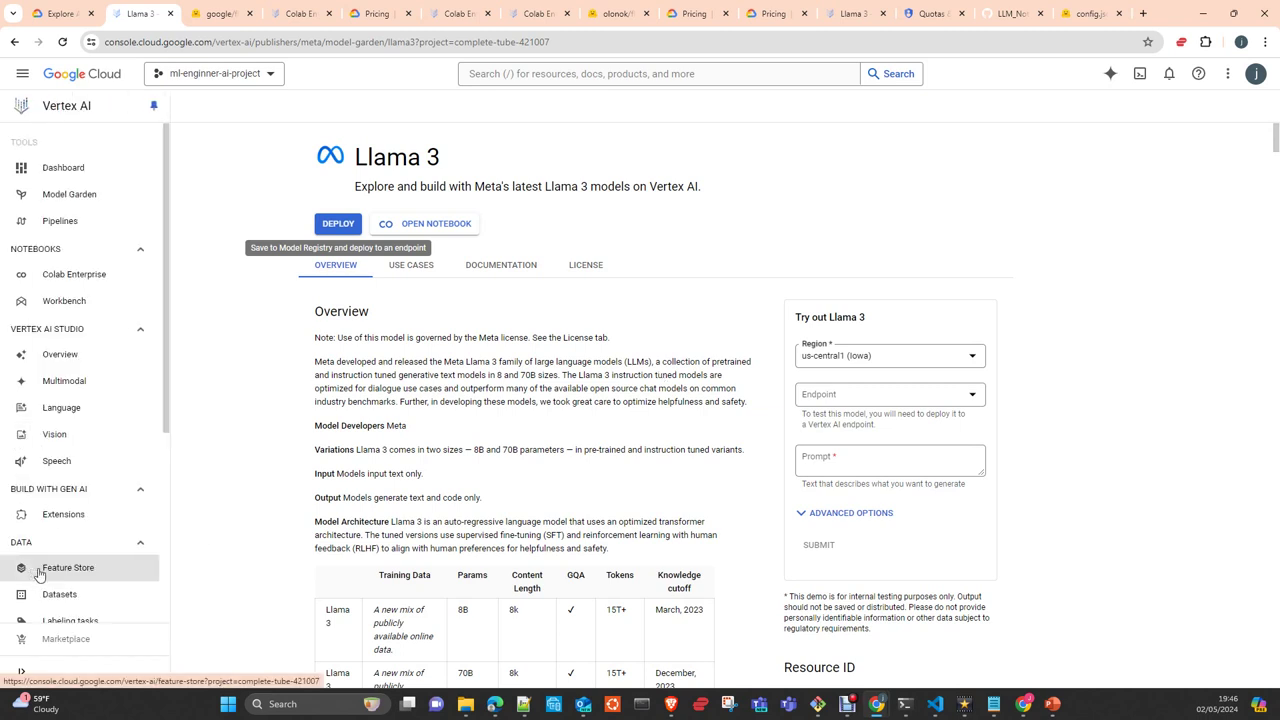
{"action": "scroll", "coordinate": [79, 591], "scroll_direction": "down", "scroll_amount": 3}
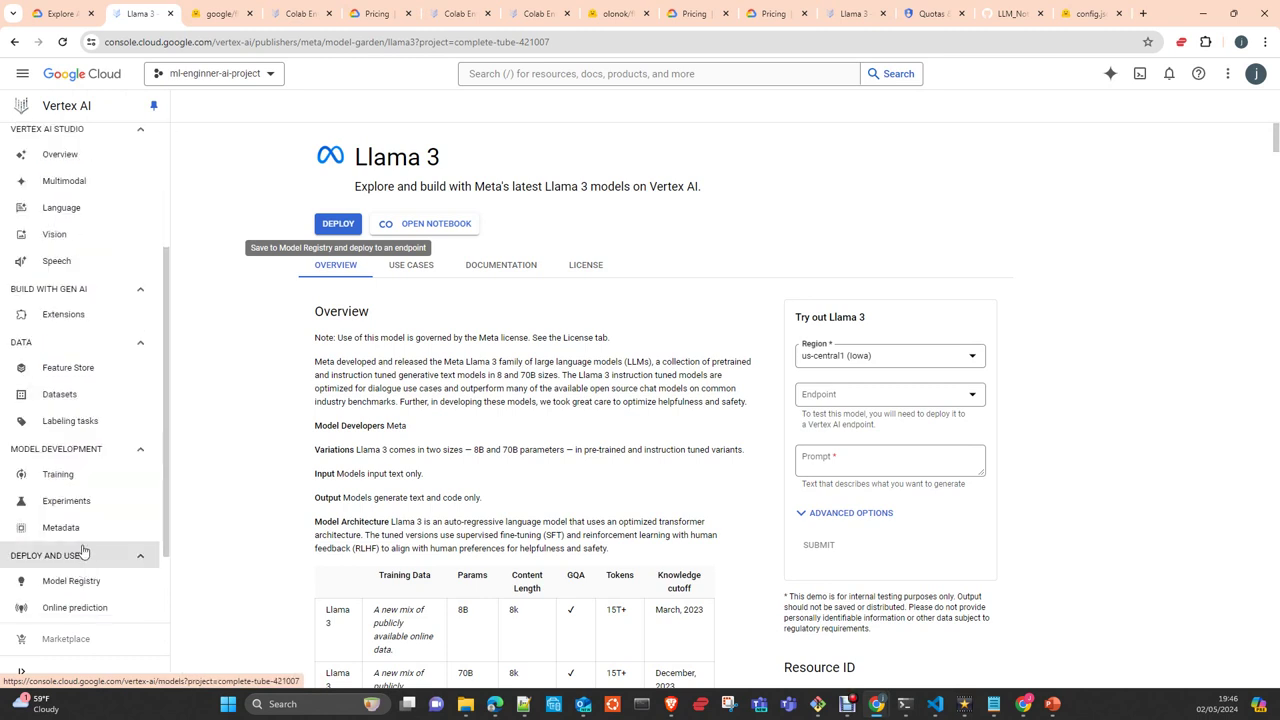
{"action": "left_click", "coordinate": [79, 479]}
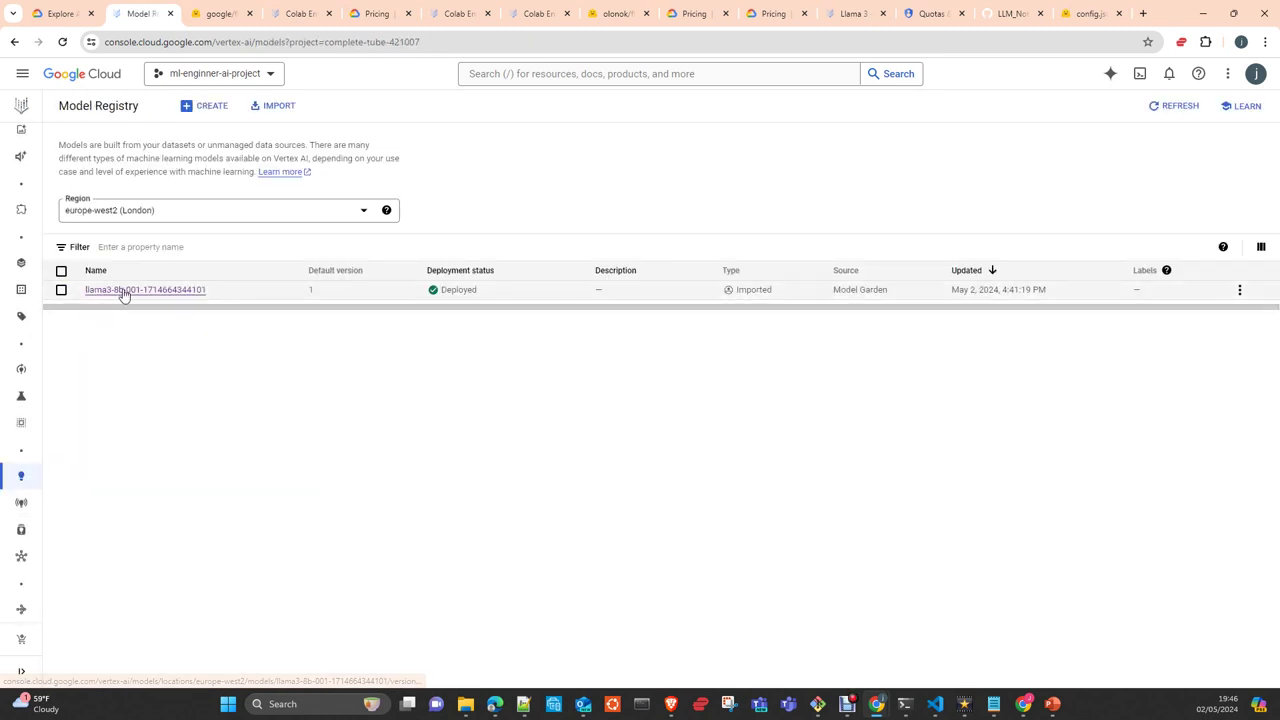
{"action": "left_click", "coordinate": [124, 291]}
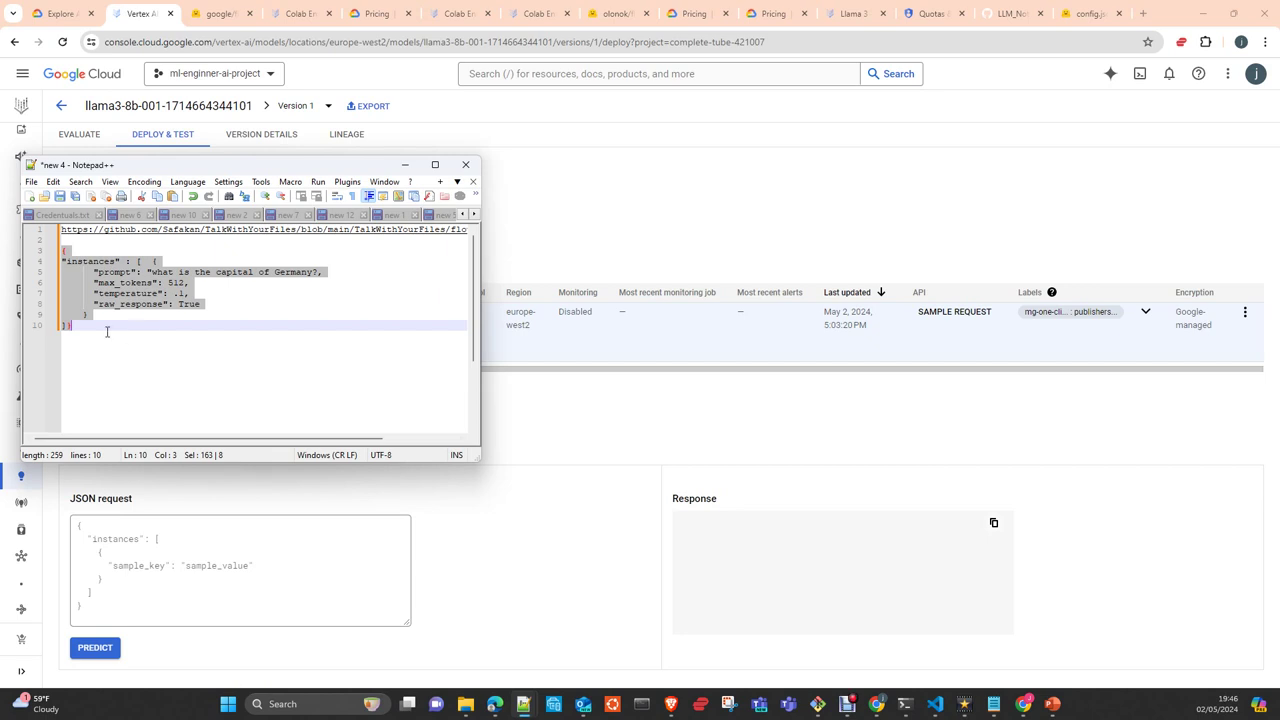
Copy the Notepad++ JSON request "what is the capital of Germany?" with max_tokens 512 into the model test and try to get a prediction
{"action": "left_click_drag", "start_coordinate": [93, 330], "coordinate": [52, 249]}
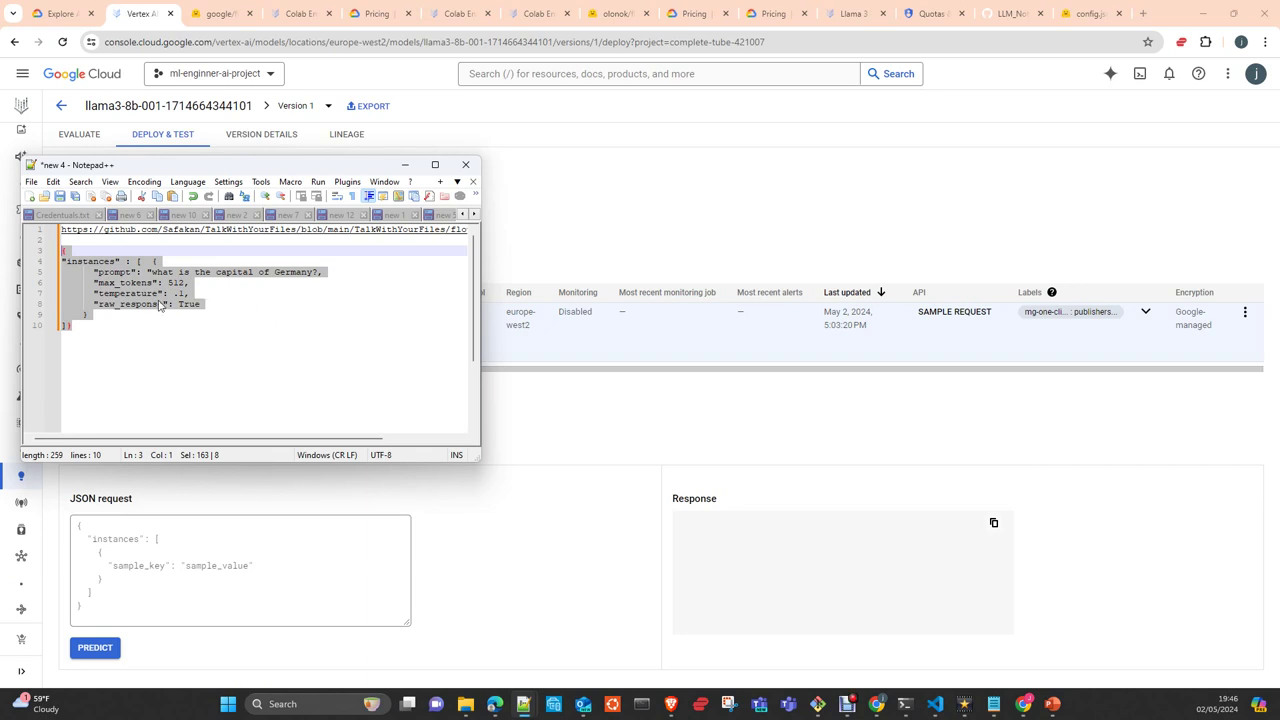
{"action": "left_click", "coordinate": [96, 570]}
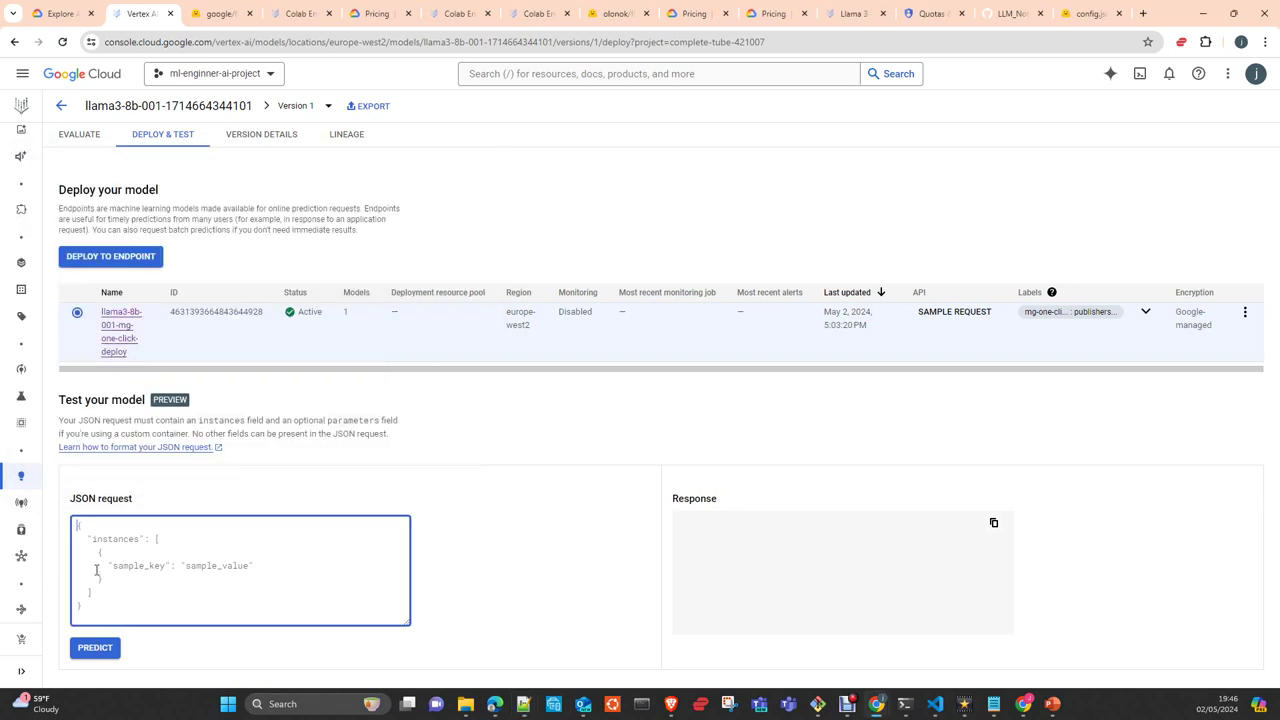
{"action": "key", "text": "ctrl+a"}
{"action": "type", "text": "{ \"instances\" : [  {         \"prompt\": \"what is the capital of Germany?\",         \"max_tokens\": 512,         \"temperature\": .1,         \"raw_response\": True     } ]}"}
{"action": "left_click", "coordinate": [95, 647]}
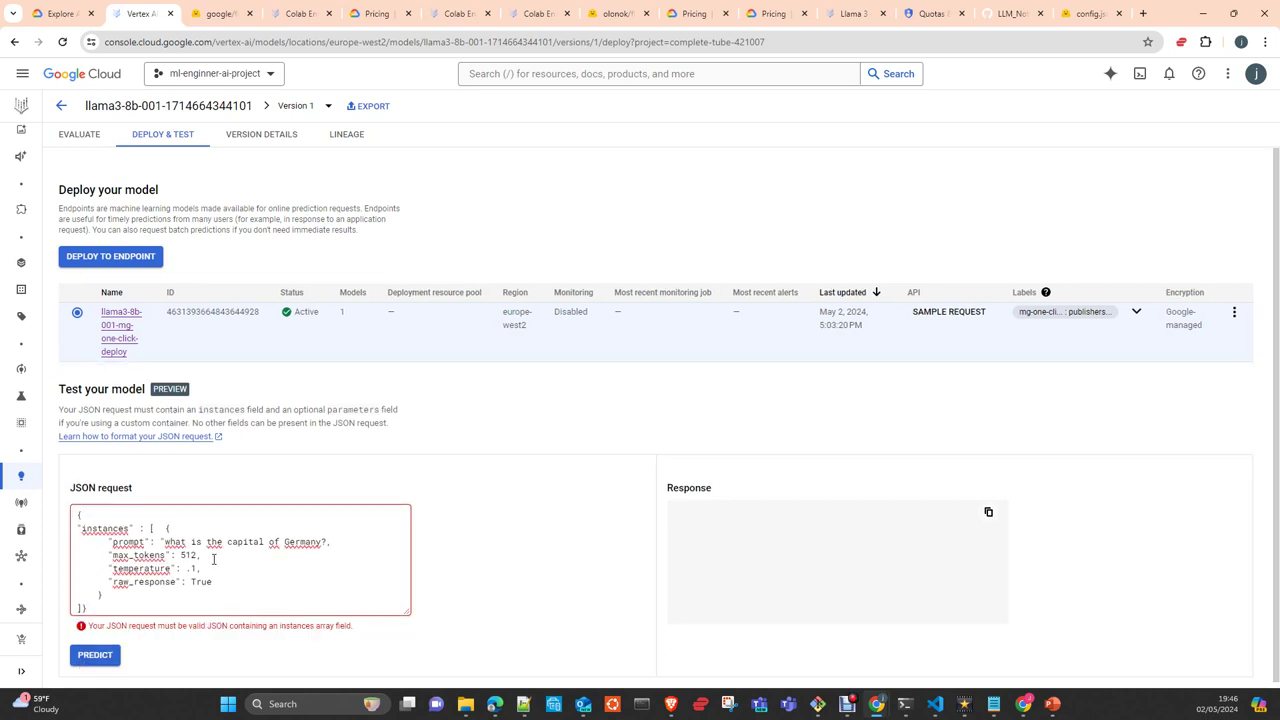
Remove the max_tokens line from the JSON request and try the prediction again
{"action": "left_click_drag", "start_coordinate": [205, 555], "coordinate": [47, 568]}
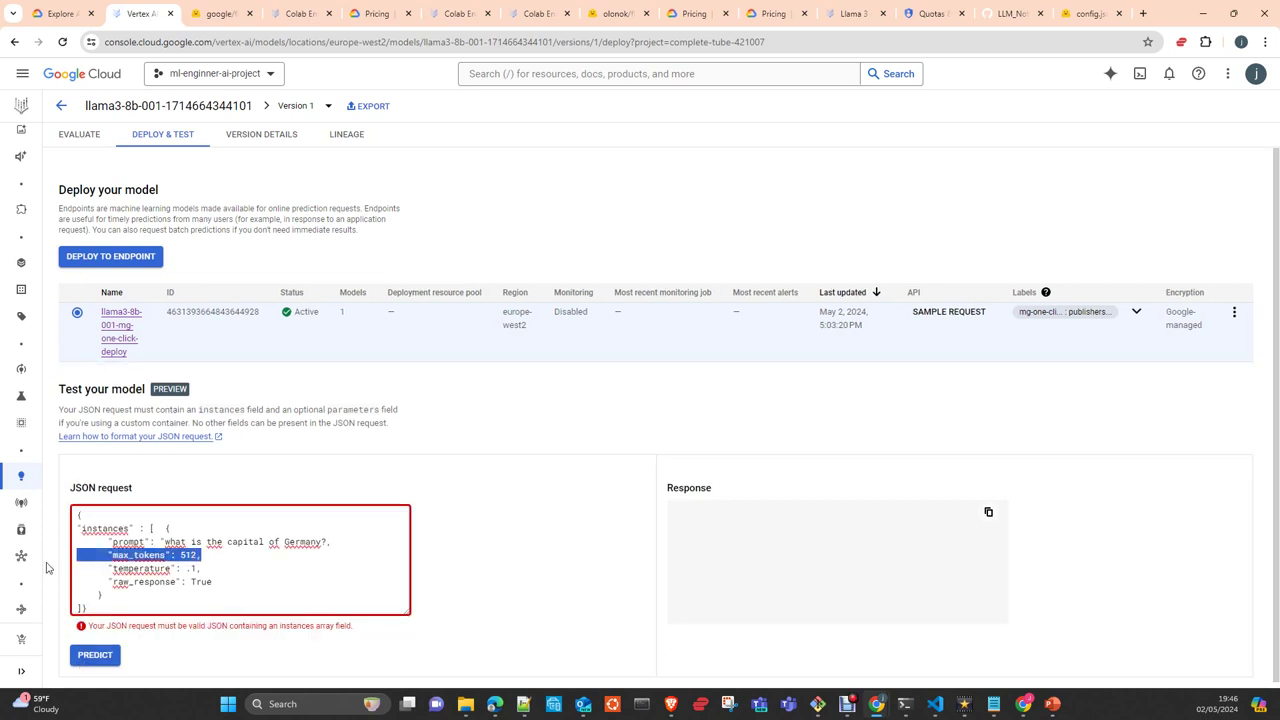
{"action": "key", "text": "BackSpace"}
{"action": "key", "text": "BackSpace"}
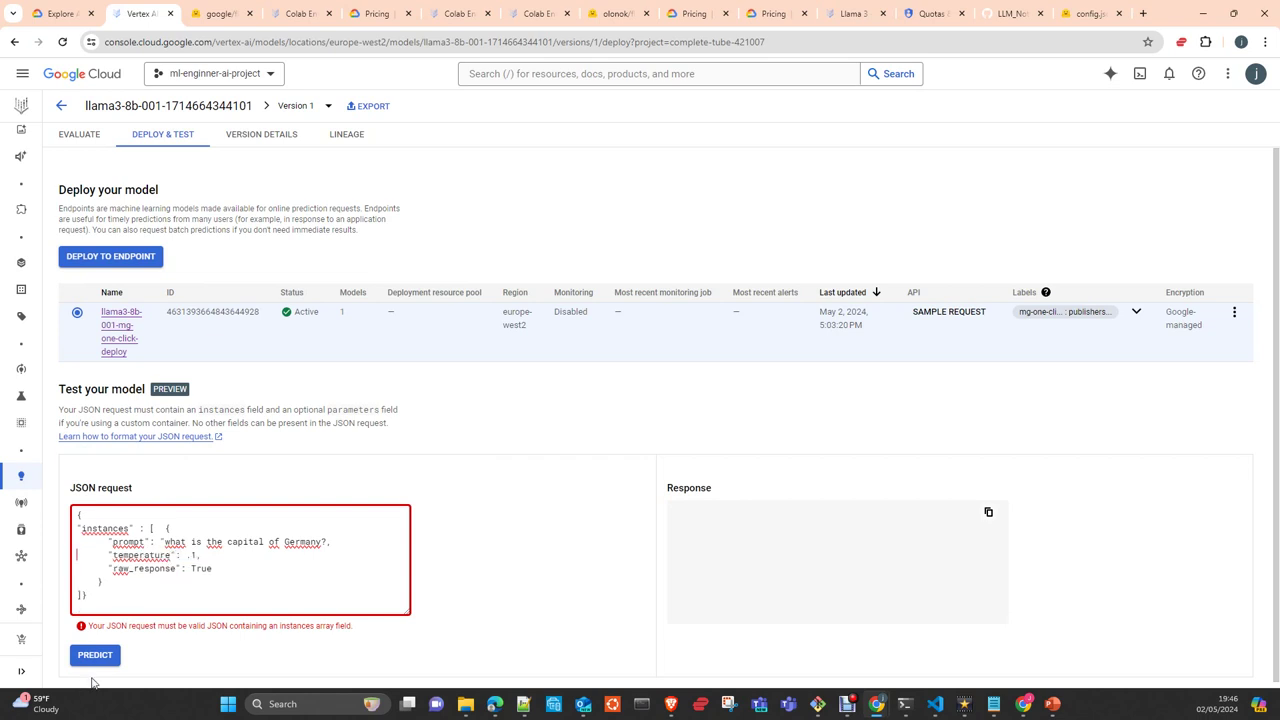
{"action": "left_click", "coordinate": [103, 657]}
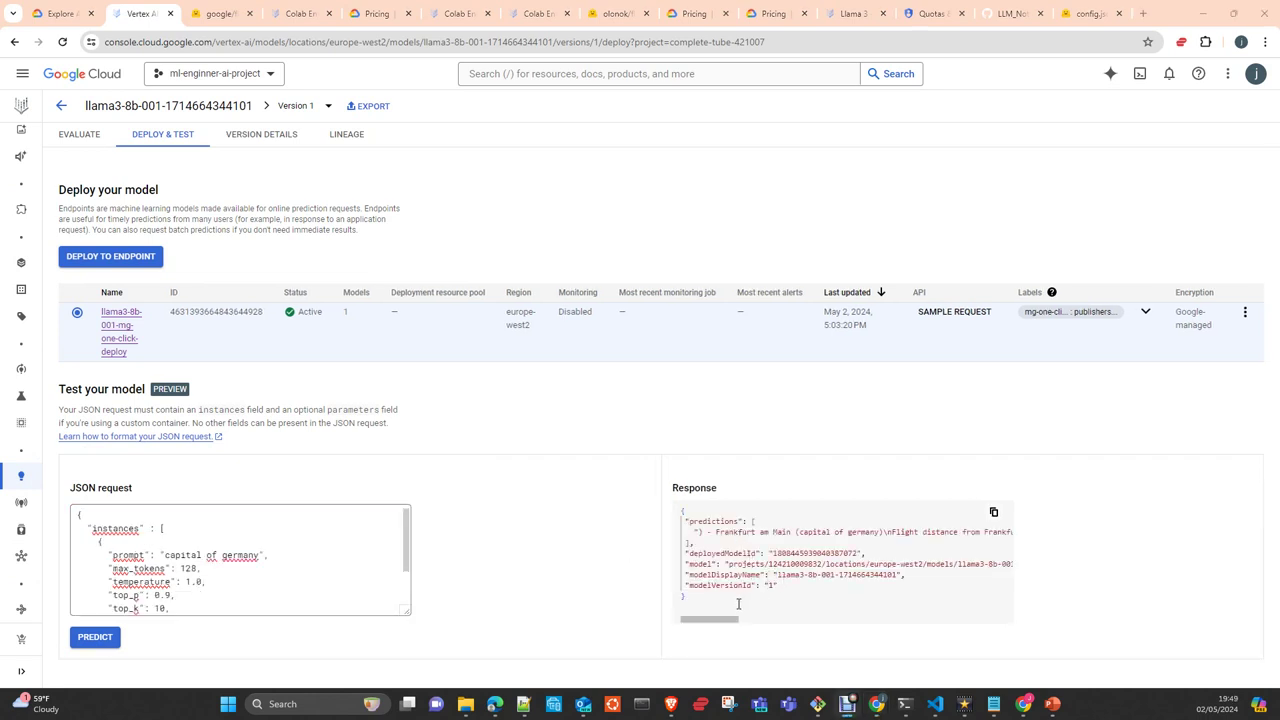
Check the prediction response, and open the llama3-8b-001-mg-one-click-deploy endpoint to view the actions available for its Llama 3 model
{"action": "left_click_drag", "start_coordinate": [713, 625], "coordinate": [646, 629]}
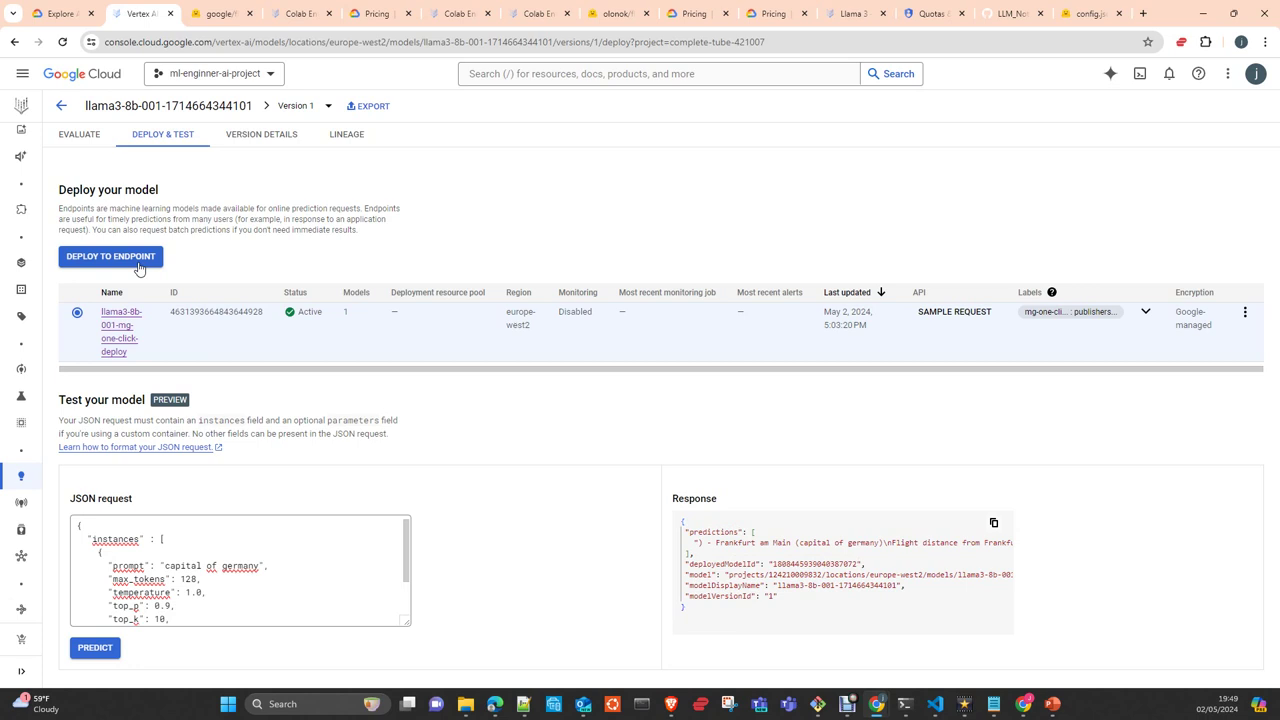
{"action": "left_click", "coordinate": [118, 338]}
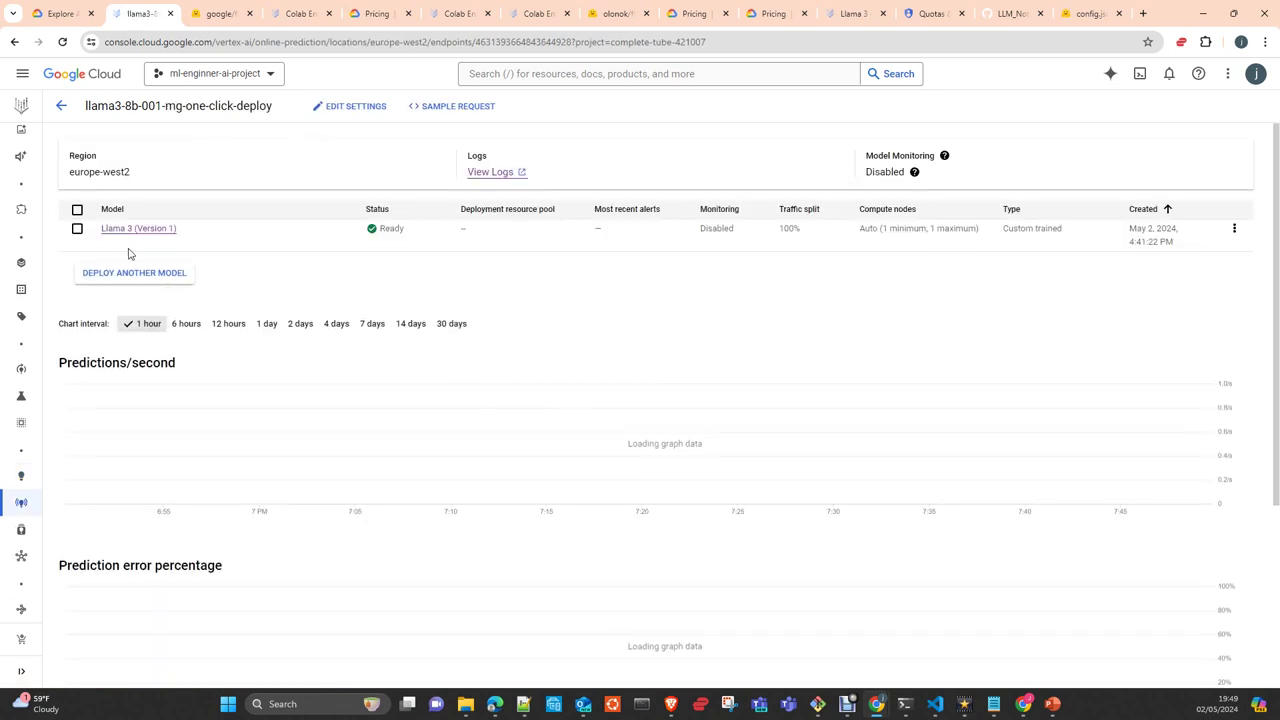
{"action": "left_click", "coordinate": [790, 245]}
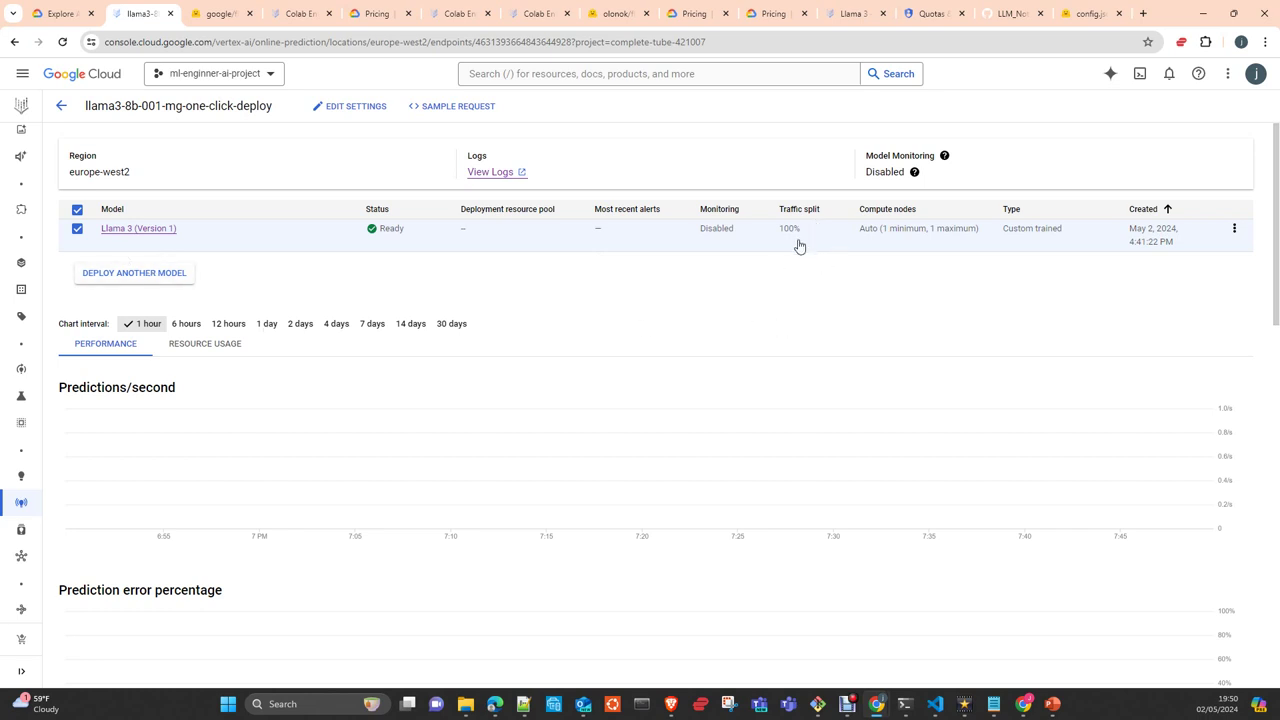
{"action": "left_click", "coordinate": [1234, 230]}
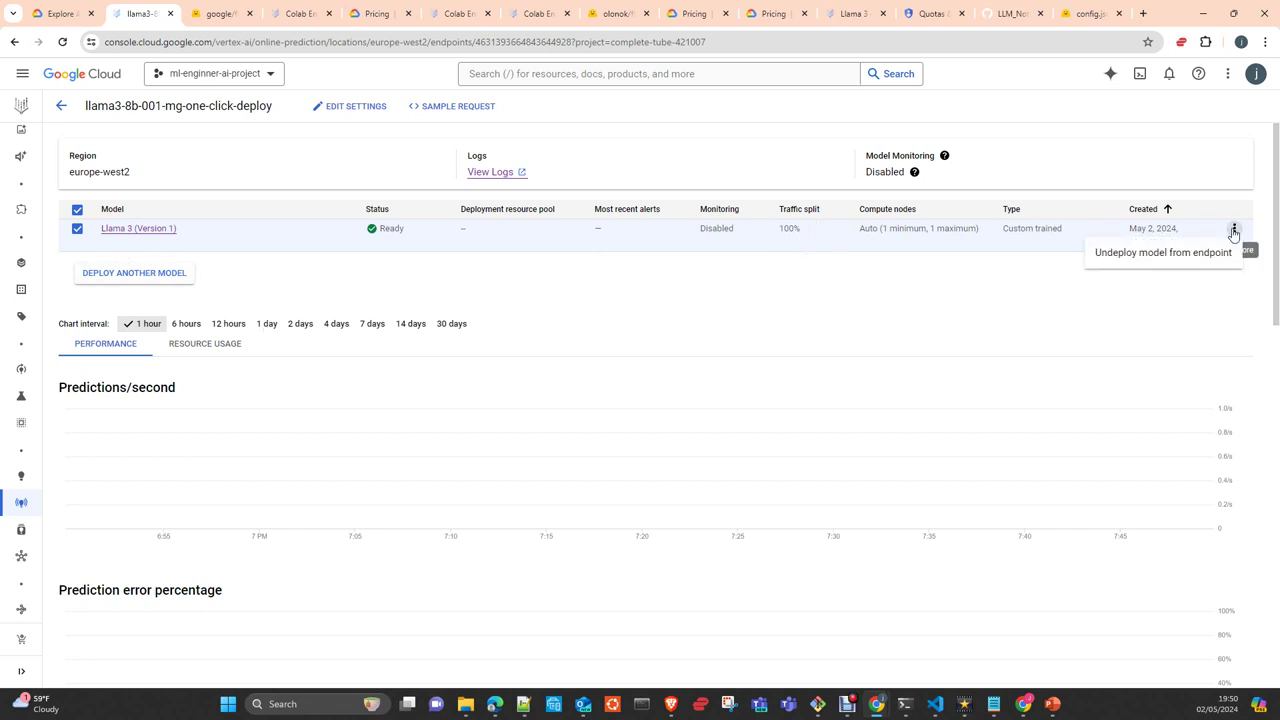
{"action": "left_click", "coordinate": [662, 280]}
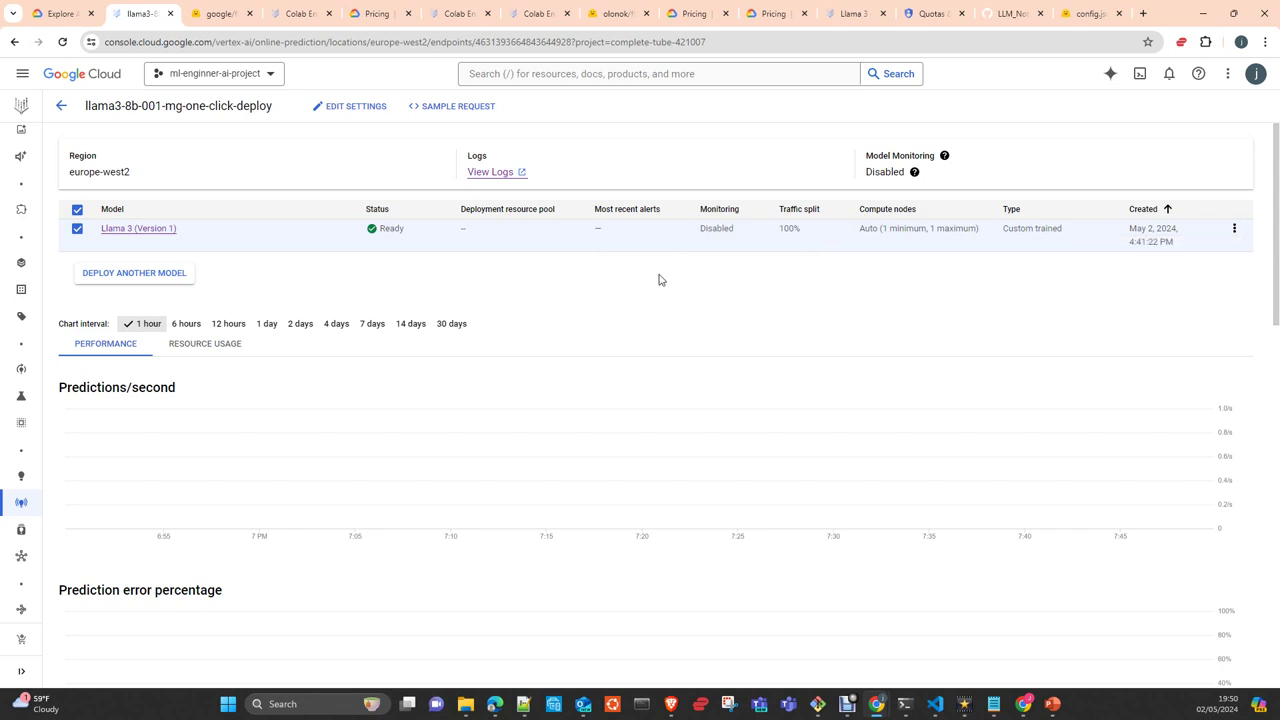
Examine the endpoint's definition, model settings and model monitoring options, and close the endpoint editor without changes
{"action": "left_click", "coordinate": [370, 112]}
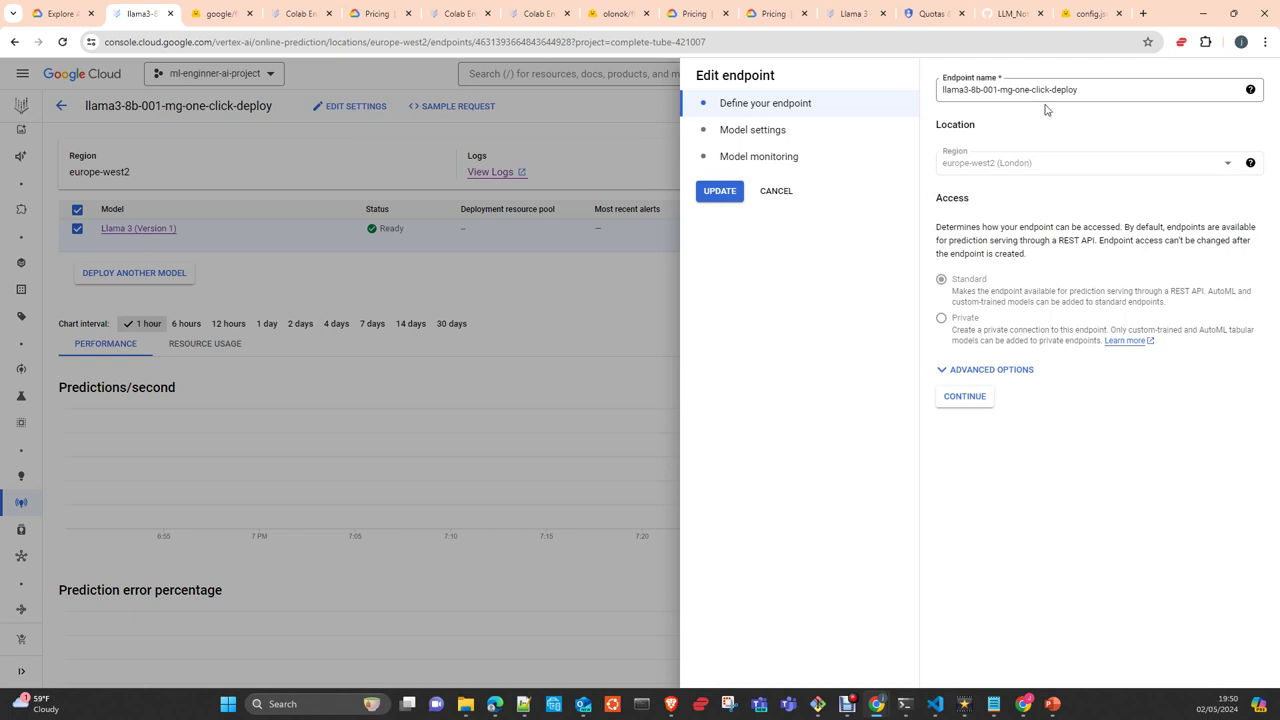
{"action": "left_click", "coordinate": [751, 133]}
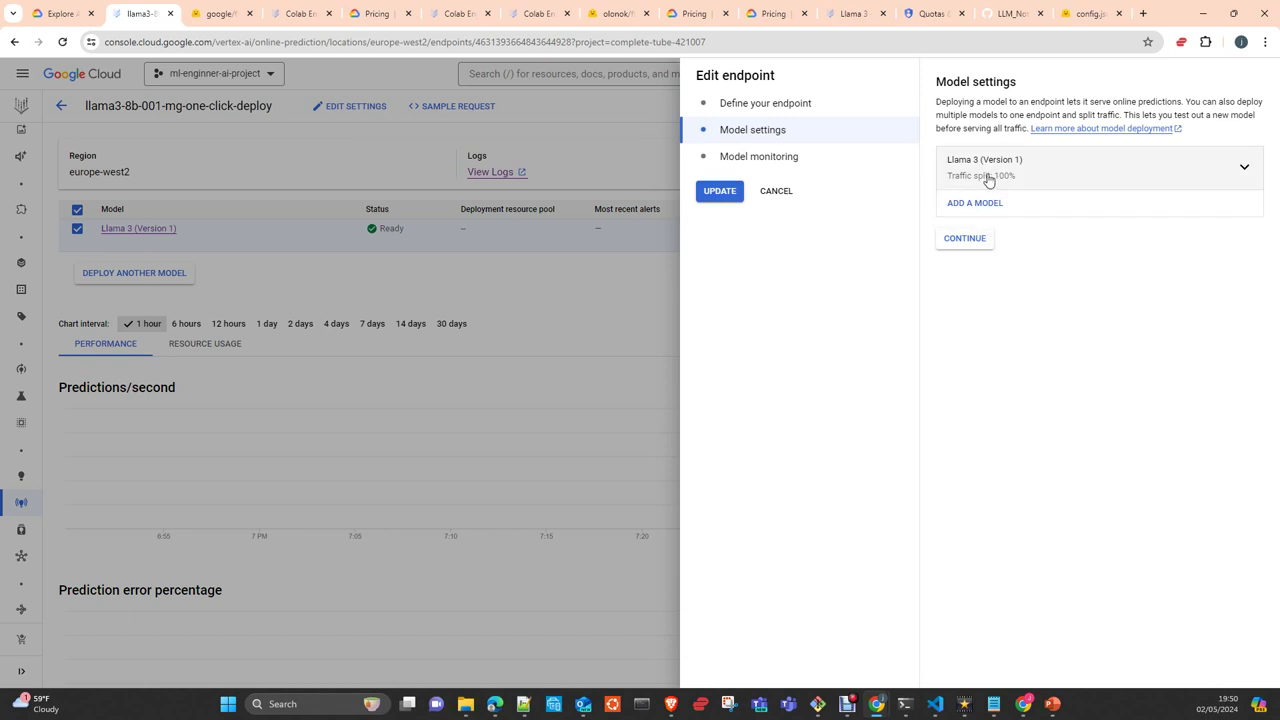
{"action": "left_click", "coordinate": [759, 160]}
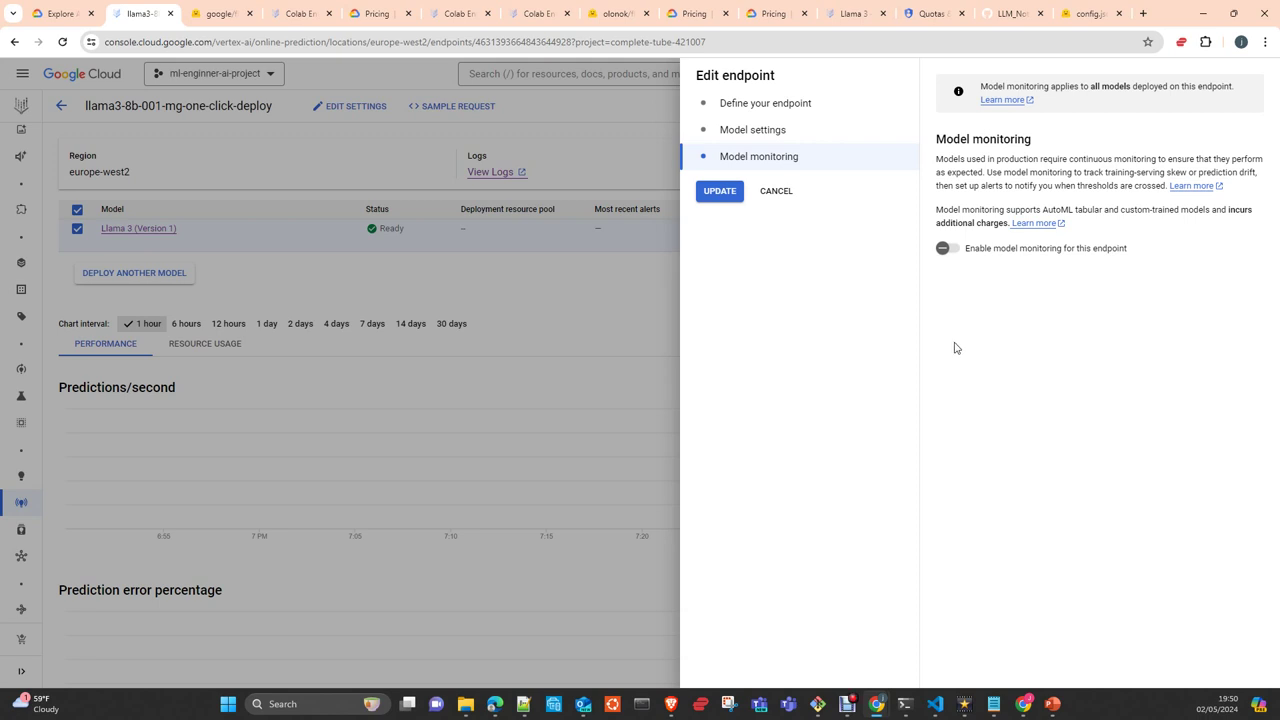
{"action": "left_click", "coordinate": [567, 342]}
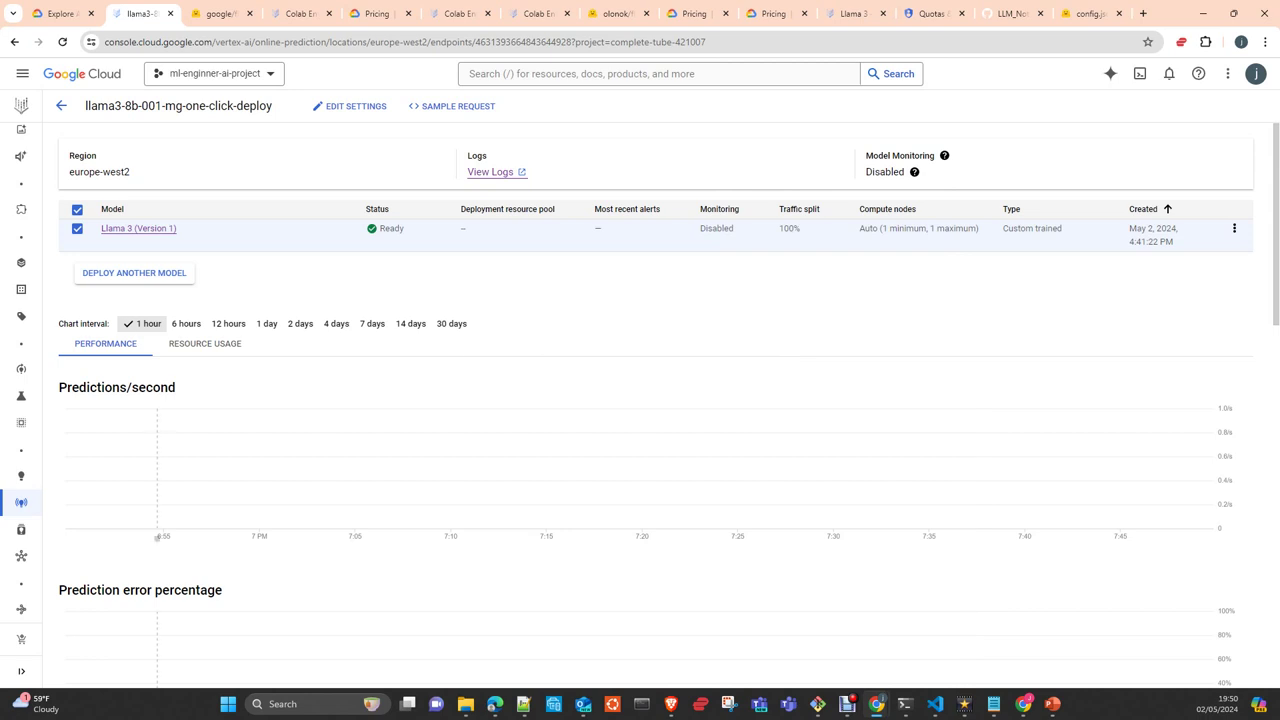
Switch to the Request_to_LLama3_deployed Jupyter notebook, maximize it and review the setup, tst_2 prompt and request cells
{"action": "key", "text": "alt+Tab"}
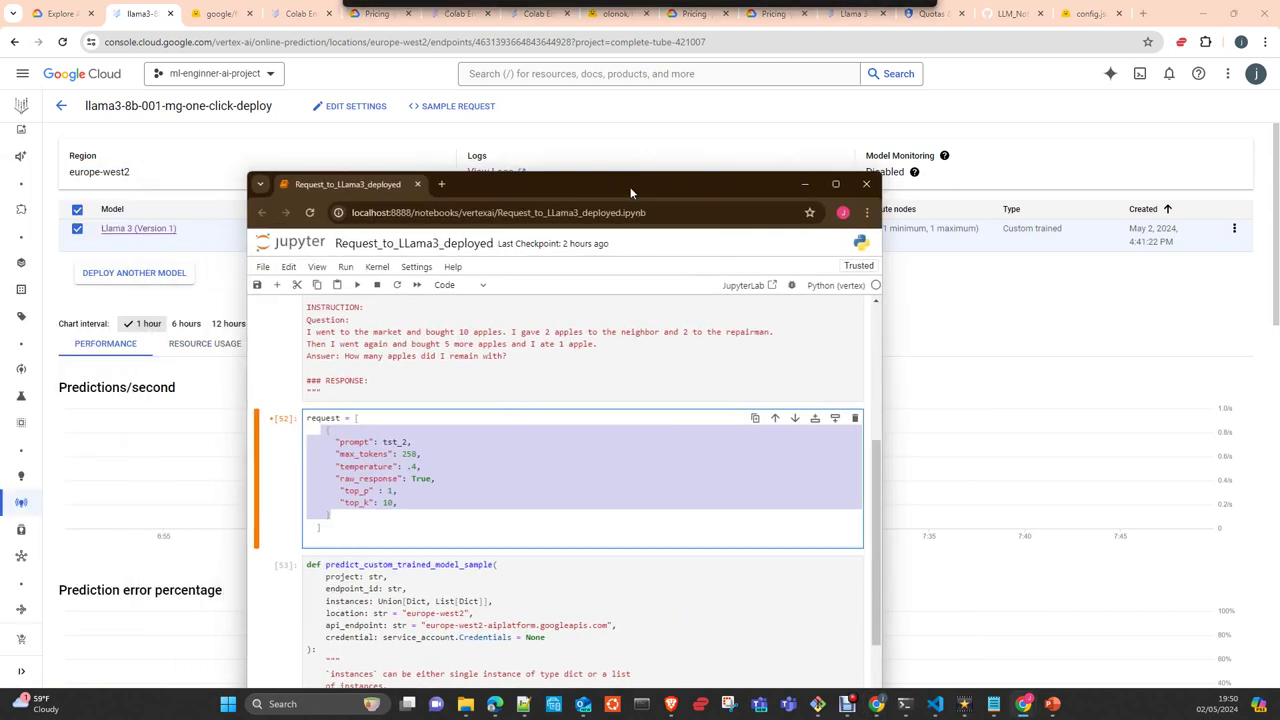
{"action": "left_click", "coordinate": [836, 184]}
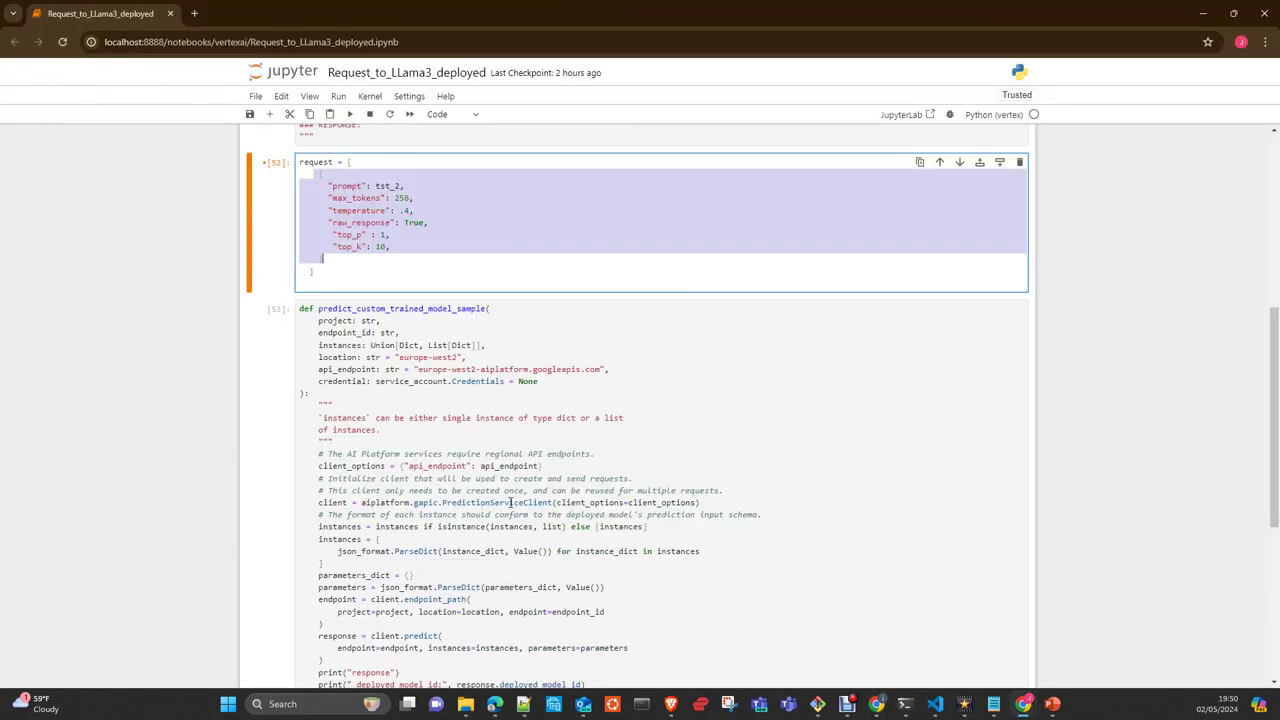
{"action": "scroll", "coordinate": [510, 502], "scroll_direction": "up", "scroll_amount": 5}
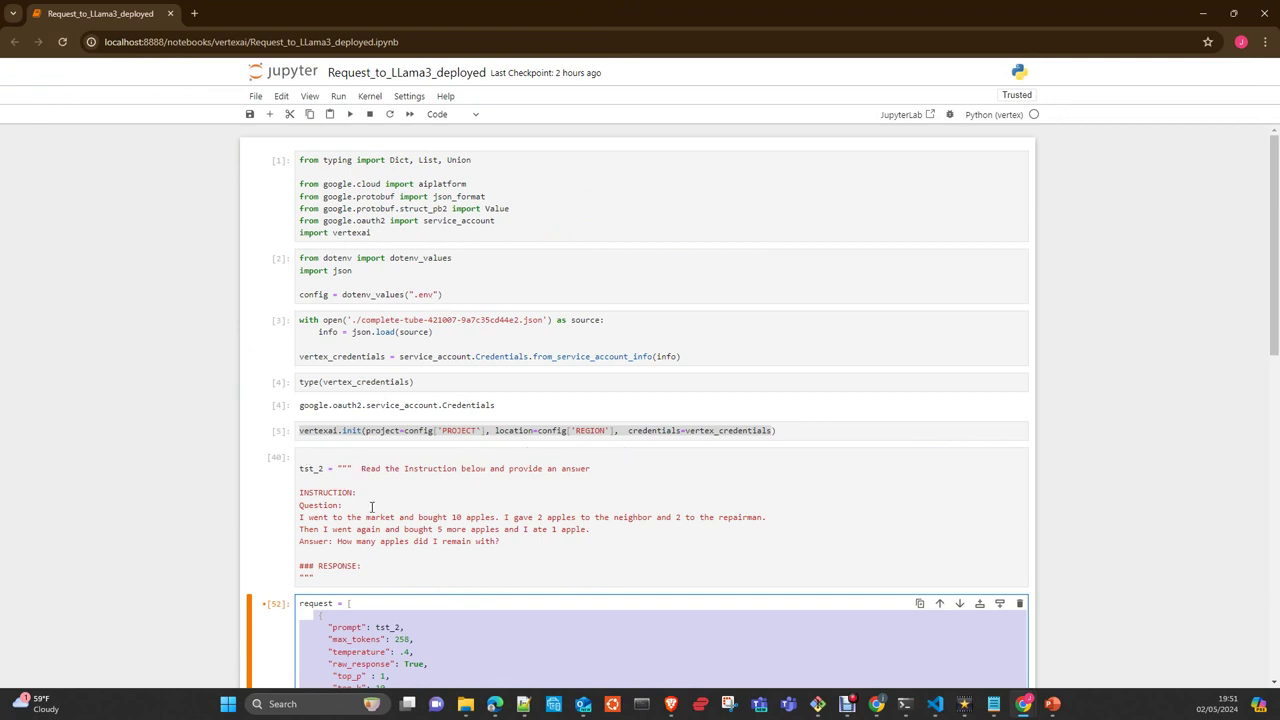
{"action": "scroll", "coordinate": [340, 470], "scroll_direction": "down", "scroll_amount": 2}
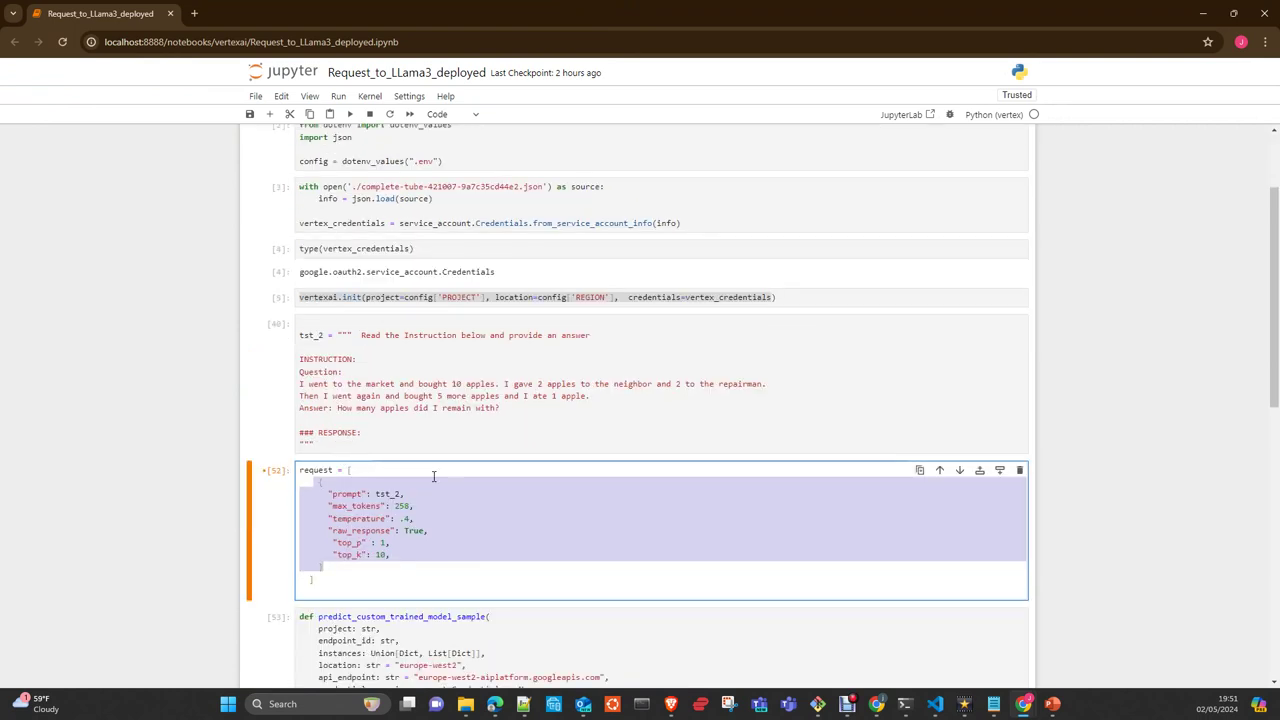
{"action": "left_click", "coordinate": [405, 428]}
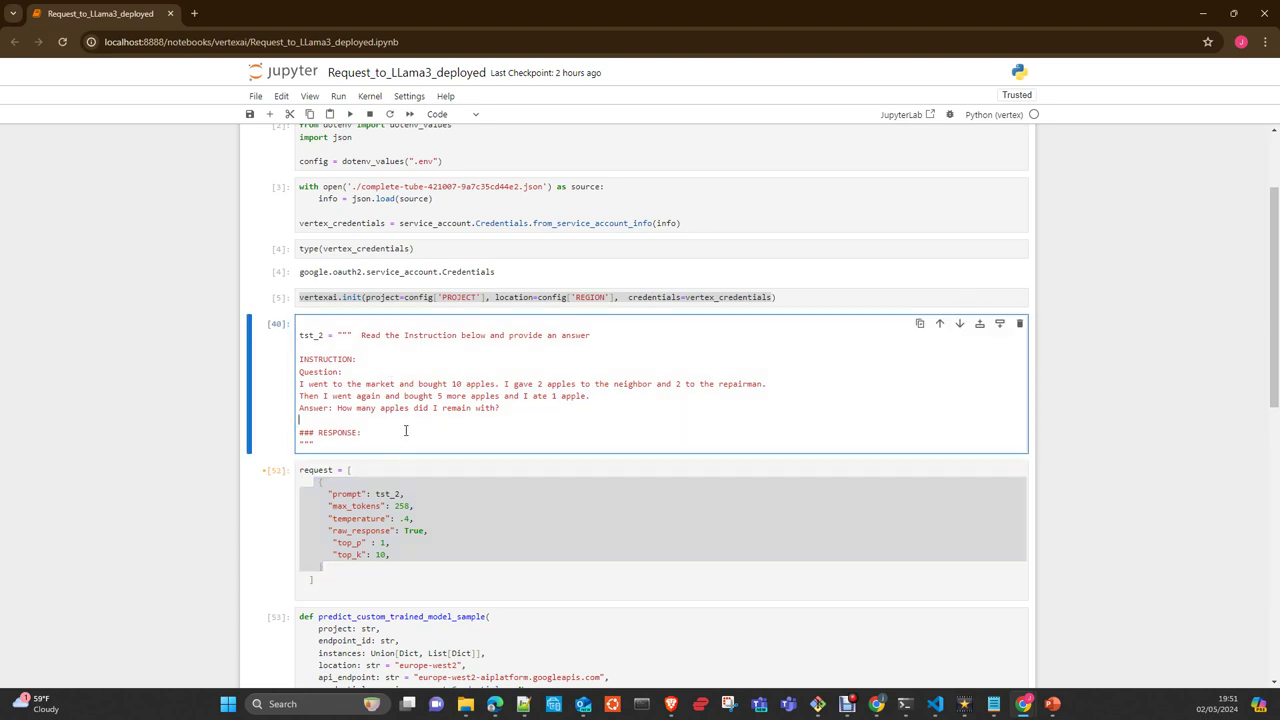
{"action": "scroll", "coordinate": [401, 506], "scroll_direction": "down", "scroll_amount": 2}
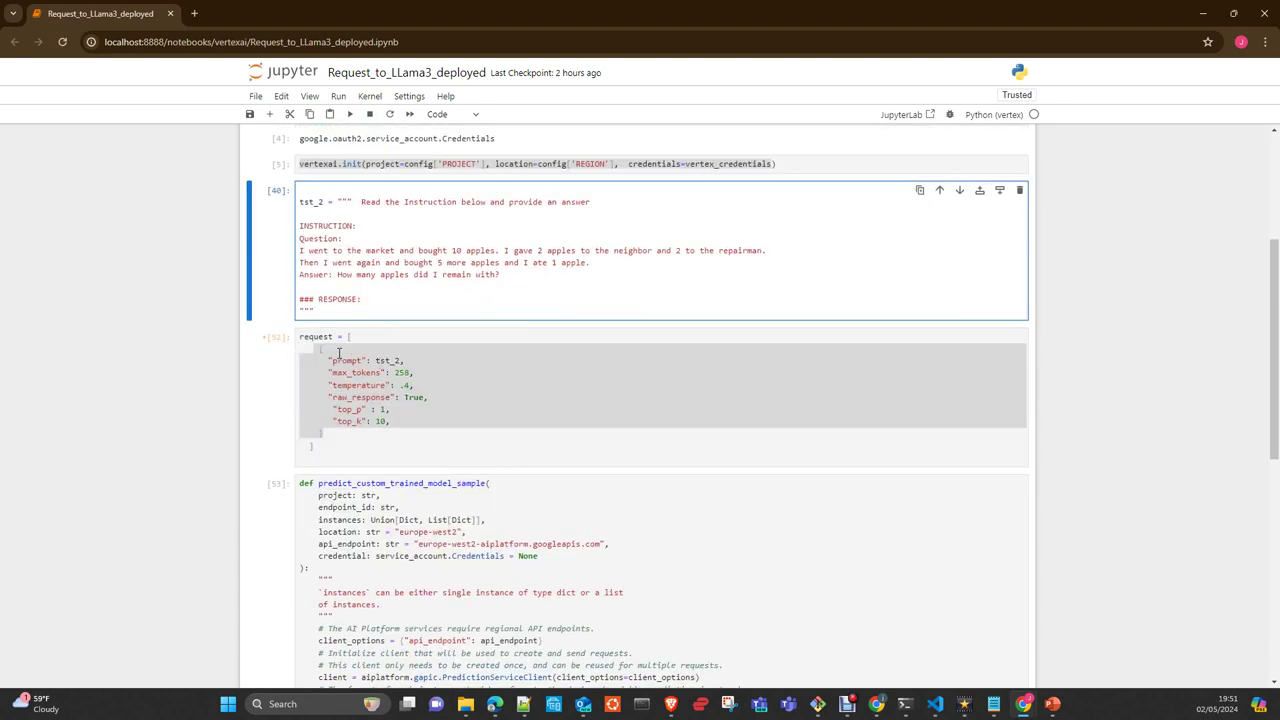
Review the predict_custom_trained_model_sample function and highlight its "europe-west2" location argument
{"action": "scroll", "coordinate": [405, 451], "scroll_direction": "down", "scroll_amount": 3}
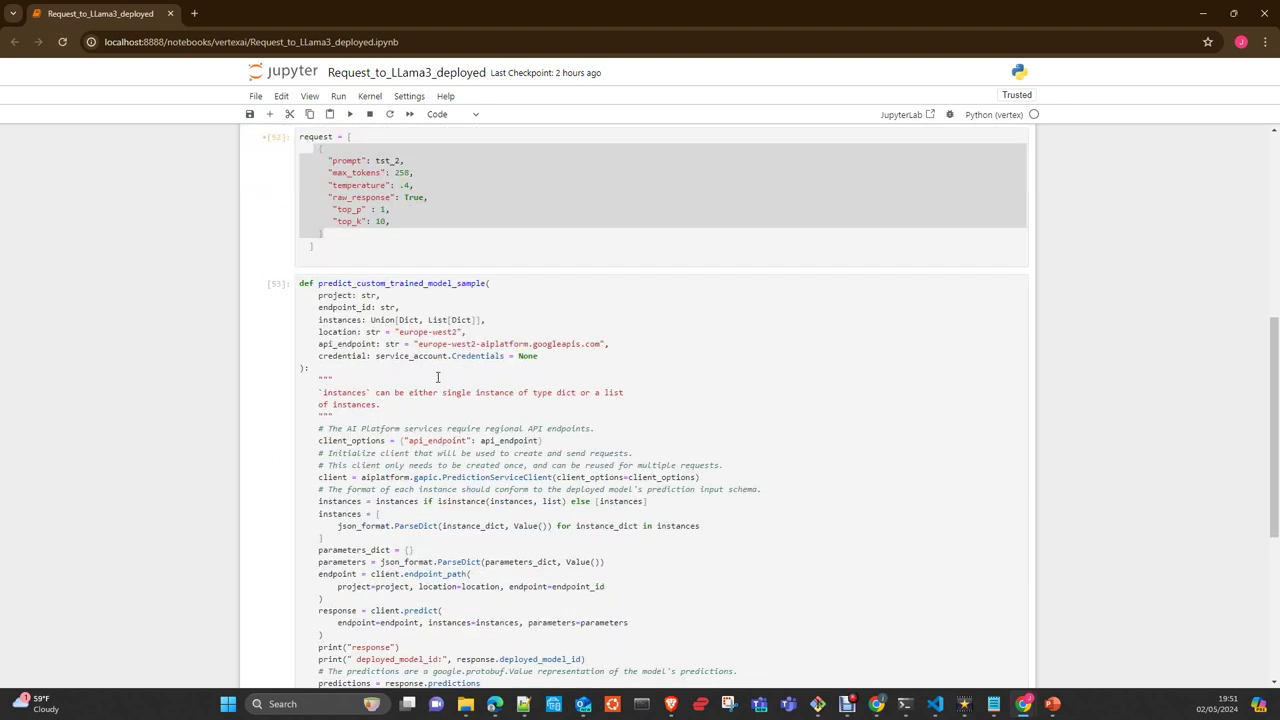
{"action": "scroll", "coordinate": [445, 395], "scroll_direction": "down", "scroll_amount": 1}
{"action": "scroll", "coordinate": [425, 385], "scroll_direction": "down", "scroll_amount": 1}
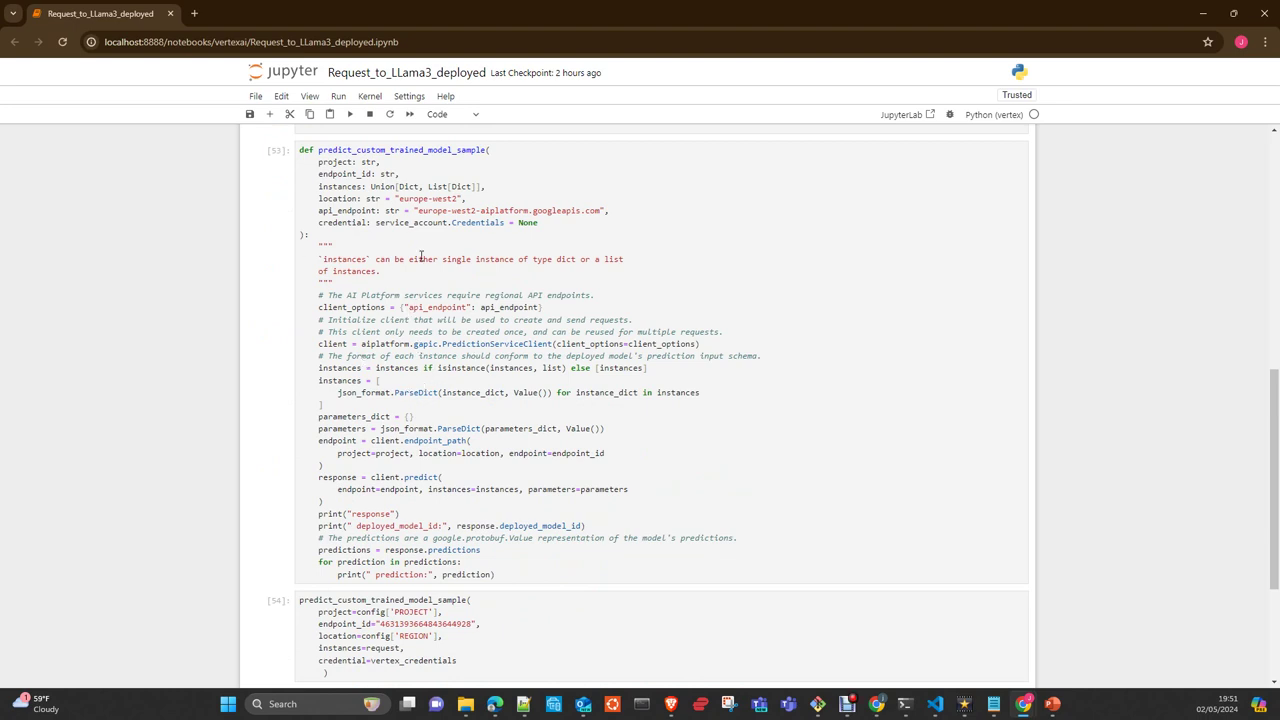
{"action": "left_click", "coordinate": [397, 198]}
{"action": "left_click_drag", "start_coordinate": [396, 198], "coordinate": [463, 199]}
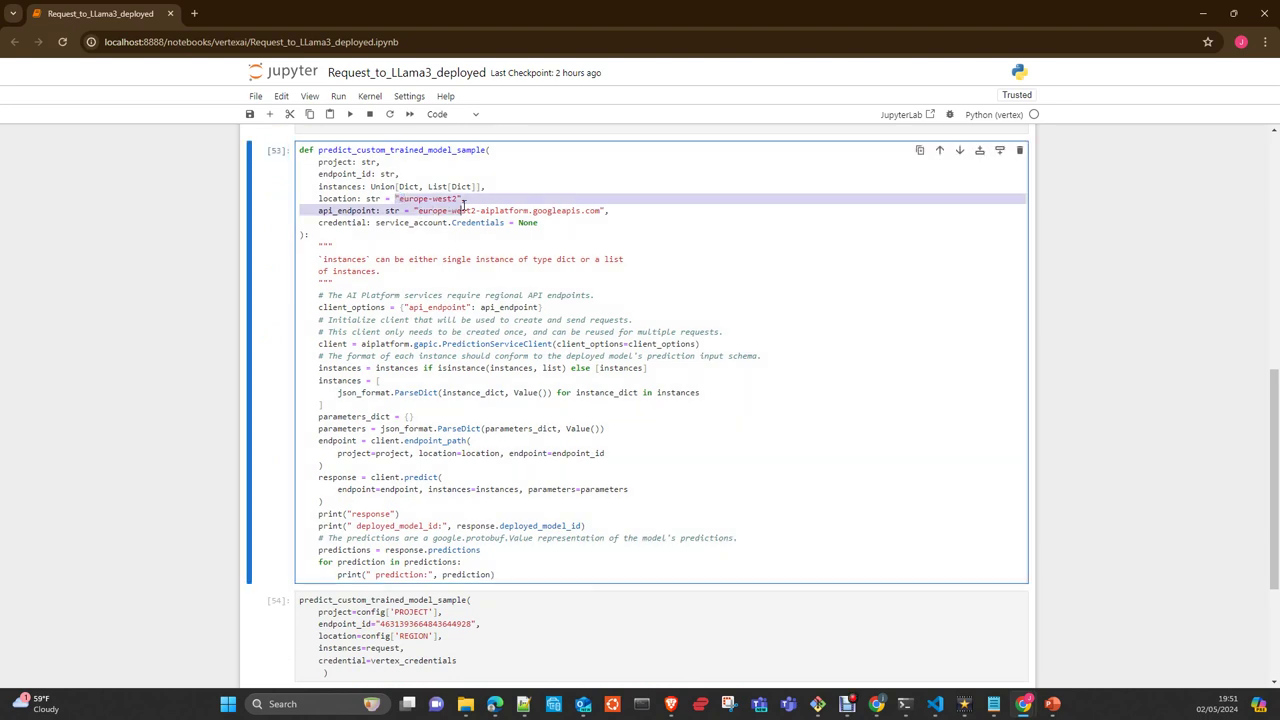